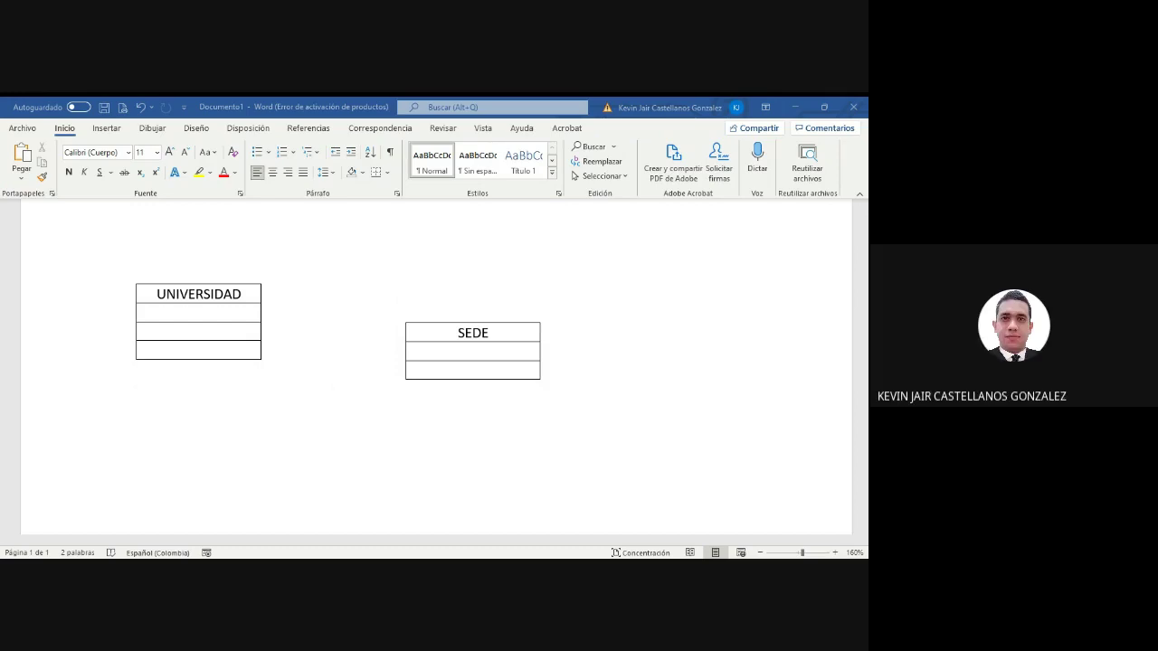
left_click(396, 512)
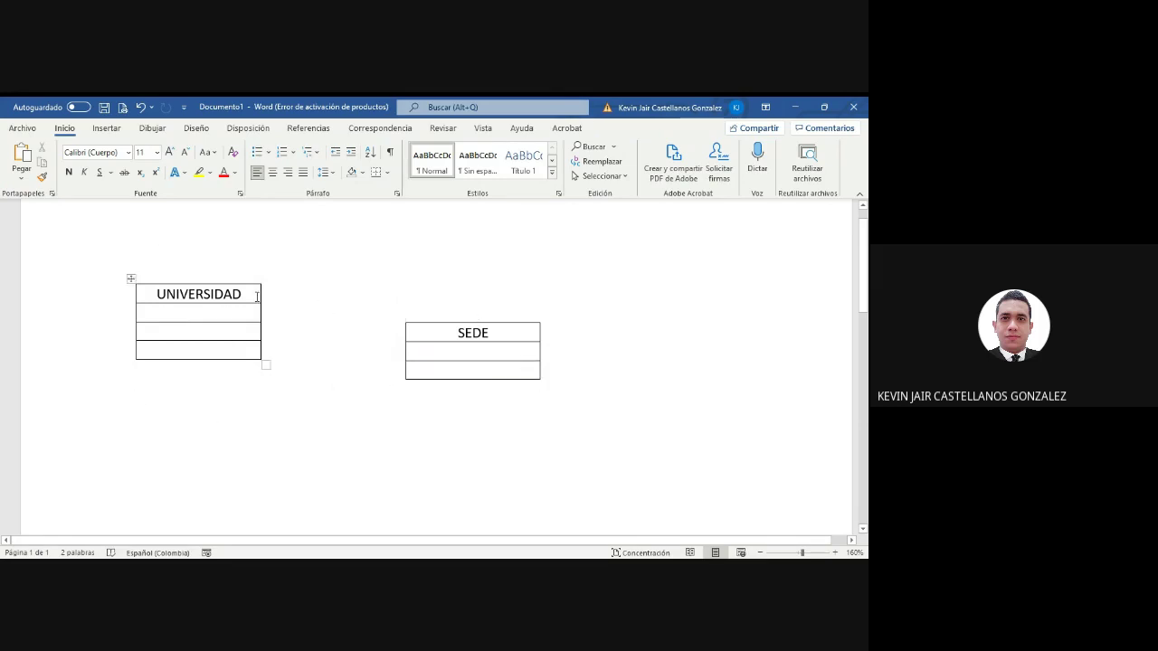
left_click_drag(242, 294, 156, 294)
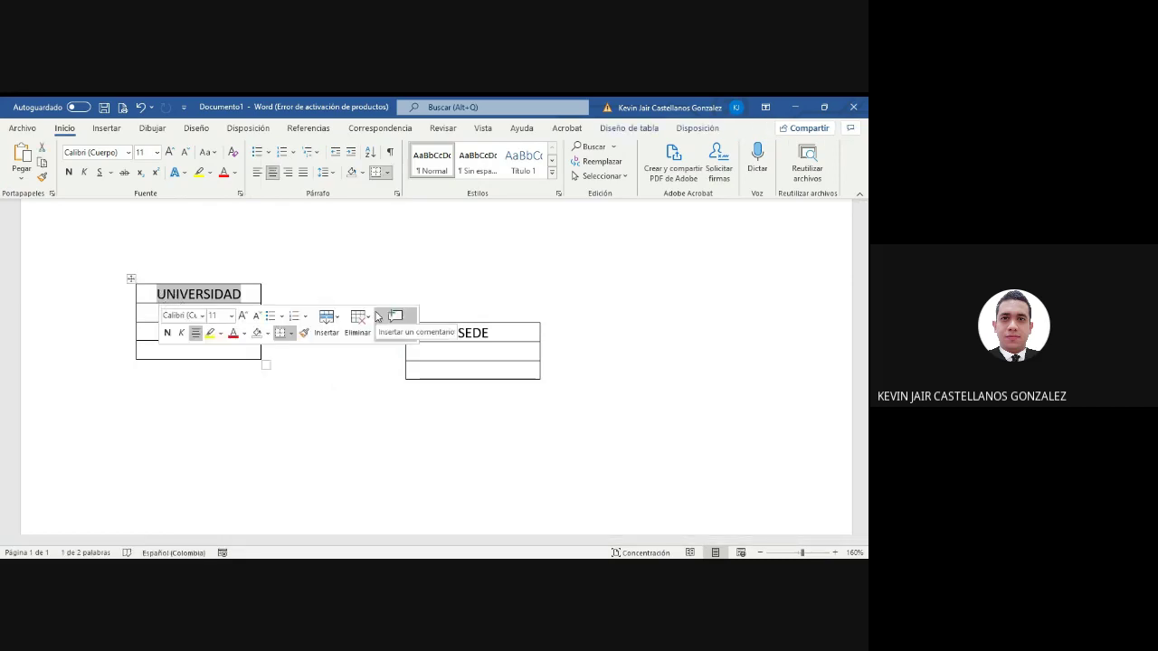
left_click_drag(516, 337, 460, 333)
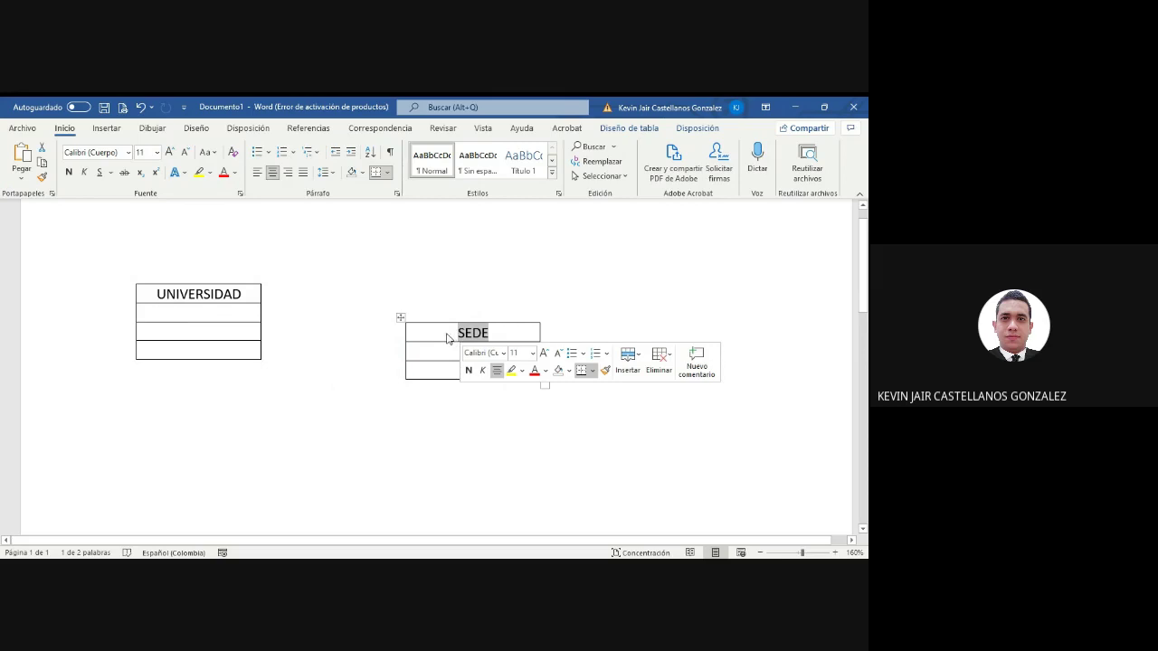
left_click(210, 315)
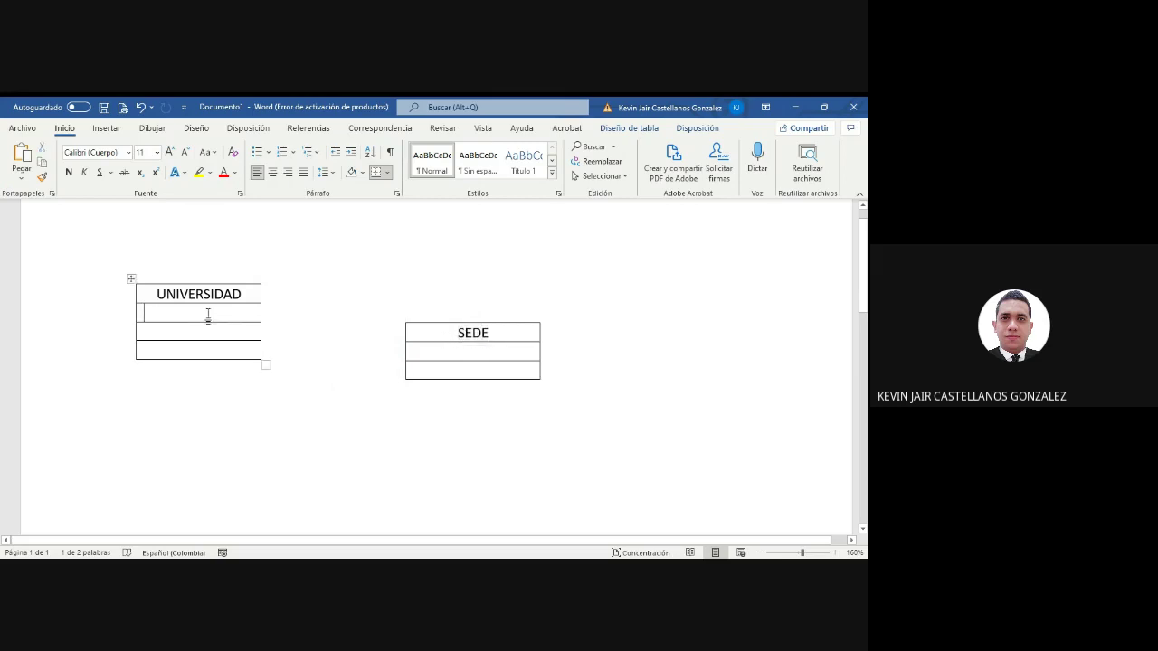
left_click(477, 357)
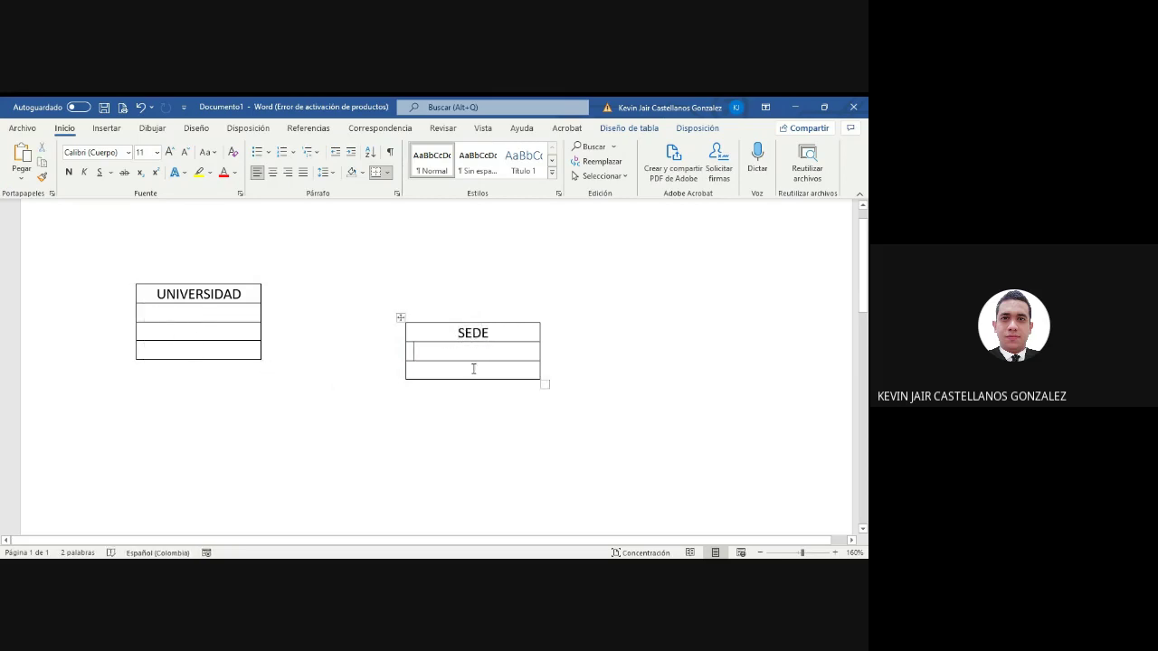
left_click(229, 316)
left_click(470, 365)
right_click(470, 366)
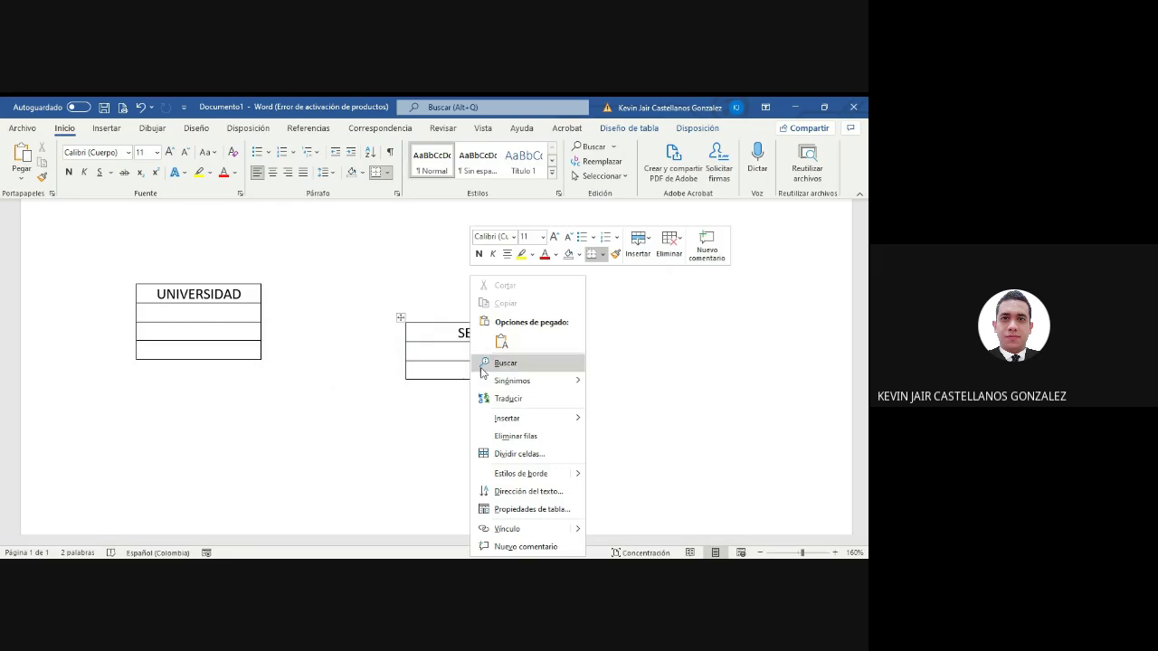
left_click(627, 401)
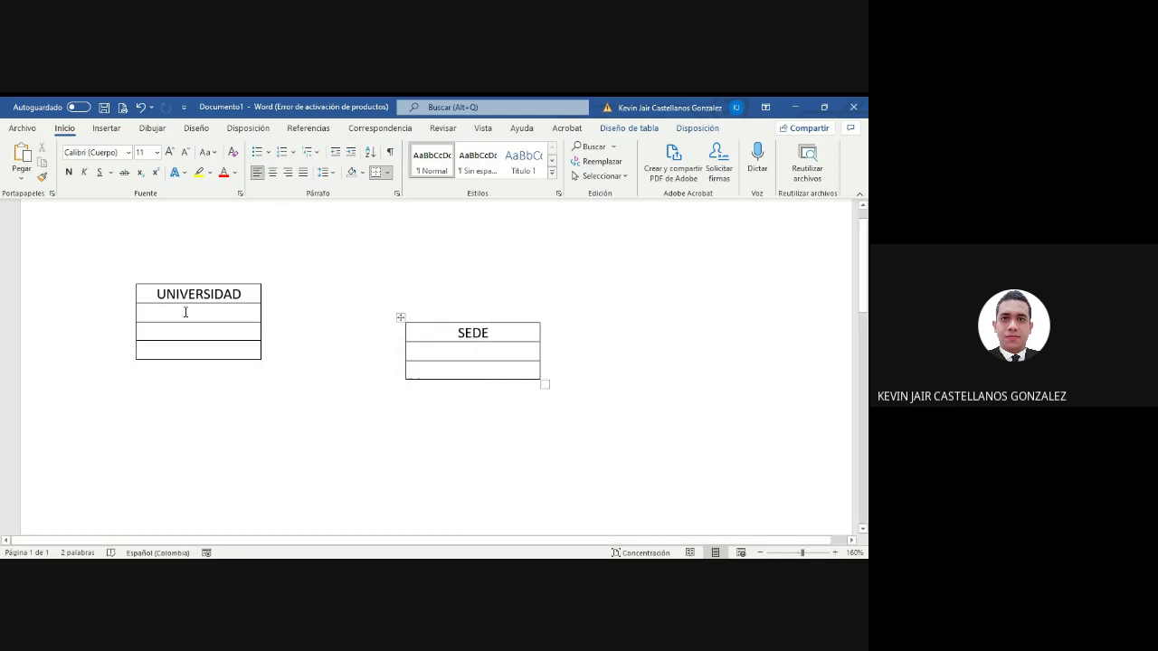
- Make the UNIVERSIDAD and SEDE table titles bold
left_click_drag(245, 294, 150, 301)
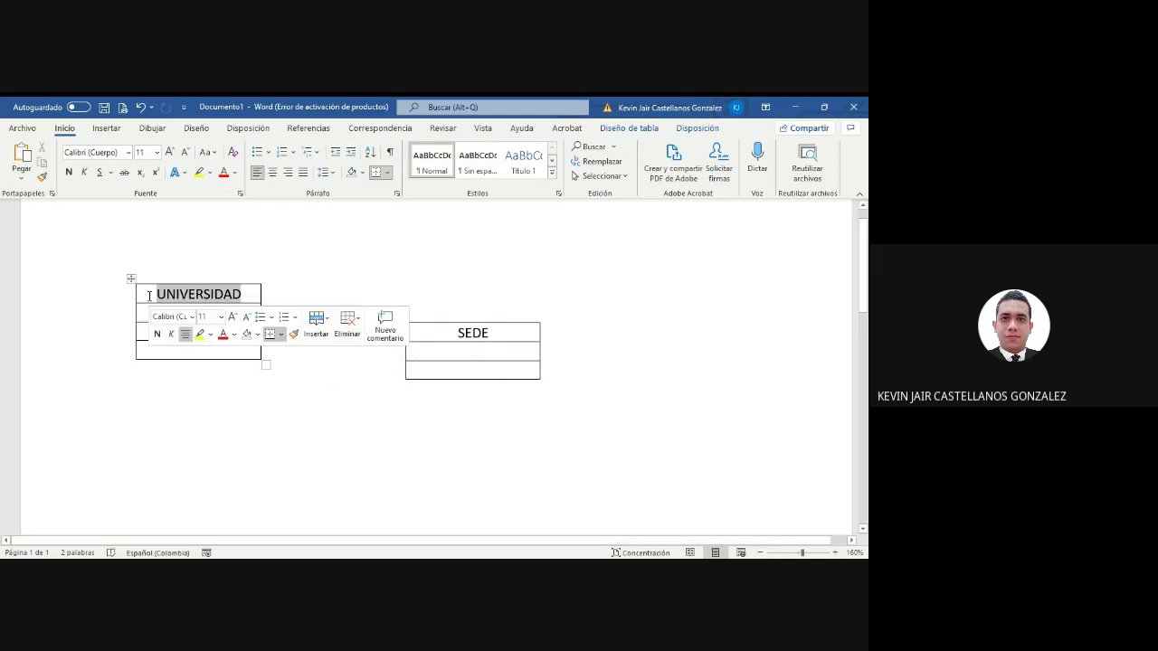
key("ctrl+n")
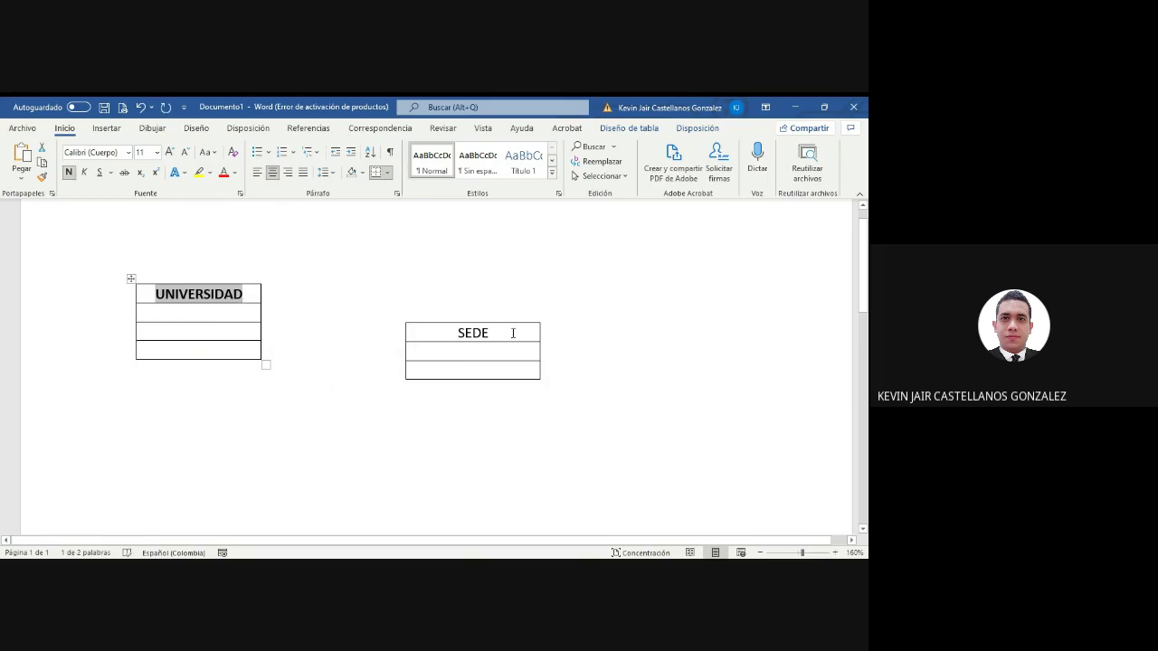
left_click_drag(509, 331, 444, 342)
key("ctrl+n")
- Fill the rows under UNIVERSIDAD with the attributes "(PK) NIT", "NOMBRE" and "DIRECCION"
left_click(145, 307)
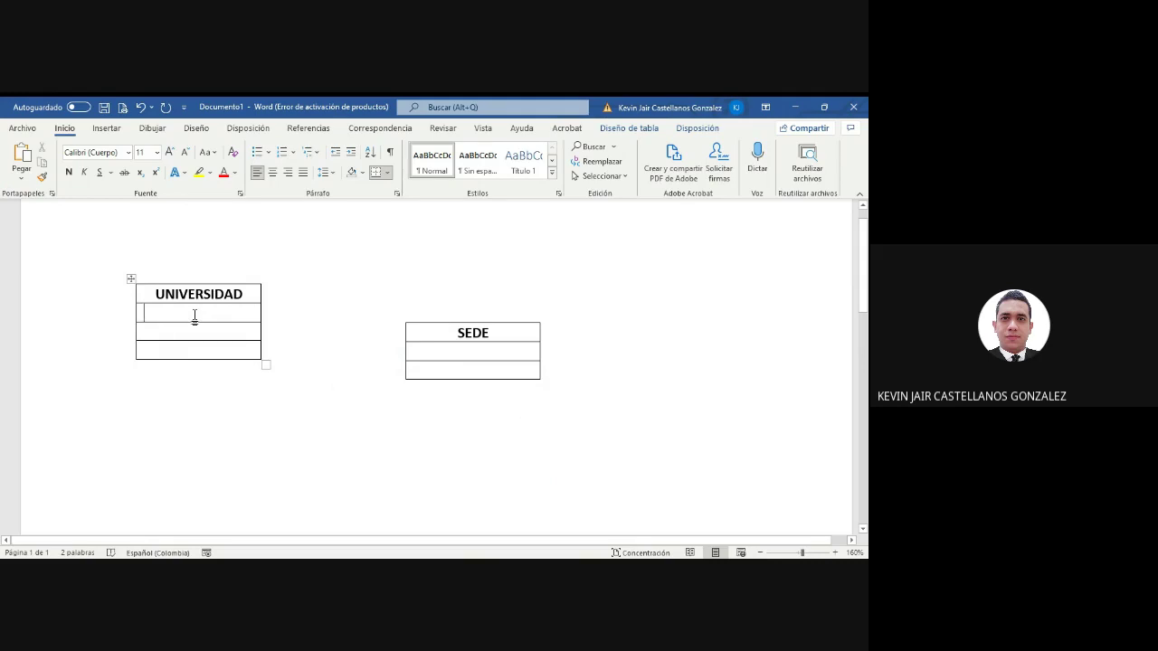
type("(PK)")
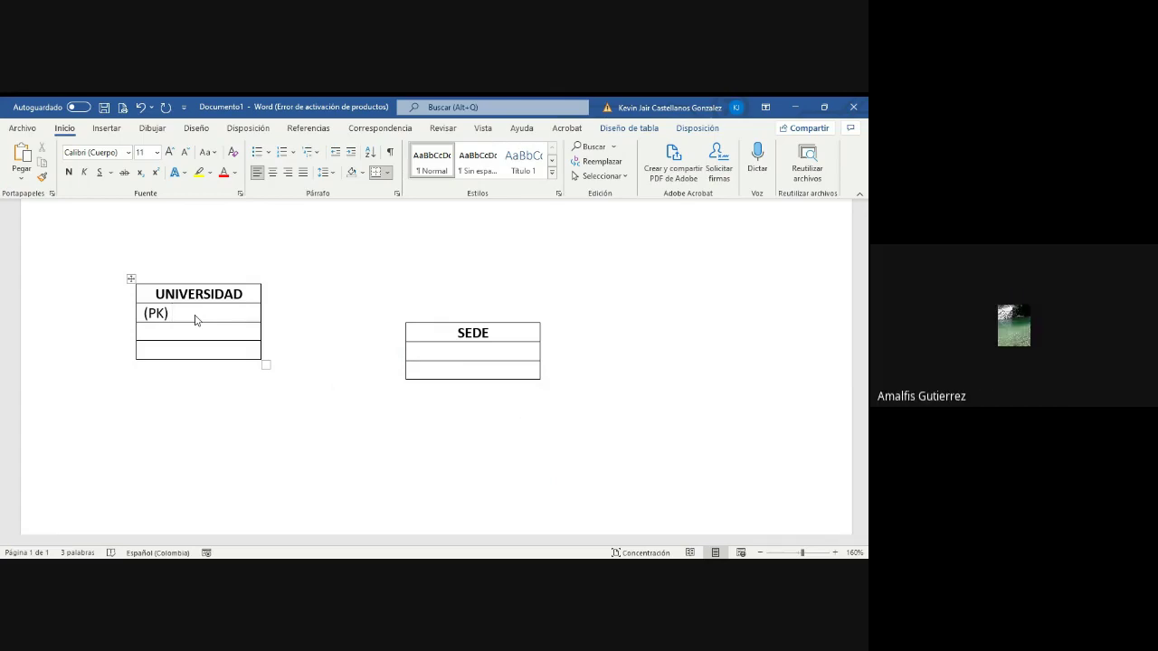
type("NIT")
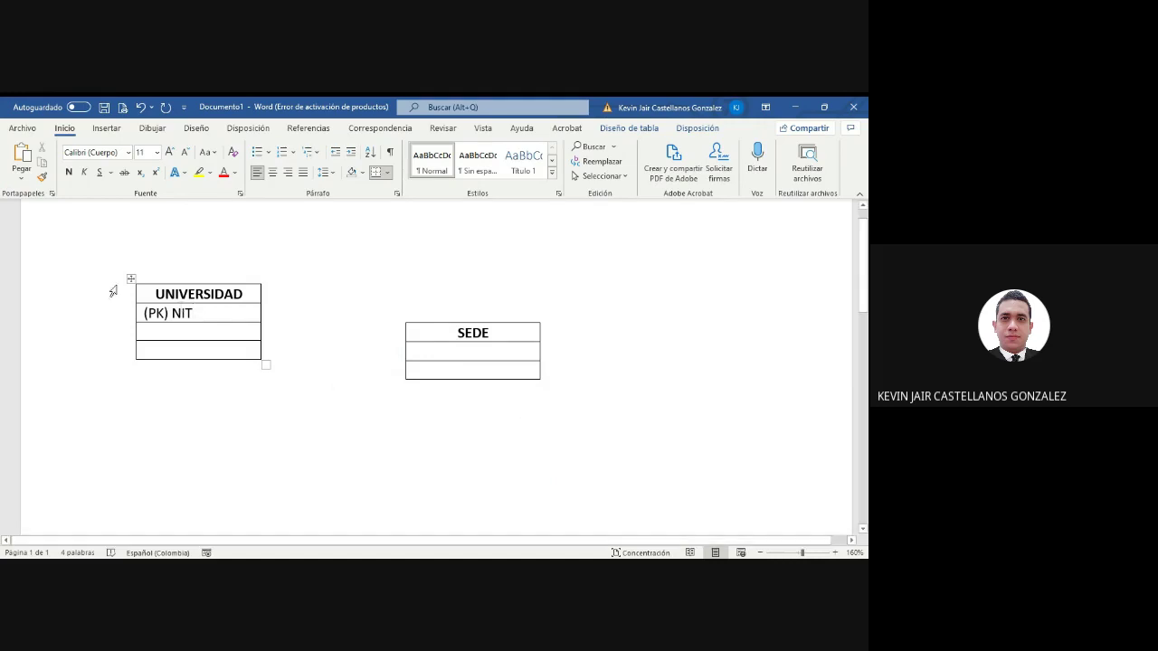
left_click_drag(193, 314, 174, 314)
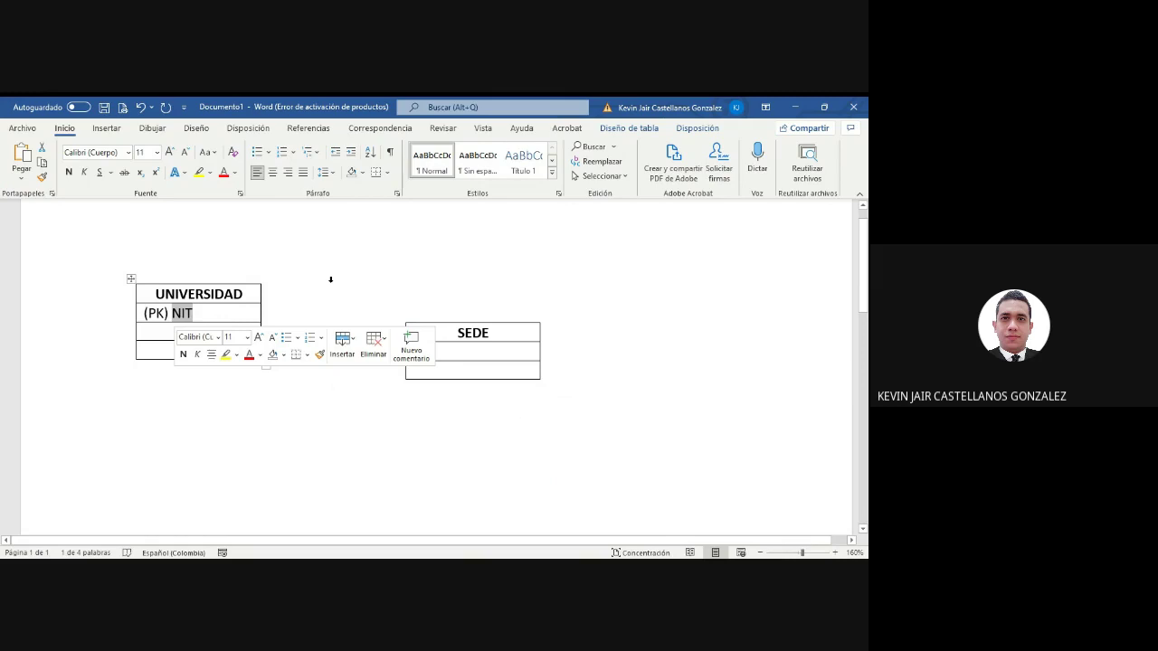
left_click(162, 334)
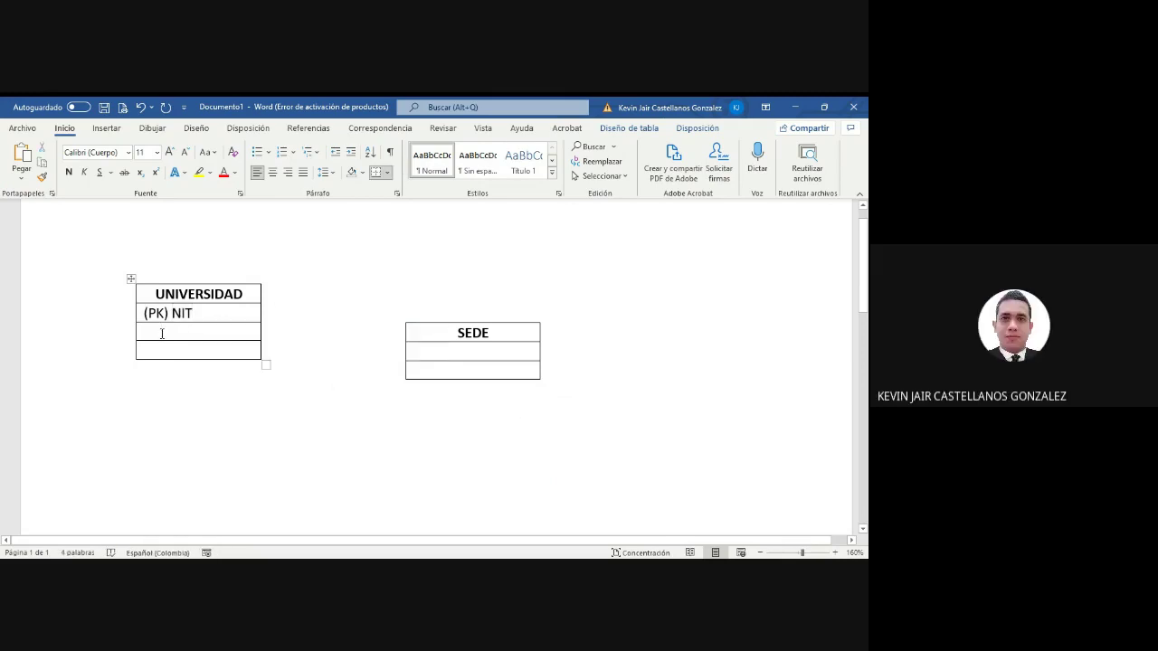
type("NOMBRE DIRECCION")
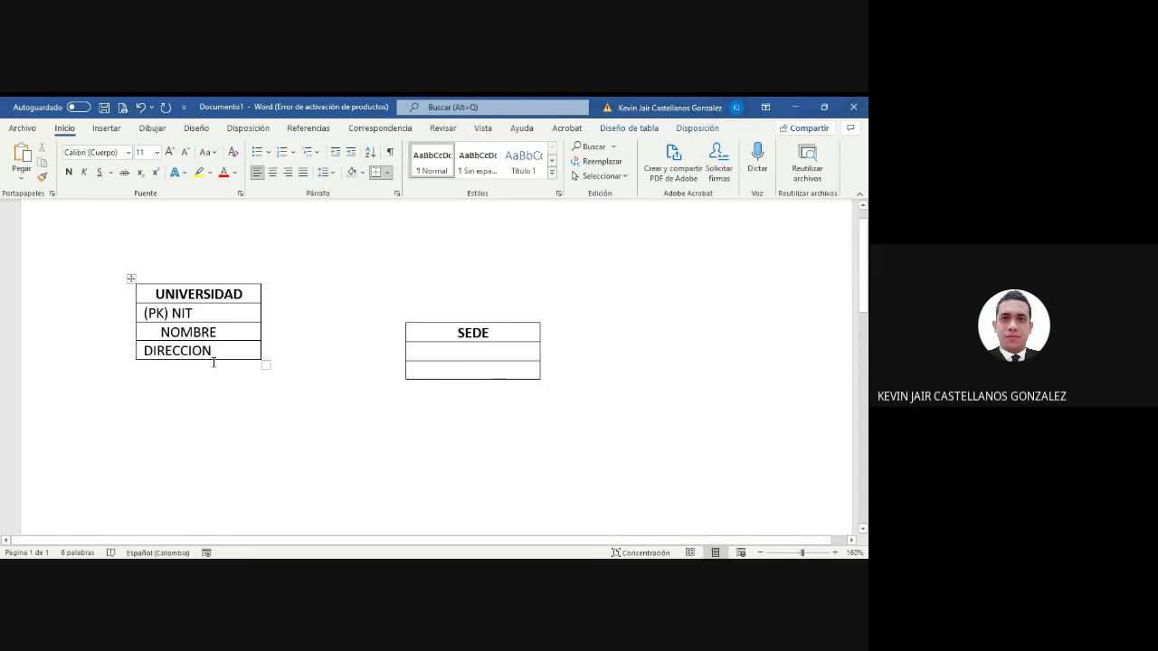
- Center the NOMBRE, DIRECCION and (PK) NIT rows in the UNIVERSIDAD table
left_click_drag(217, 355, 214, 335)
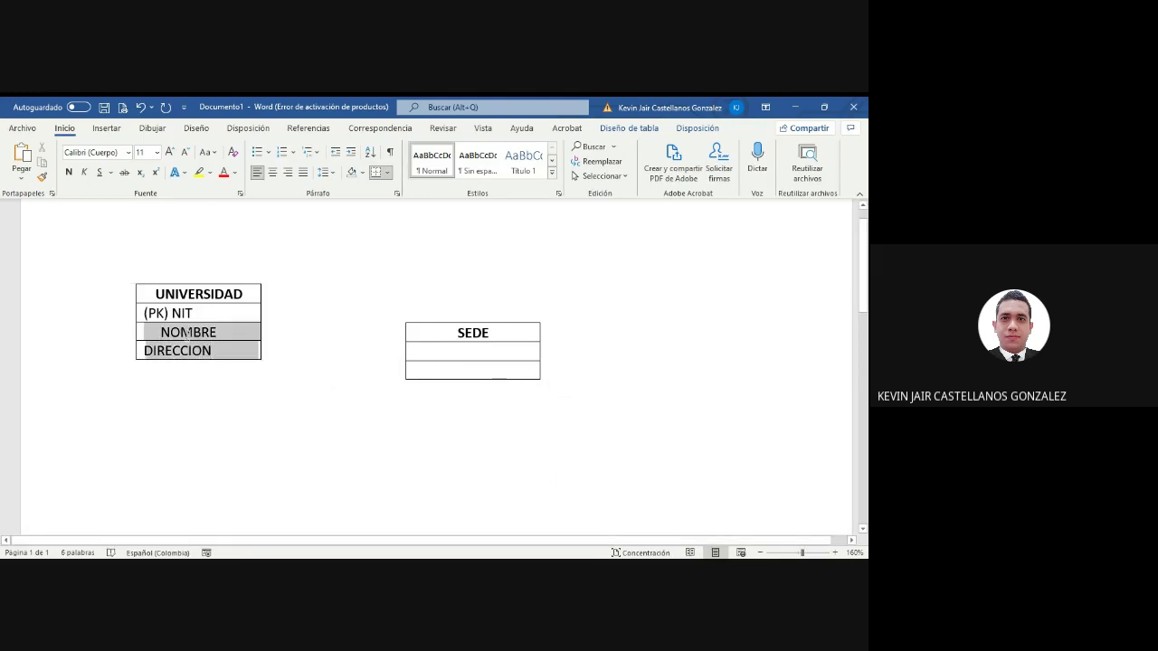
left_click(273, 172)
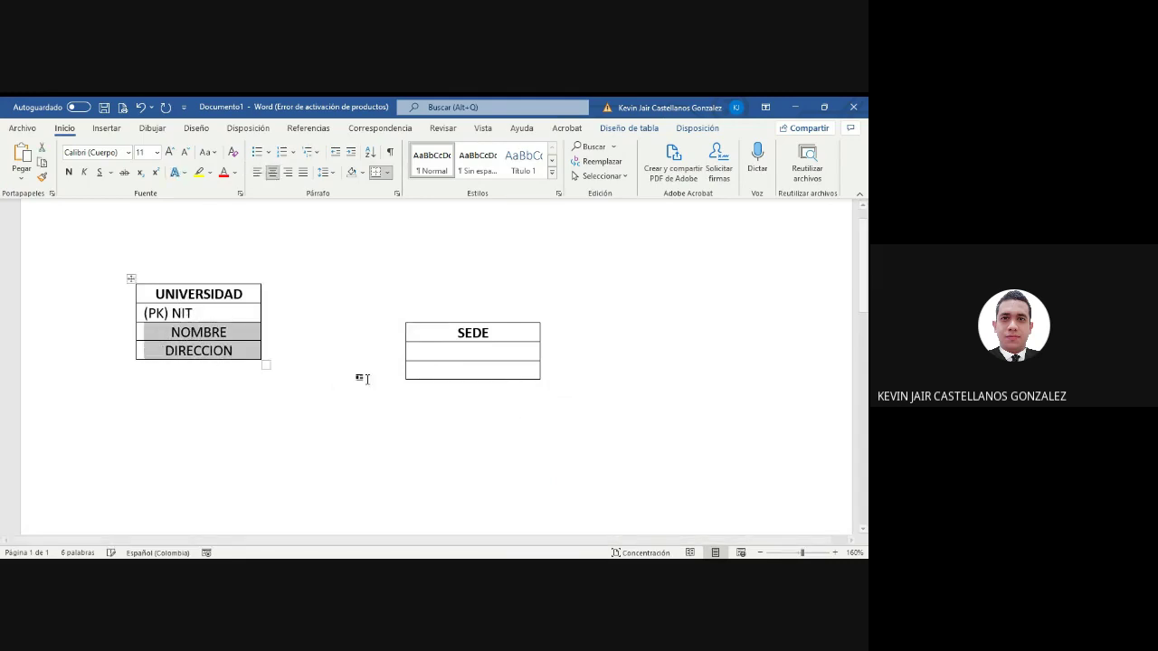
left_click_drag(217, 313, 181, 315)
left_click(272, 172)
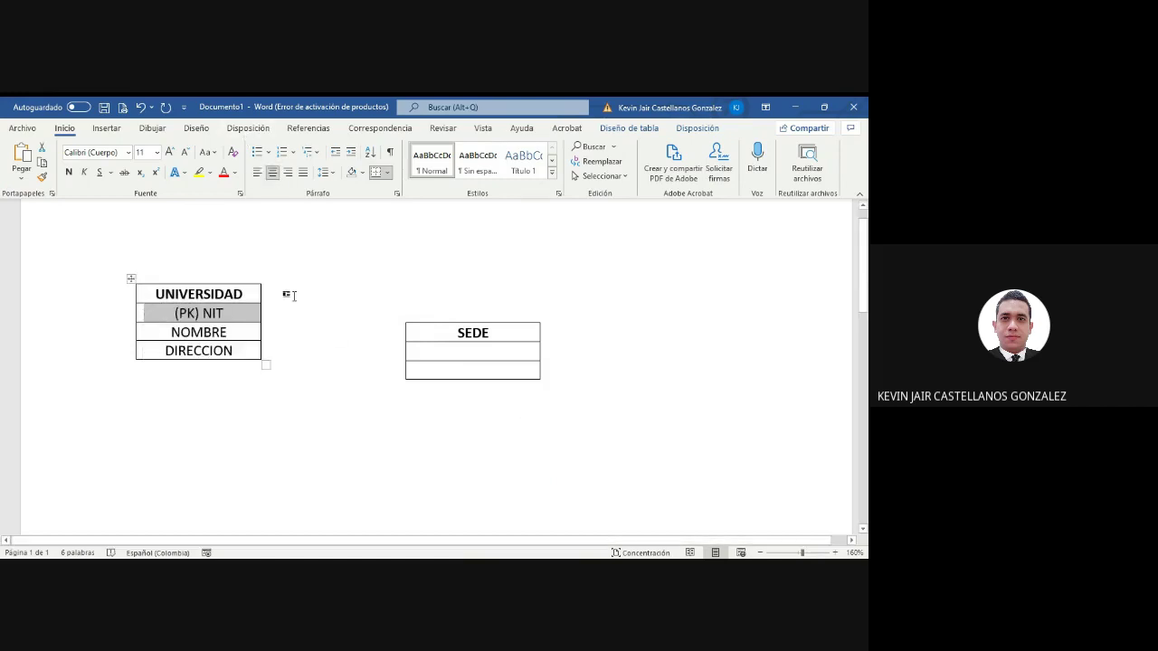
- Enter "(PK) ID" in the first row under the SEDE title and center it
left_click(474, 357)
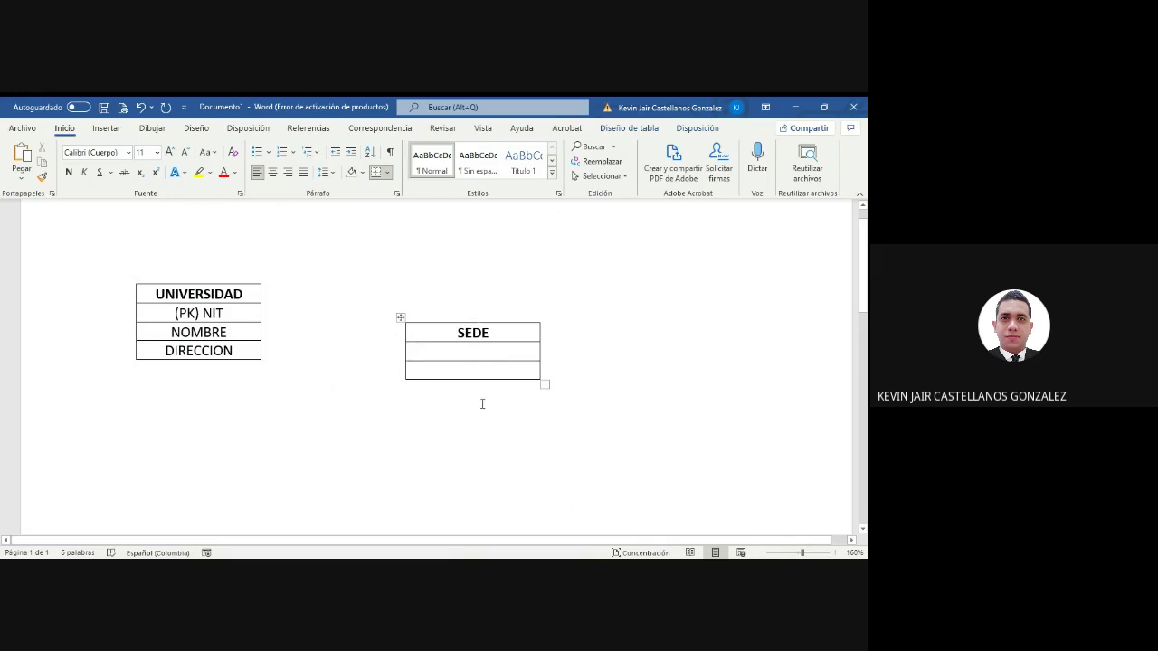
type("(PK")
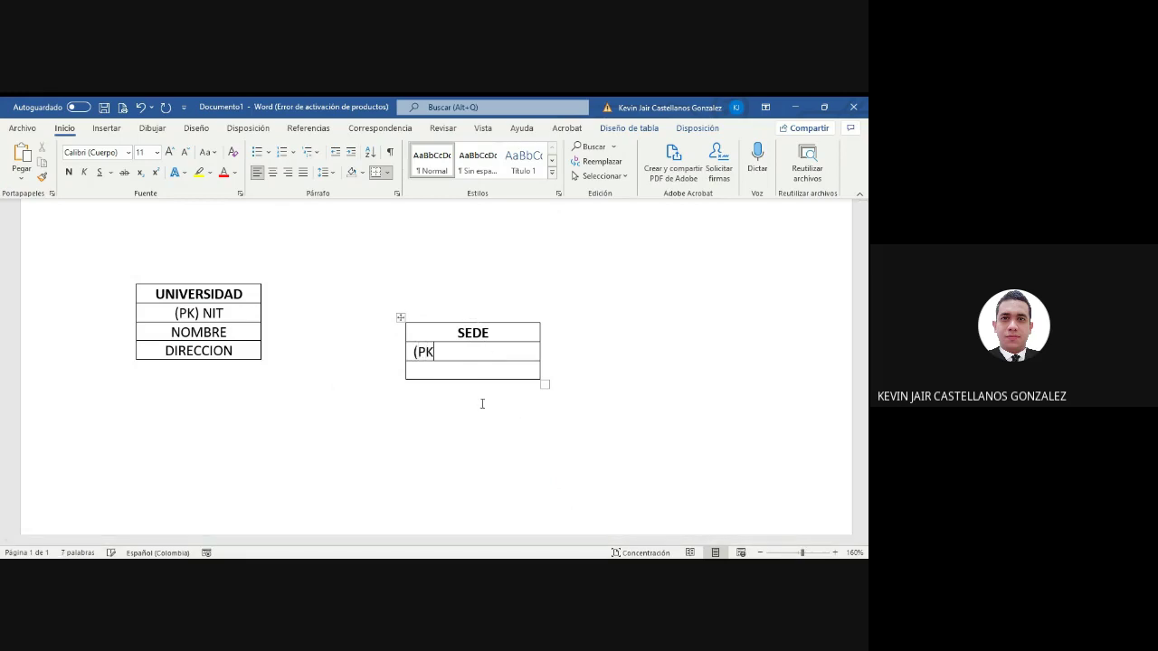
key("BackSpace")
type("K)")
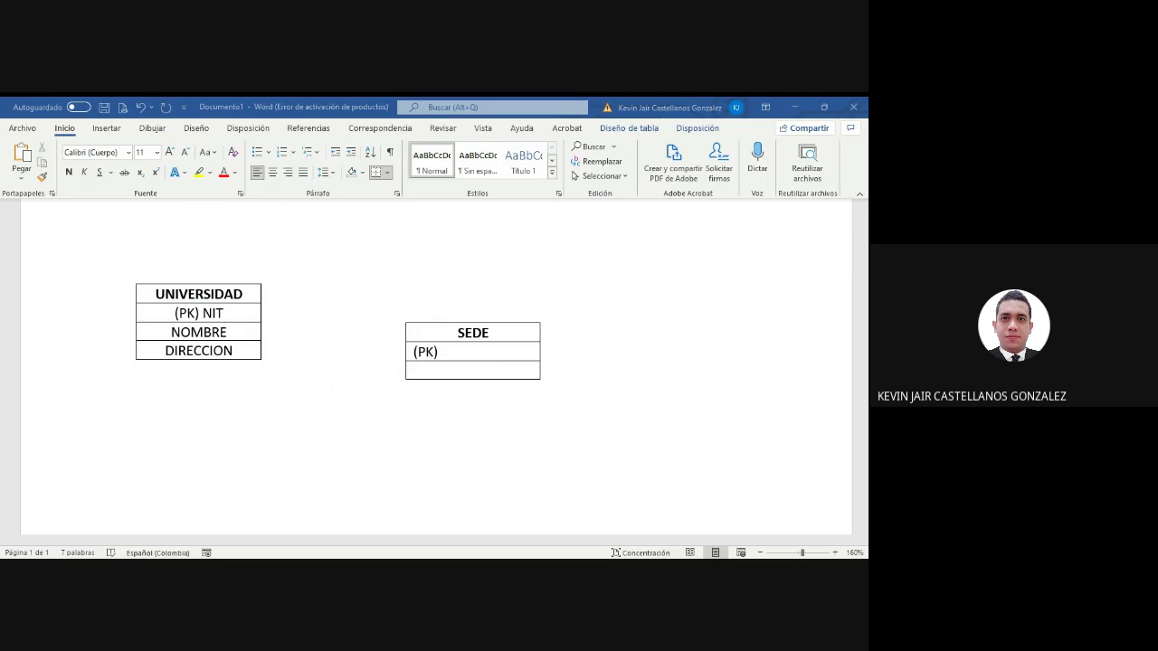
left_click(343, 512)
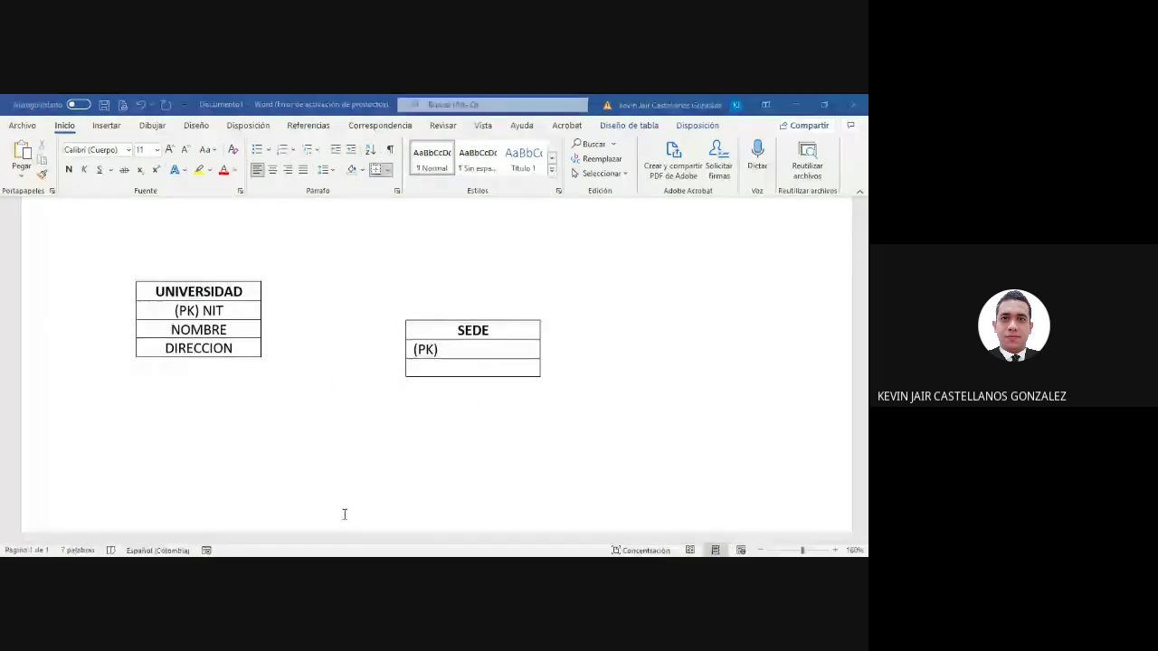
left_click(437, 353)
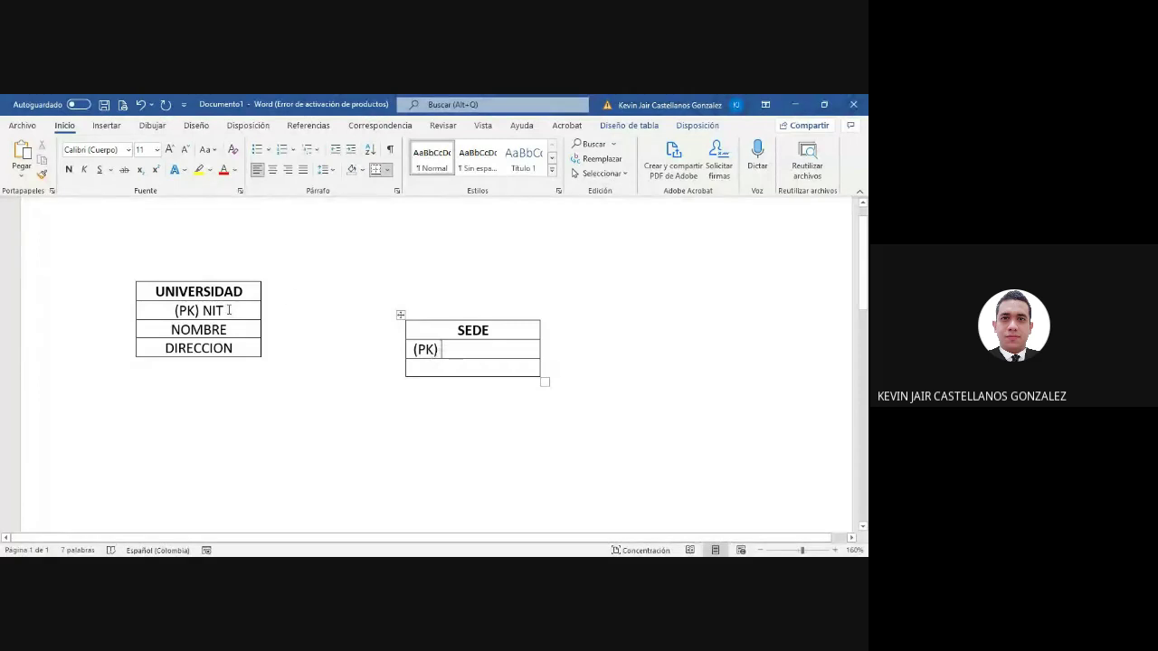
left_click_drag(233, 309, 172, 311)
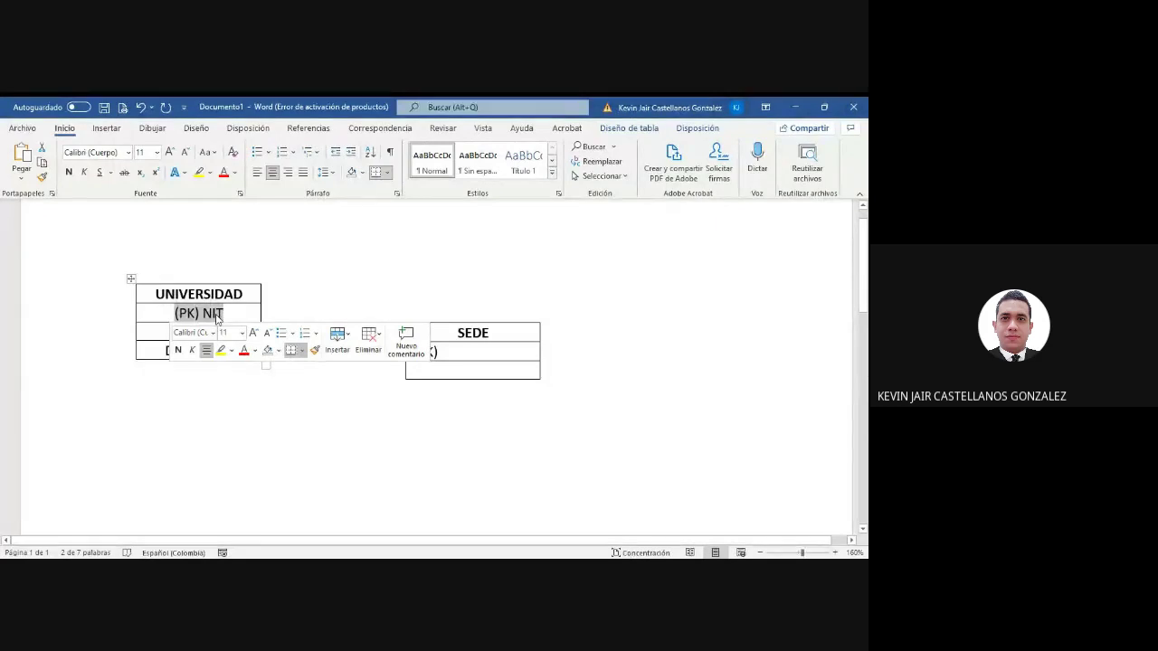
left_click(478, 353)
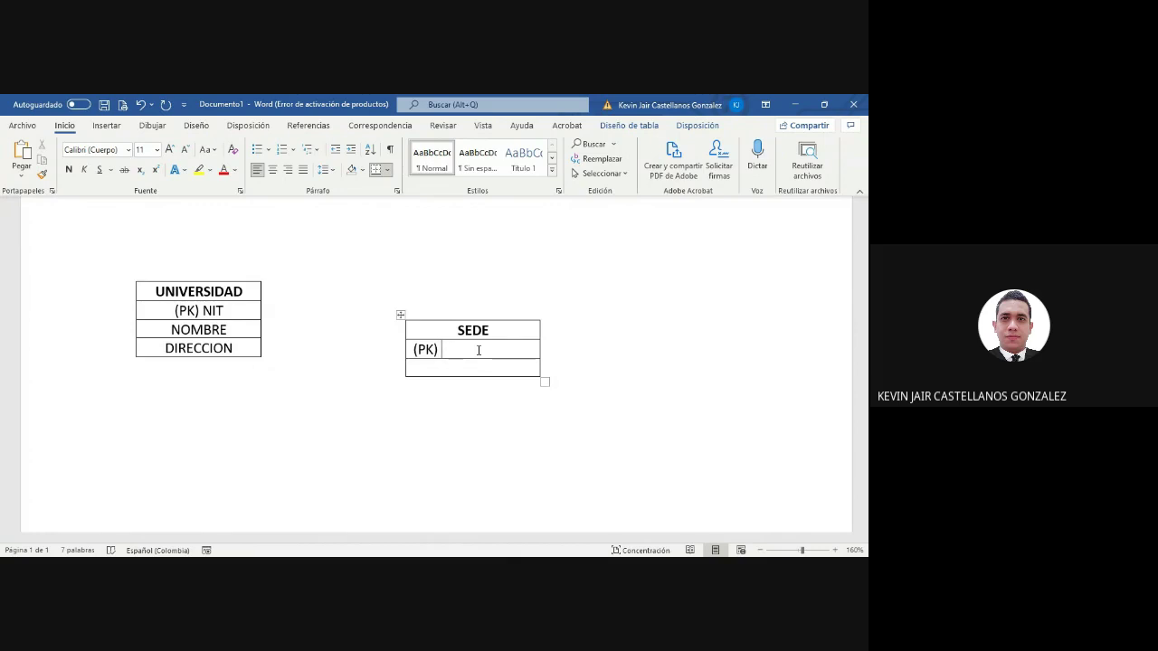
type("ID")
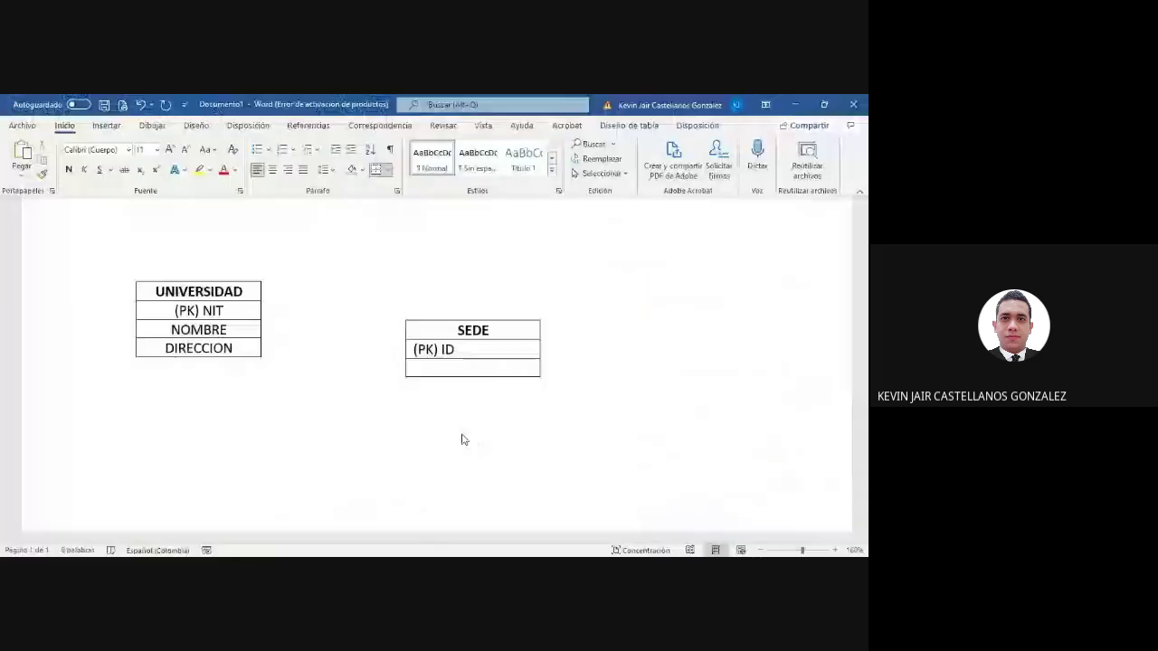
left_click_drag(459, 352, 413, 352)
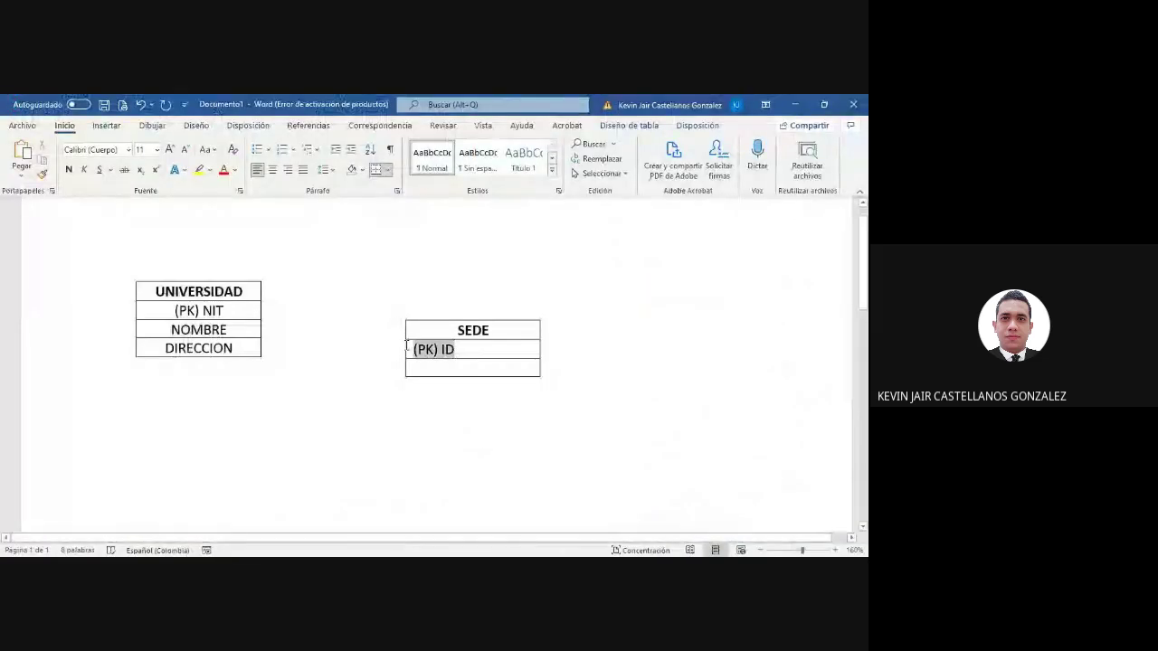
left_click(272, 170)
left_click(453, 367)
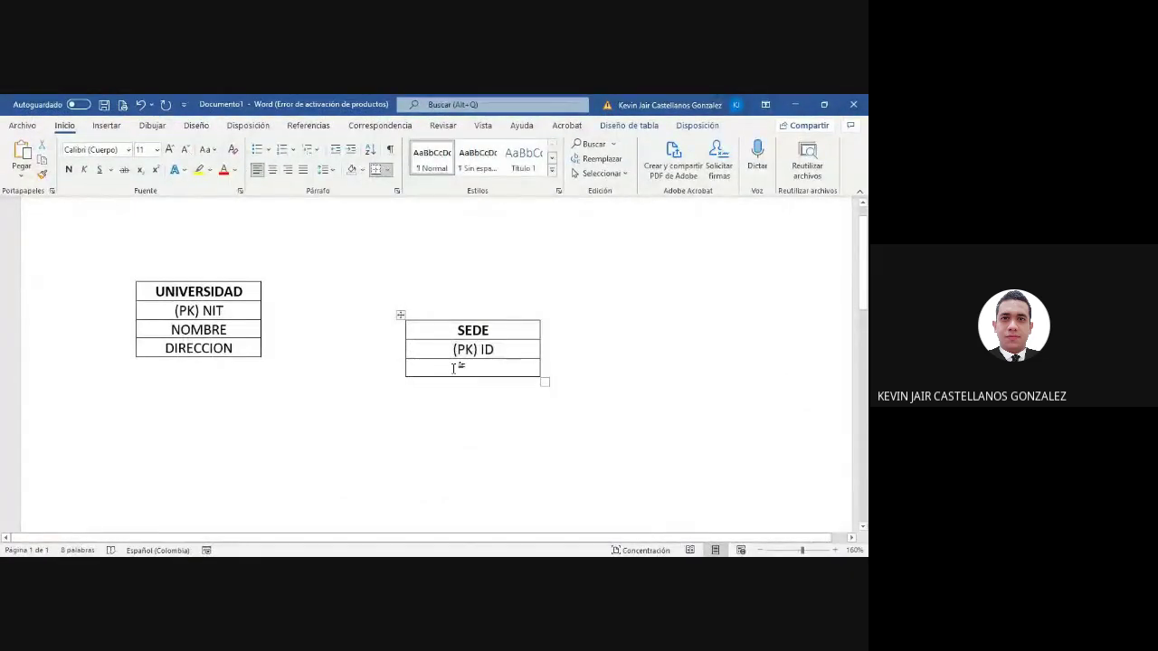
right_click(456, 367)
key("Escape")
type("NOMBRE")
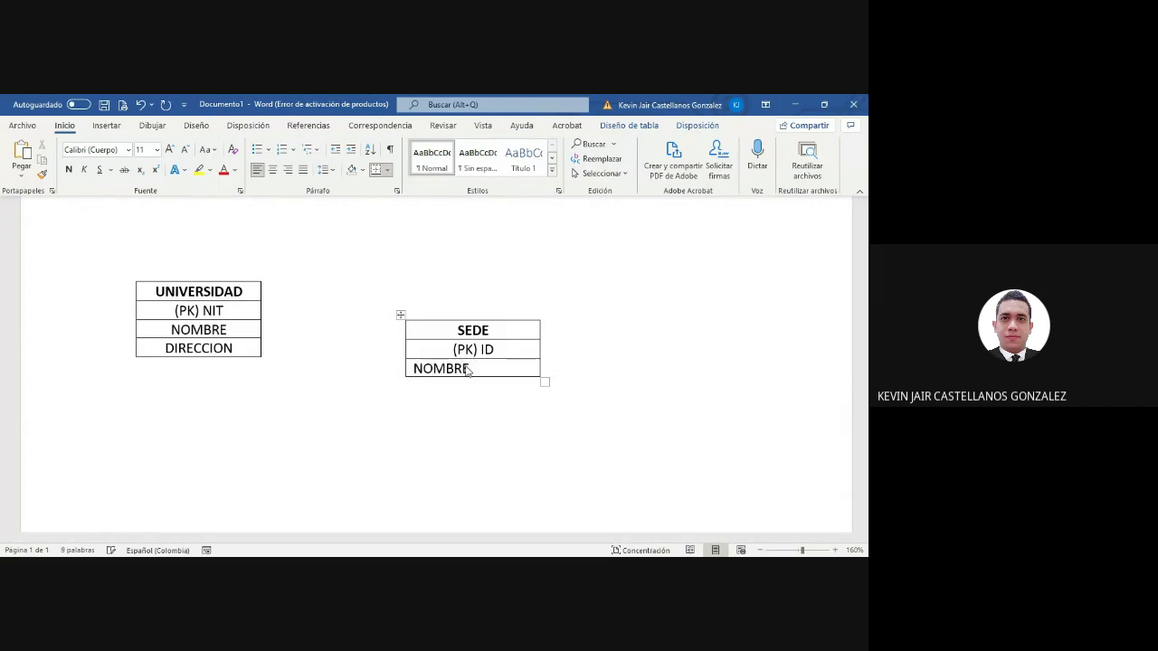
key("BackSpace")
key("BackSpace")
key("BackSpace")
key("BackSpace")
key("BackSpace")
key("BackSpace")
- Enter "DIRECCION" in the last row of the SEDE table and center it
type("DIRECCION")
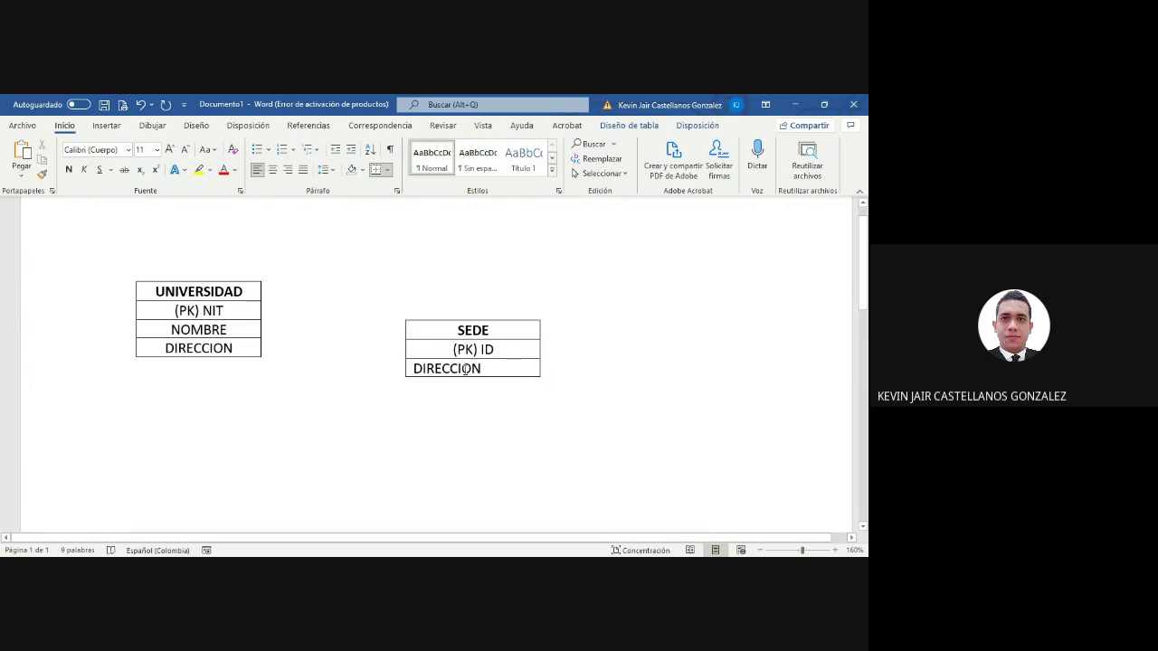
double_click(465, 370)
left_click(272, 169)
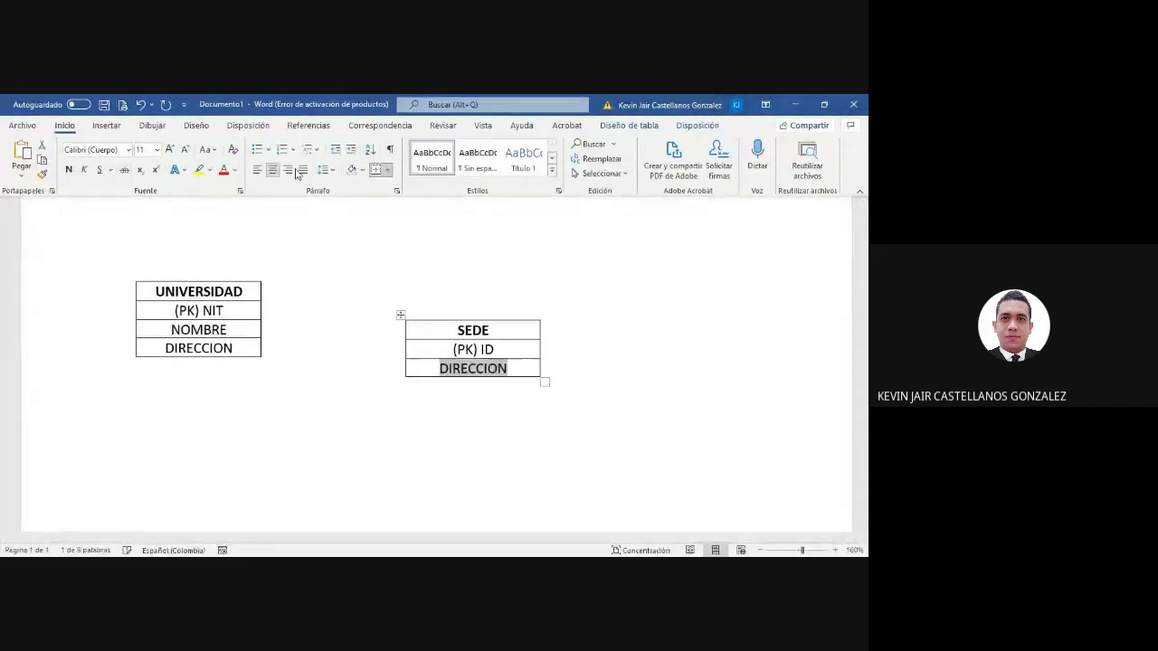
- Draw a straight arrow from the UNIVERSIDAD table's (PK) NIT row to the SEDE table
left_click(305, 347)
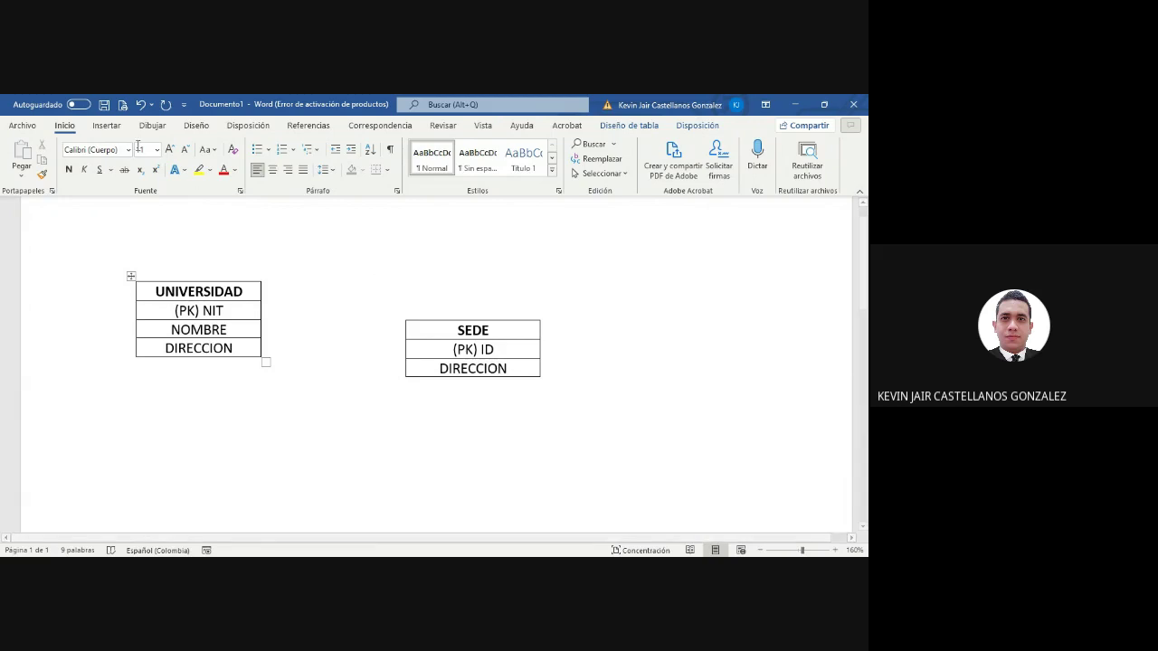
left_click(106, 125)
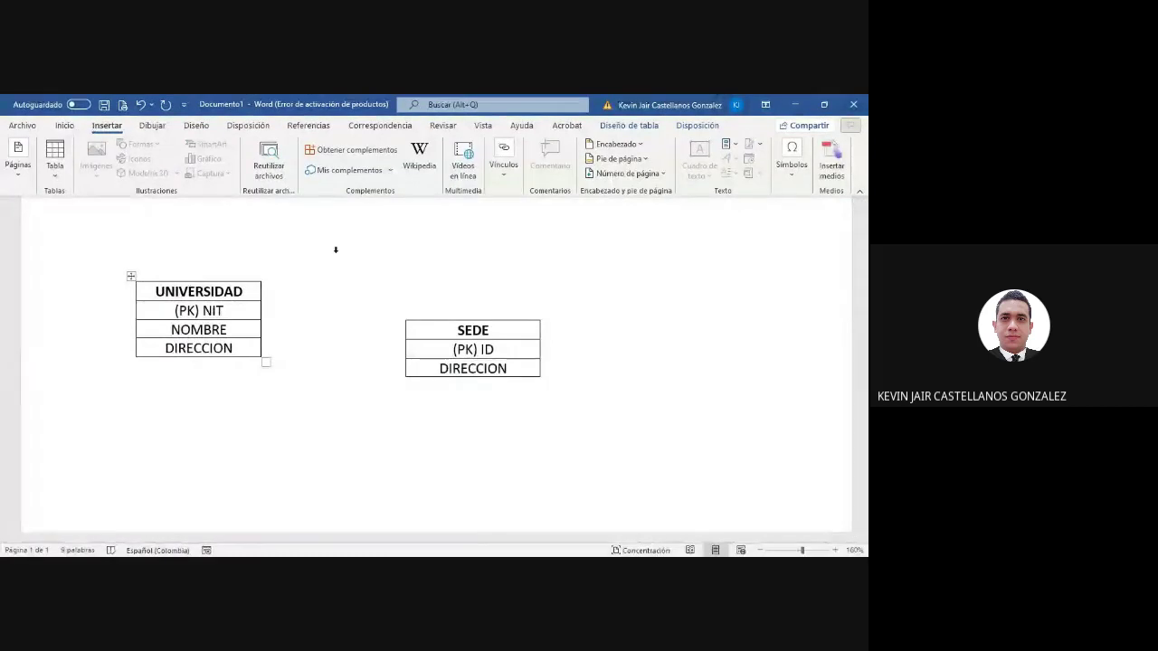
left_click(348, 447)
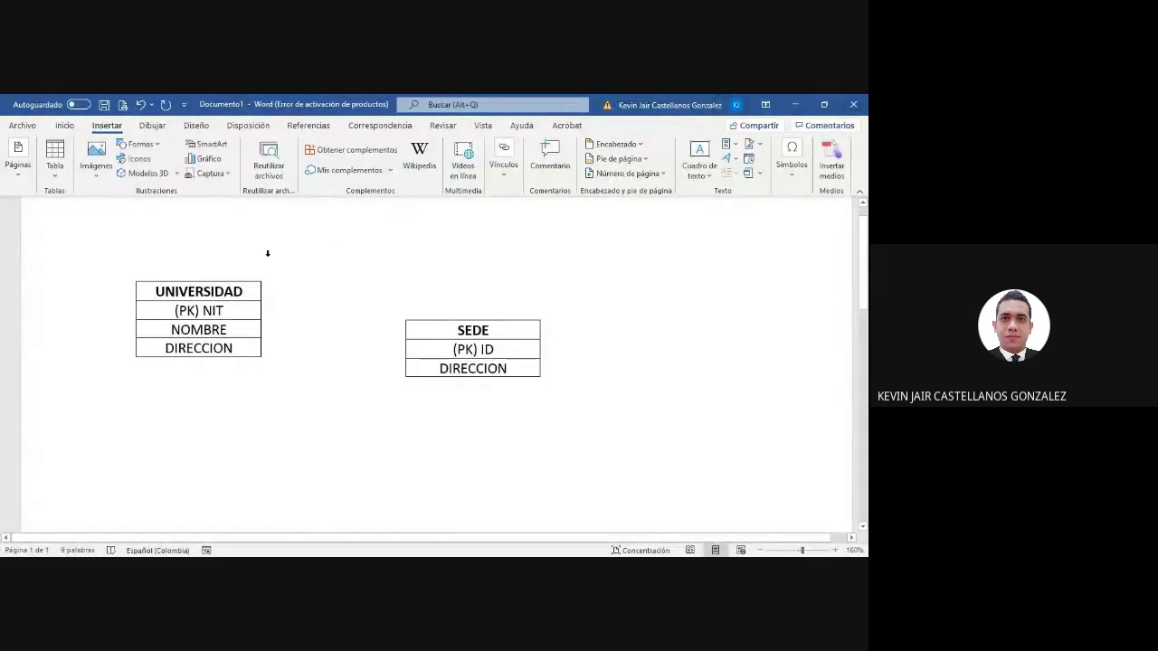
left_click(150, 151)
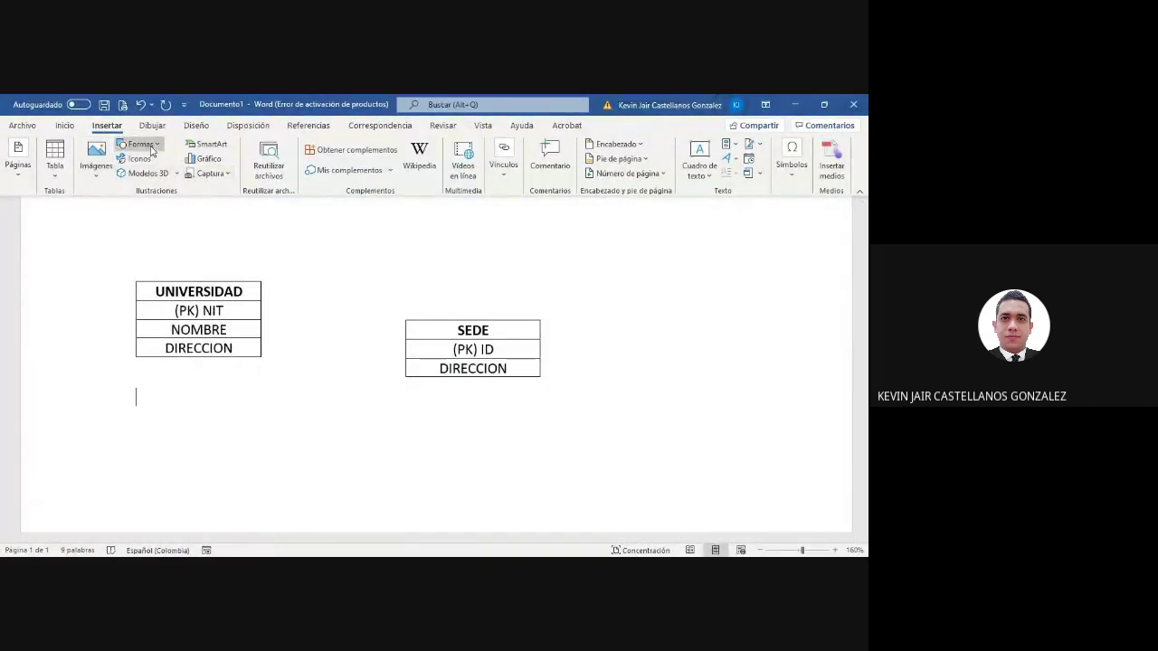
left_click(159, 188)
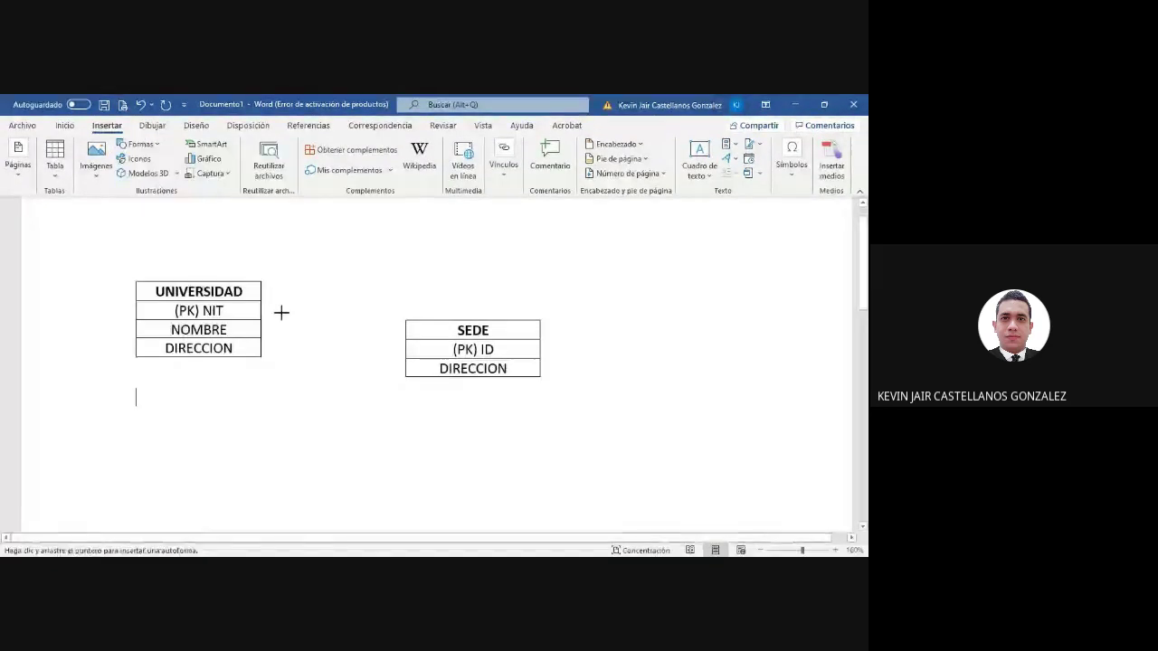
left_click_drag(271, 306, 395, 346)
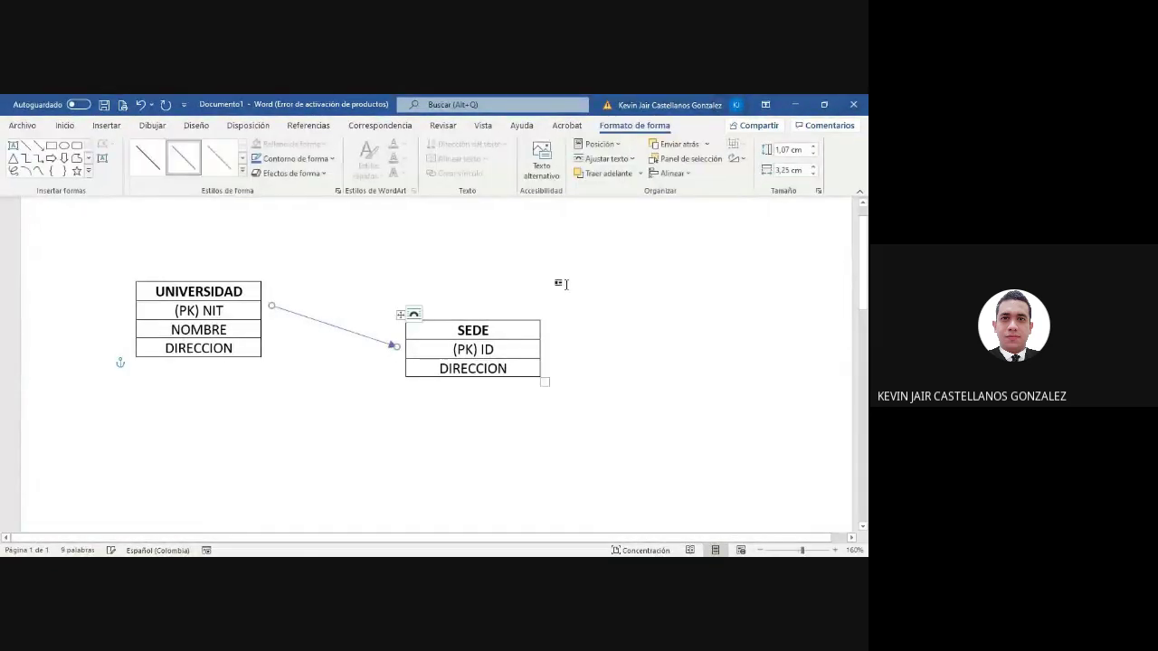
left_click(553, 280)
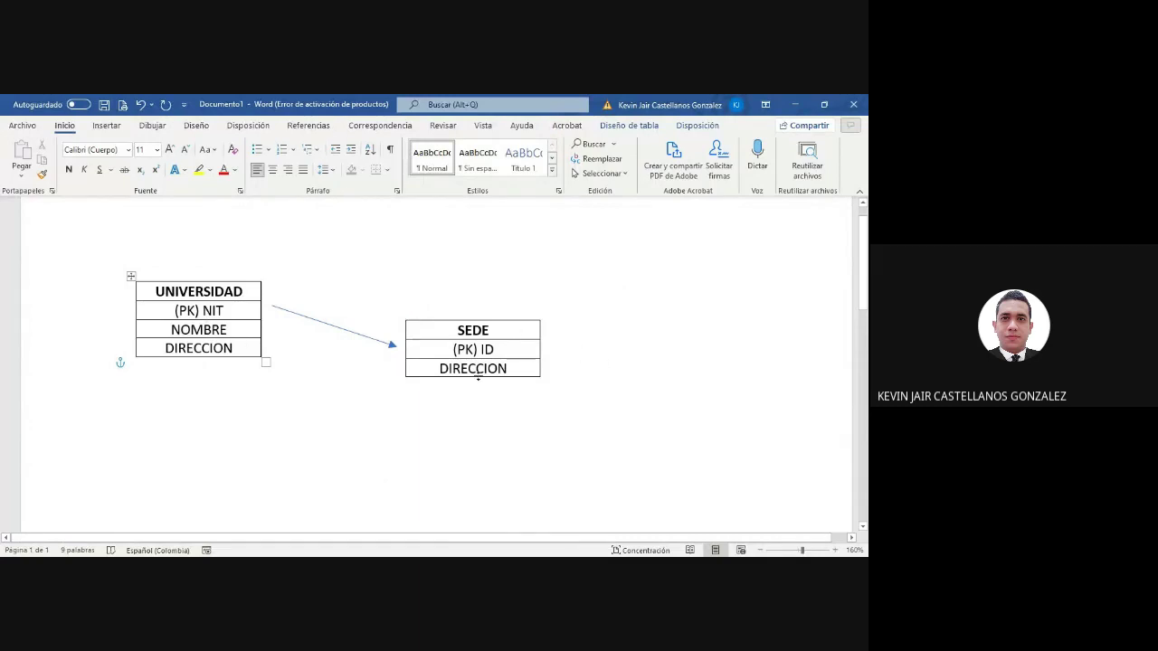
- Insert a new row below DIRECCION in the SEDE table
right_click(424, 369)
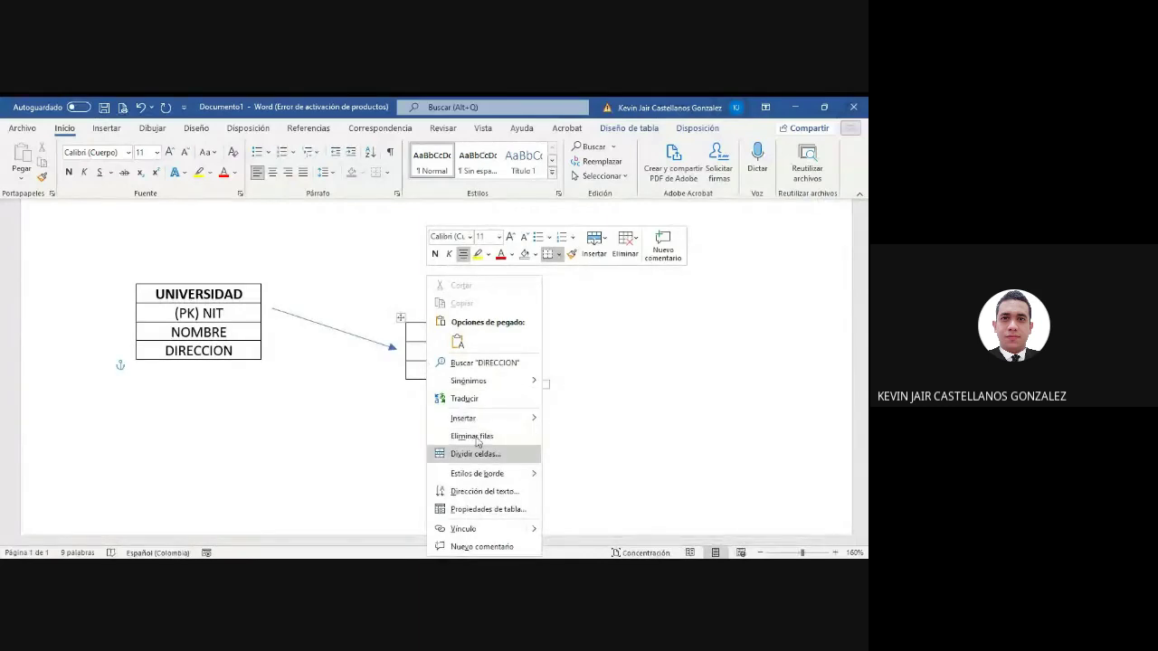
mouse_move(470, 418)
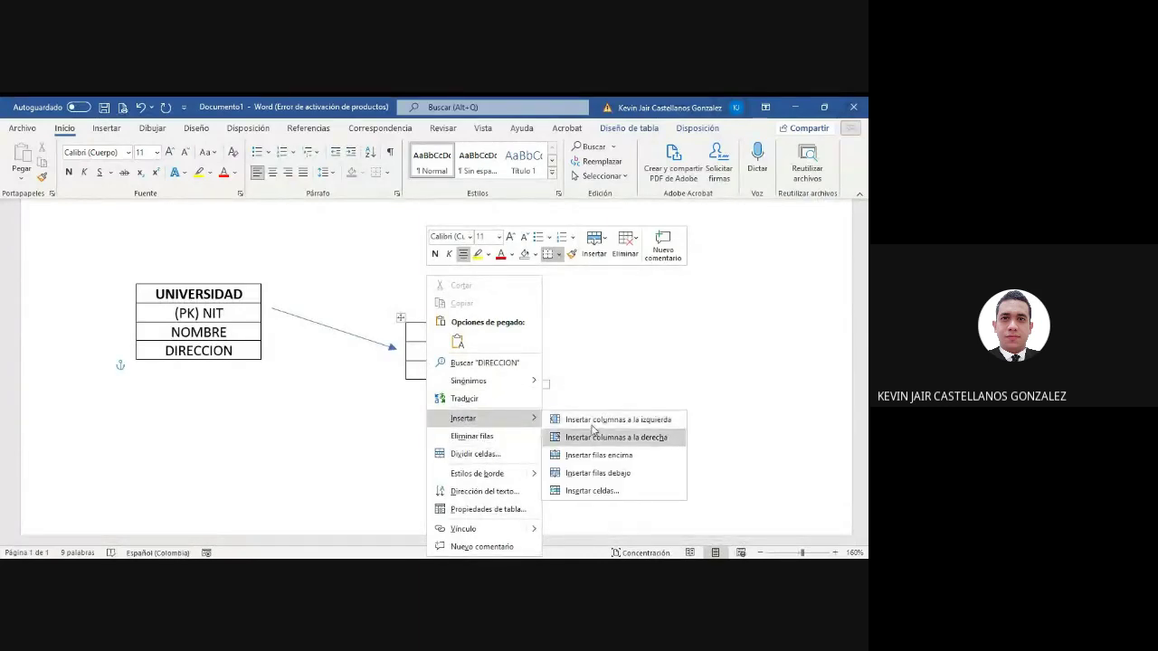
left_click(579, 474)
- Enter the foreign key "(FK) NIT_UNIVERSIDAD" in the empty last row of the SEDE table
left_click(498, 389)
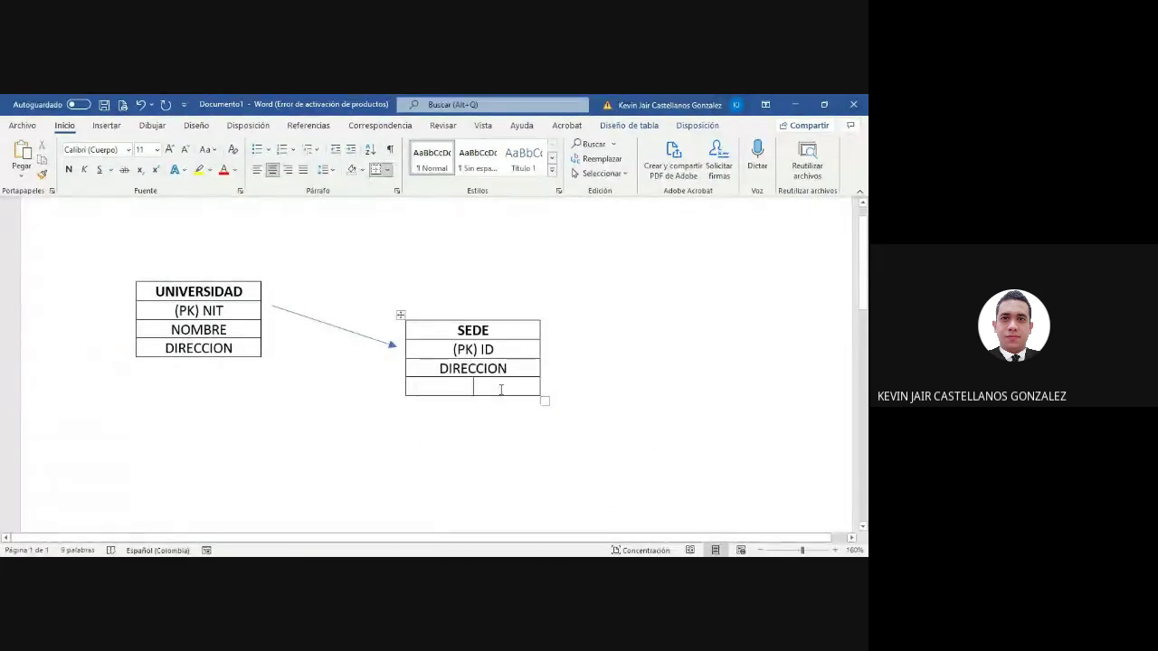
type("FK")
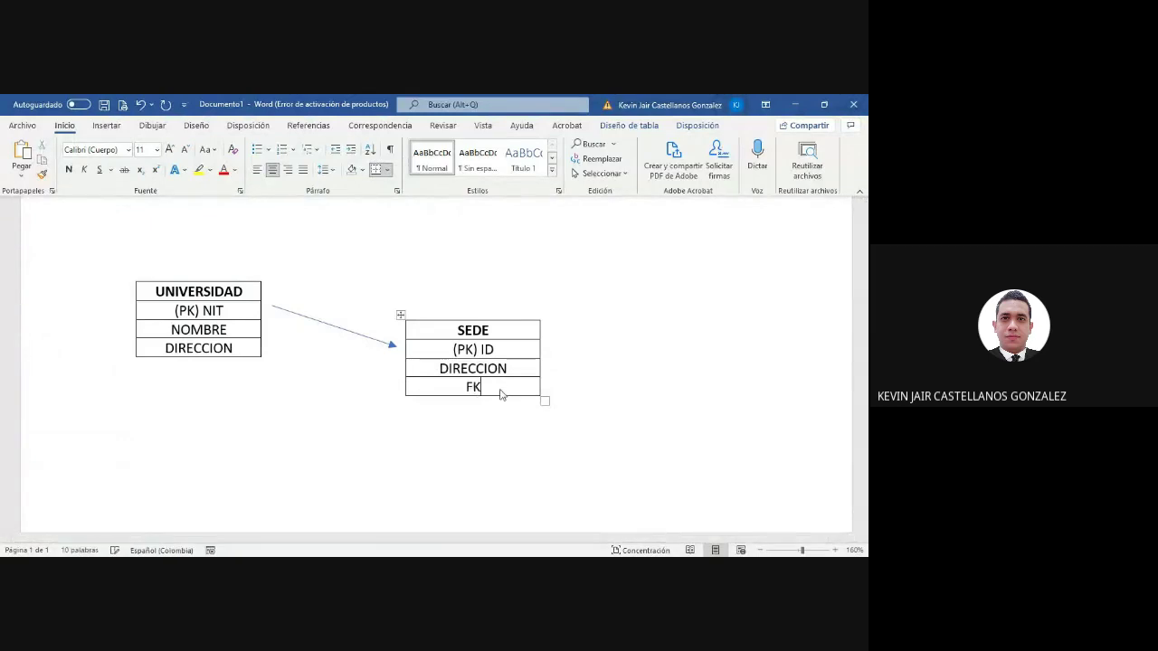
key("BackSpace")
key("BackSpace")
type("(FK)")
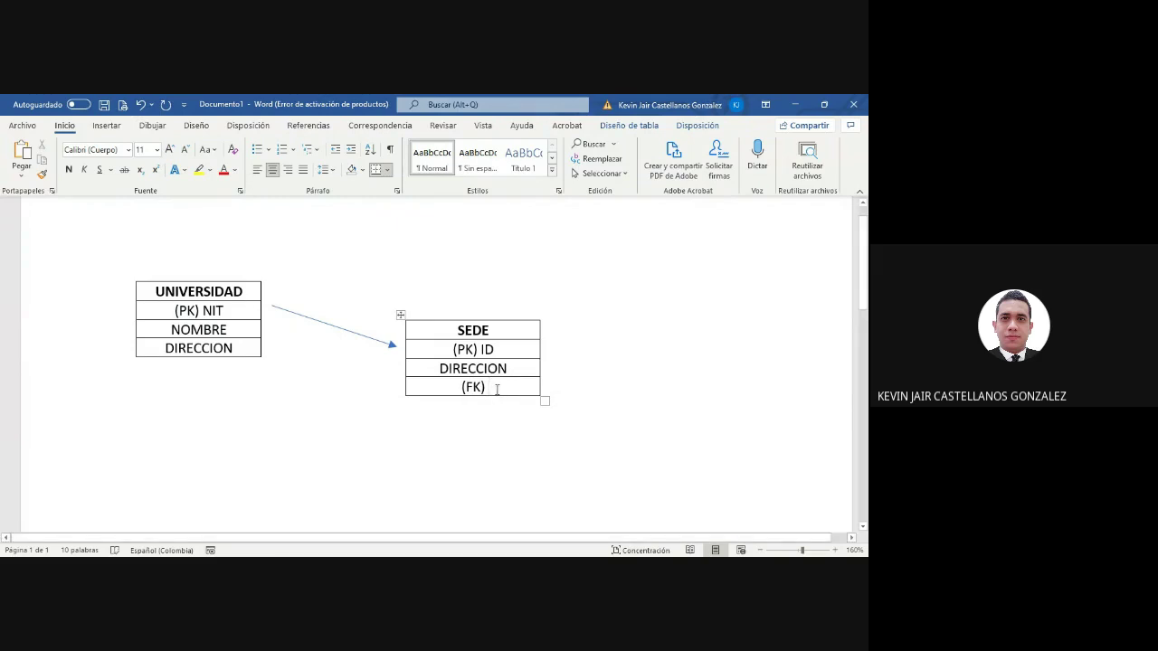
type("NIT")
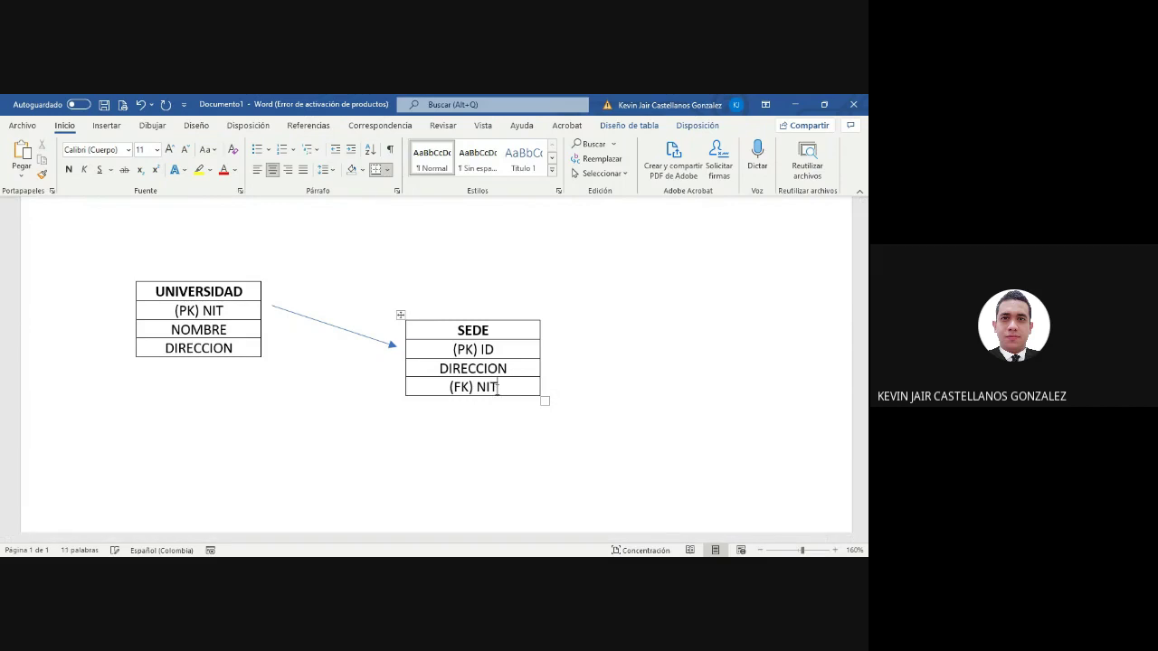
type("_UNIVE")
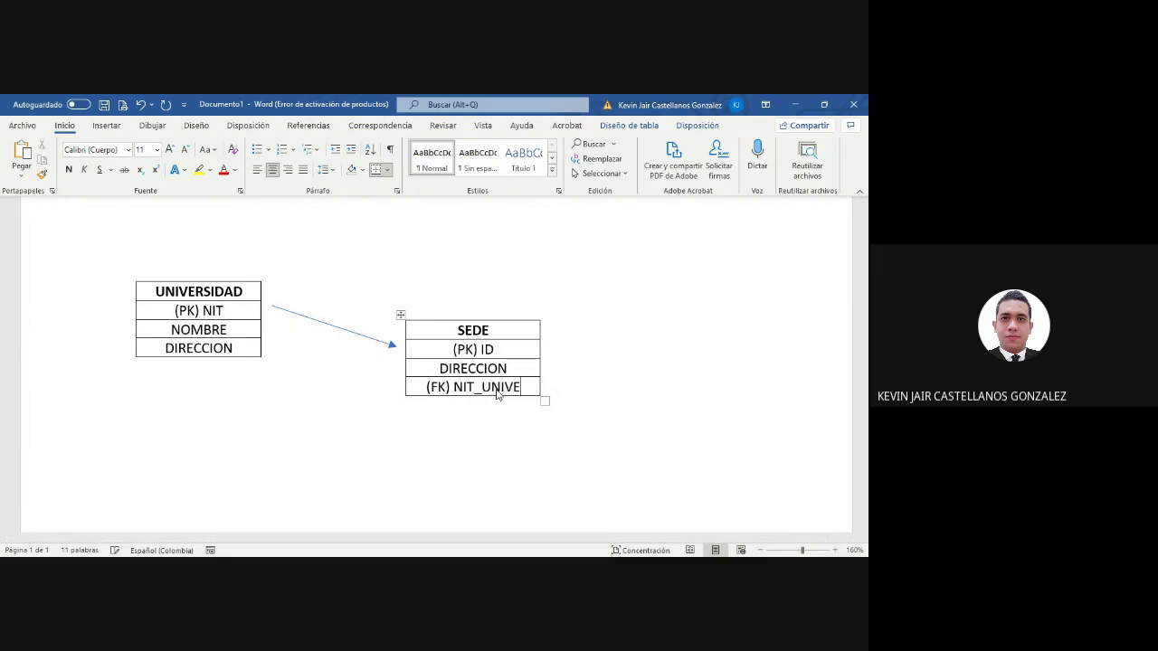
type("RSIDAD")
left_click(731, 440)
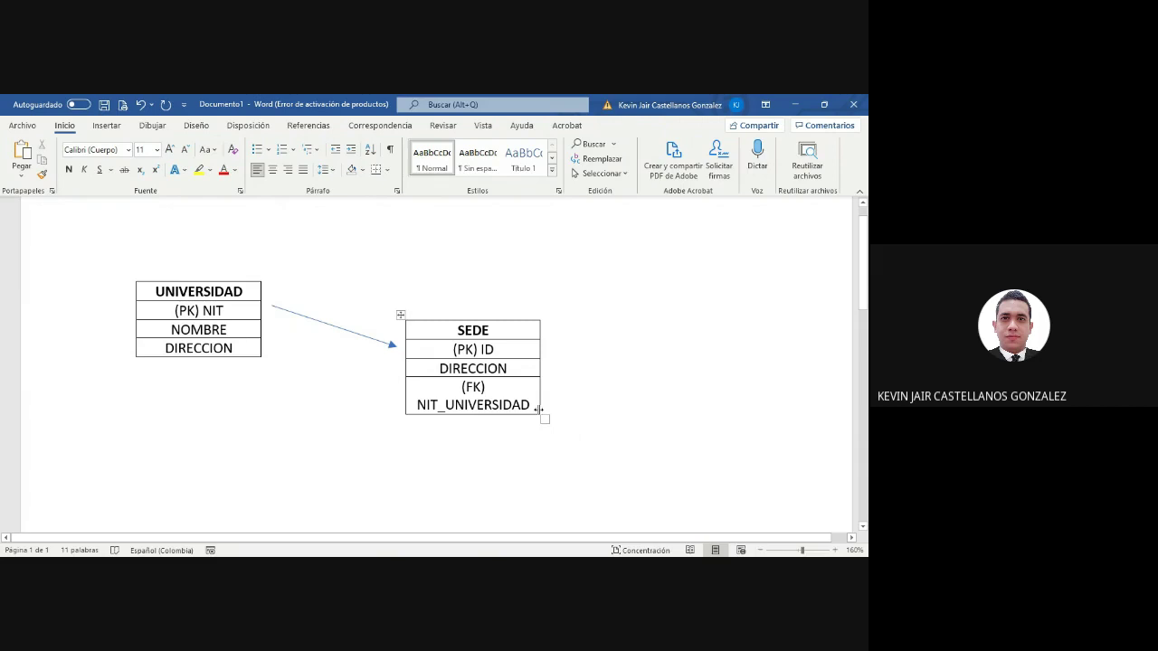
- Compare the foreign key row in SEDE with the primary key row in UNIVERSIDAD
left_click_drag(531, 405, 459, 387)
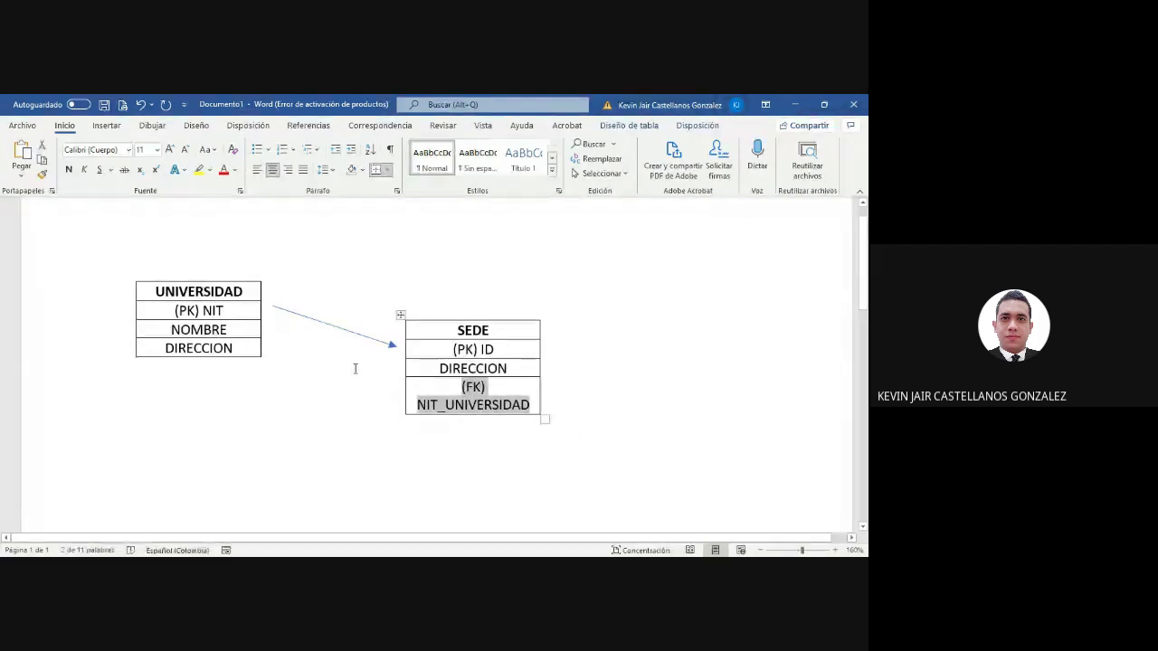
left_click_drag(222, 310, 174, 313)
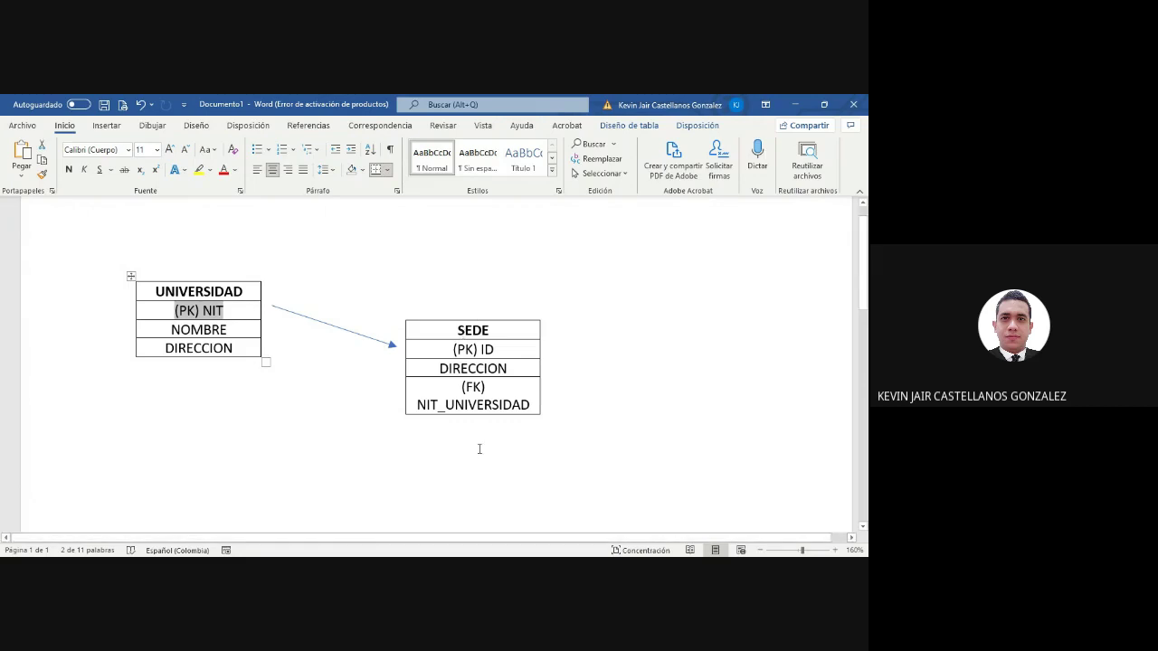
- Insert a table of one column and four rows below UNIVERSIDAD and narrow it to slightly less than the UNIVERSIDAD table's width
left_click(106, 125)
left_click(54, 155)
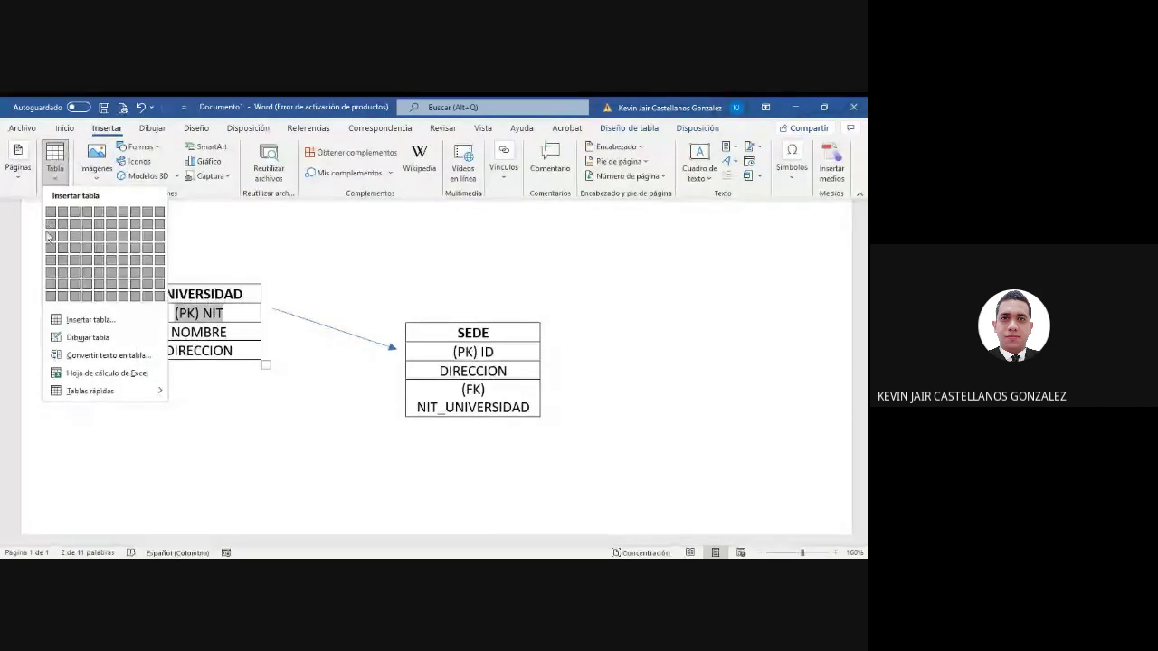
left_click(260, 239)
left_click(269, 465)
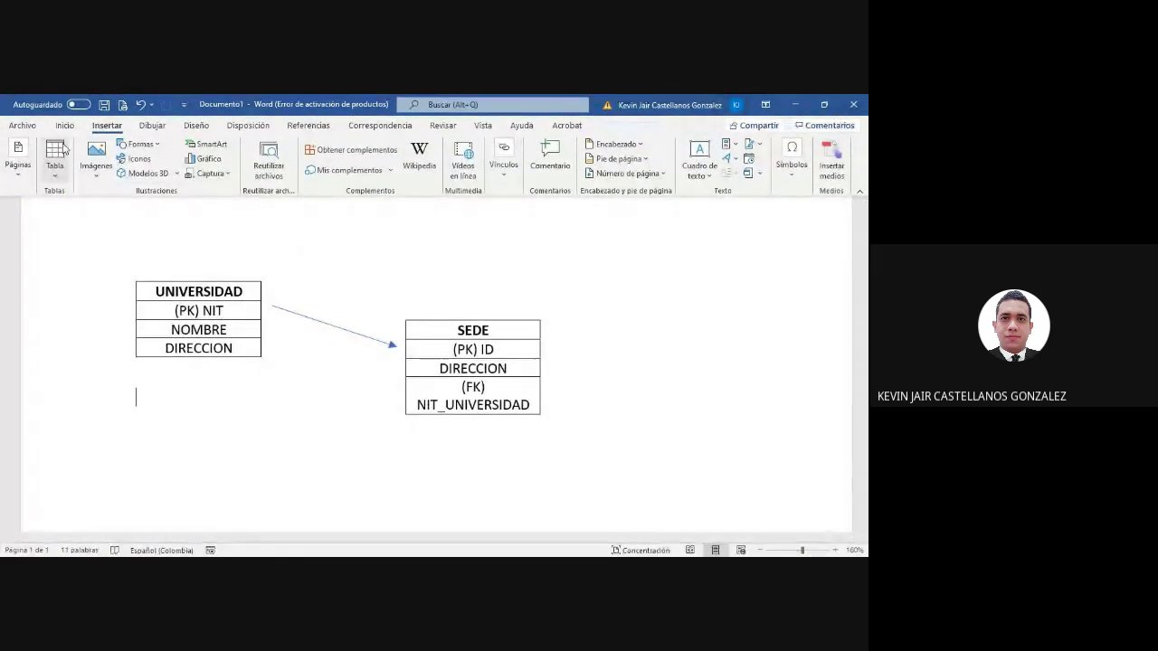
left_click(55, 156)
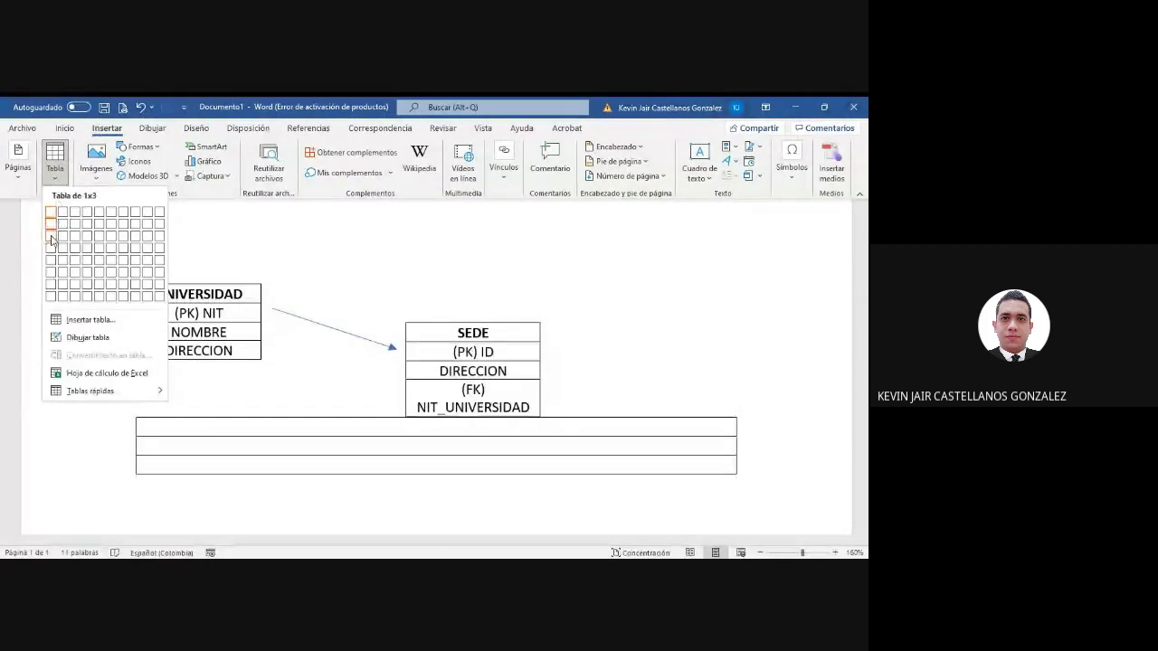
left_click(51, 248)
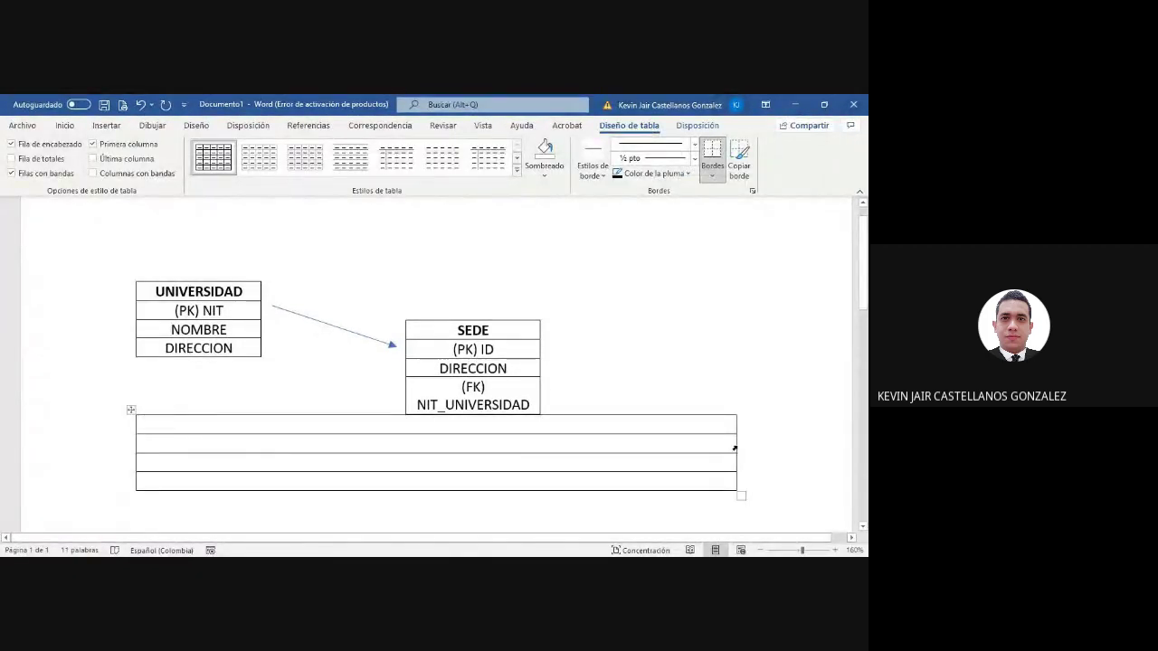
left_click_drag(734, 449, 232, 439)
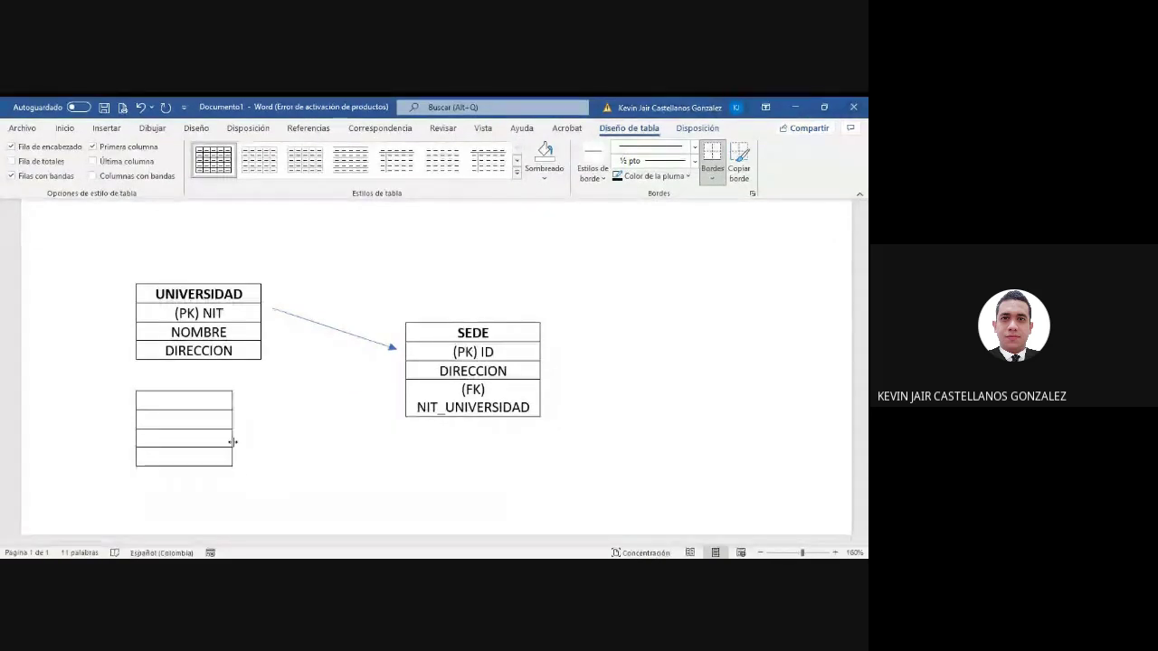
- Enter the title "ESTUDIANTE" in the first row of the new table
left_click(192, 404)
type("ESTUDIA")
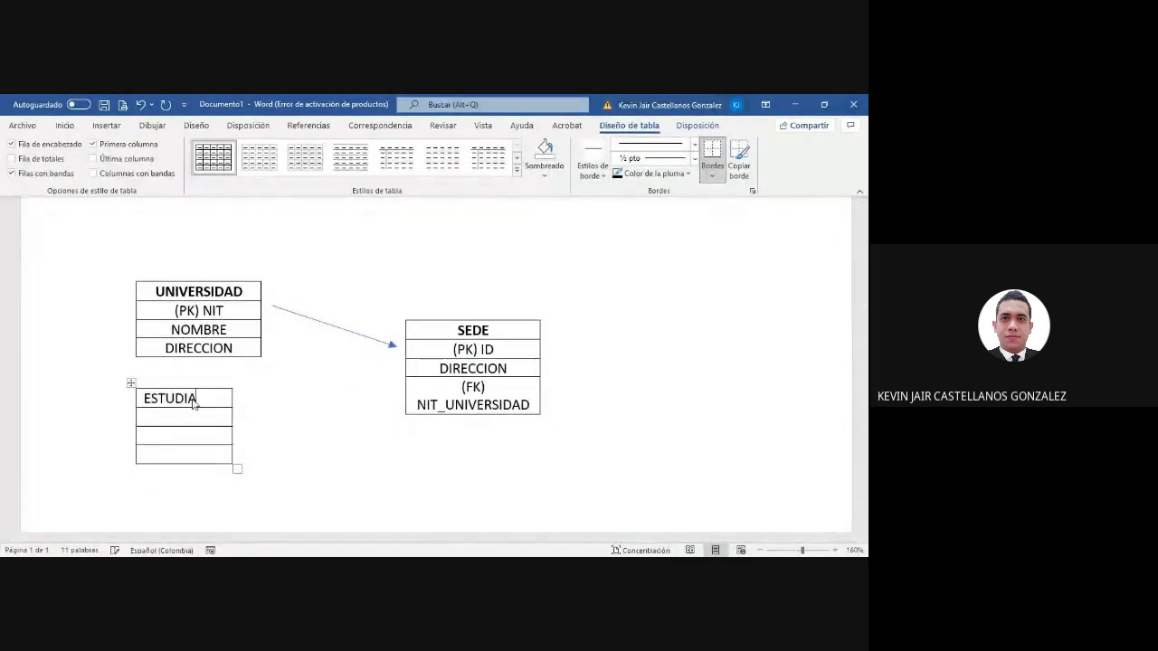
type("NTE")
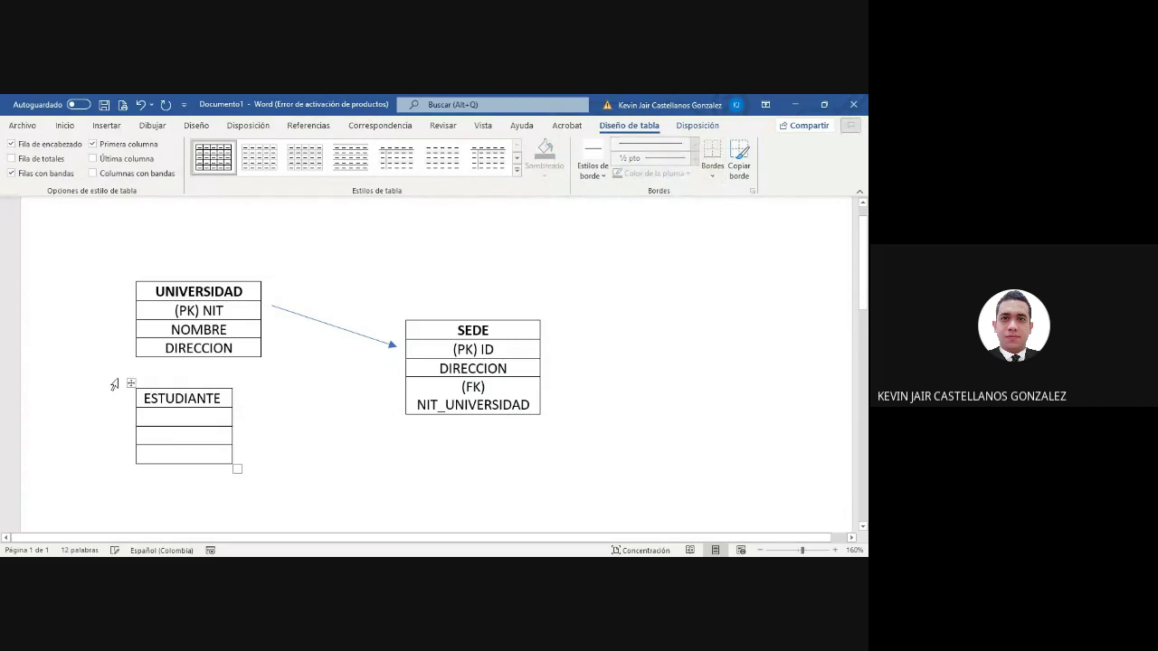
- Move the ESTUDIANTE table into the free space below UNIVERSIDAD, offset toward SEDE without overlapping it
left_click_drag(130, 383, 452, 330)
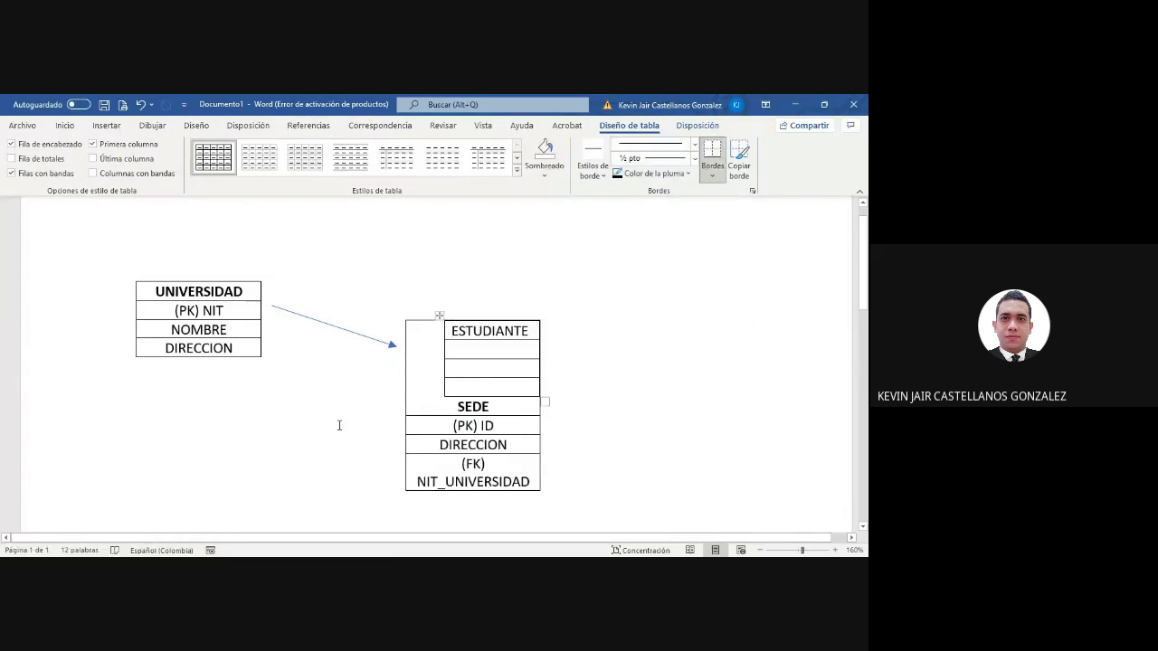
key("ctrl+z")
left_click_drag(131, 387, 310, 443)
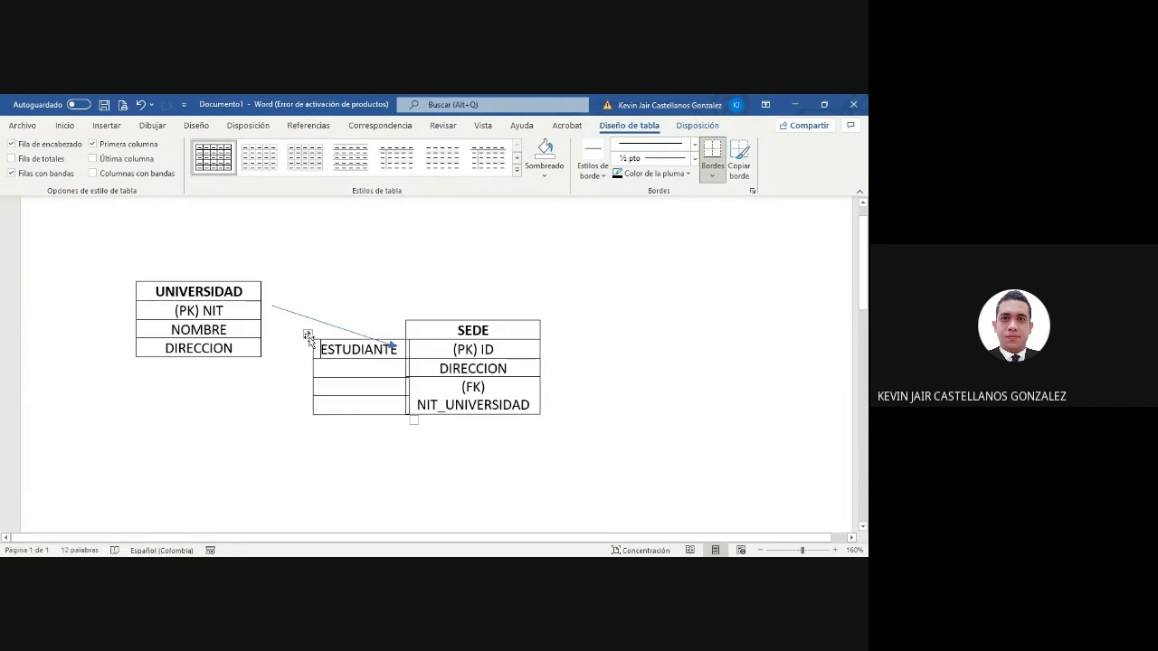
left_click_drag(307, 334, 197, 437)
left_click(544, 449)
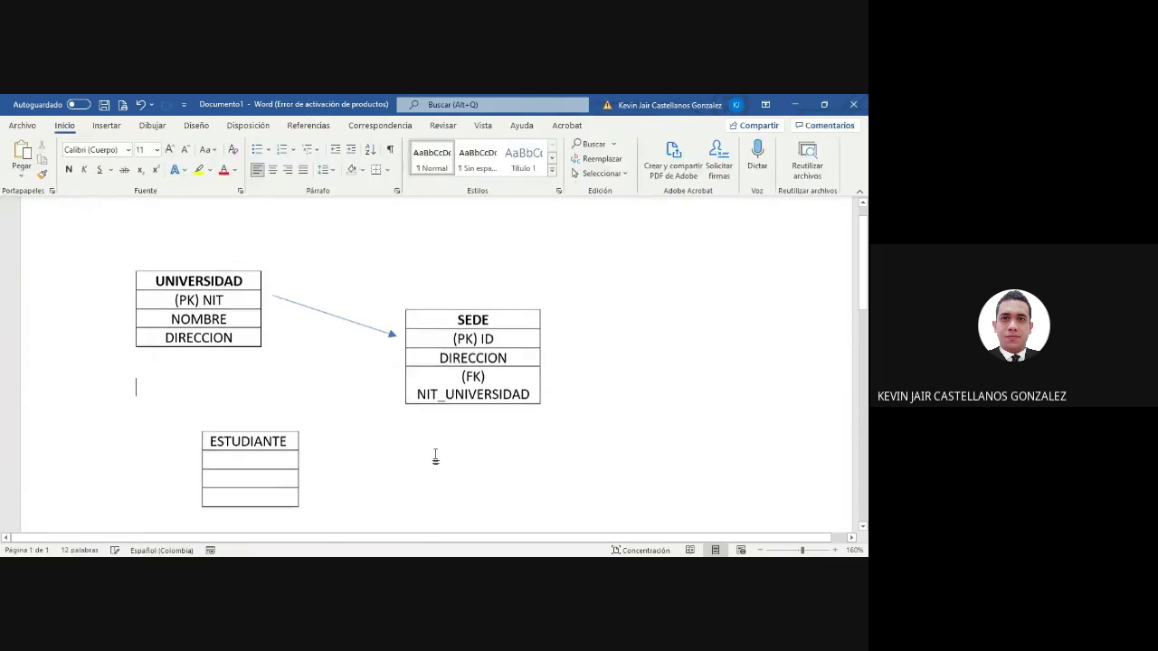
- Draw a straight arrow from the lower part of the SEDE table to the ESTUDIANTE table
scroll(380, 422, "down", 2)
scroll(251, 280, "up", 1)
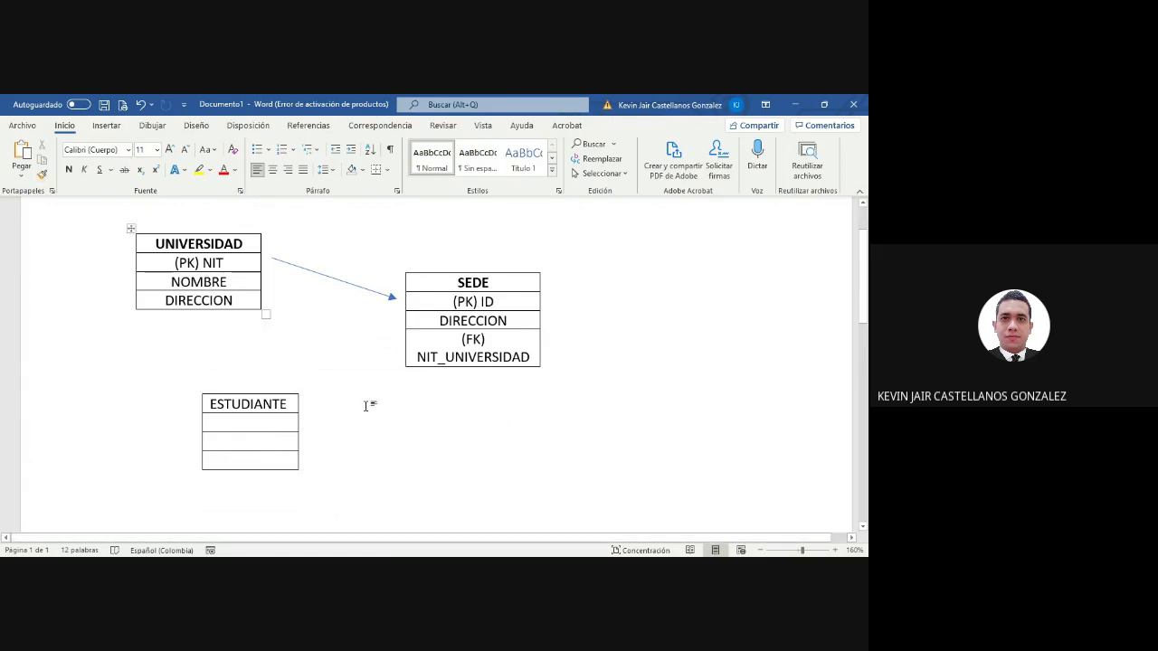
left_click(105, 126)
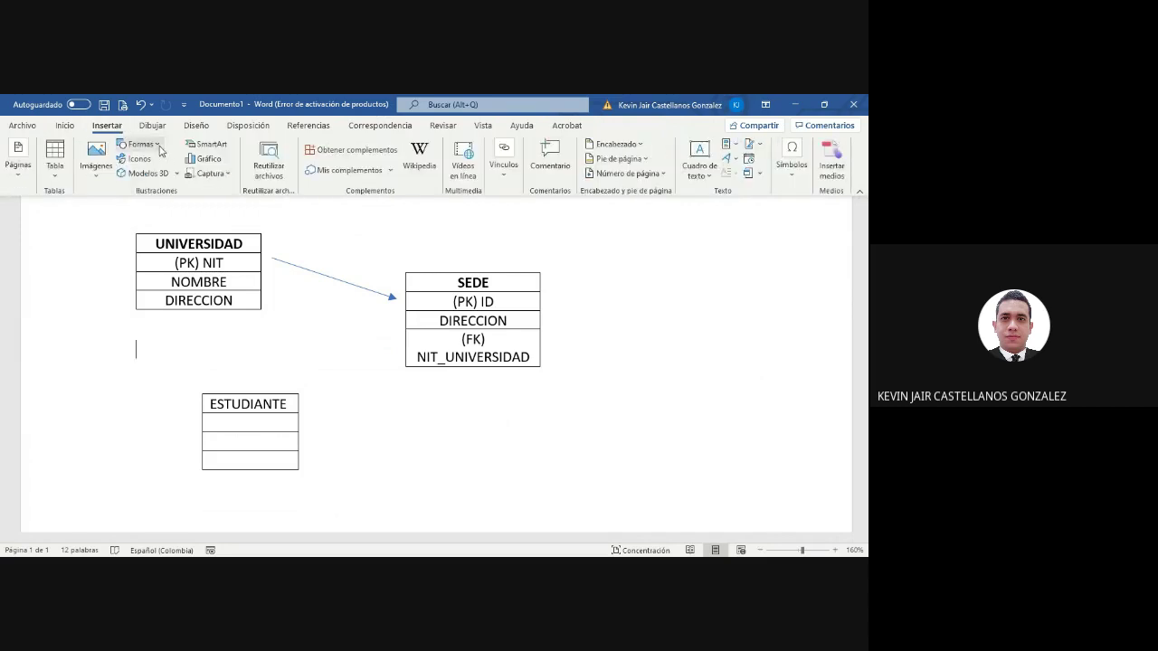
left_click(140, 145)
left_click(136, 230)
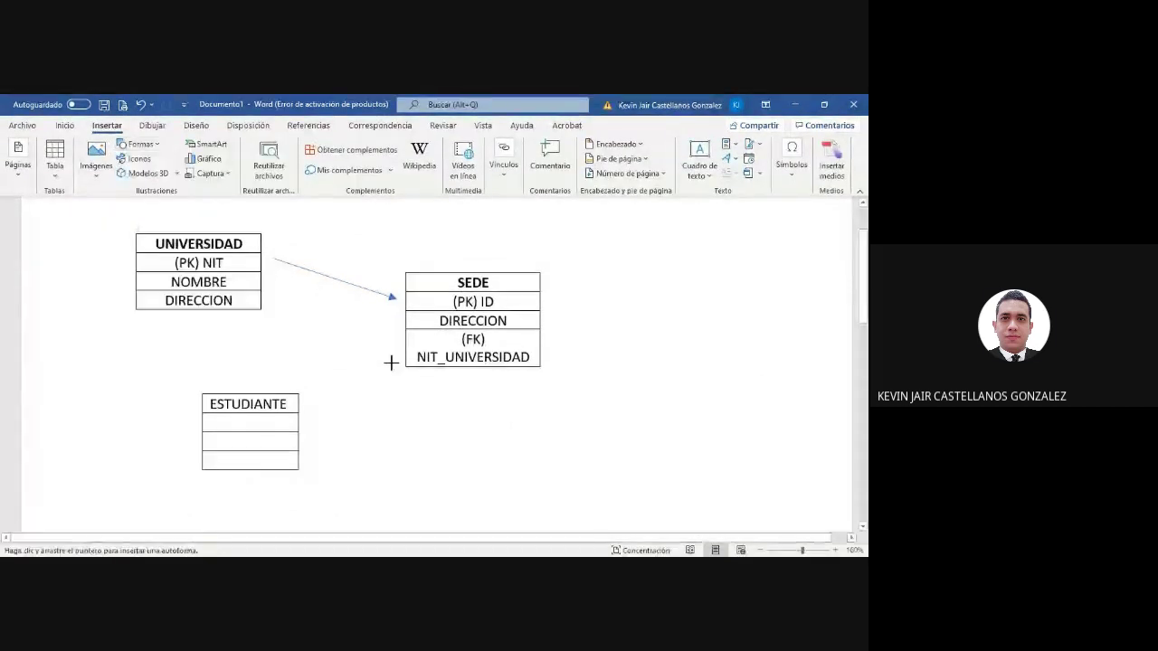
left_click_drag(396, 352, 320, 386)
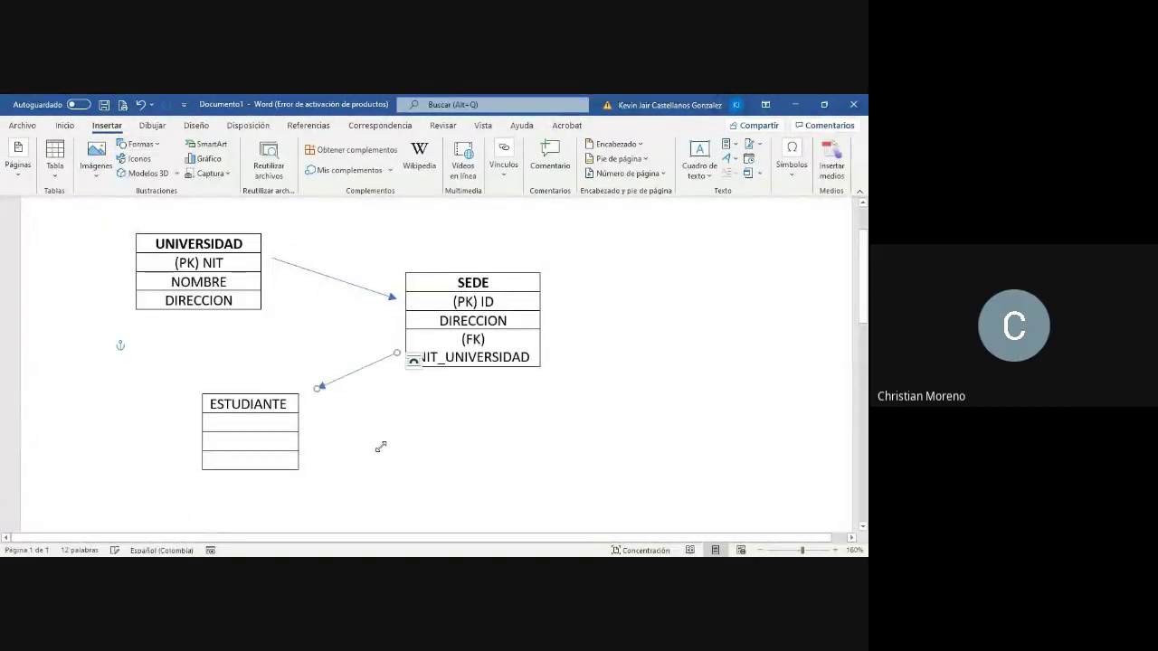
left_click(465, 465)
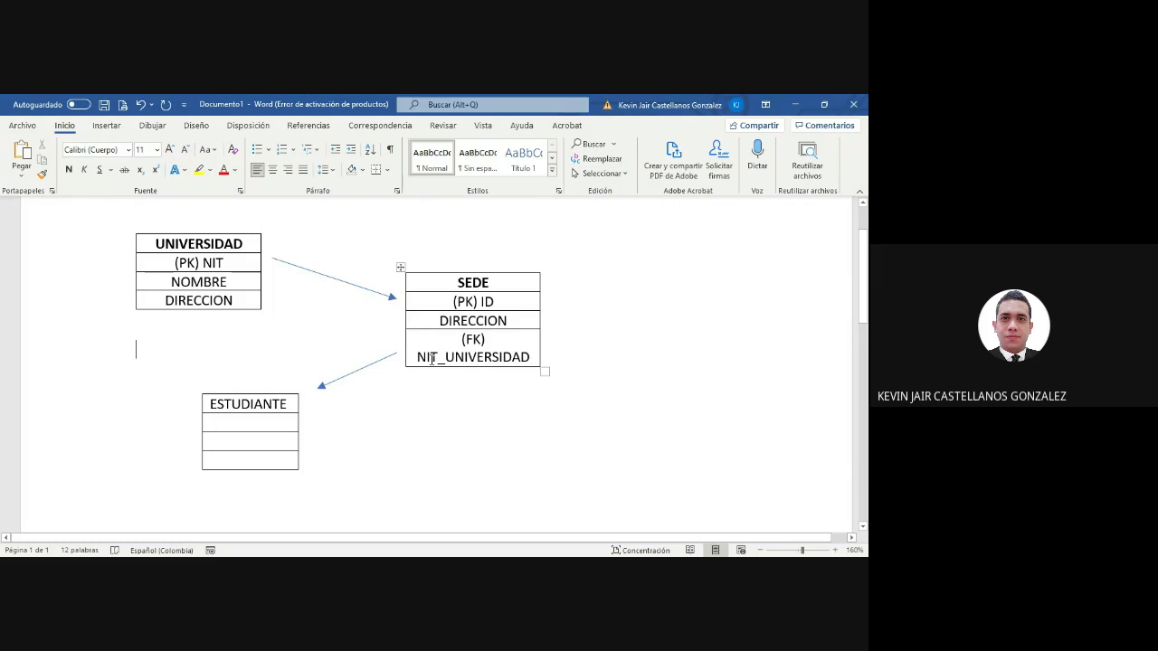
- Enter the primary key "(PK) CEDULA" in the second row of the ESTUDIANTE table
left_click(263, 421)
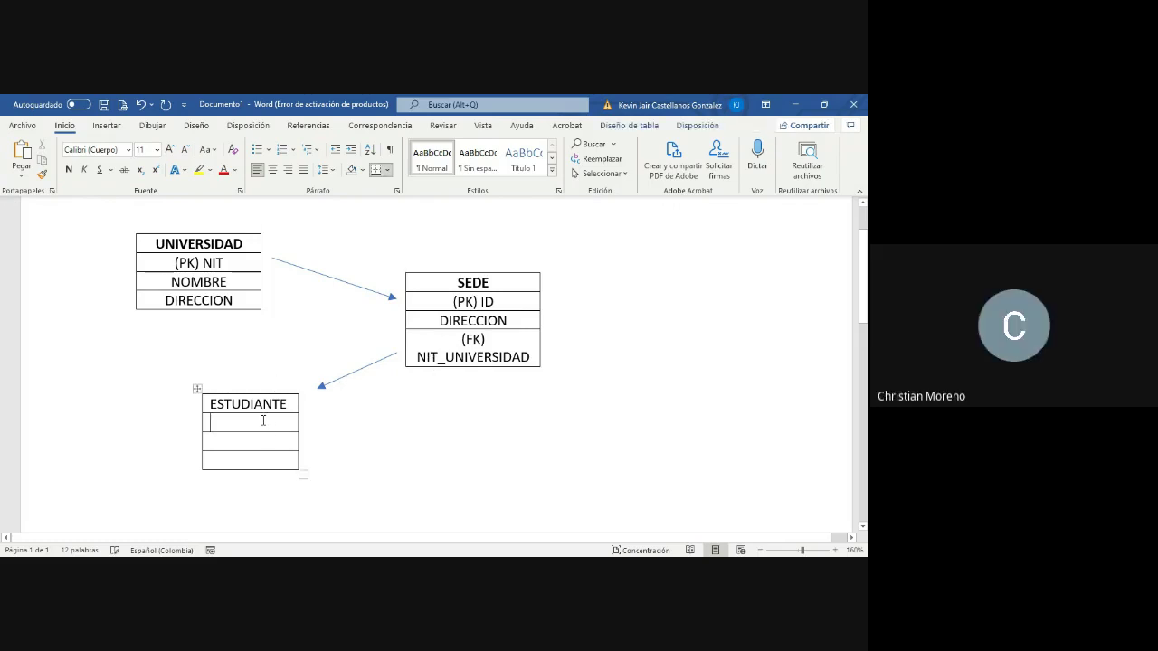
type("(")
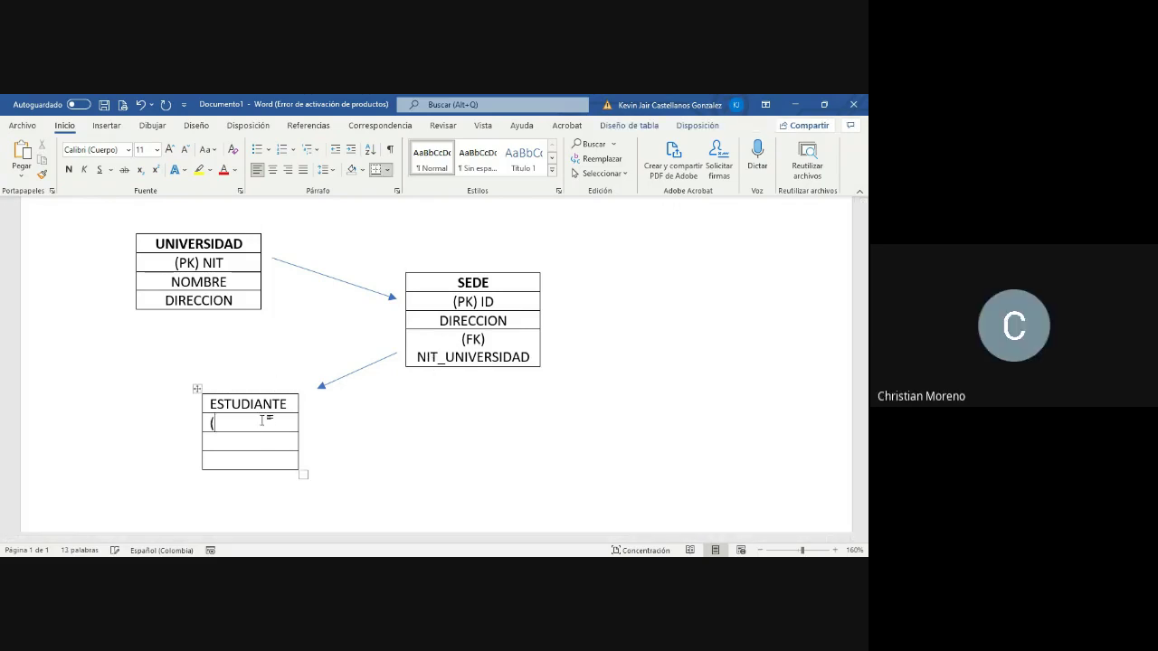
type("PK)")
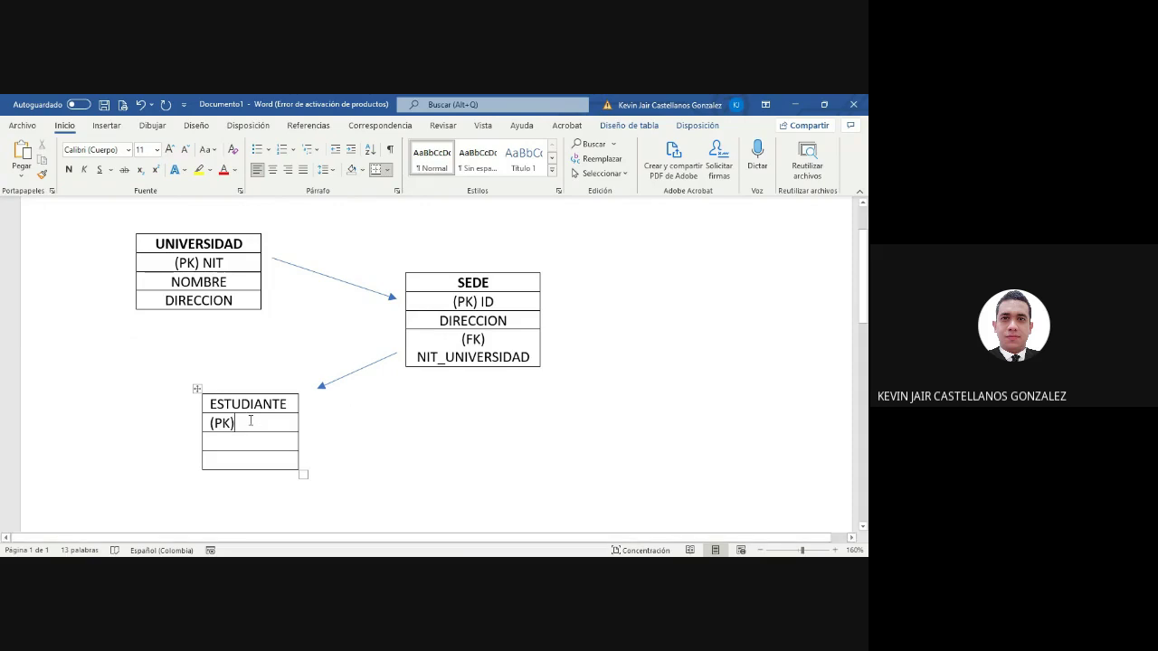
left_click_drag(241, 426, 206, 422)
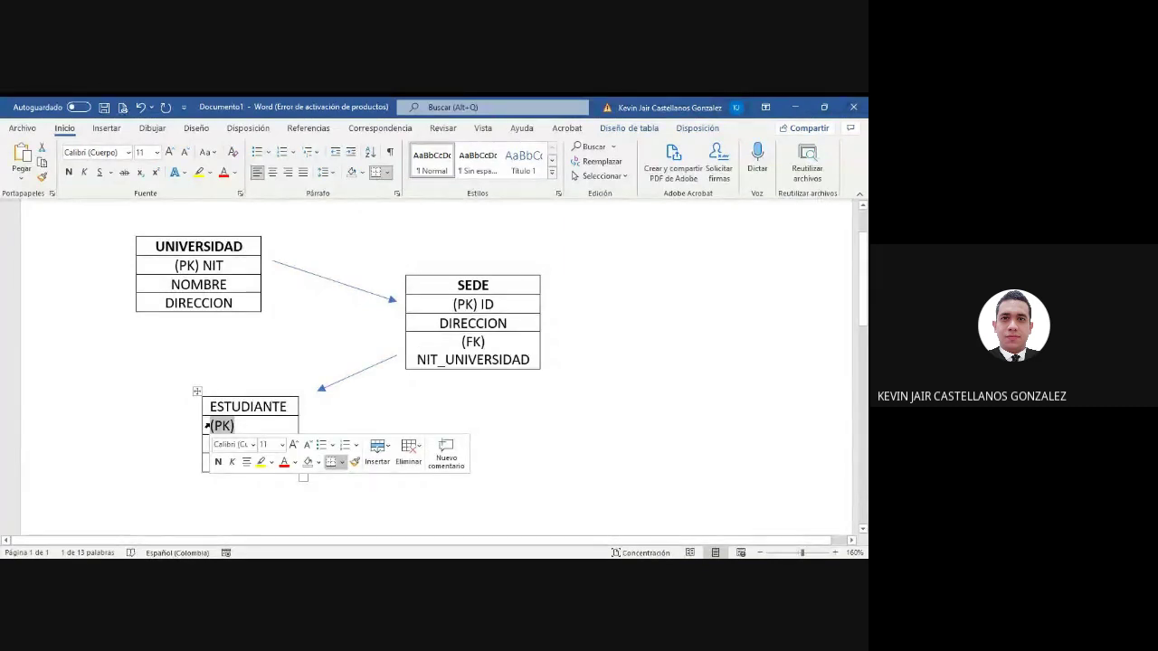
left_click(270, 426)
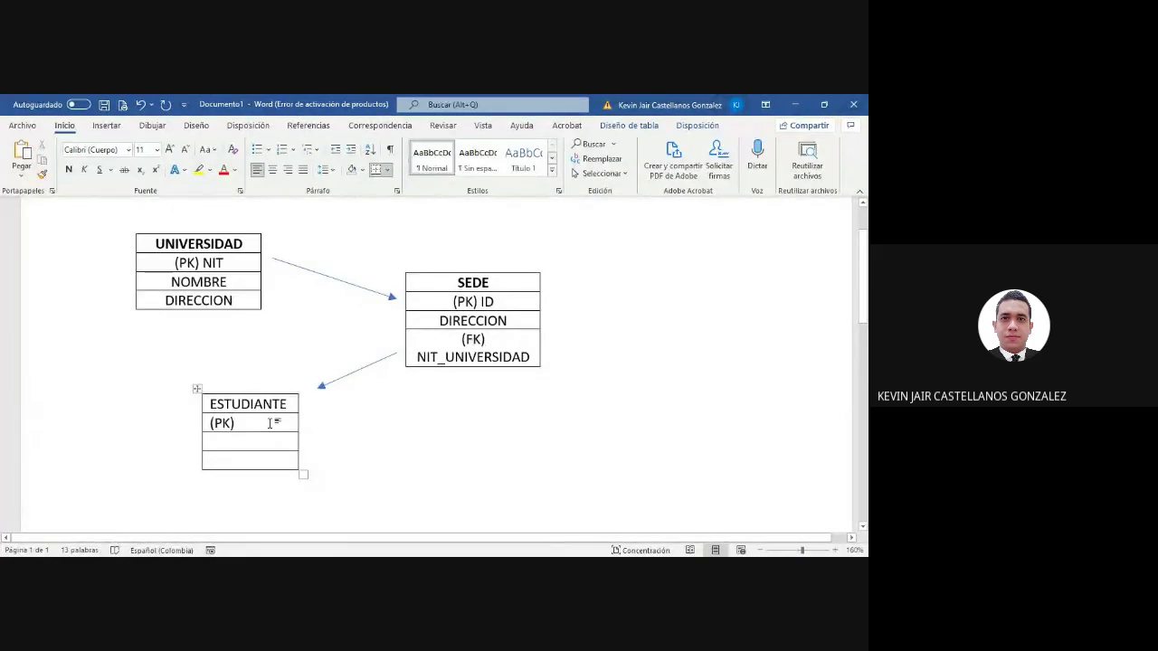
type("C")
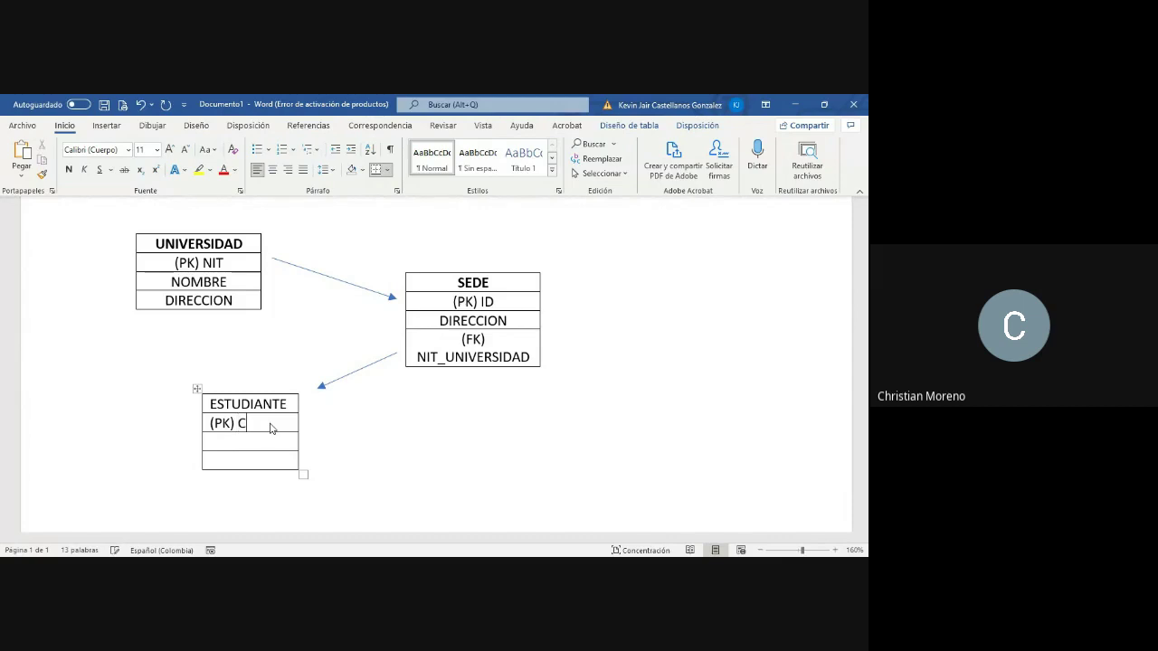
type("EDULA")
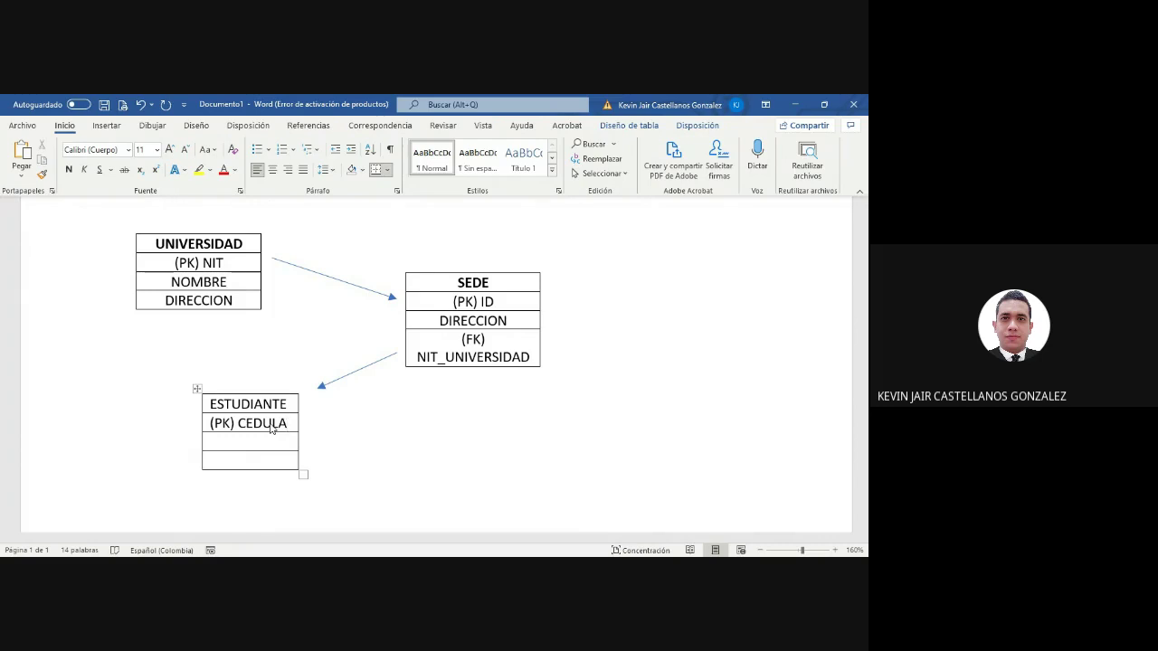
- Fill the two remaining rows of the ESTUDIANTE table with the attributes NOMBRE and TELEFONO
left_click(254, 444)
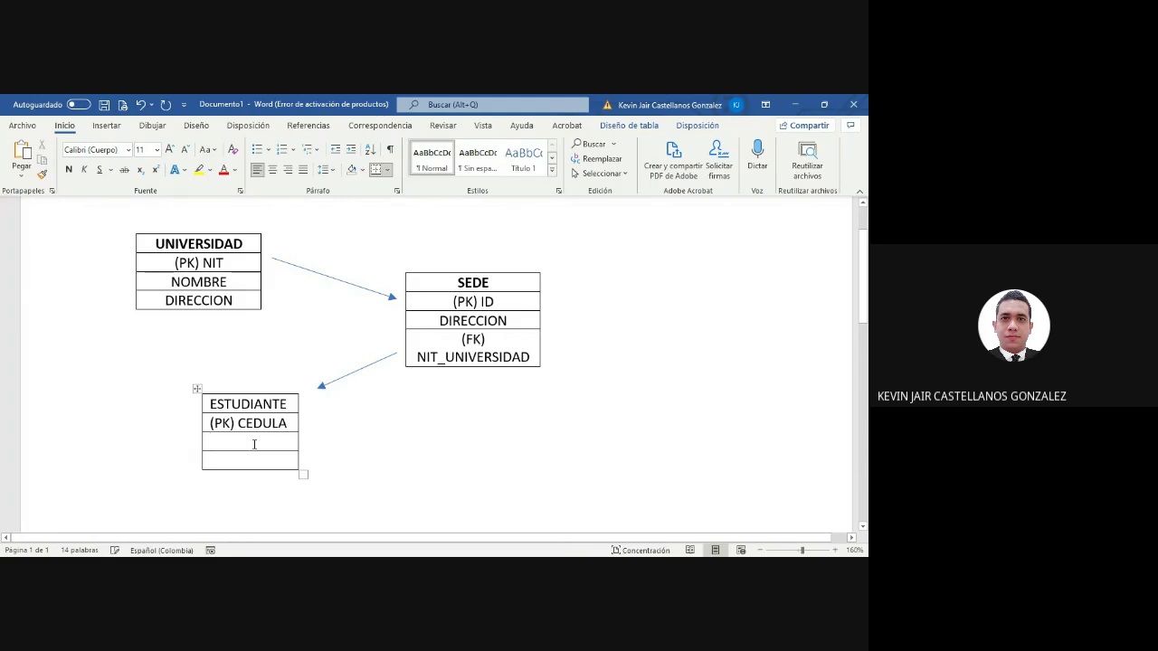
type("NOMBRE")
key("Down")
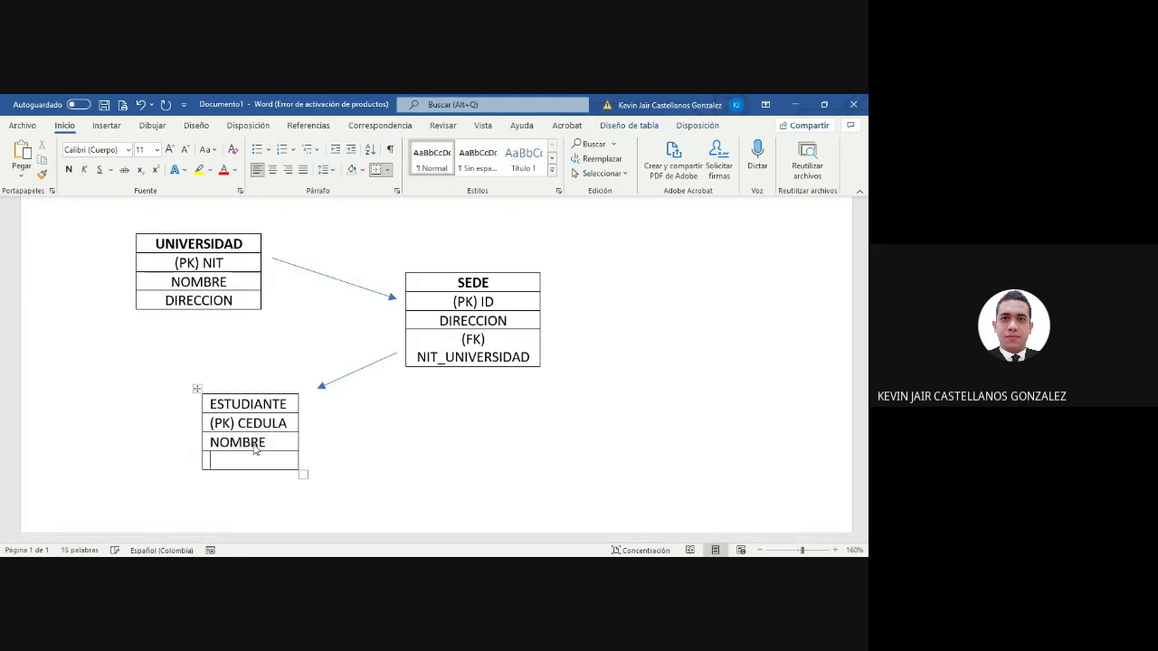
type("TELEFONO")
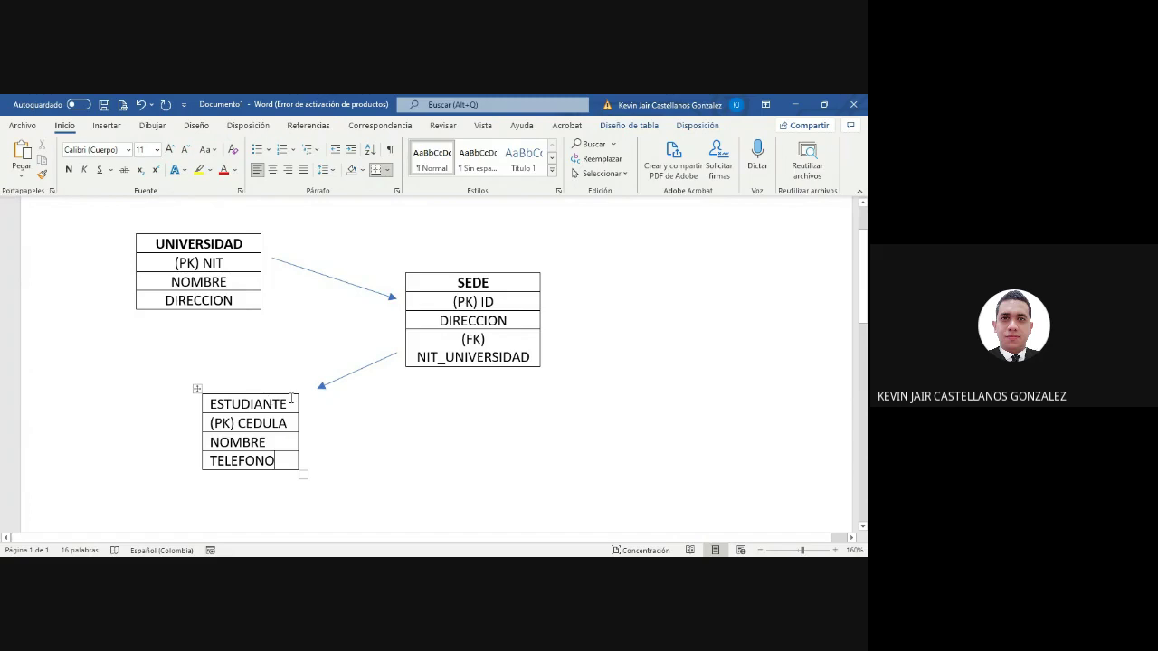
- Insert an empty row below TELEFONO in the ESTUDIANTE table
left_click_drag(289, 404, 207, 405)
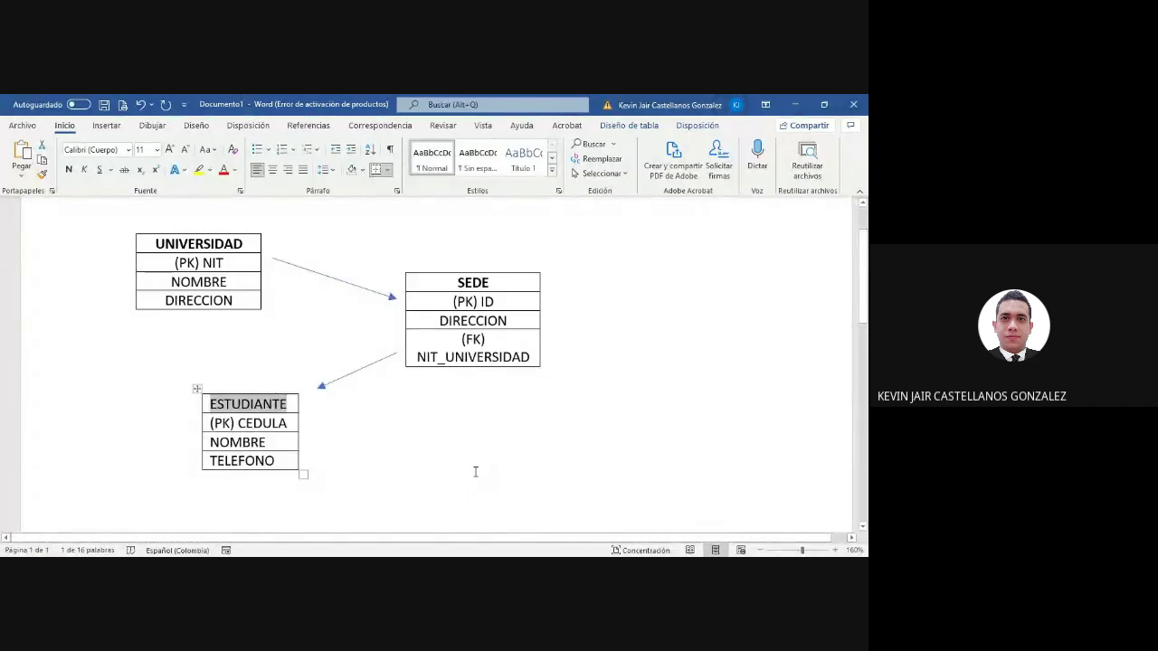
left_click(304, 465)
right_click(288, 469)
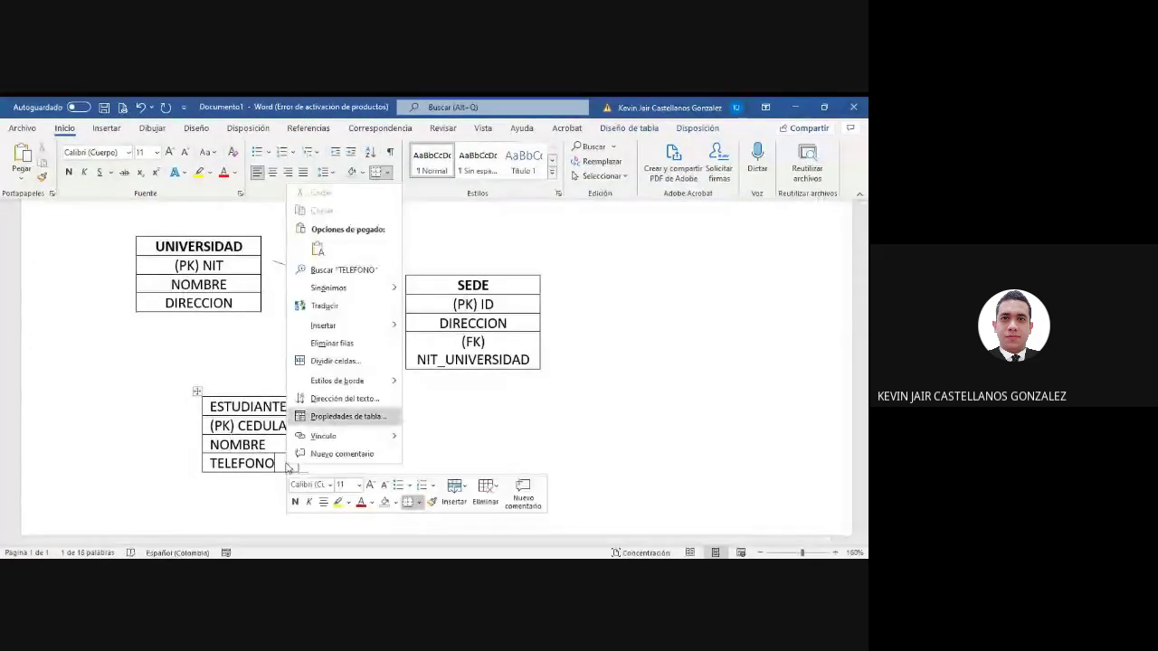
mouse_move(344, 325)
left_click(438, 389)
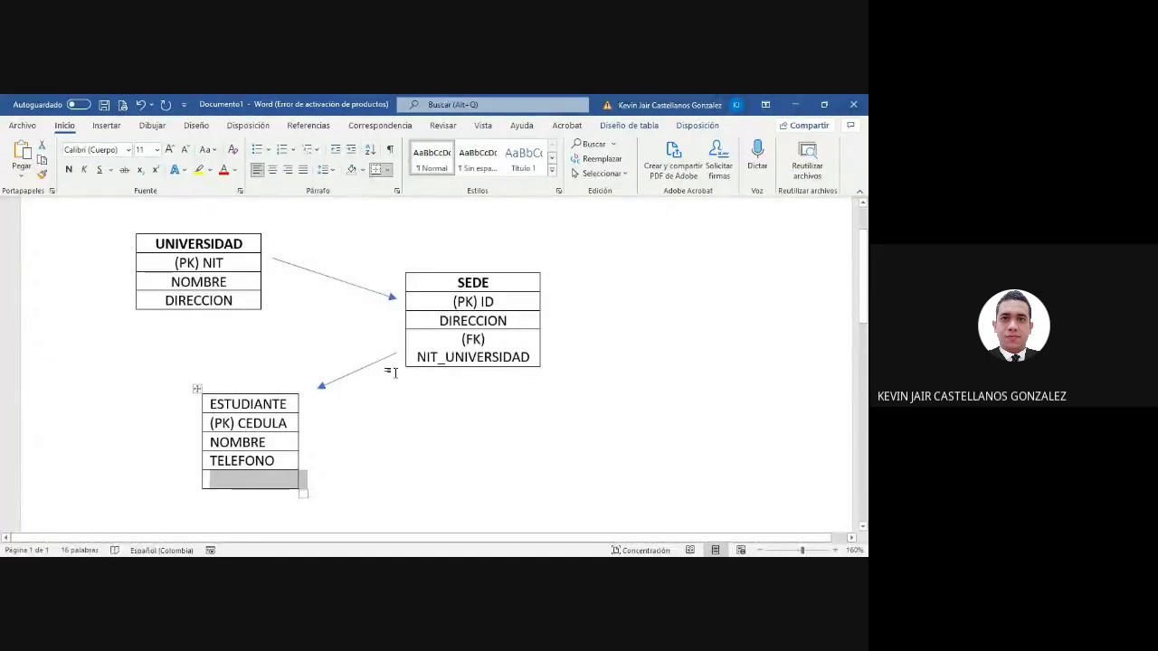
- Enter the foreign key "(FK) ID_SEDE" in the new last row of the ESTUDIANTE table
left_click(271, 481)
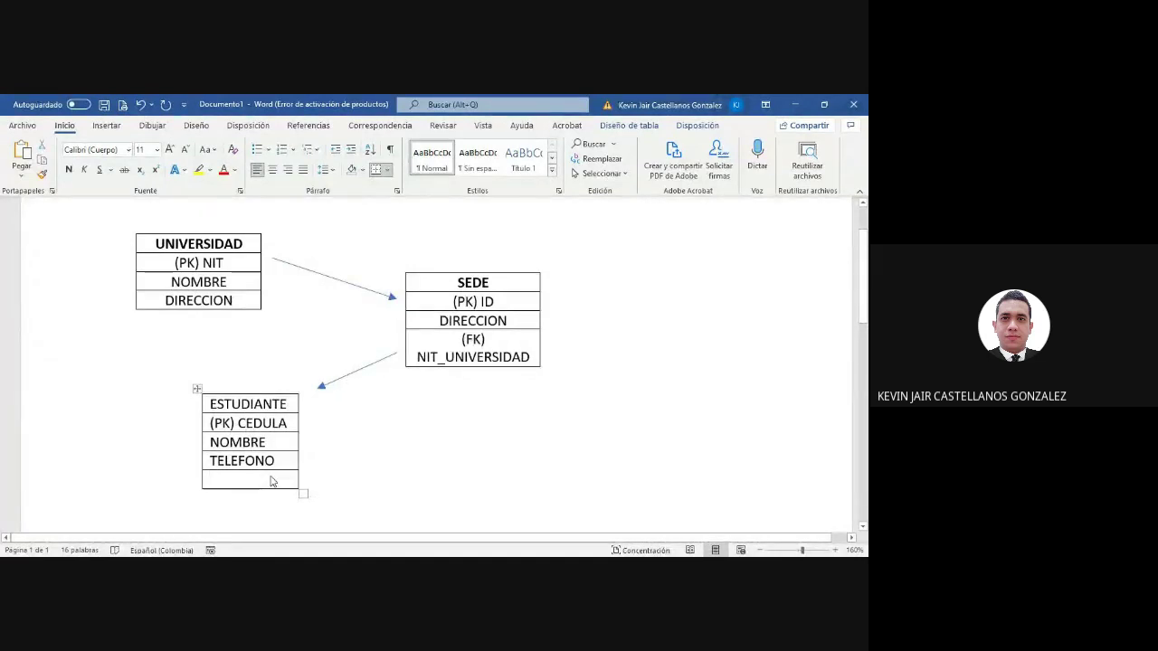
type("(FK")
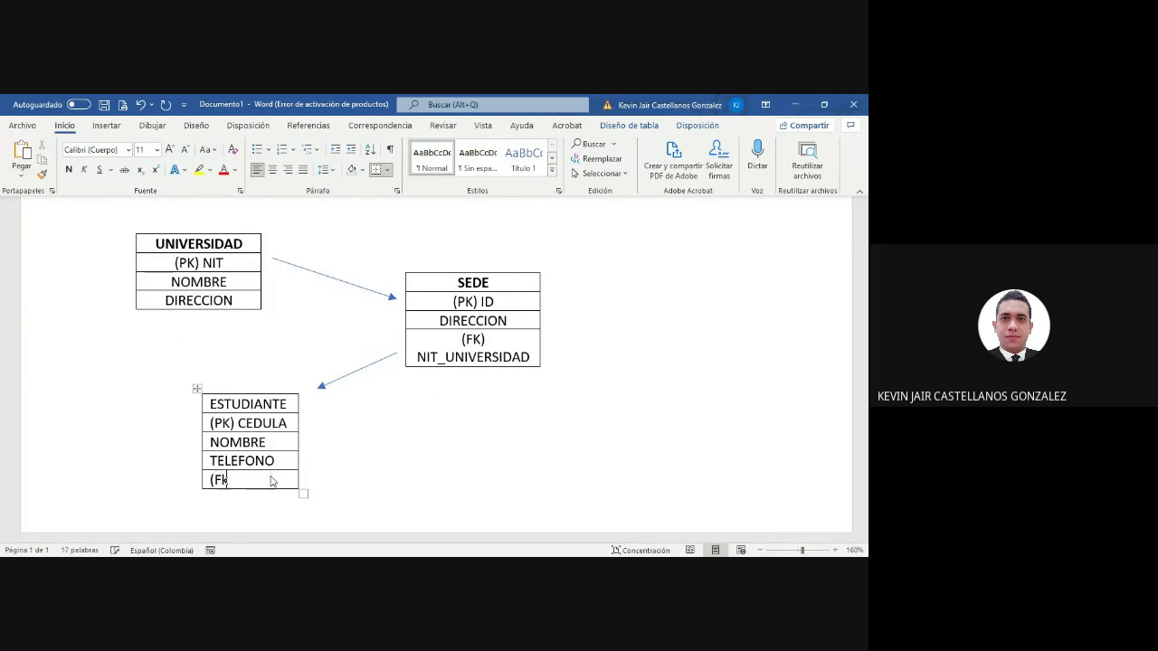
type(")")
key("BackSpace")
key("BackSpace")
type("K)")
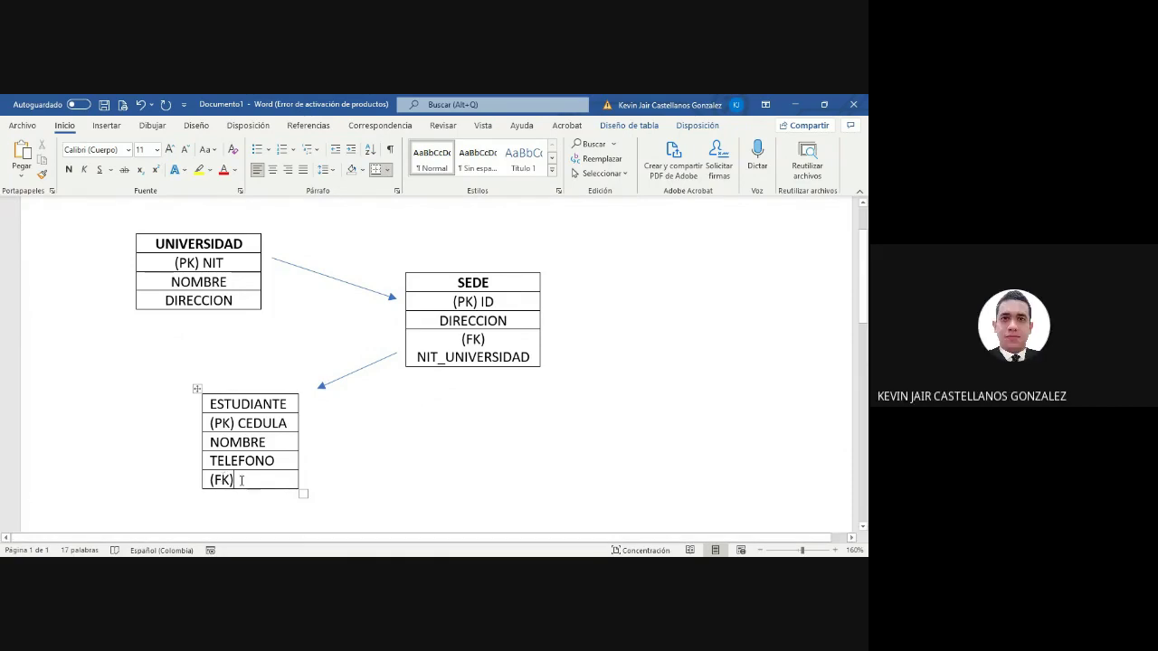
left_click_drag(240, 480, 206, 481)
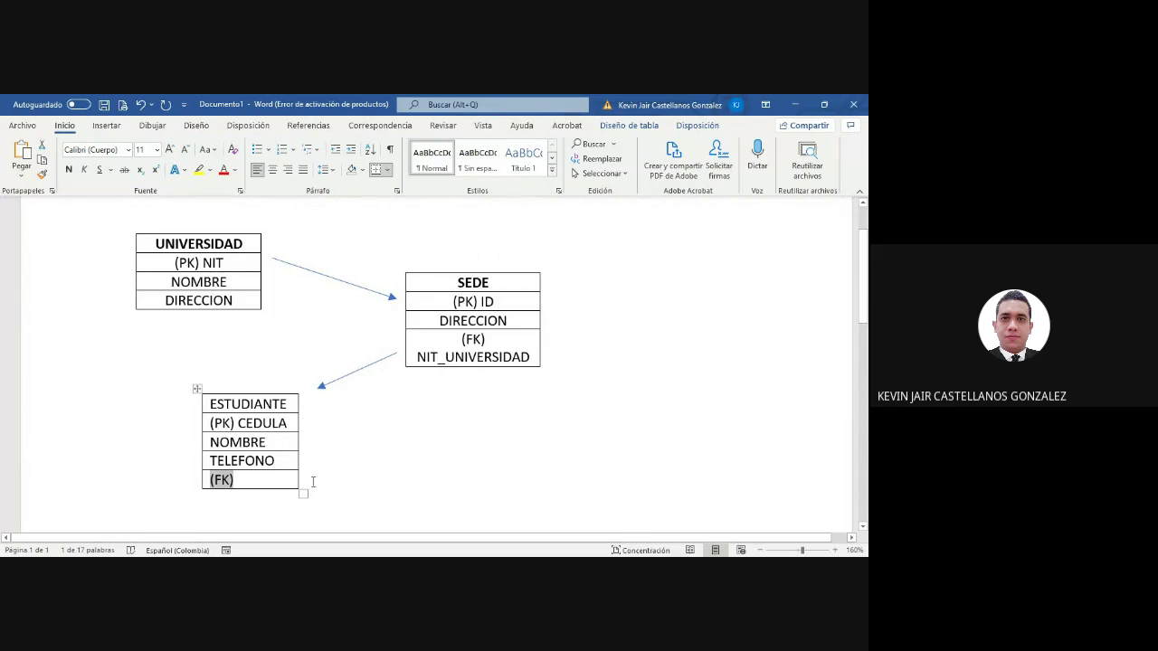
left_click(253, 478)
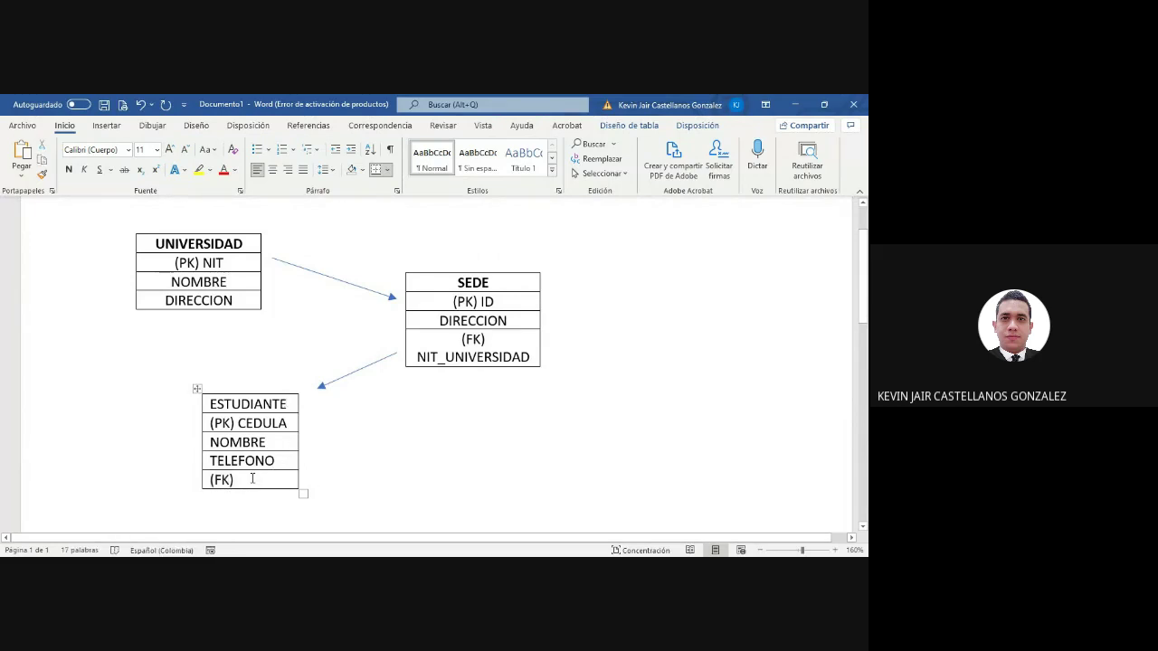
type("ID_")
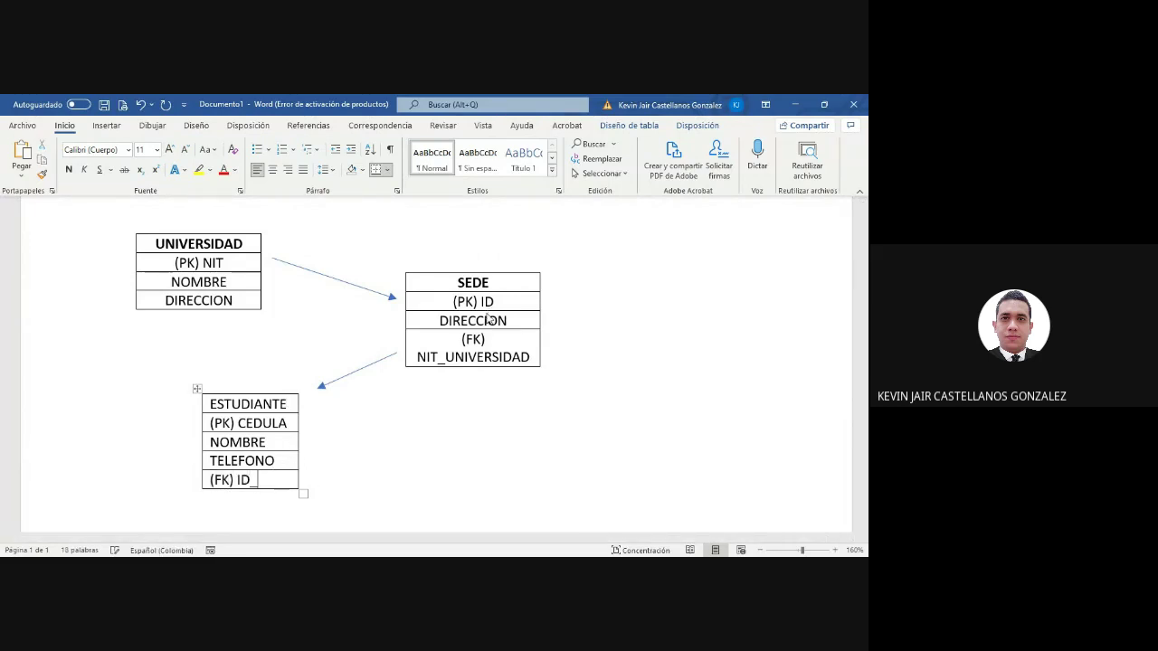
type("SEDE")
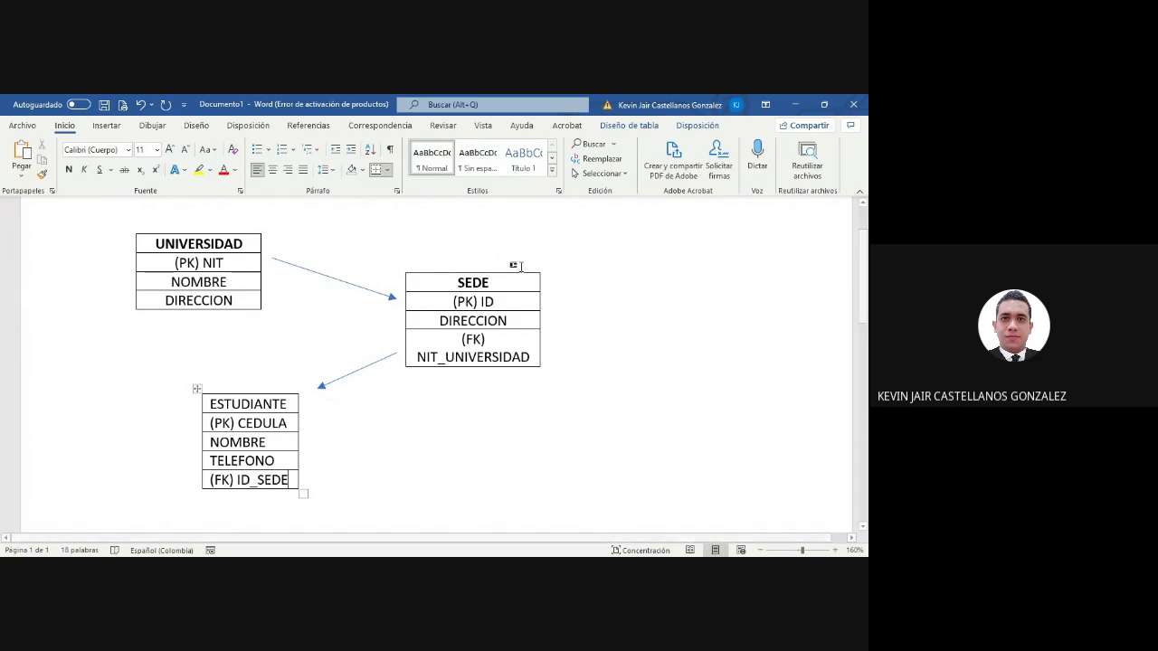
left_click_drag(494, 302, 453, 302)
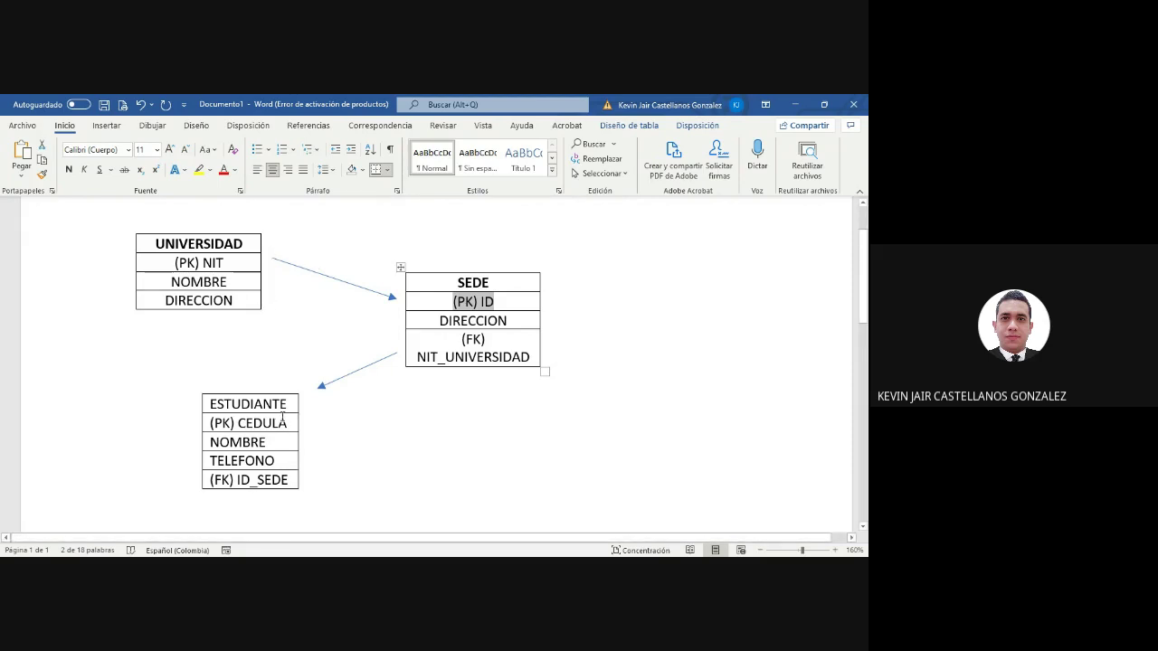
left_click_drag(289, 479, 211, 479)
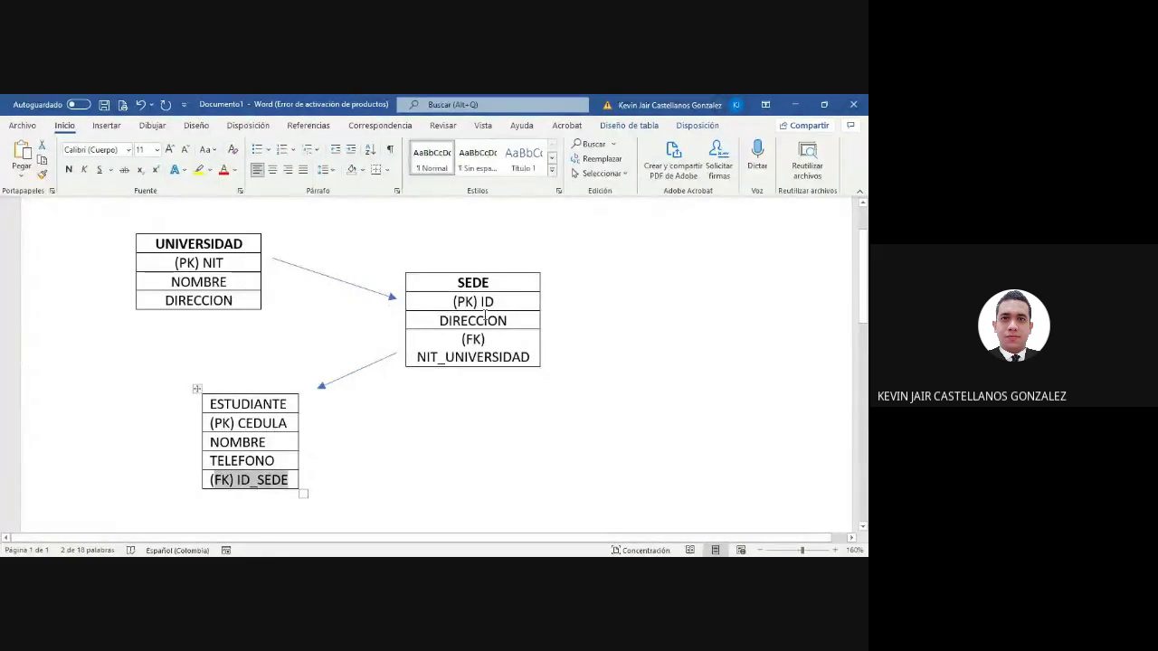
- Add blank lines to extend the text below the ESTUDIANTE table and move the displaced SEDE–ESTUDIANTE arrow back up beside that table
left_click(337, 478)
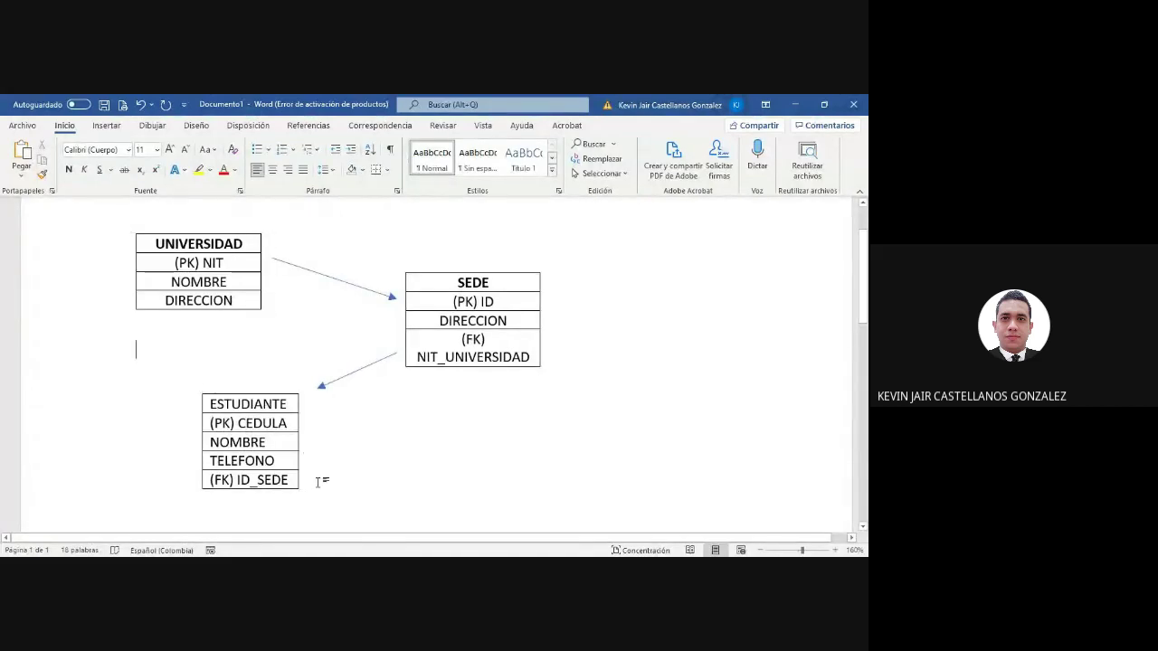
key("Return")
key("Return")
key("Return")
key("Return")
key("Return")
key("Return")
key("Return")
key("Return")
key("Return")
key("Return")
left_click(359, 512)
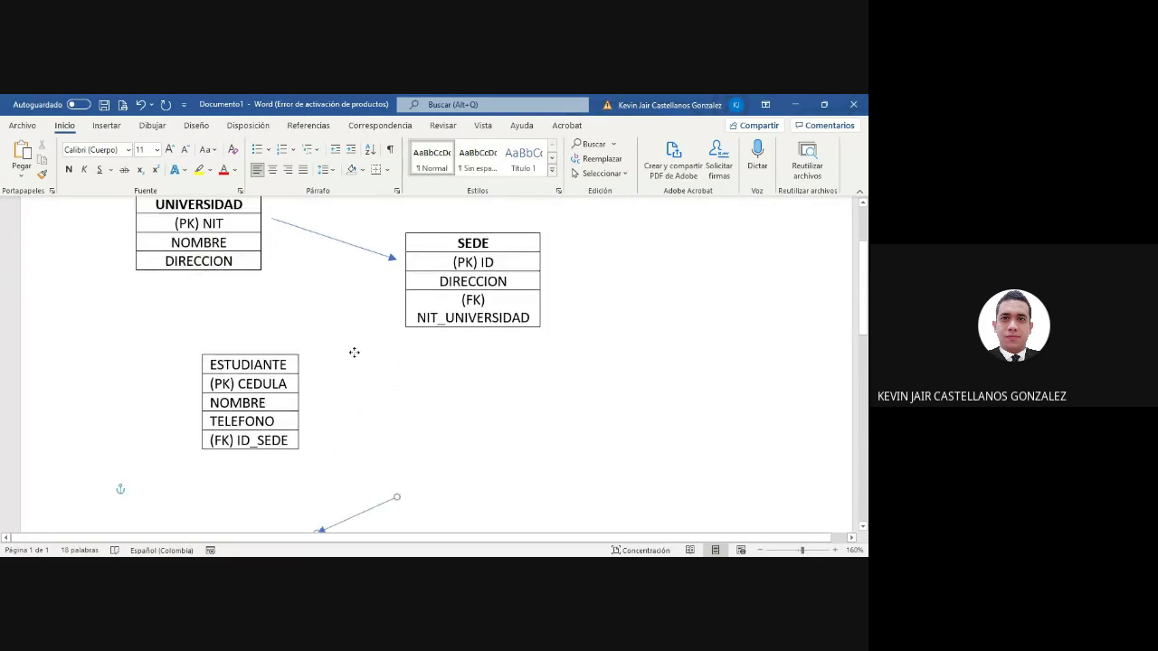
left_click_drag(364, 516, 334, 447)
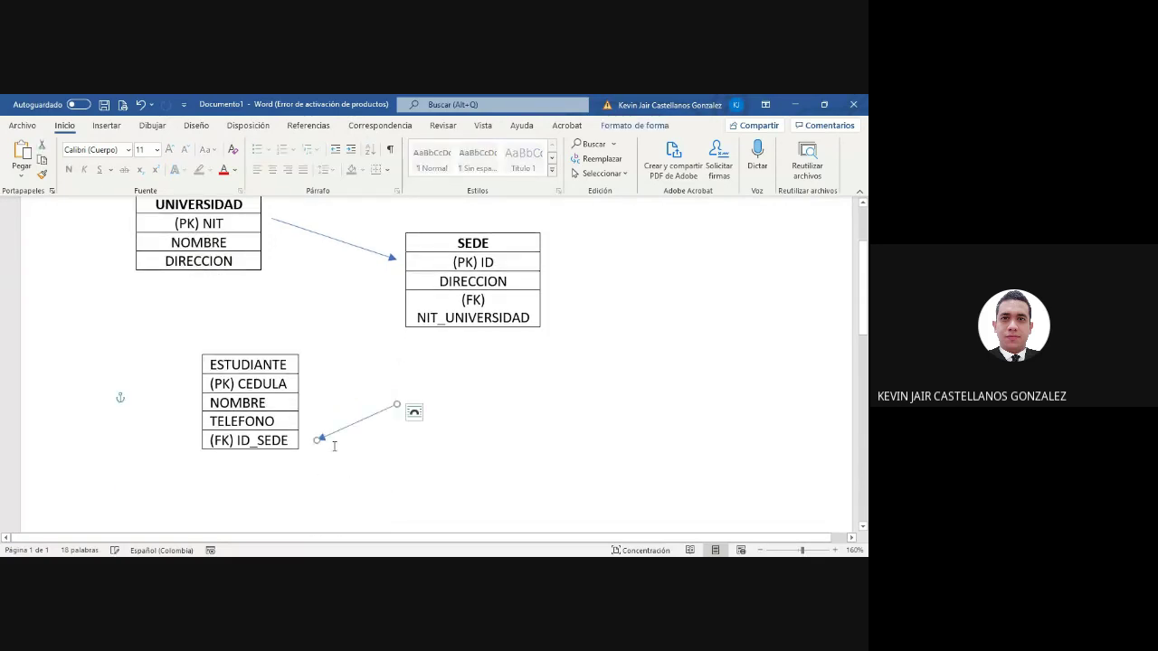
- List the relationship types "1 – 1", "1 – M" and "M-M" on separate lines below the ESTUDIANTE table
left_click(157, 509)
type("1")
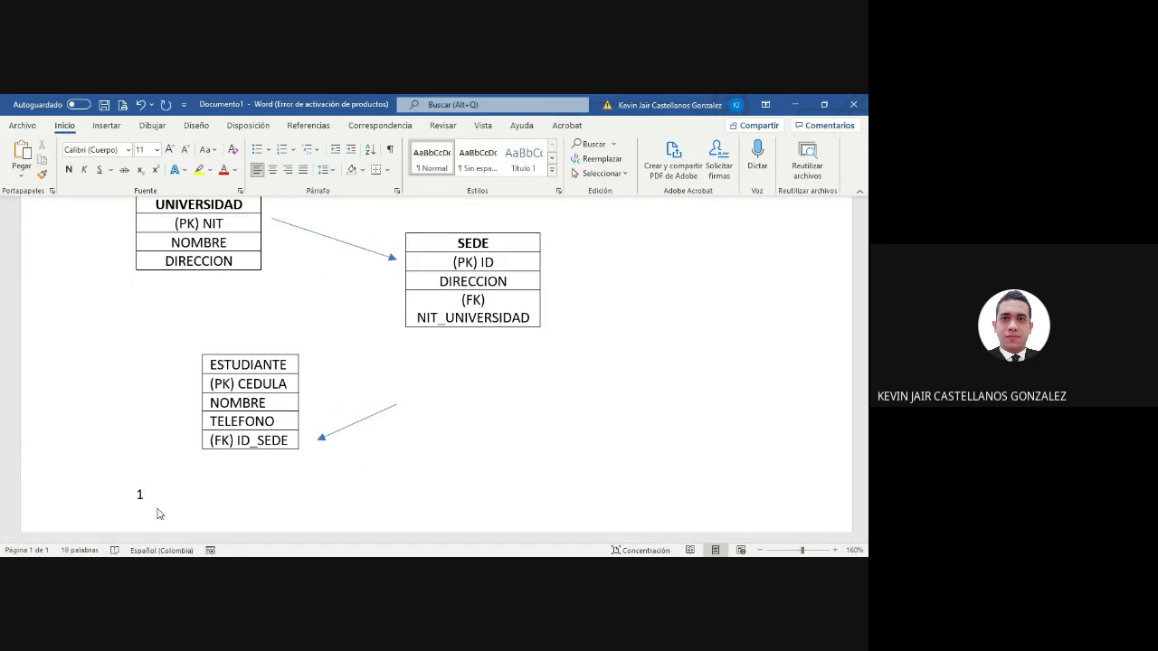
type(" - 1")
type("1 - M")
key("Return")
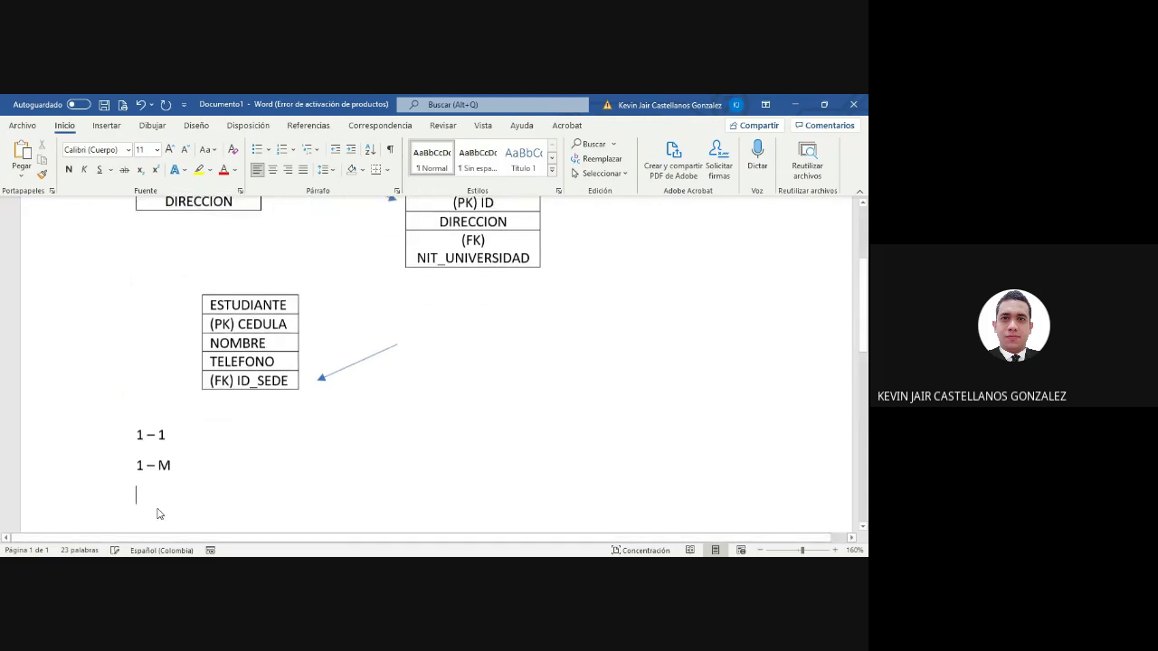
type("M-M")
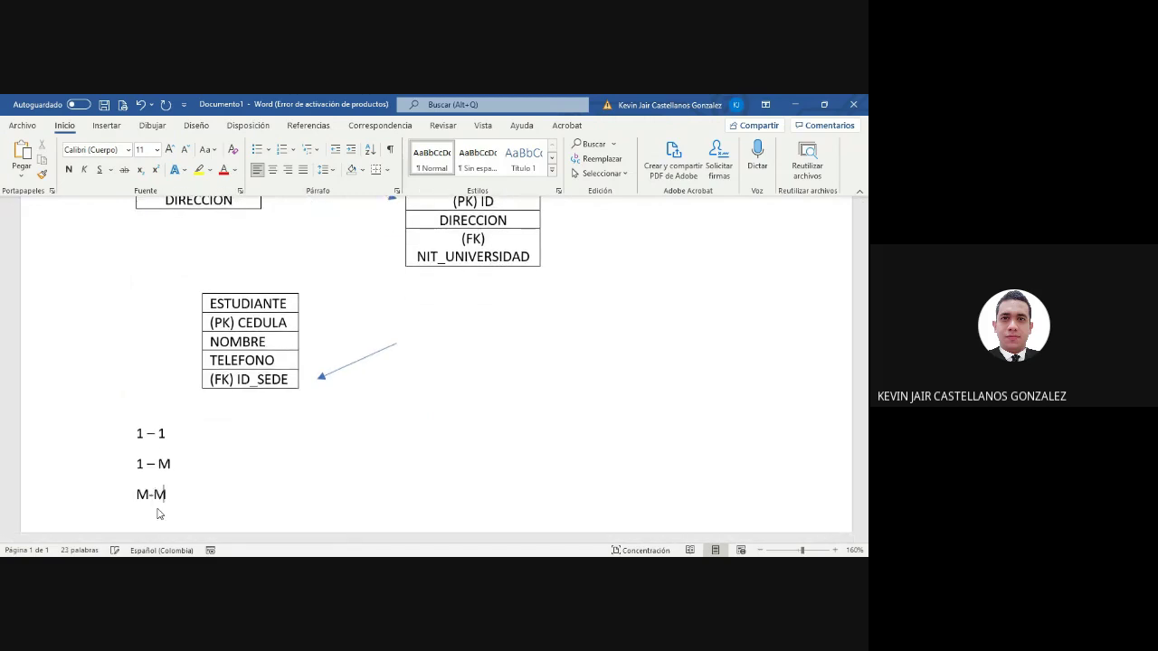
left_click_drag(143, 494, 135, 431)
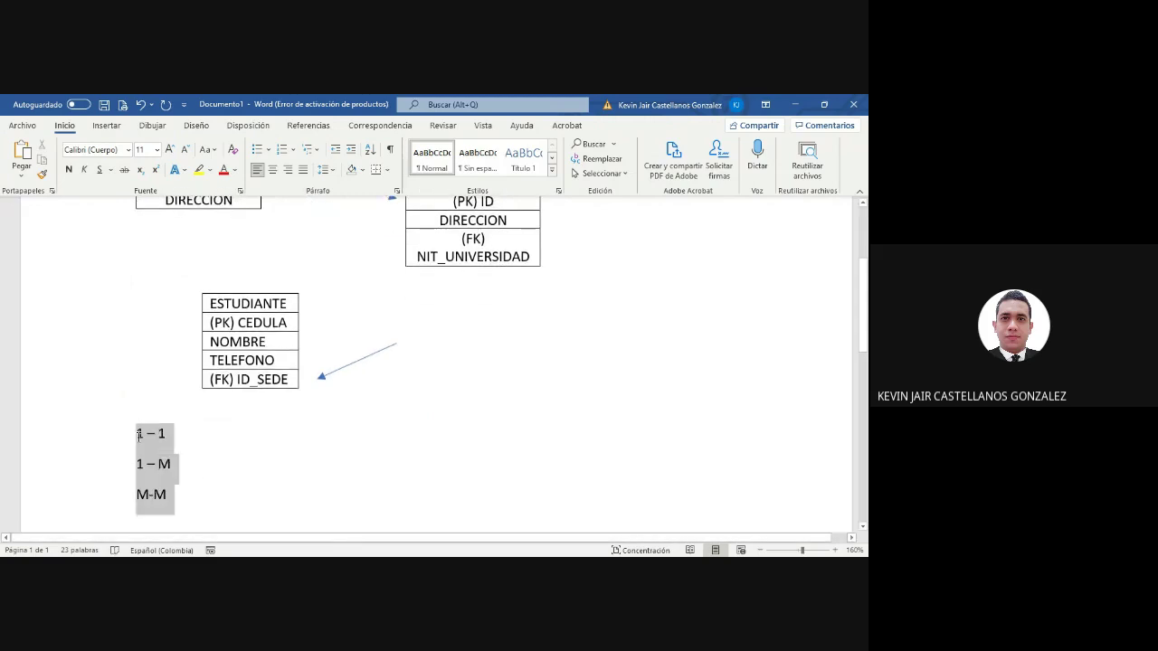
- Move the loose arrow up so it runs from the lower part of SEDE to the ESTUDIANTE title row
left_click(342, 369)
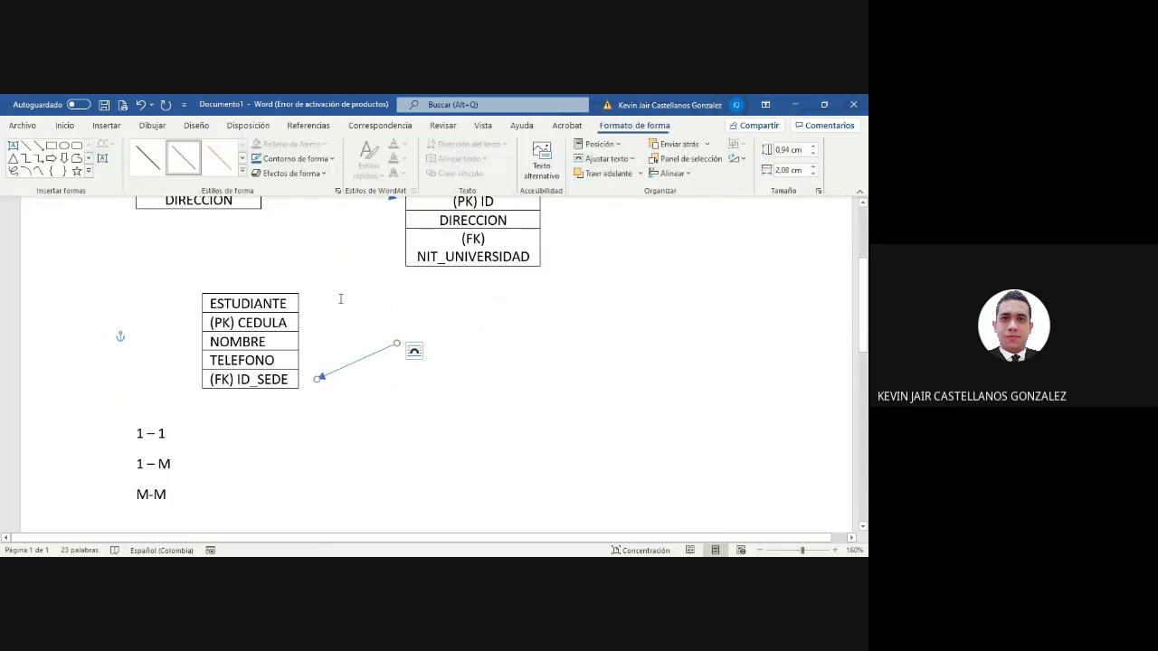
left_click_drag(357, 362, 345, 263)
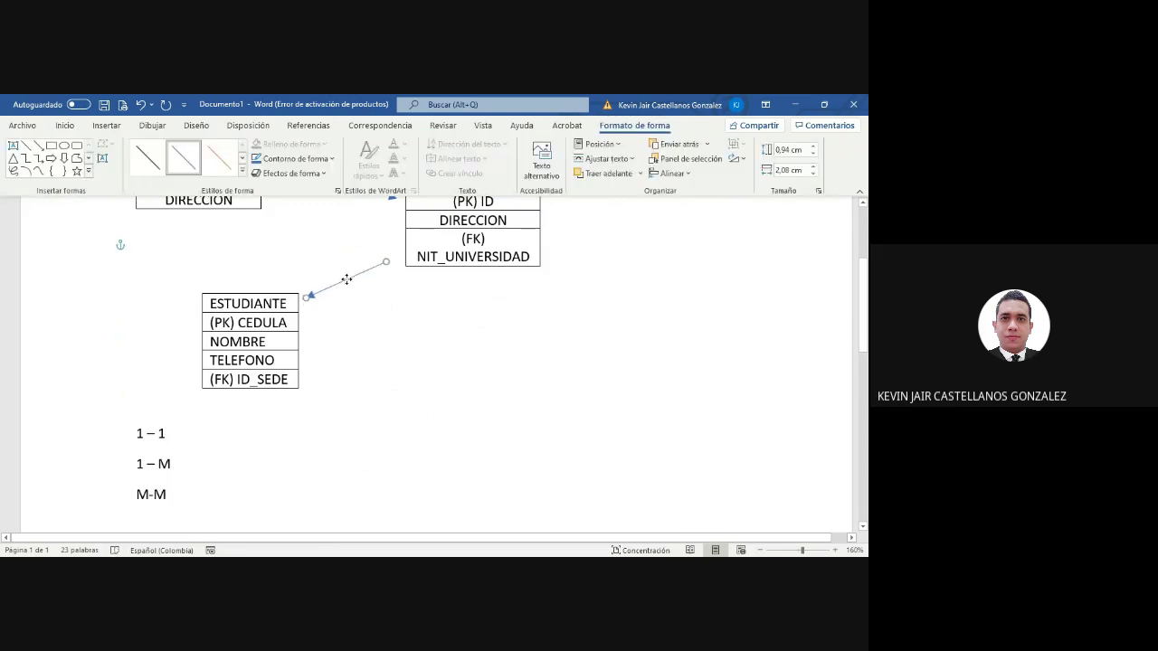
left_click(452, 359)
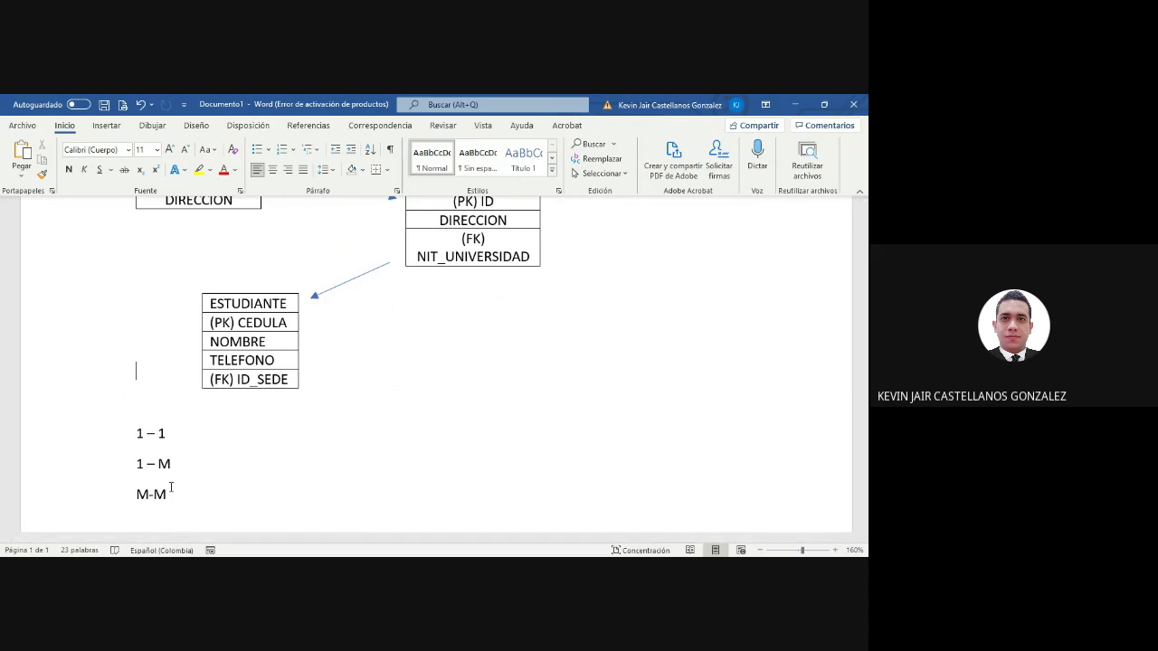
- Review the arrows linking UNIVERSIDAD, SEDE and ESTUDIANTE against the relationship types listed below the diagram
scroll(210, 426, "up", 3)
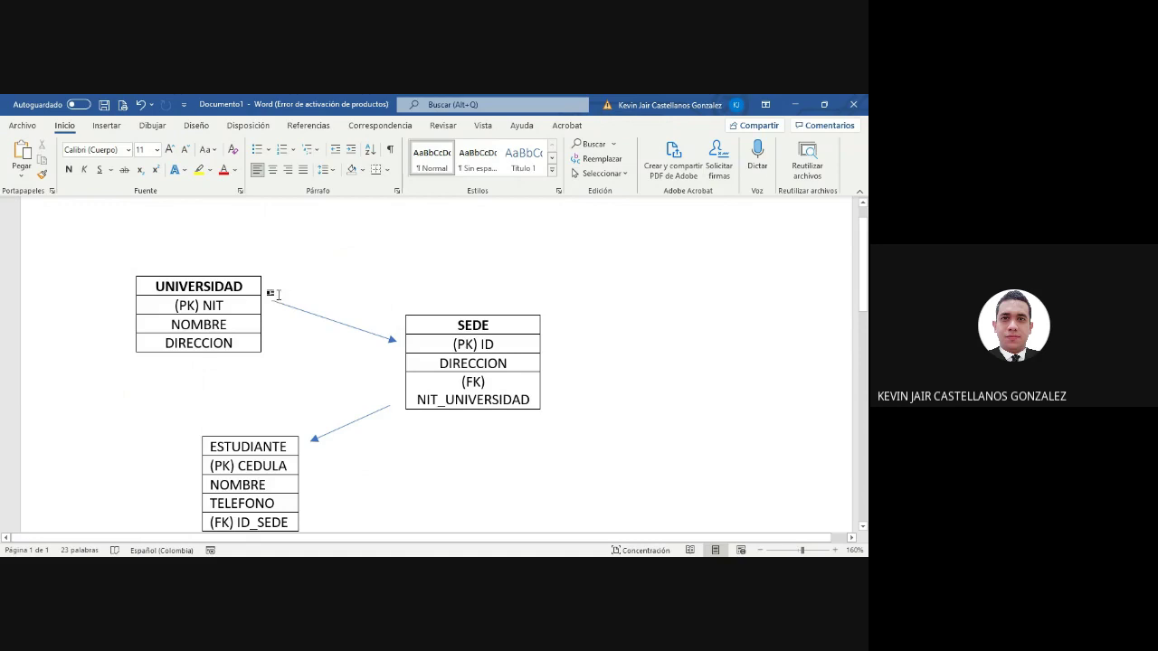
left_click(269, 288)
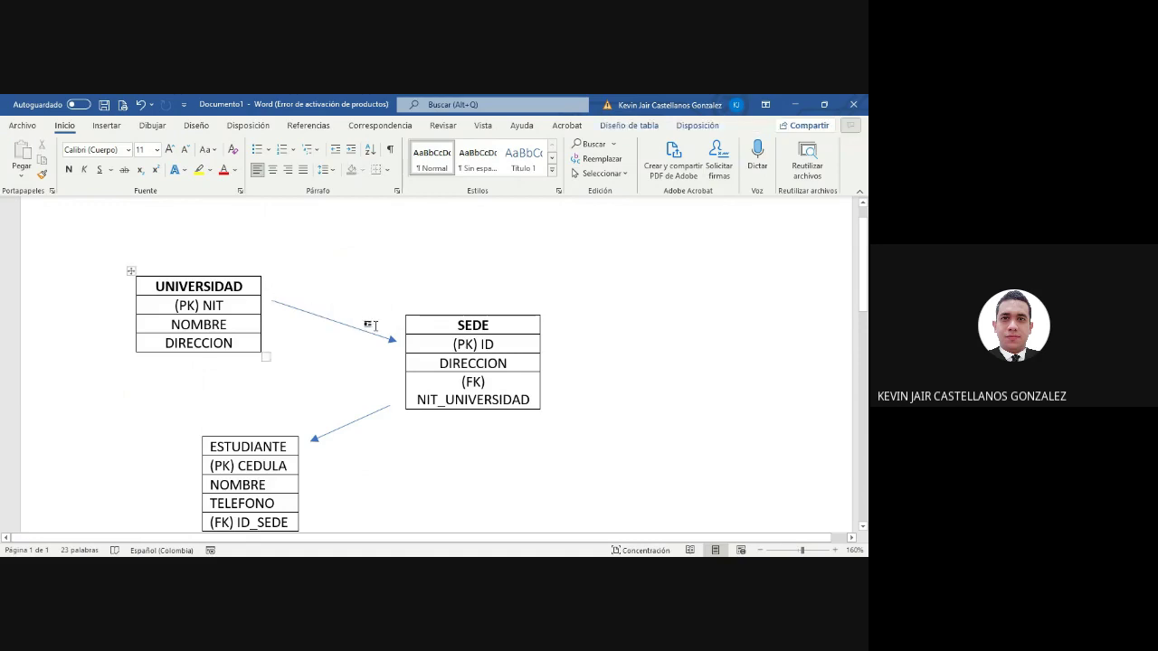
left_click(328, 323)
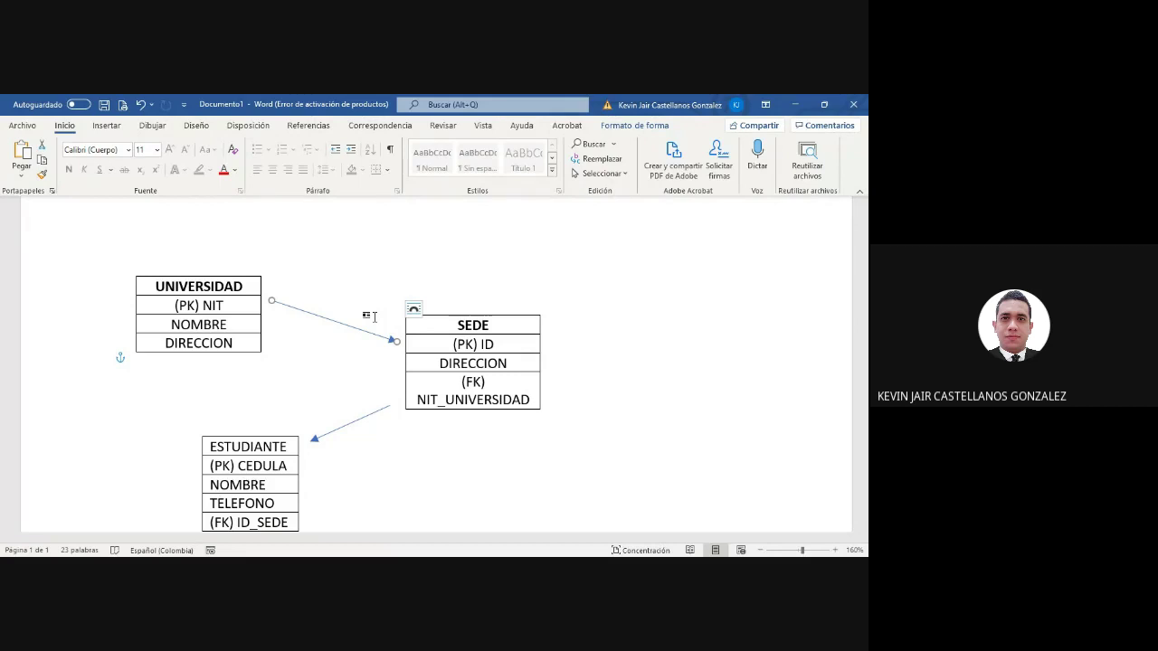
left_click(280, 290)
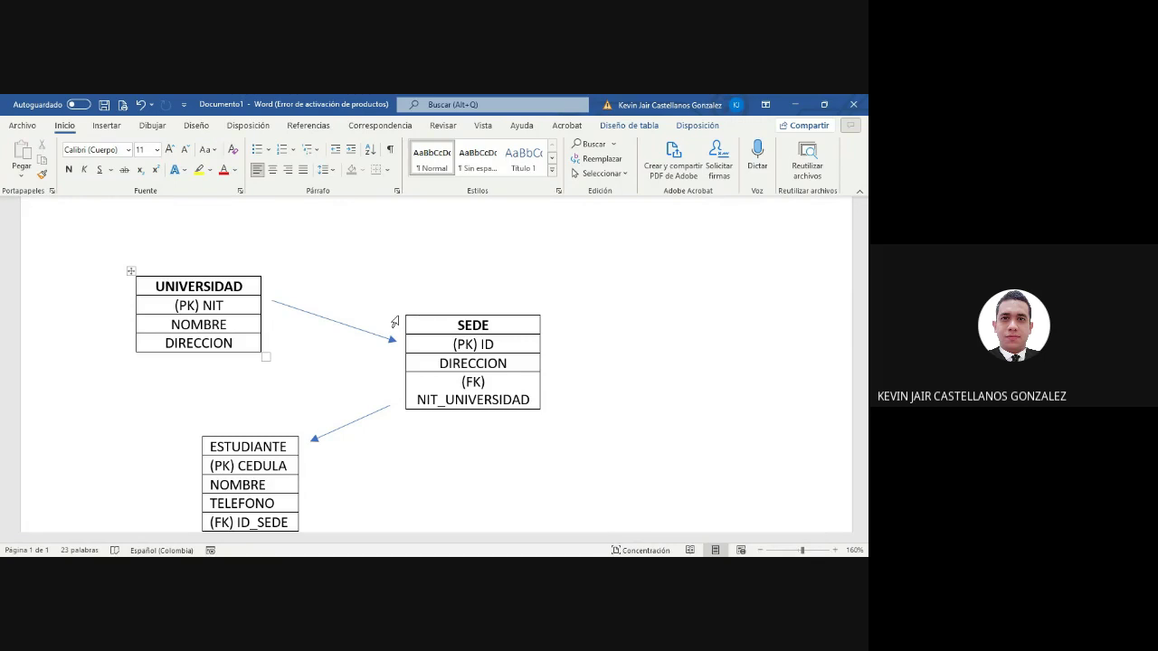
scroll(389, 318, "down", 3)
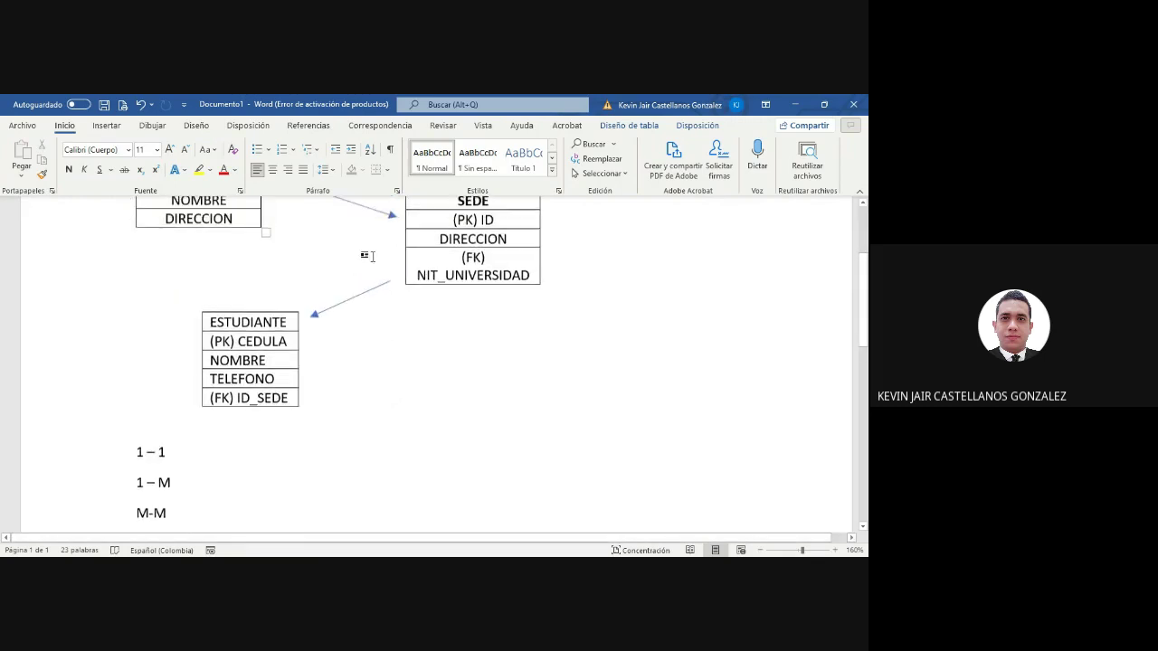
scroll(366, 256, "up", 2)
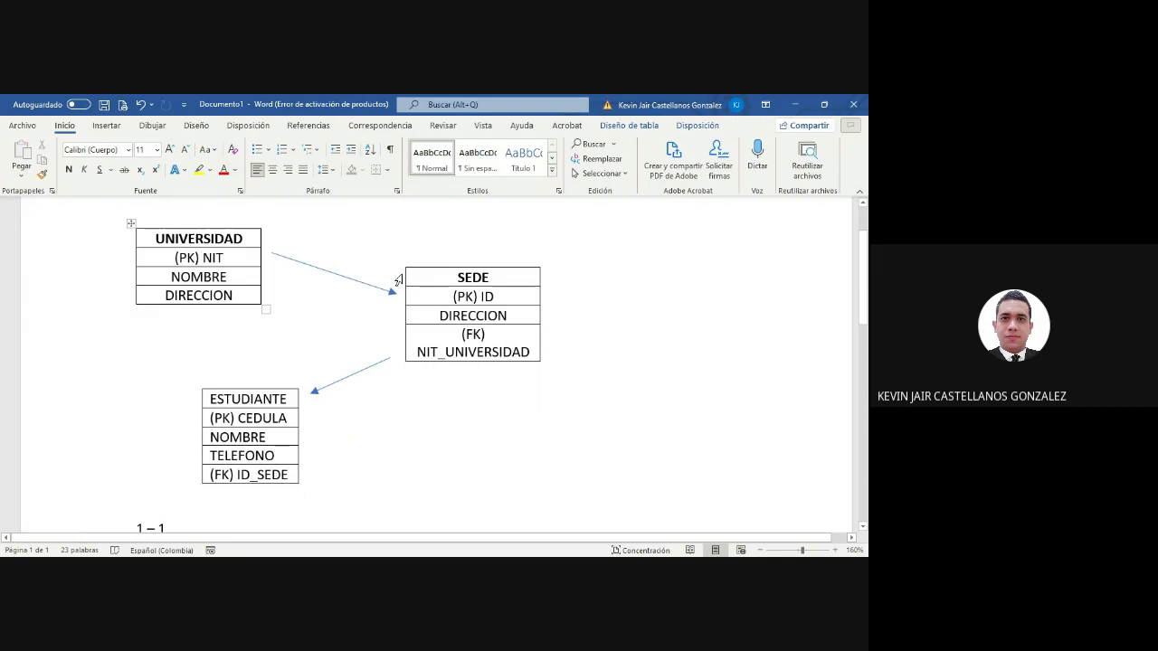
scroll(271, 390, "down", 4)
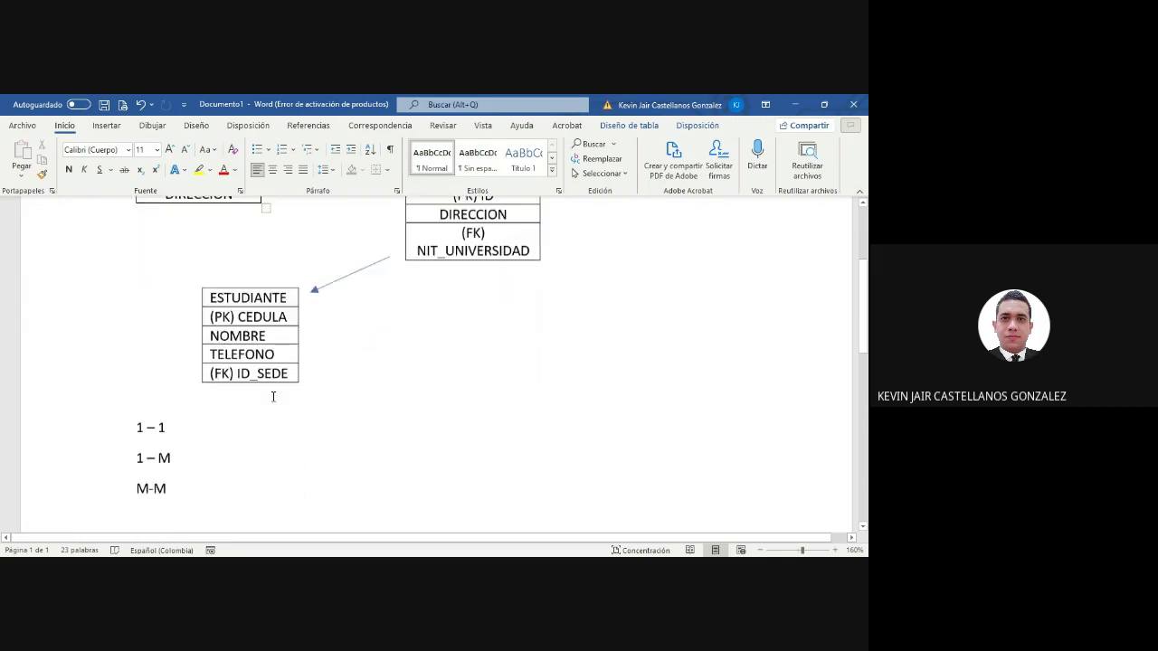
scroll(284, 372, "up", 3)
scroll(284, 372, "up", 1)
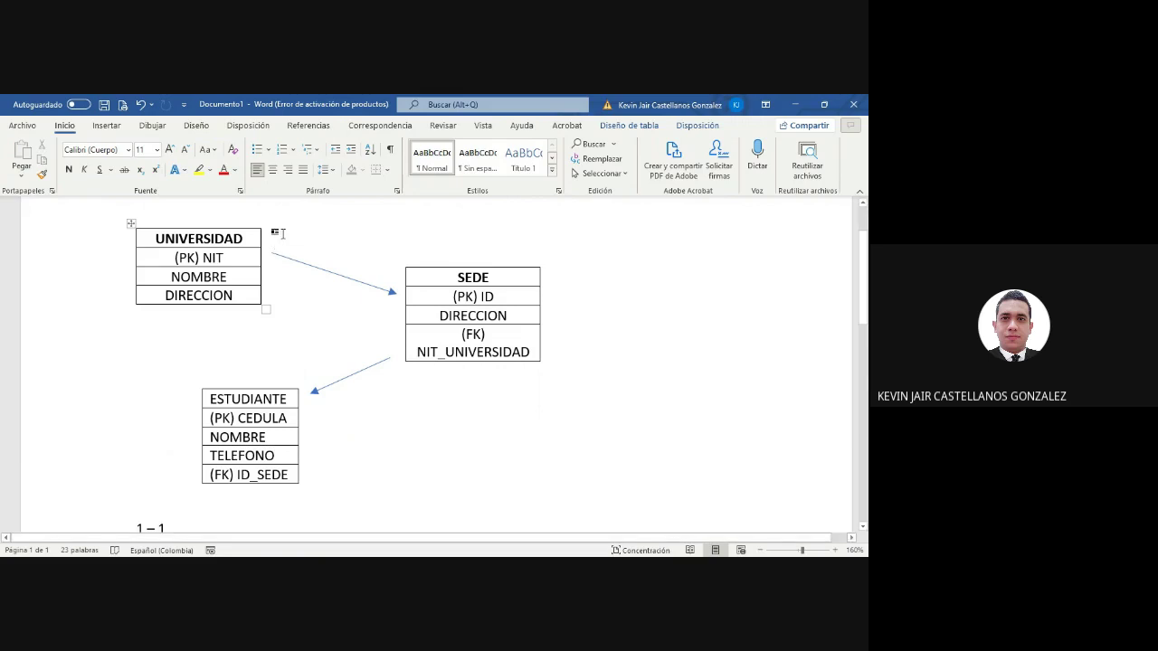
- Examine the SEDE title and primary key and each field of the UNIVERSIDAD table: NIT, NOMBRE and DIRECCION
left_click(489, 292)
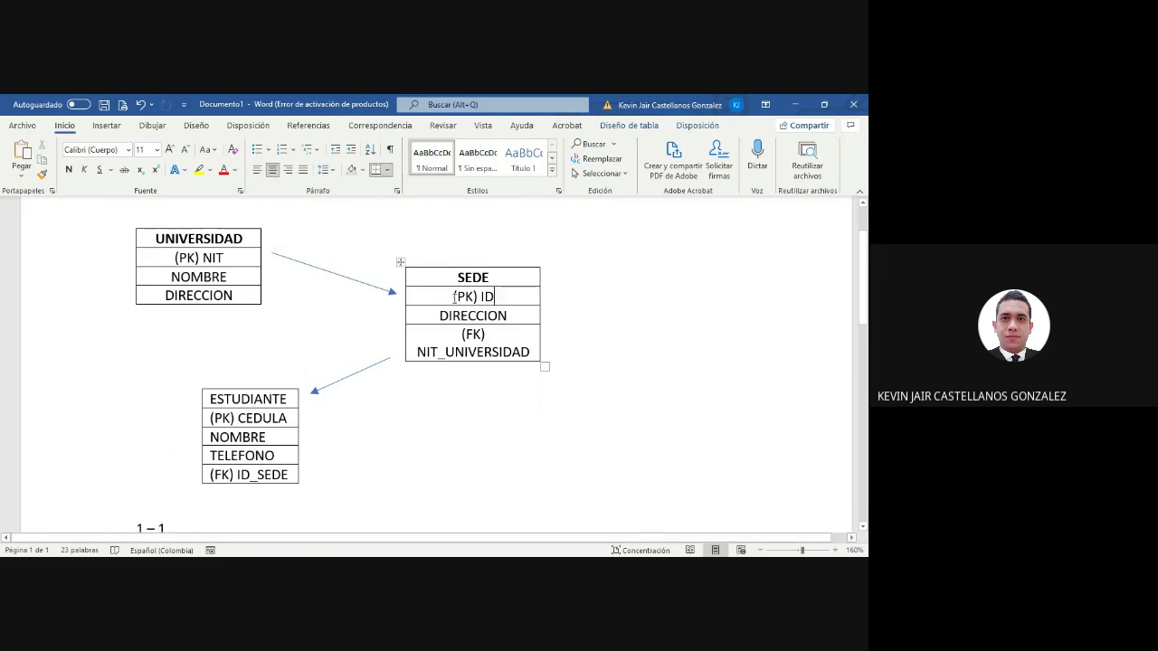
left_click(242, 259)
left_click_drag(490, 280, 467, 279)
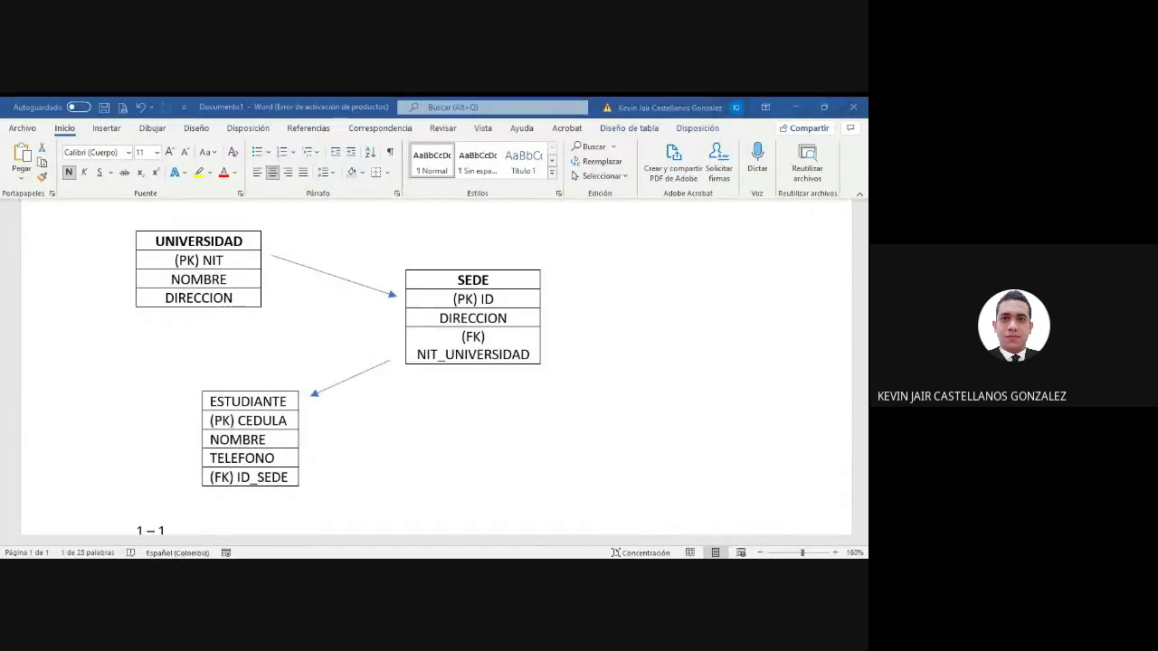
key("alt+Tab")
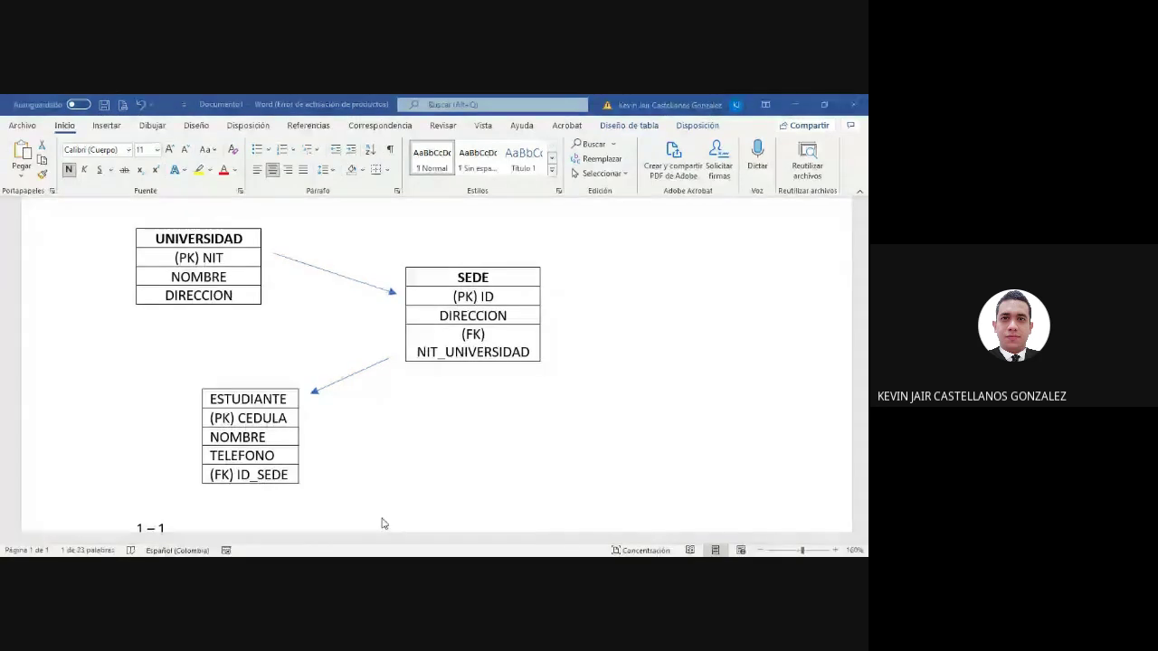
double_click(473, 278)
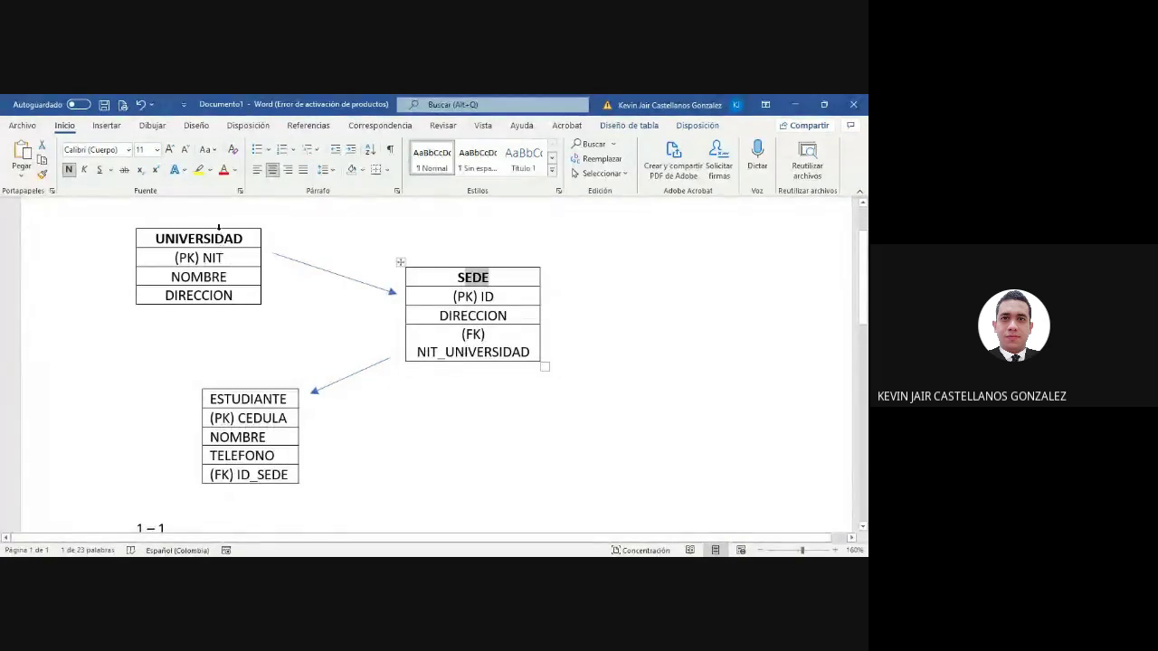
left_click_drag(222, 240, 223, 256)
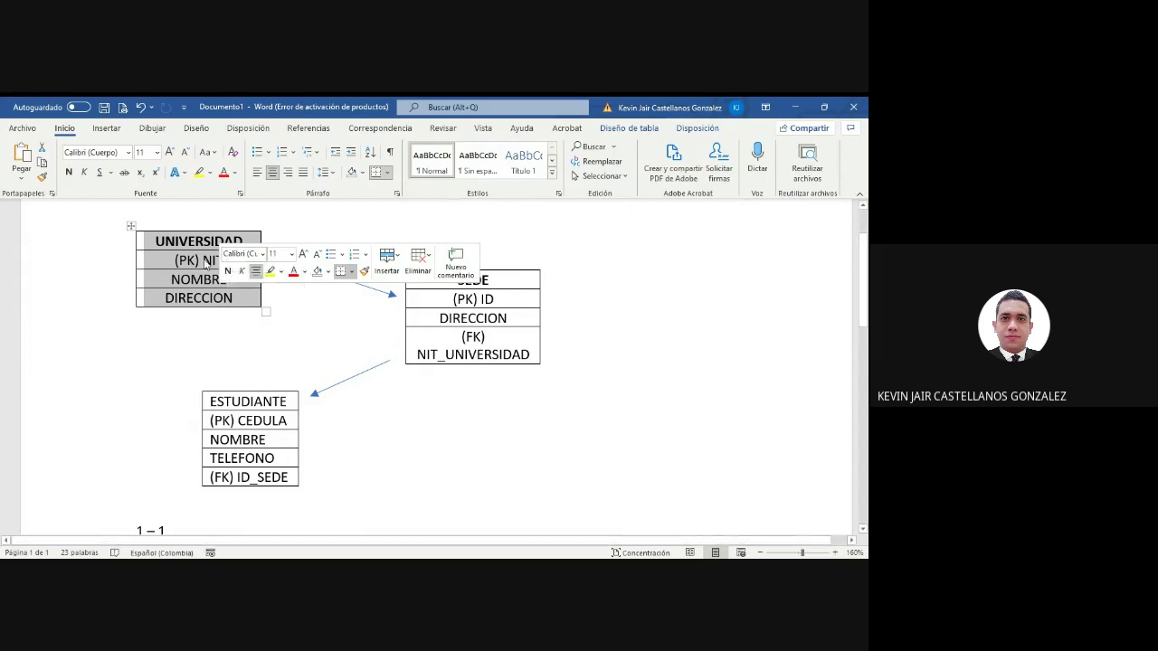
left_click_drag(223, 258, 175, 258)
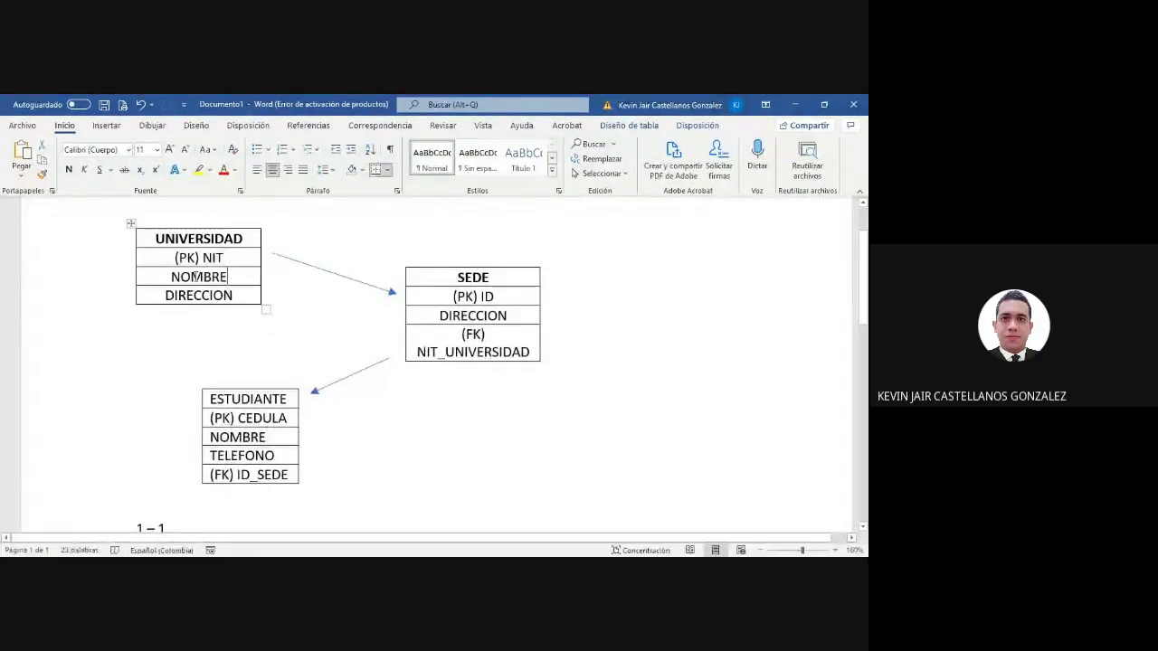
double_click(224, 276)
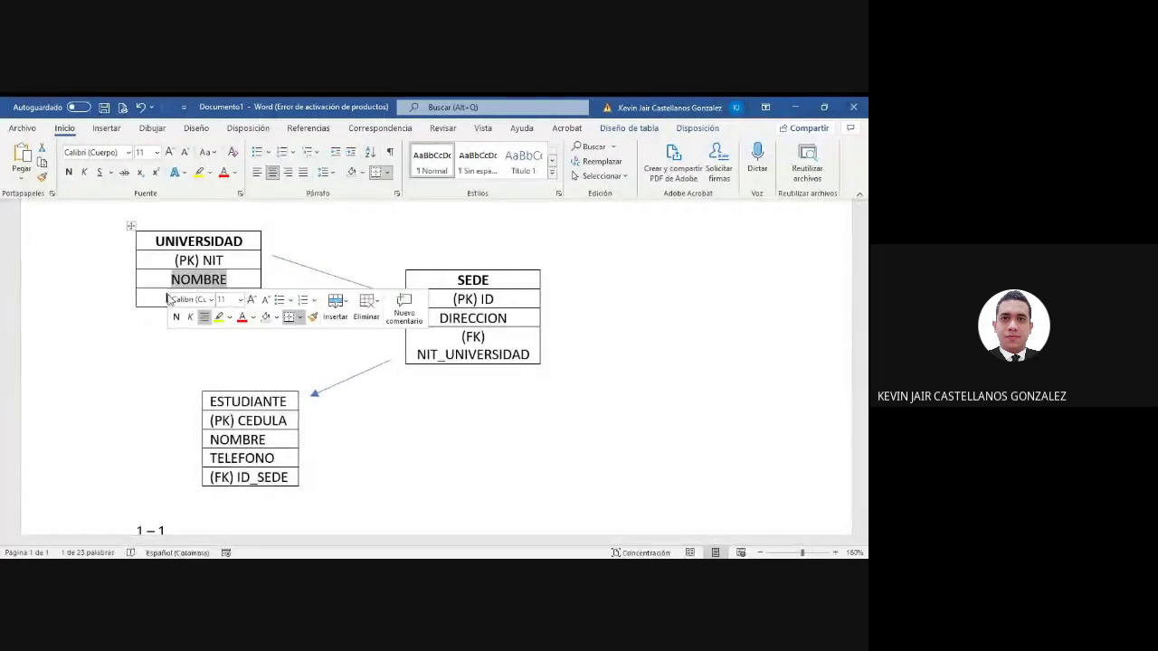
left_click_drag(166, 299, 232, 299)
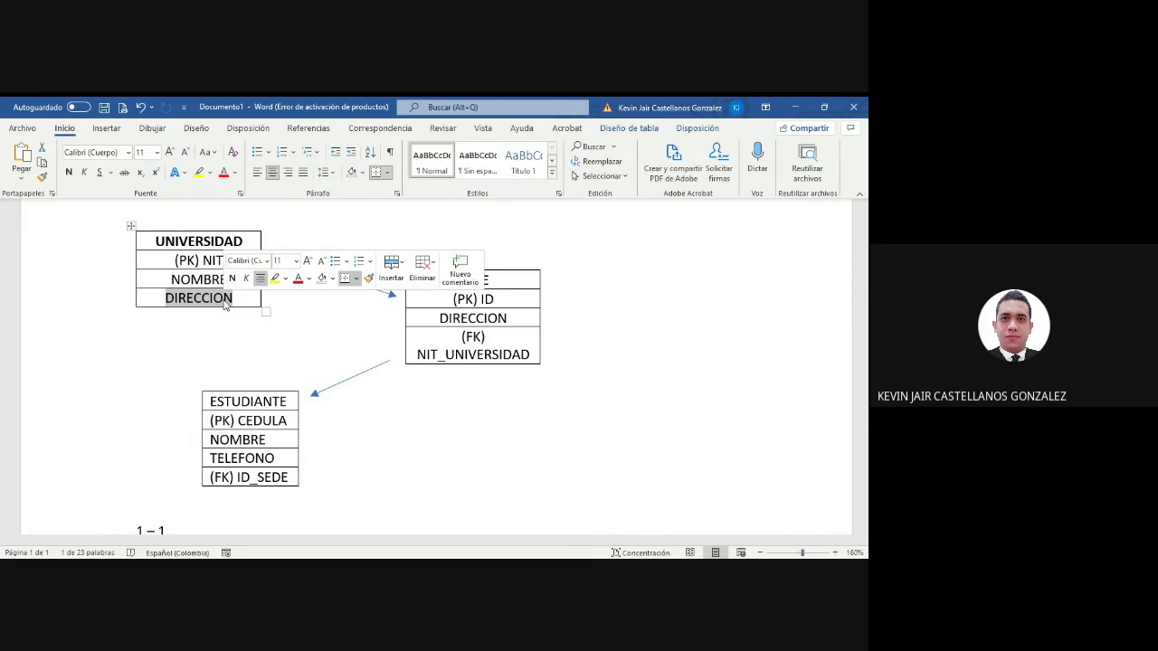
left_click(226, 228)
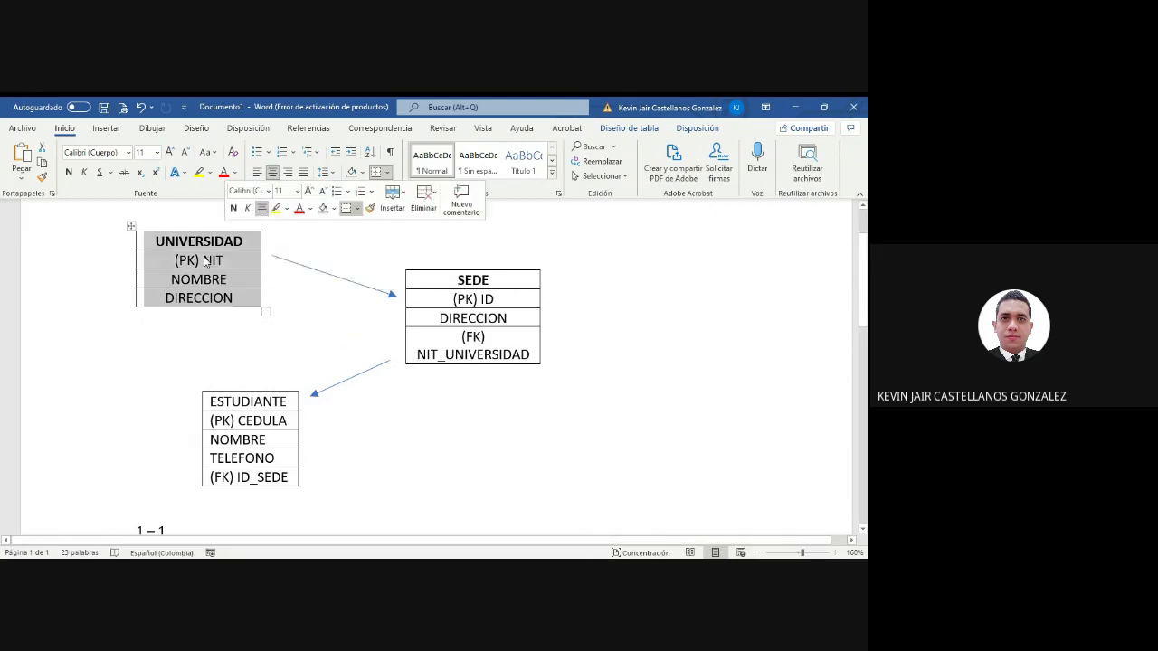
left_click(206, 261)
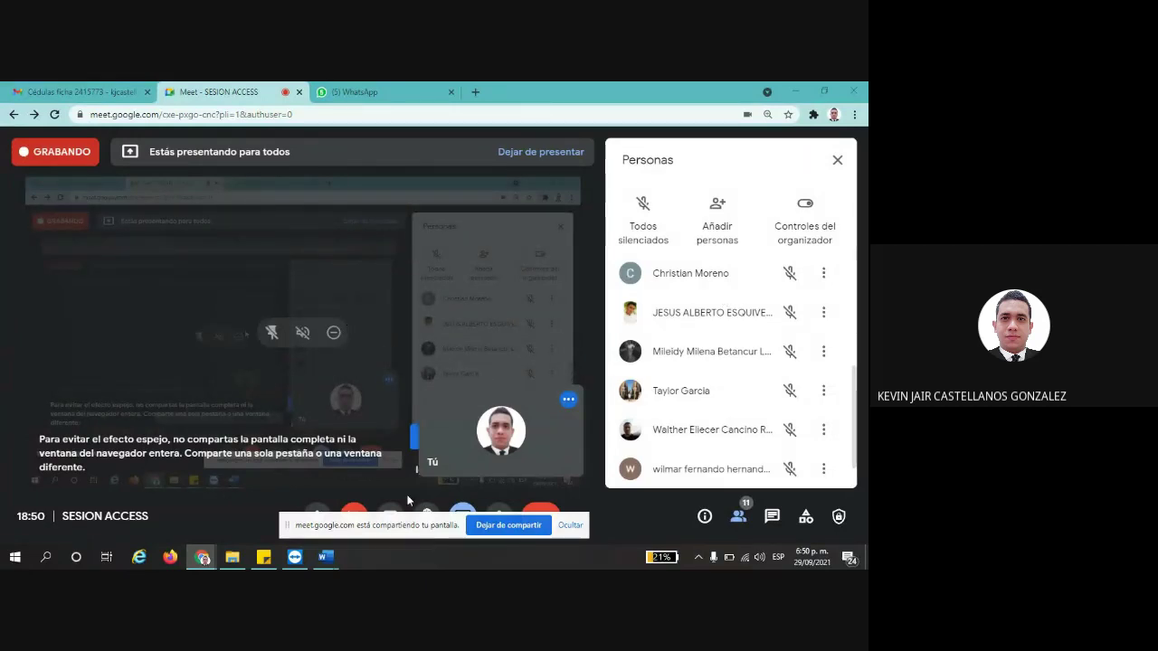
- In the Google Meet call, hide the screen-sharing notice and briefly mute and unmute the microphone
left_click(570, 525)
left_click(314, 517)
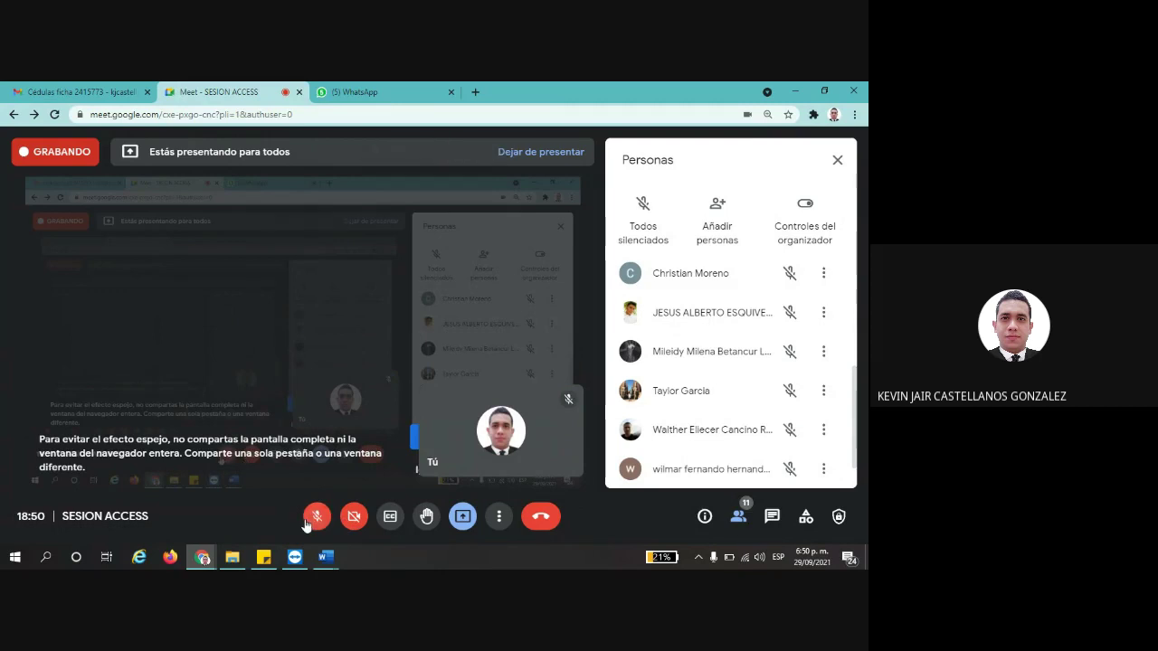
left_click(307, 521)
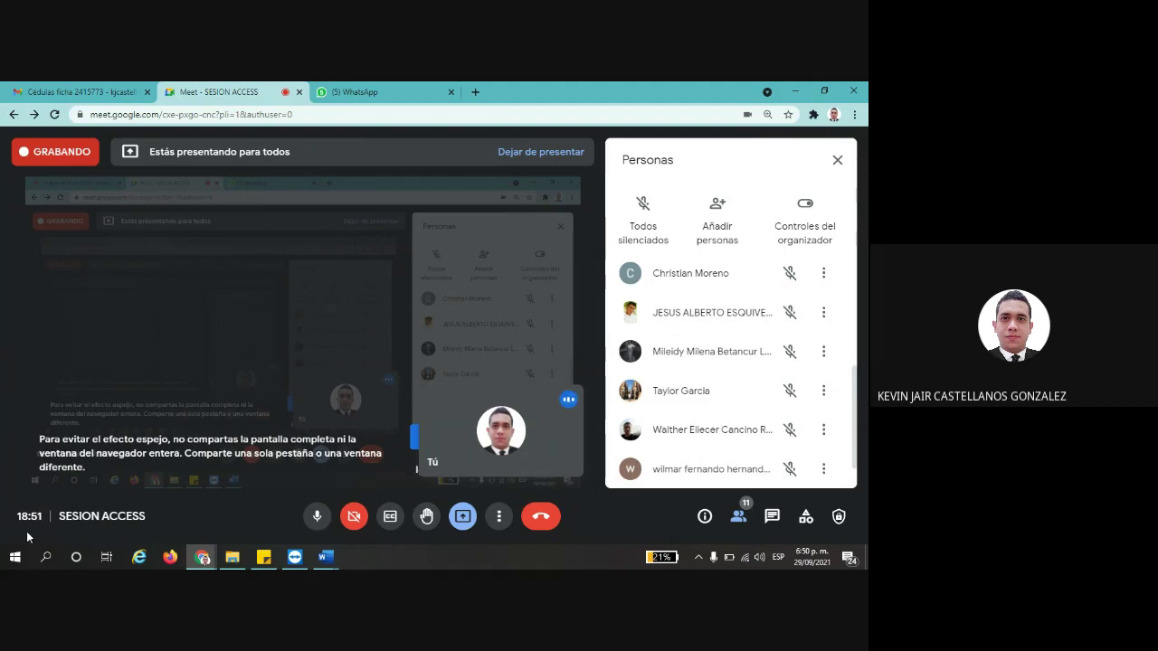
- Switch to WhatsApp Web and open the BD Microsoft Access group chat
left_click(395, 89)
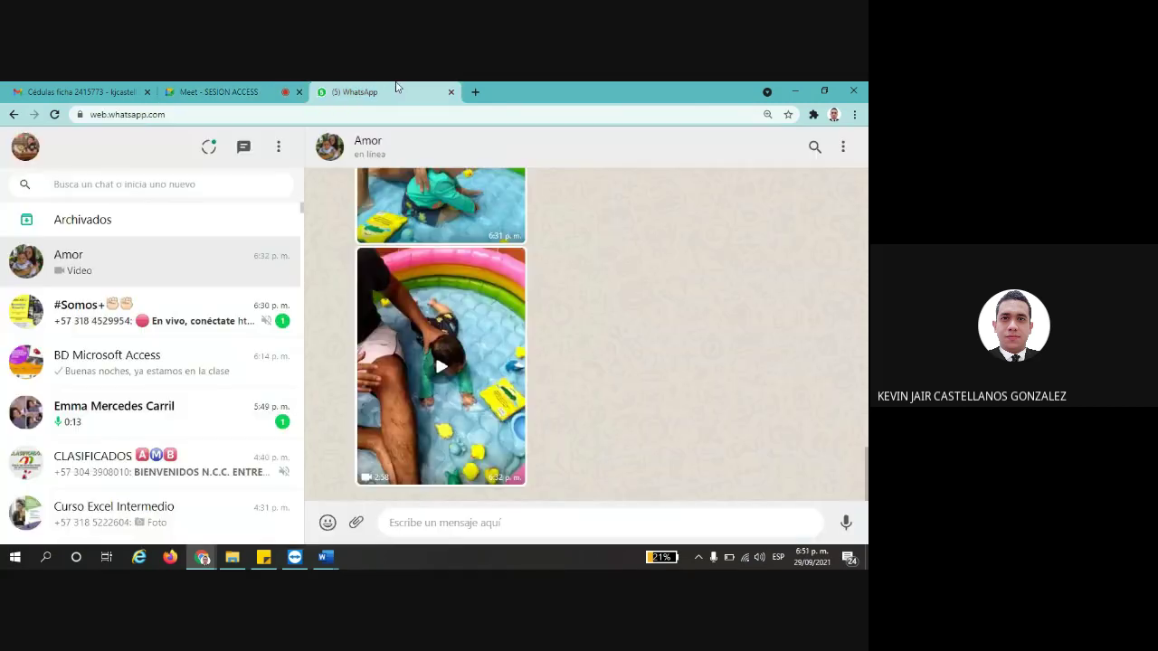
scroll(147, 319, "down", 4)
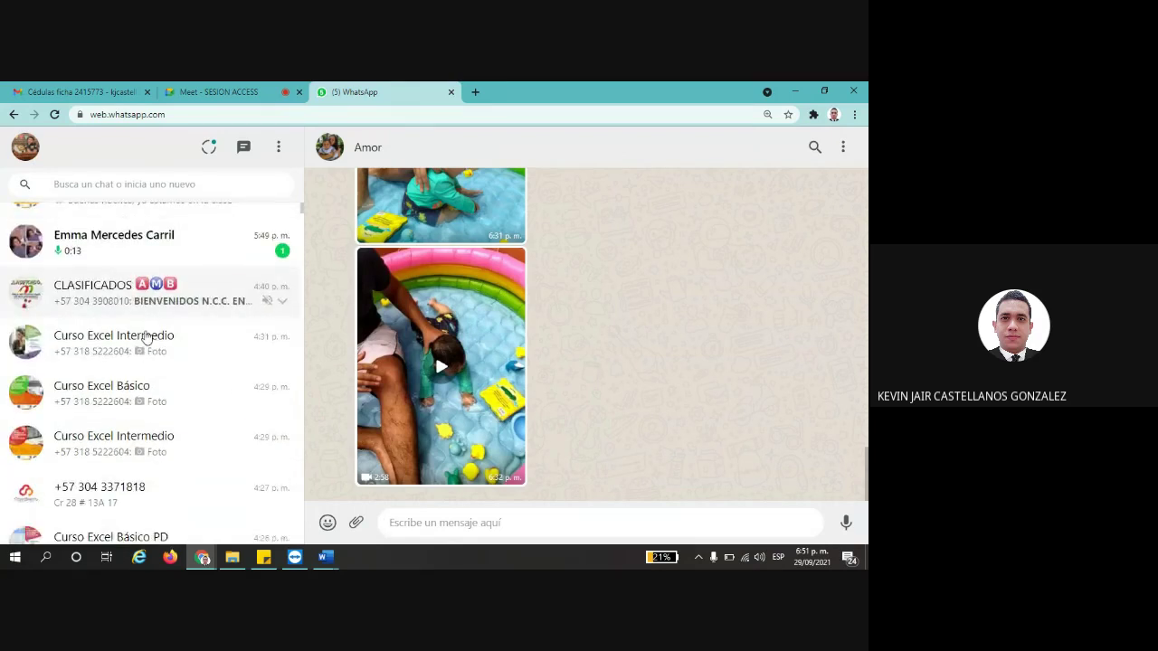
scroll(127, 349, "up", 4)
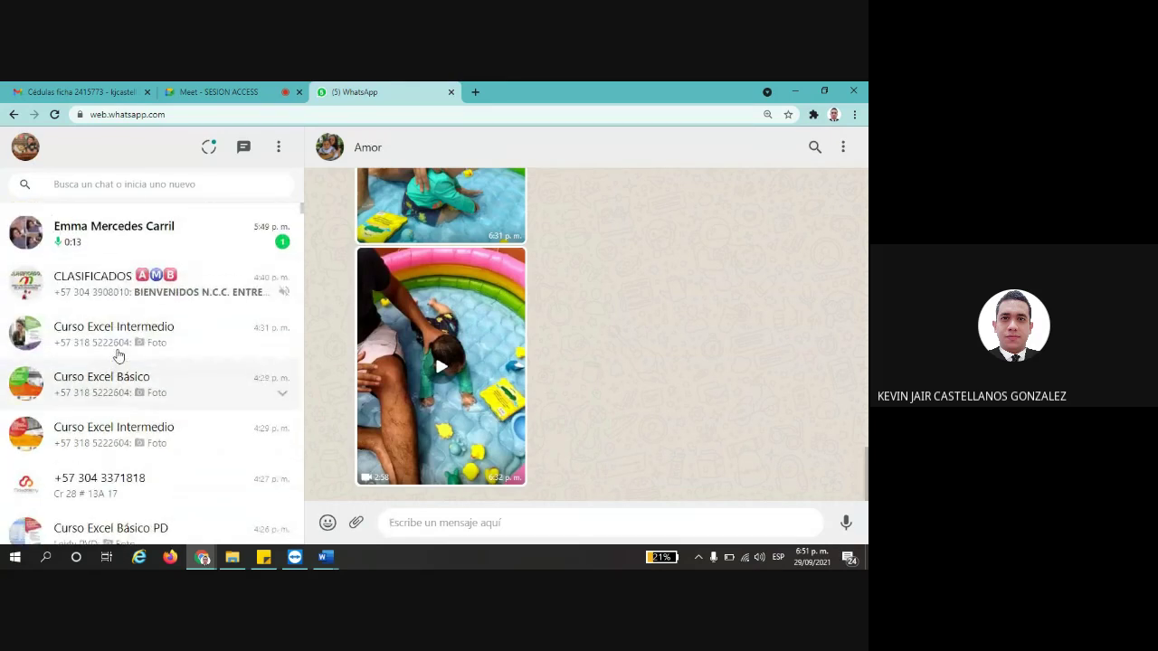
left_click(125, 355)
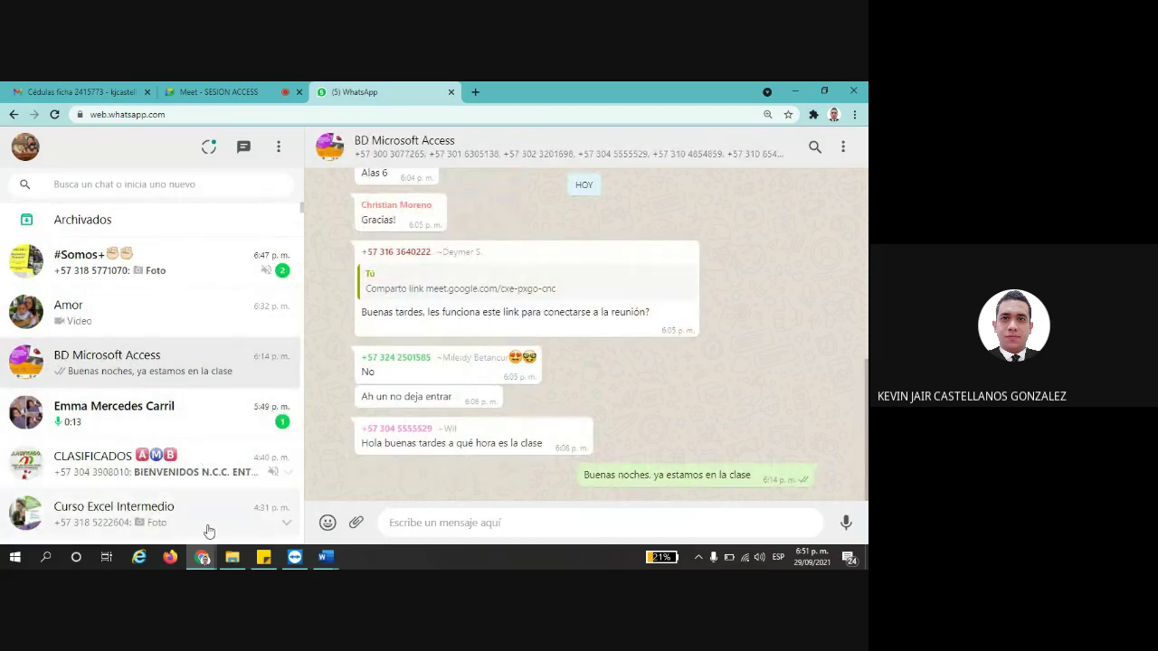
- Send Ejercicio_final_Access_parte_1 (1).pdf from the Ficha 2351387 - Access Pvd Tecno folder to the BD Microsoft Access chat
left_click(233, 561)
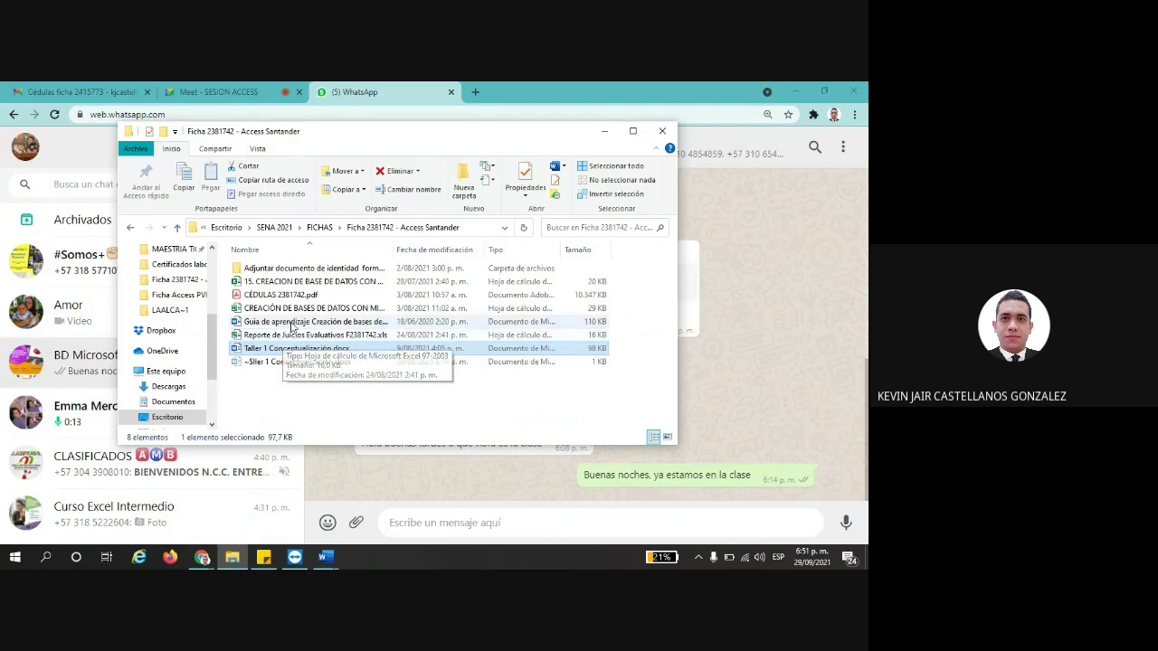
left_click(177, 227)
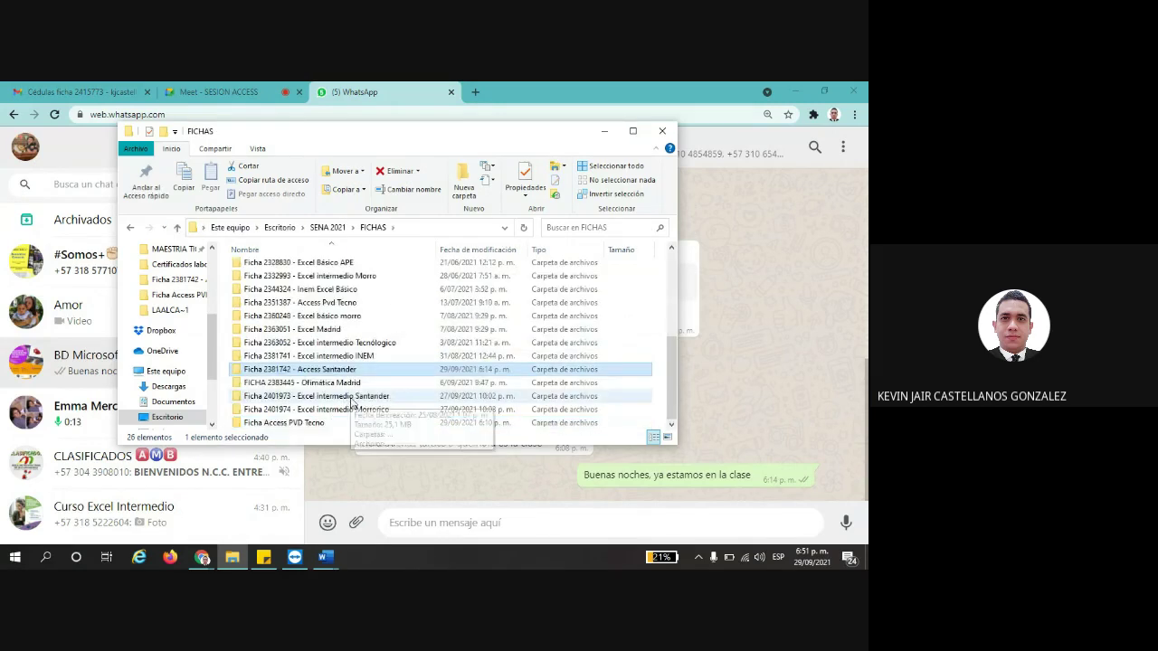
double_click(328, 305)
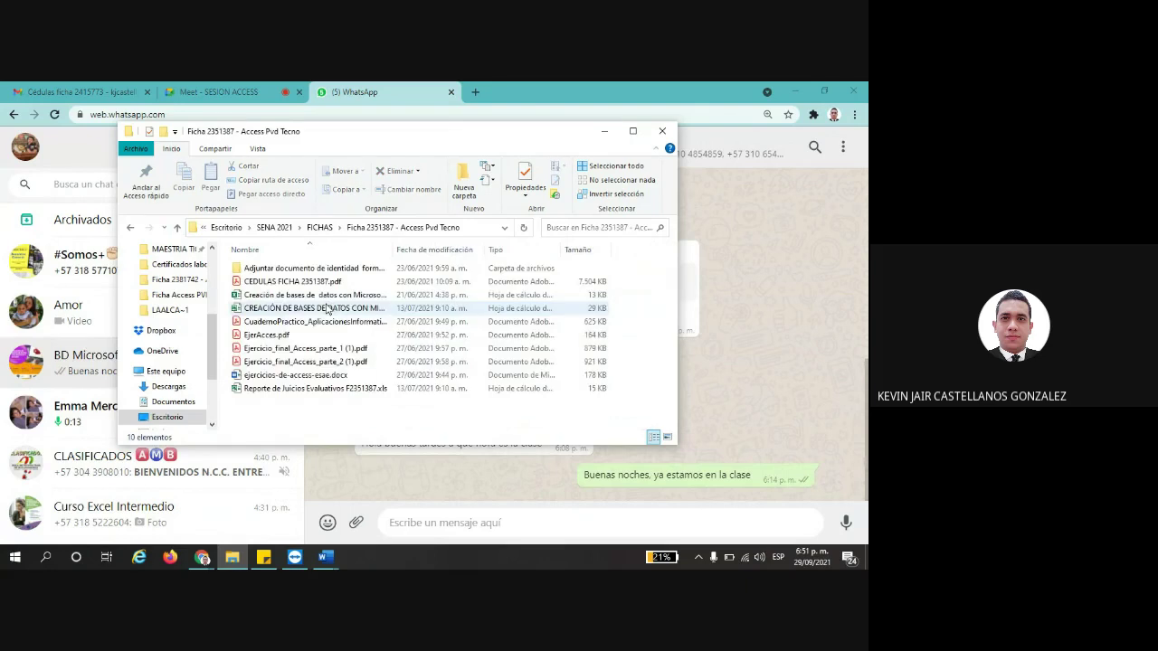
double_click(294, 349)
left_click_drag(719, 409, 760, 409)
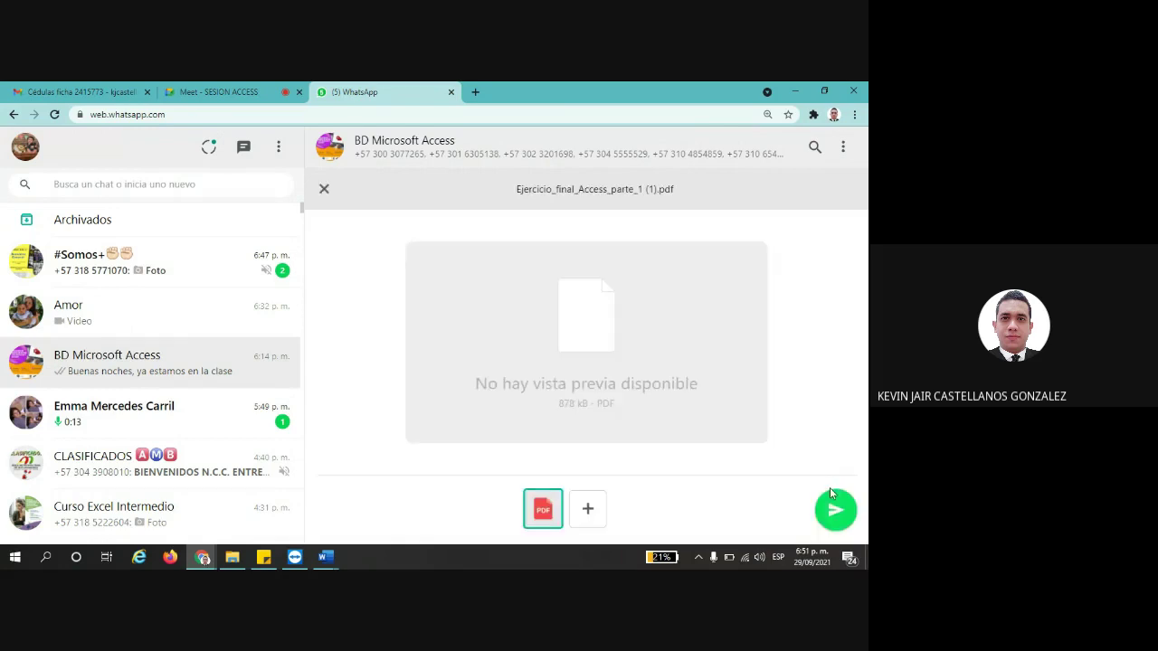
left_click(832, 506)
- Open Ejercicio_final_Access_parte_1 (1).pdf in Acrobat and read the table definitions, primary keys and the start of Práctica 2
left_click(230, 557)
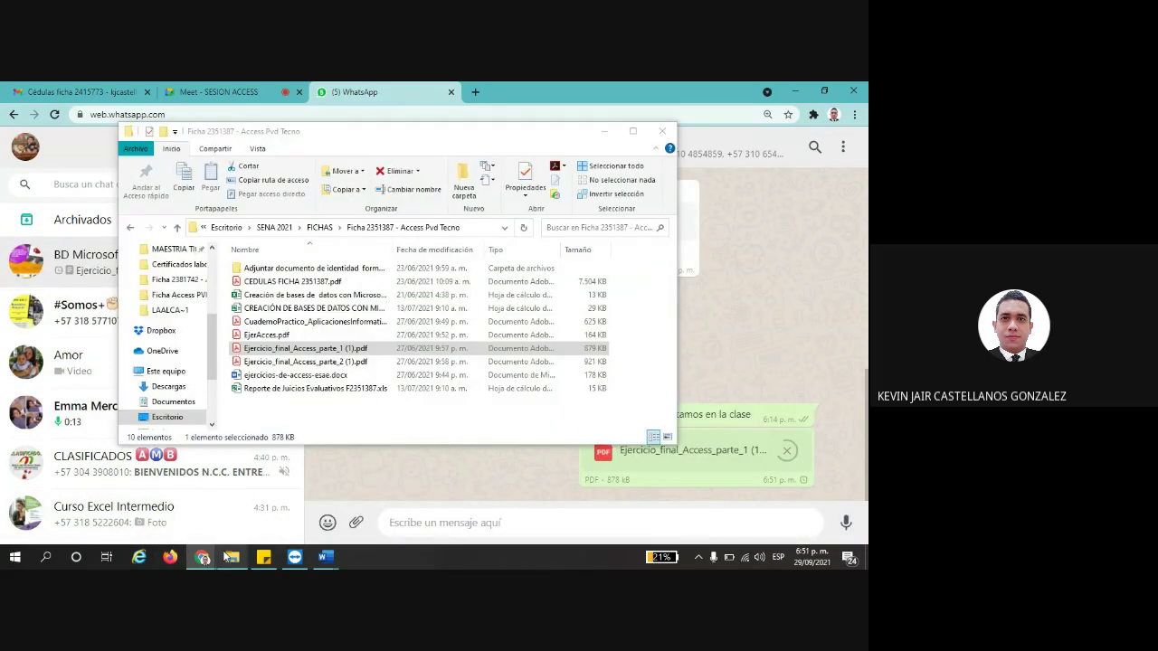
double_click(295, 352)
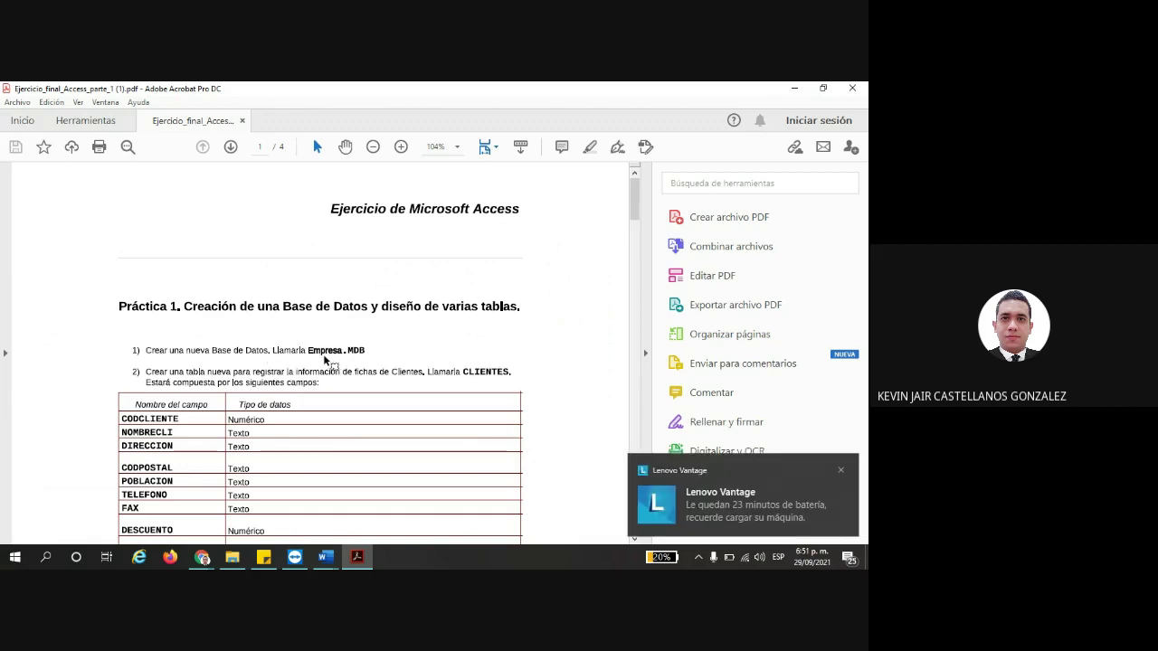
left_click(839, 470)
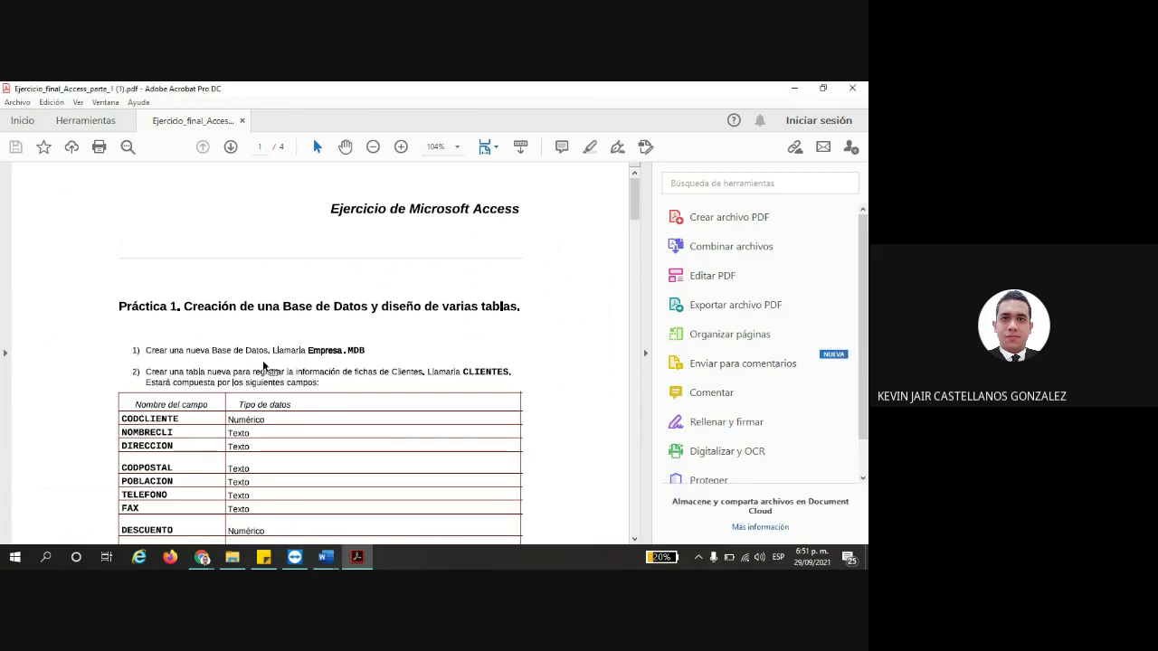
scroll(265, 369, "down", 3)
scroll(268, 295, "down", 2)
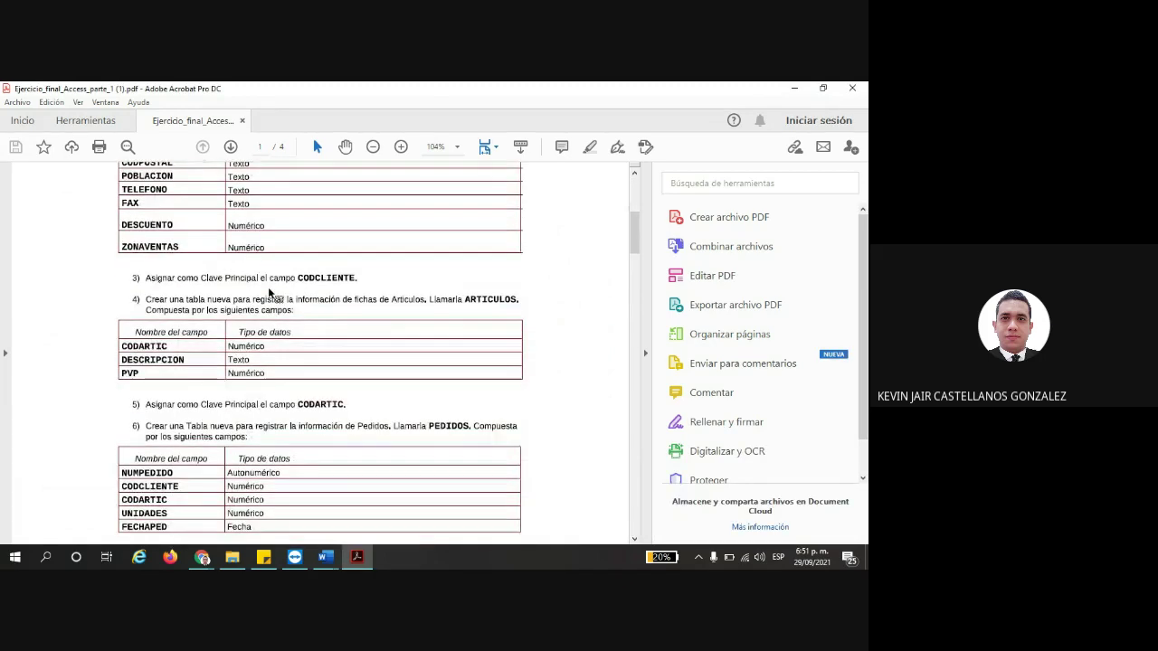
scroll(271, 291, "down", 1)
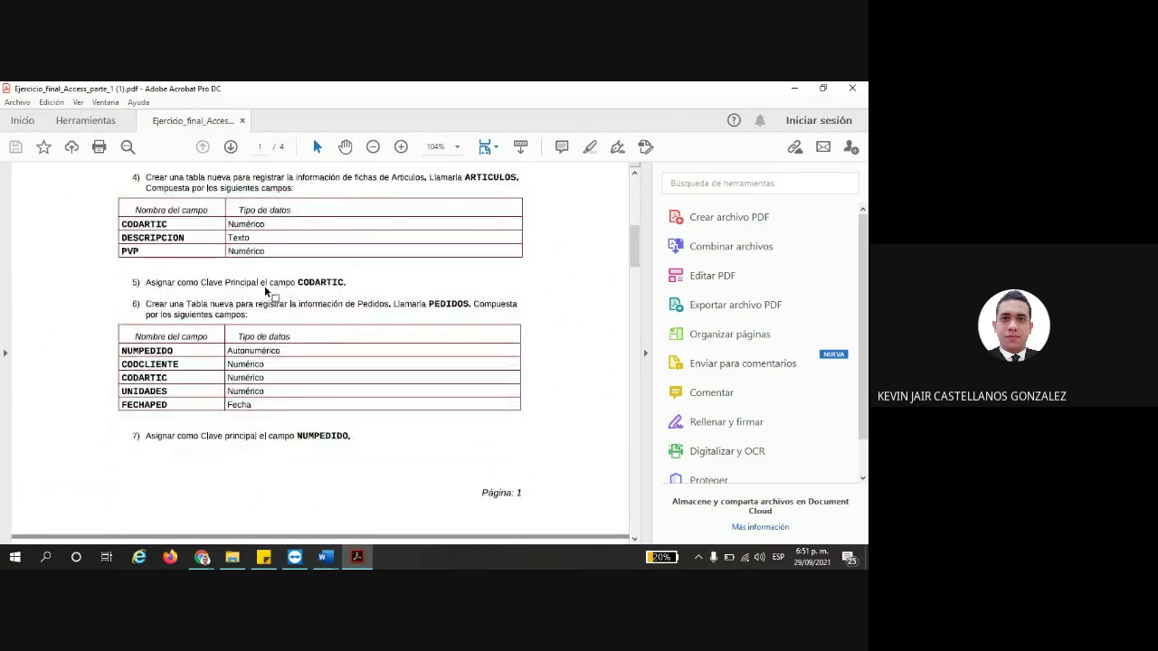
scroll(265, 289, "down", 4)
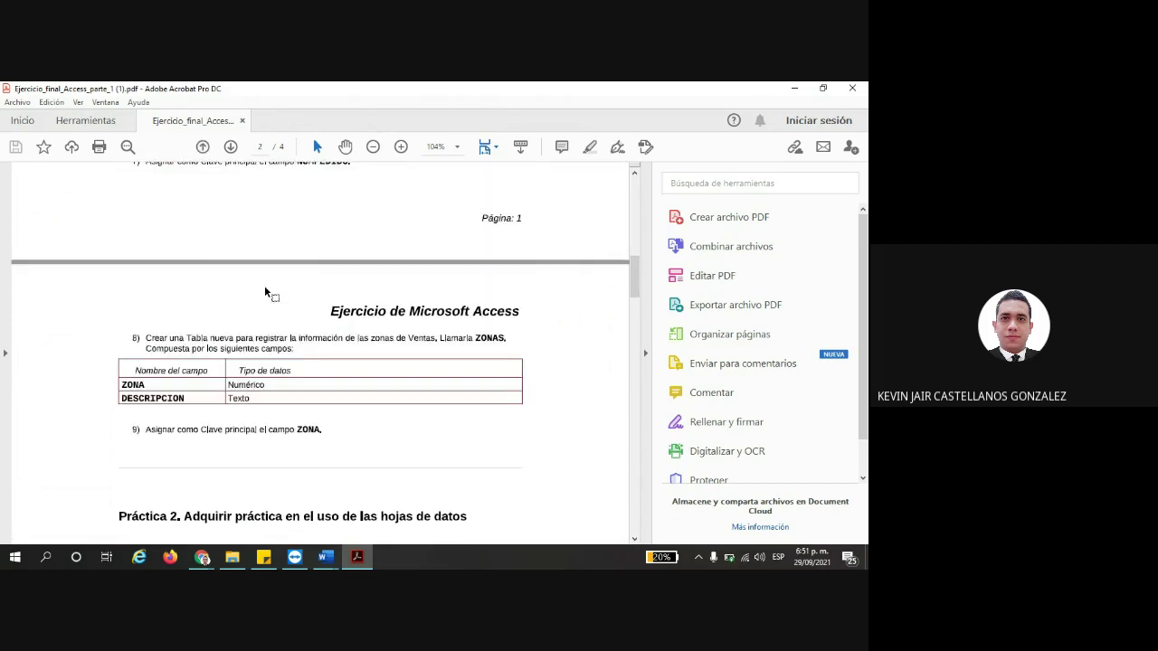
scroll(265, 291, "down", 3)
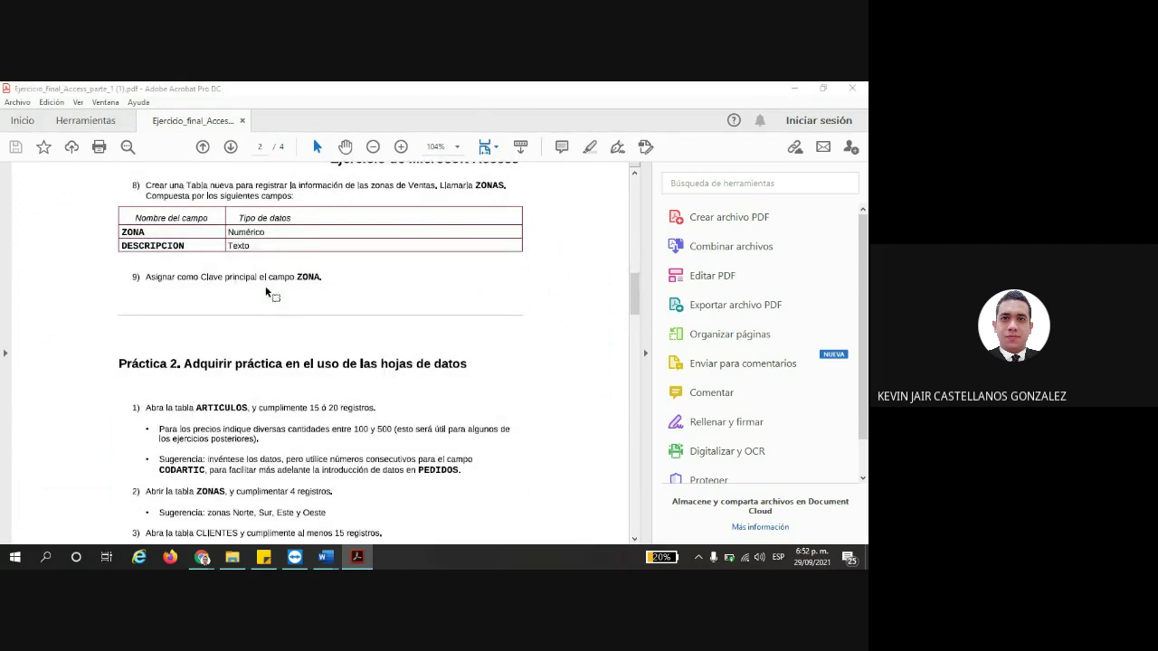
- Review the field definitions and primary keys of the CLIENTES, ARTICULOS, PEDIDOS and ZONAS tables in Práctica 1 of the exercise PDF
left_click(181, 339)
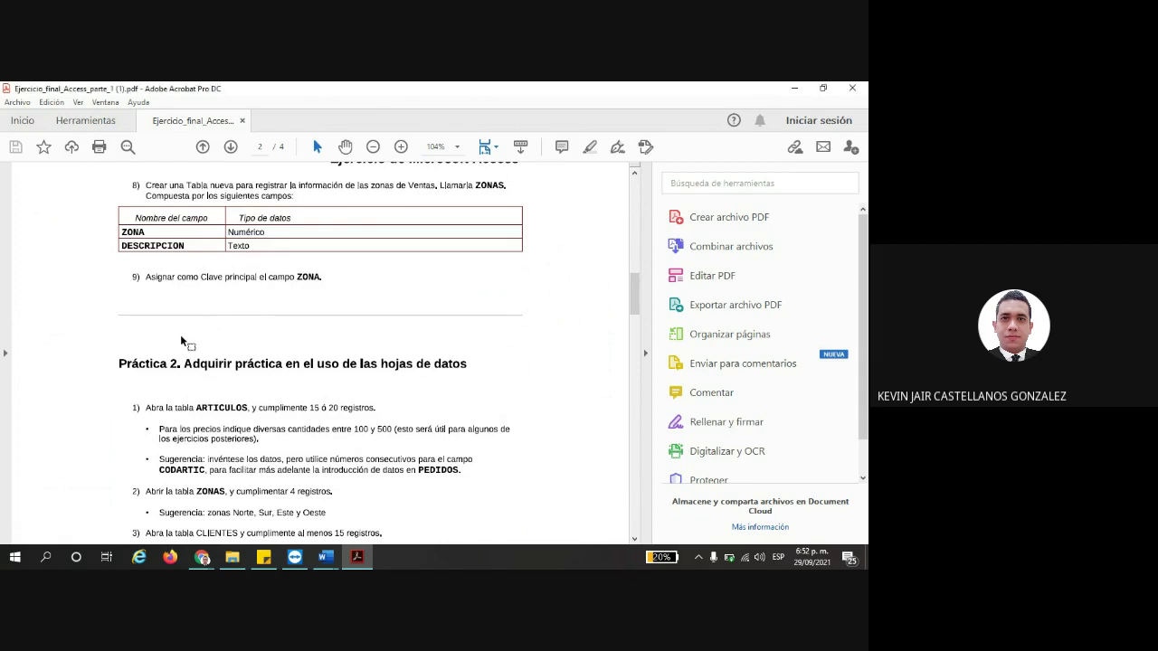
scroll(225, 342, "down", 2)
scroll(238, 342, "up", 8)
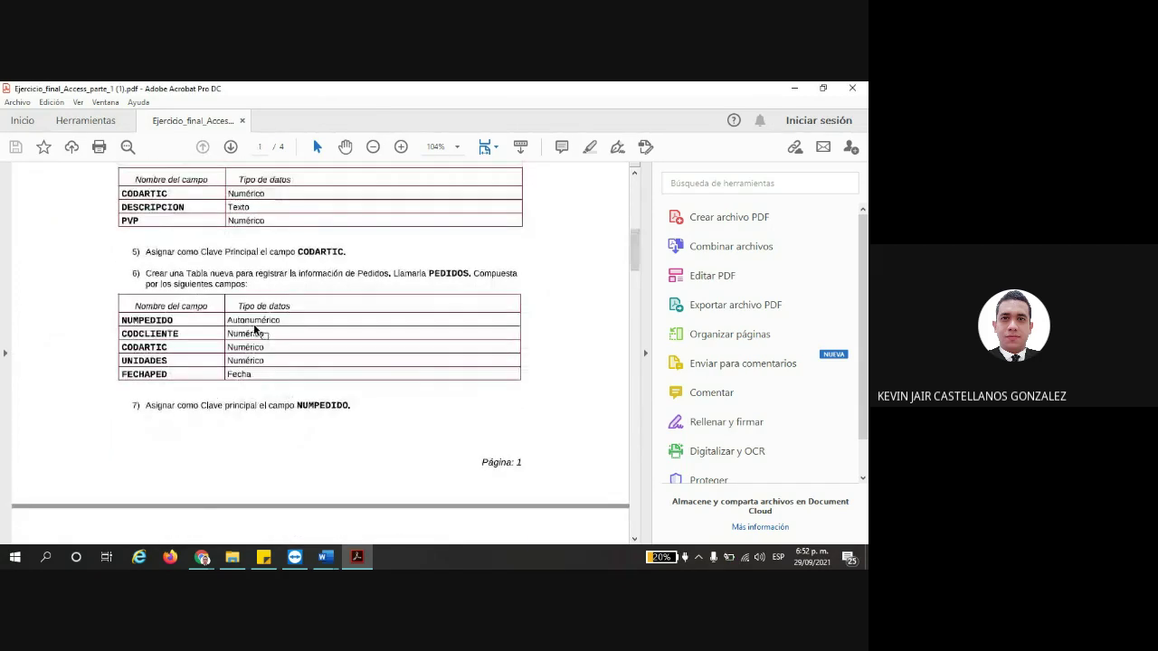
scroll(255, 330, "up", 8)
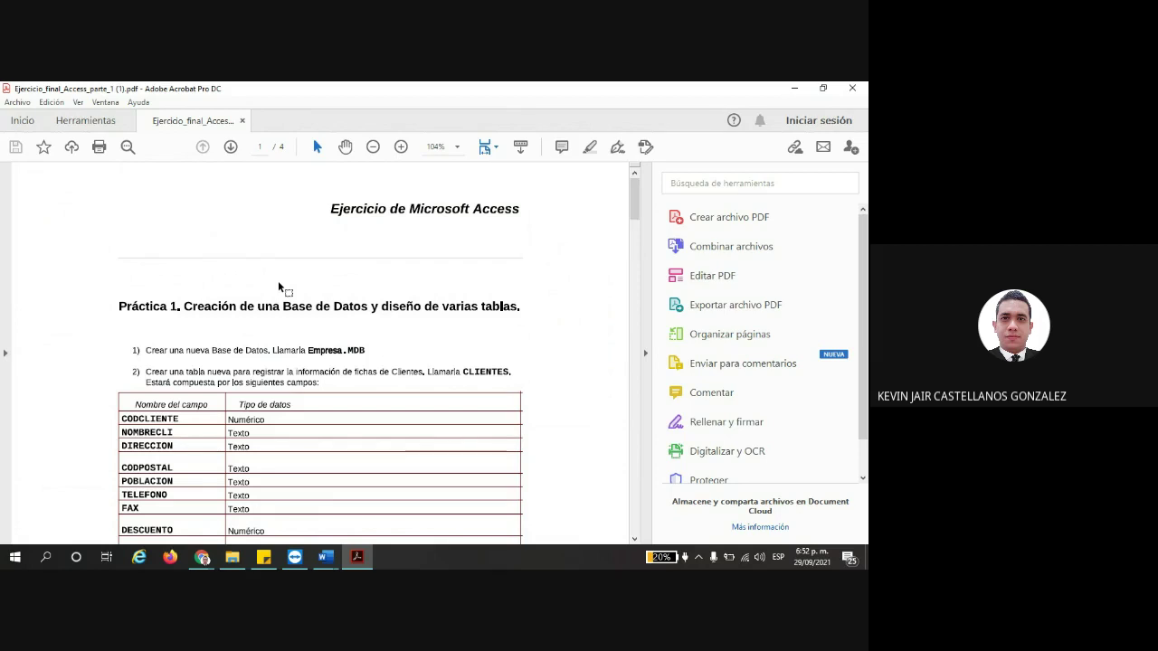
scroll(208, 351, "down", 10)
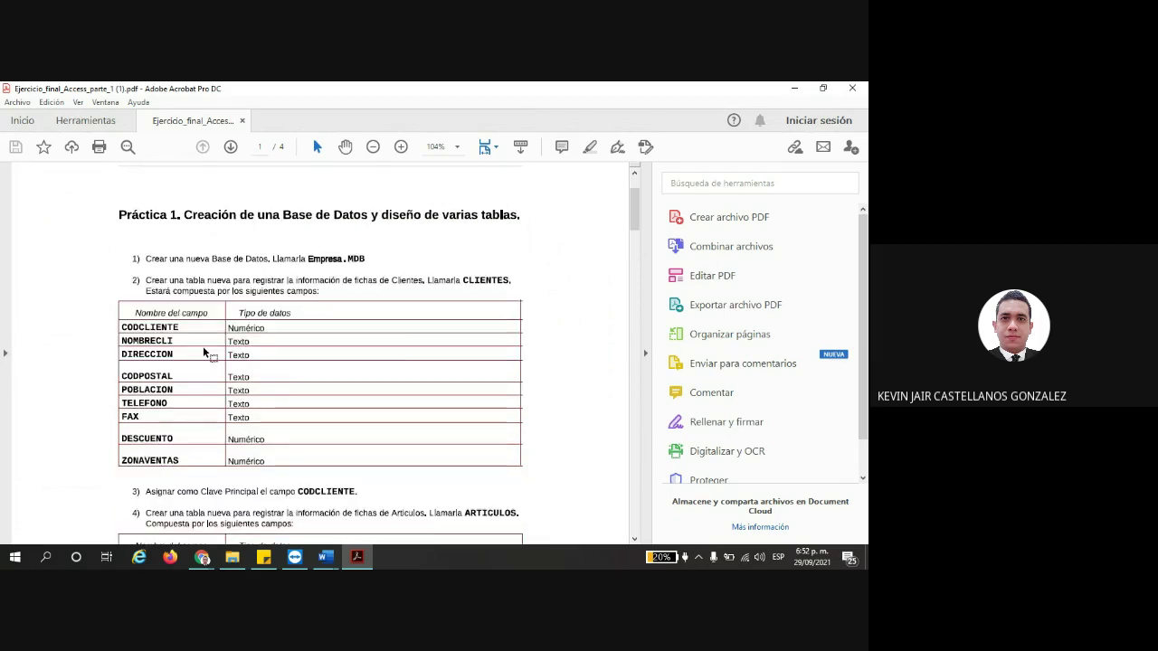
scroll(209, 351, "down", 5)
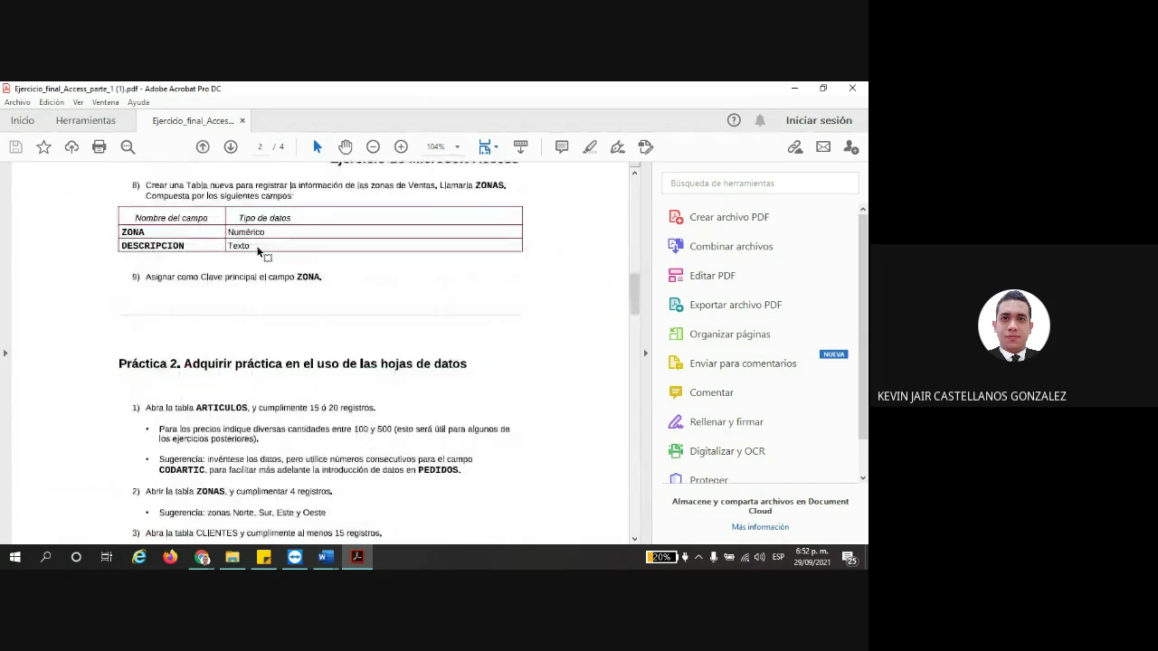
- Go through the Práctica 2 and Práctica 3 instructions and the relationships diagram to the end, and return to the first page
scroll(378, 328, "down", 5)
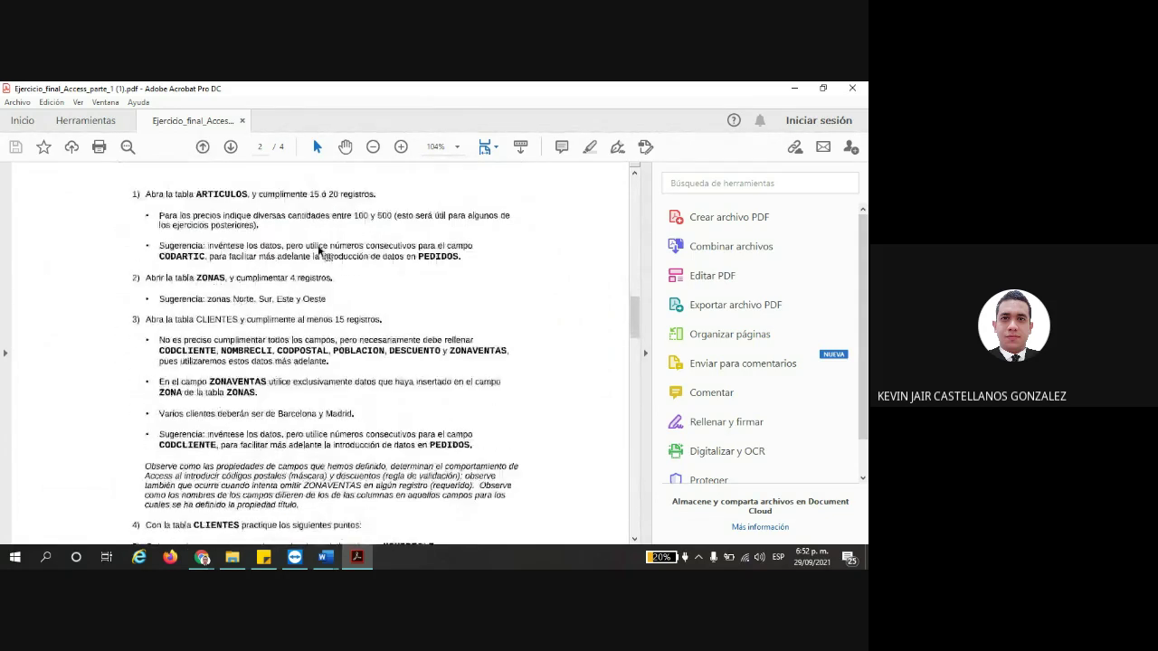
scroll(369, 316, "down", 10)
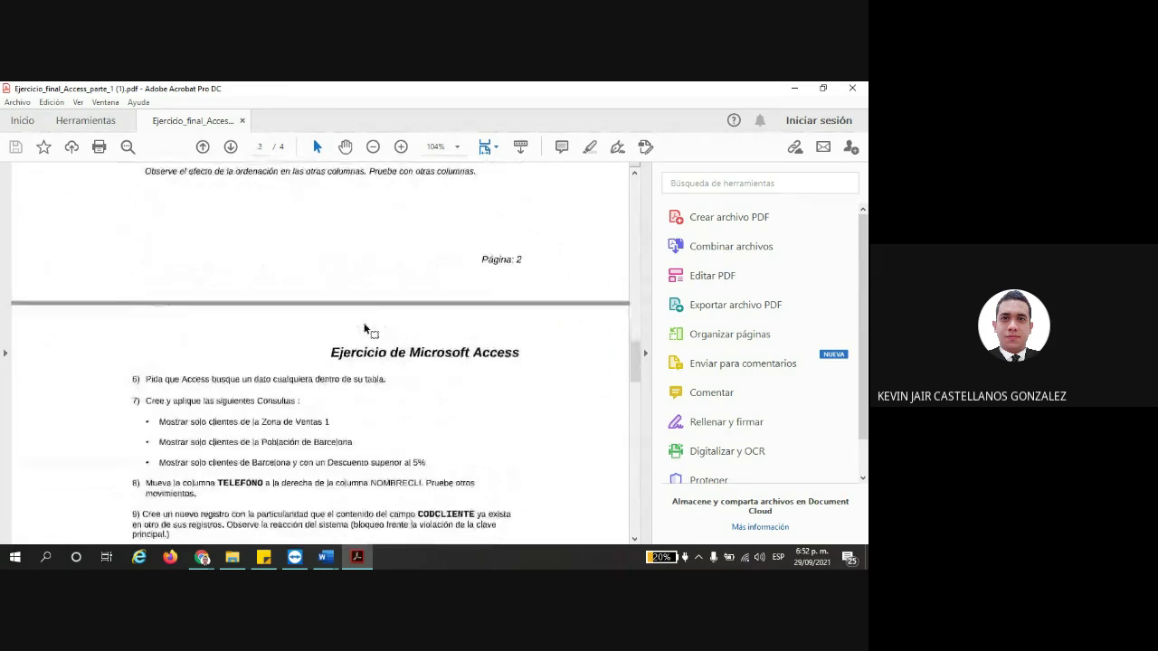
scroll(366, 328, "down", 6)
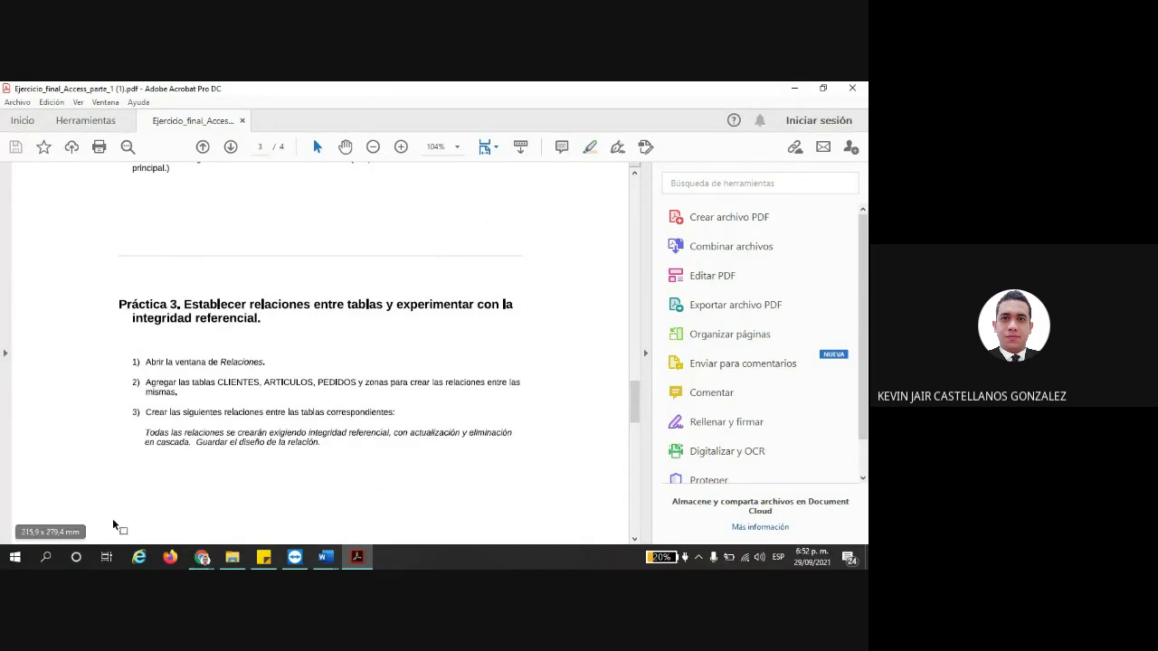
scroll(361, 362, "down", 10)
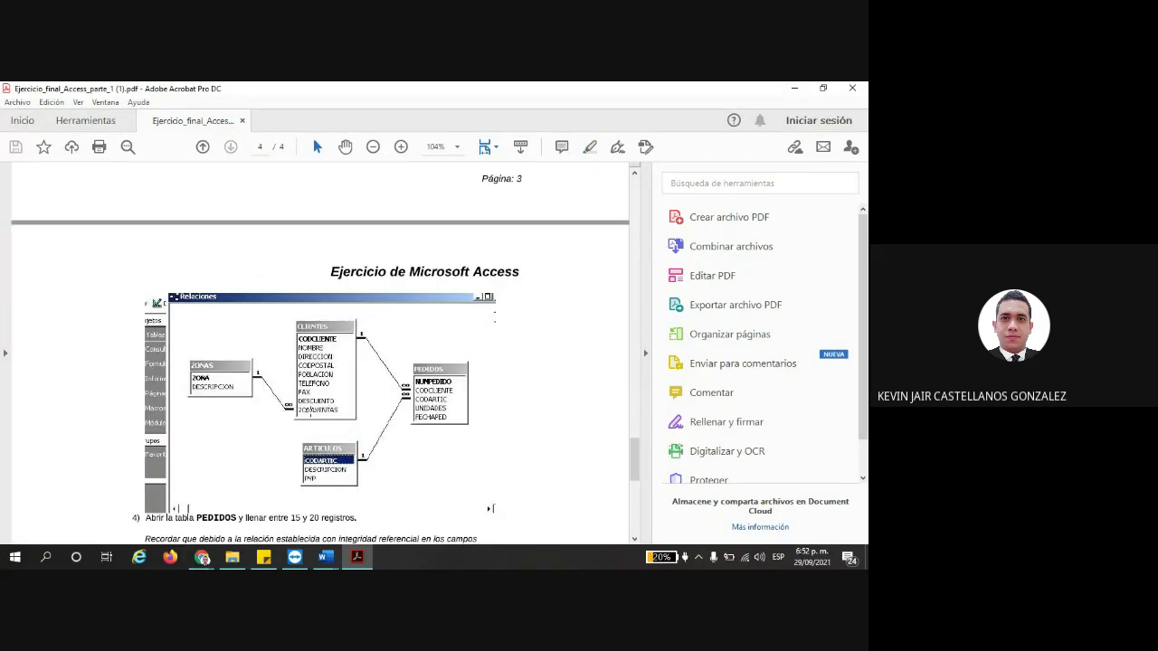
scroll(285, 226, "down", 5)
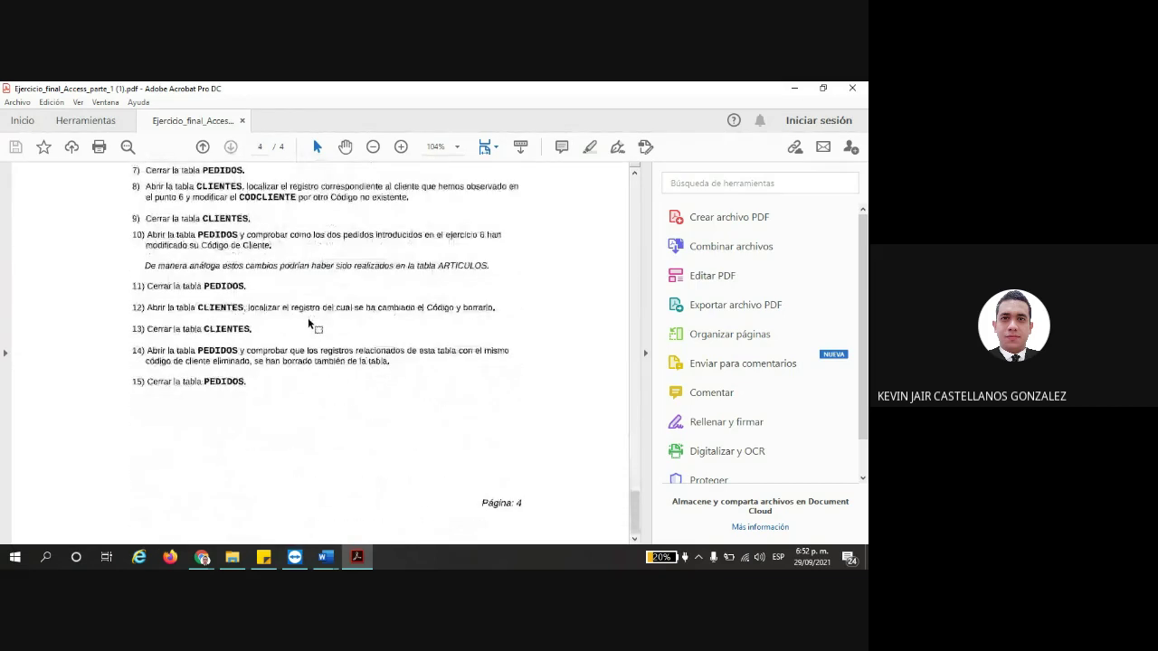
scroll(309, 313, "up", 7)
scroll(310, 320, "up", 15)
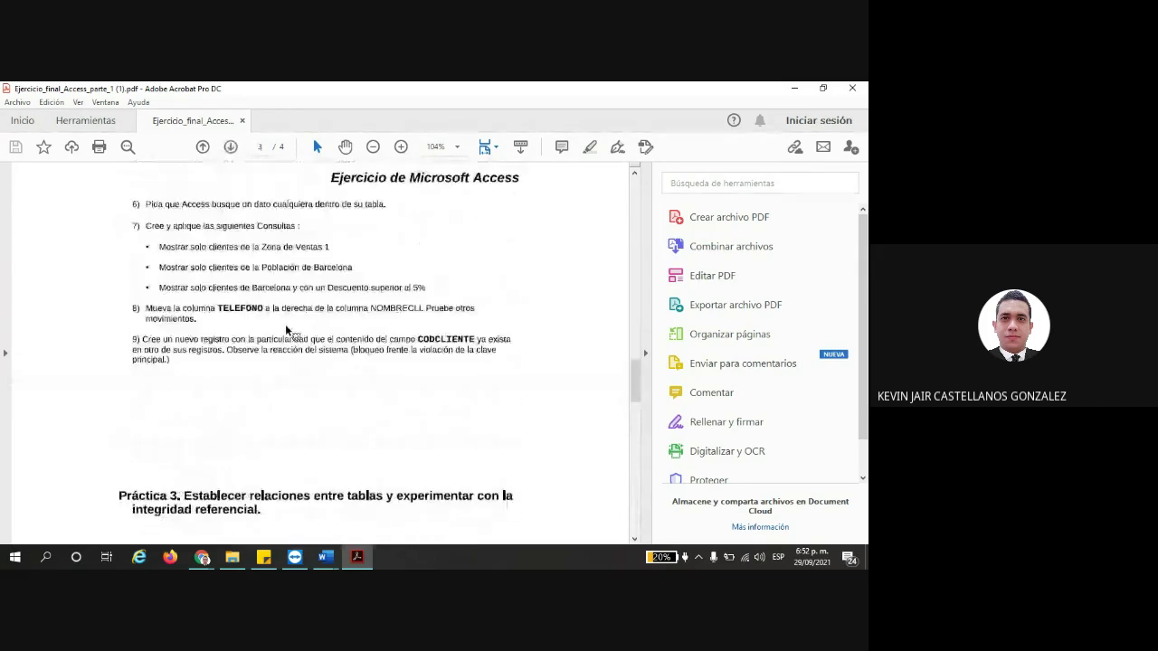
scroll(289, 355, "up", 12)
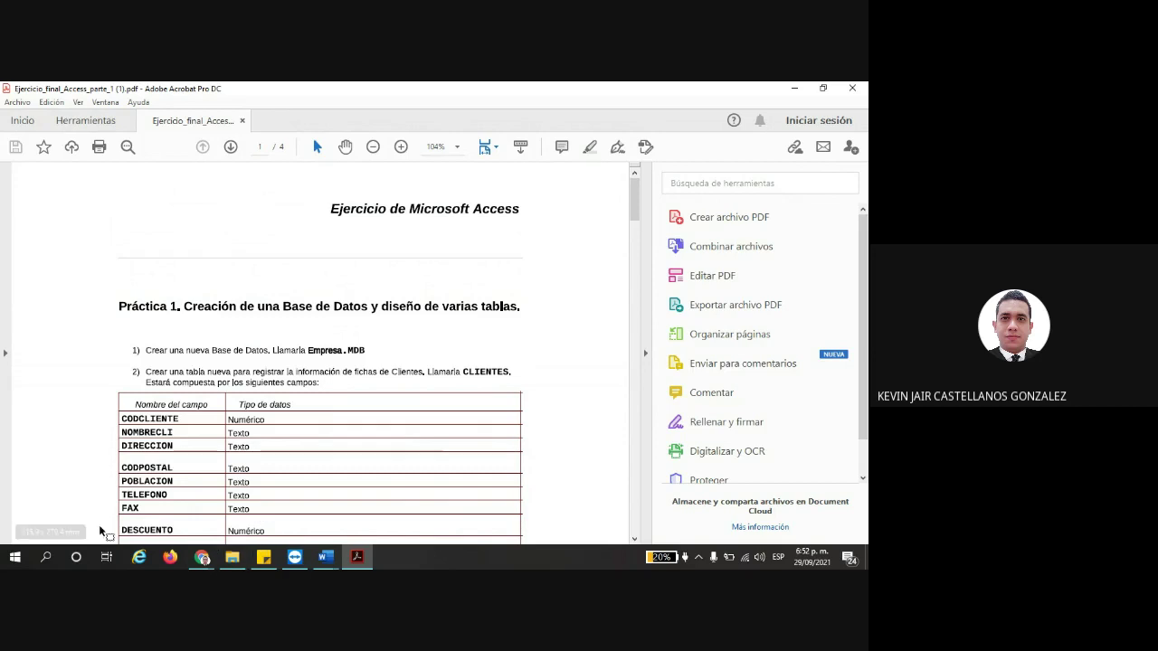
- Switch to the Google Meet call in Chrome and briefly mute and unmute the microphone
left_click(178, 523)
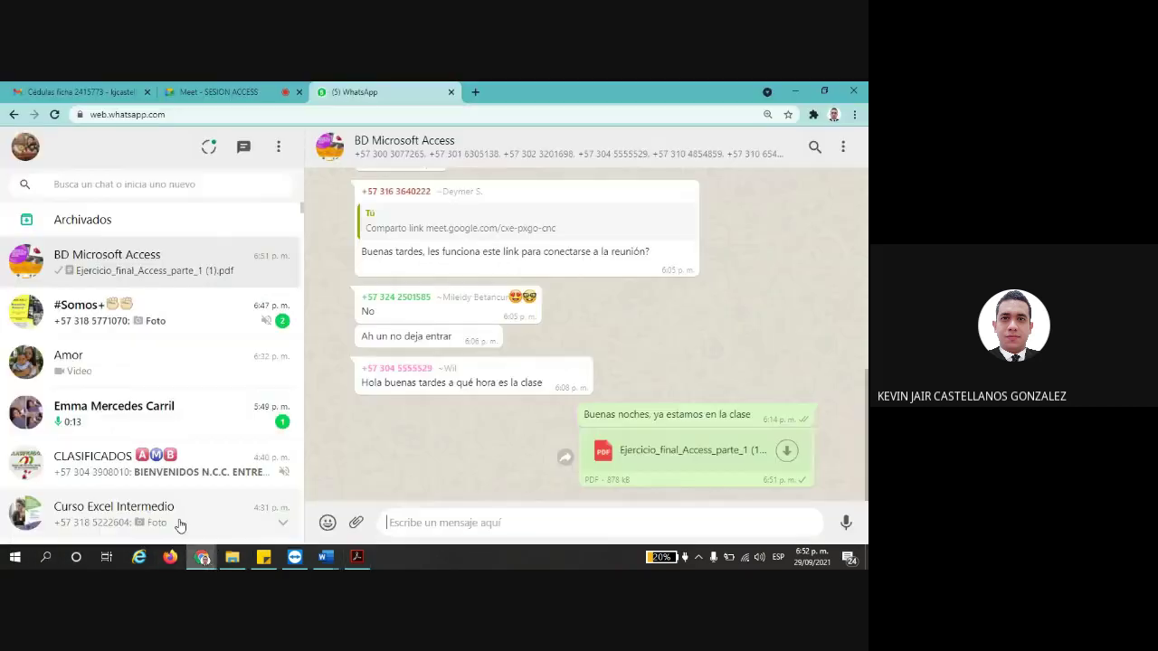
left_click(271, 90)
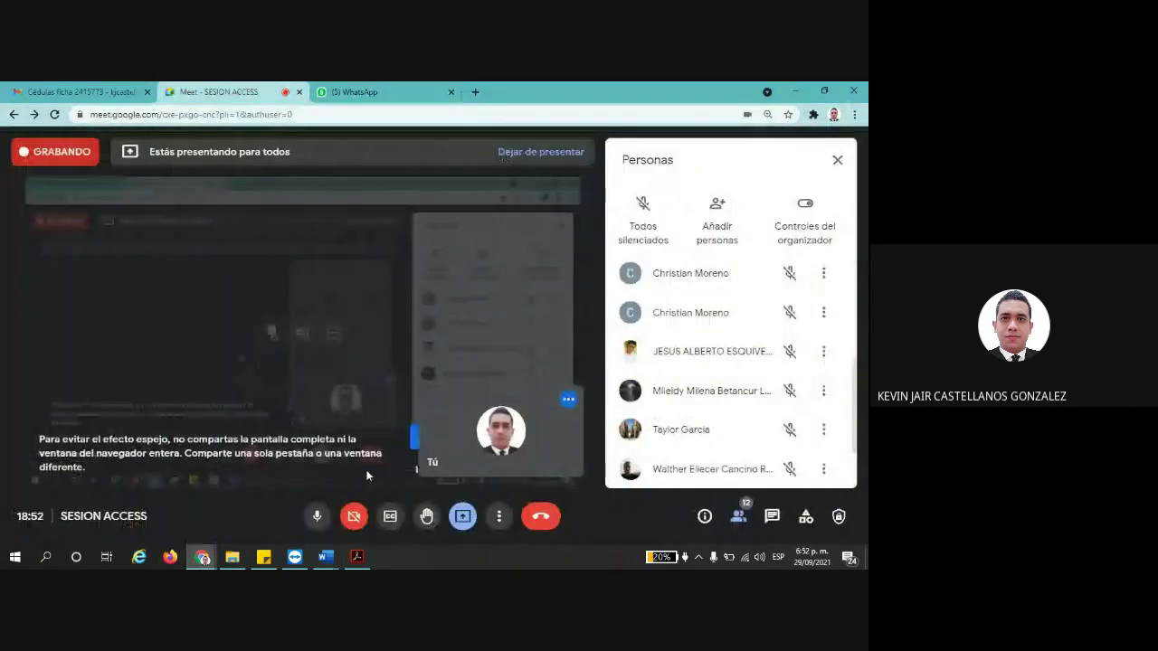
left_click(317, 516)
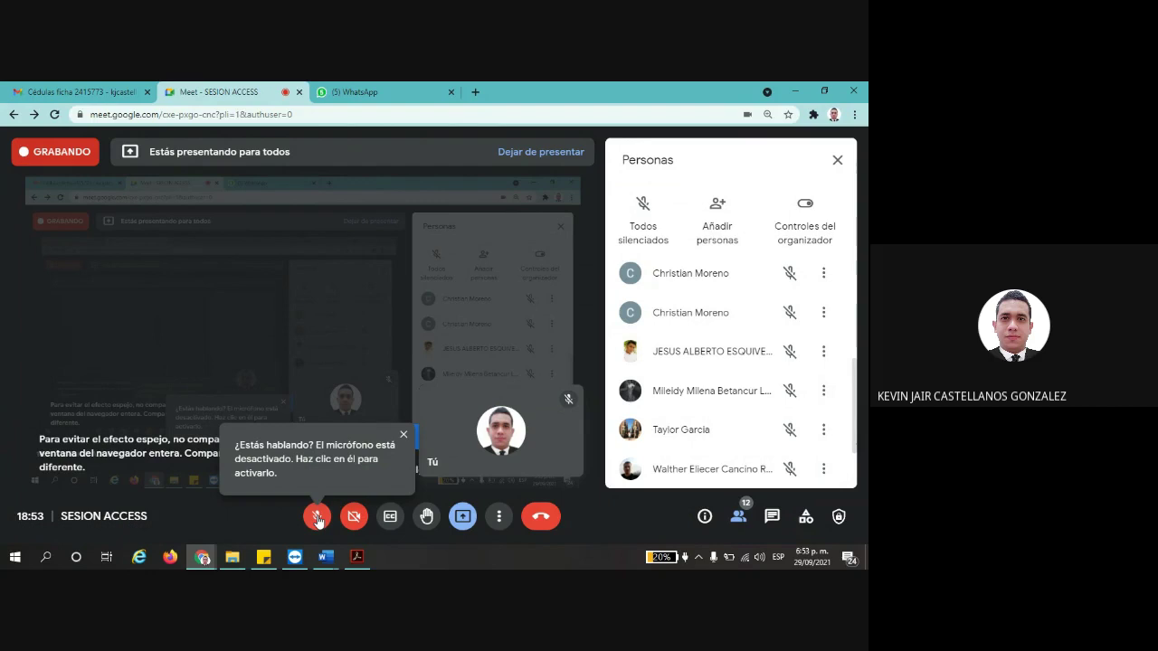
left_click(317, 520)
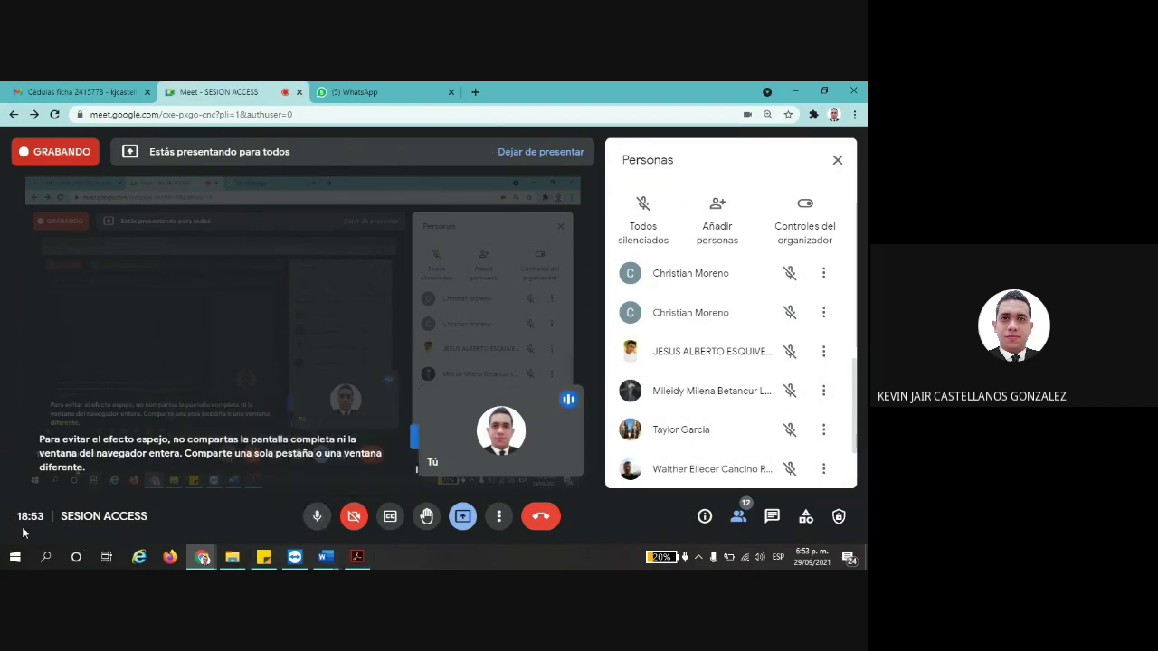
- Search Windows for Access, launch the application and close the Microsoft Office activation wizard
left_click(45, 561)
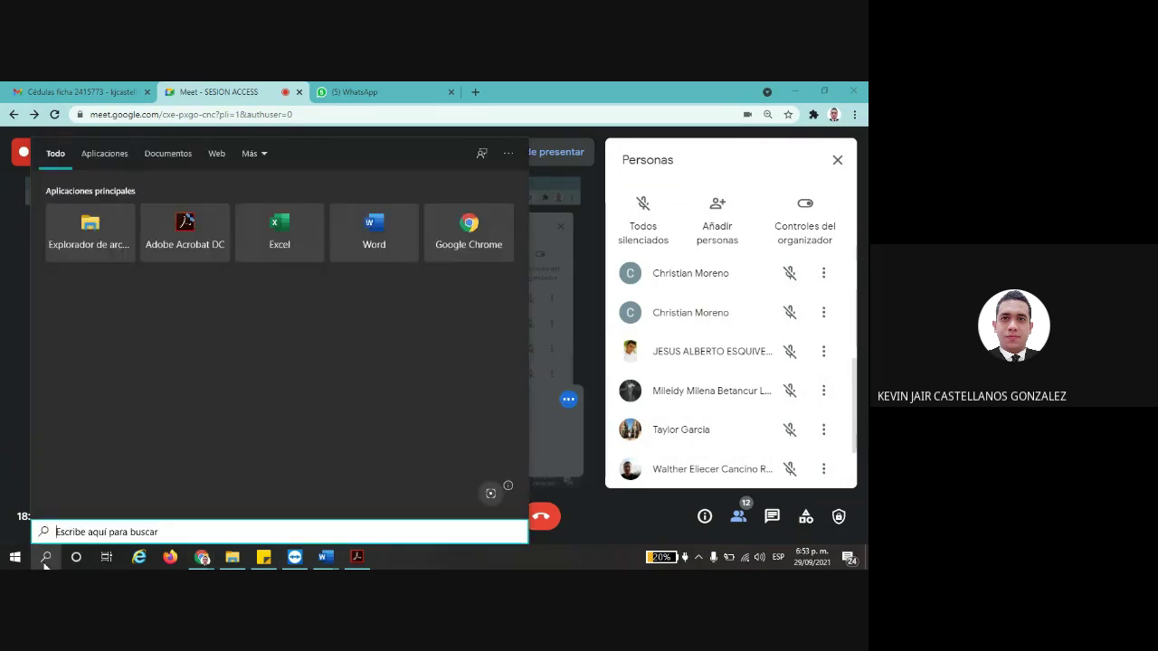
type("ACCE")
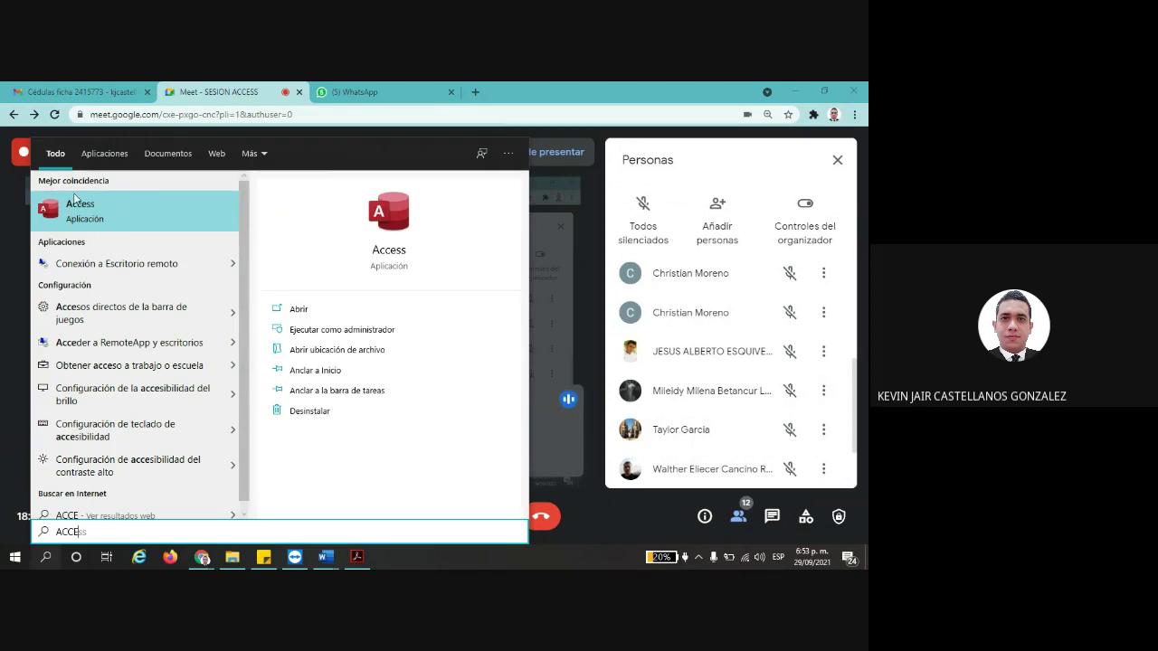
left_click(87, 215)
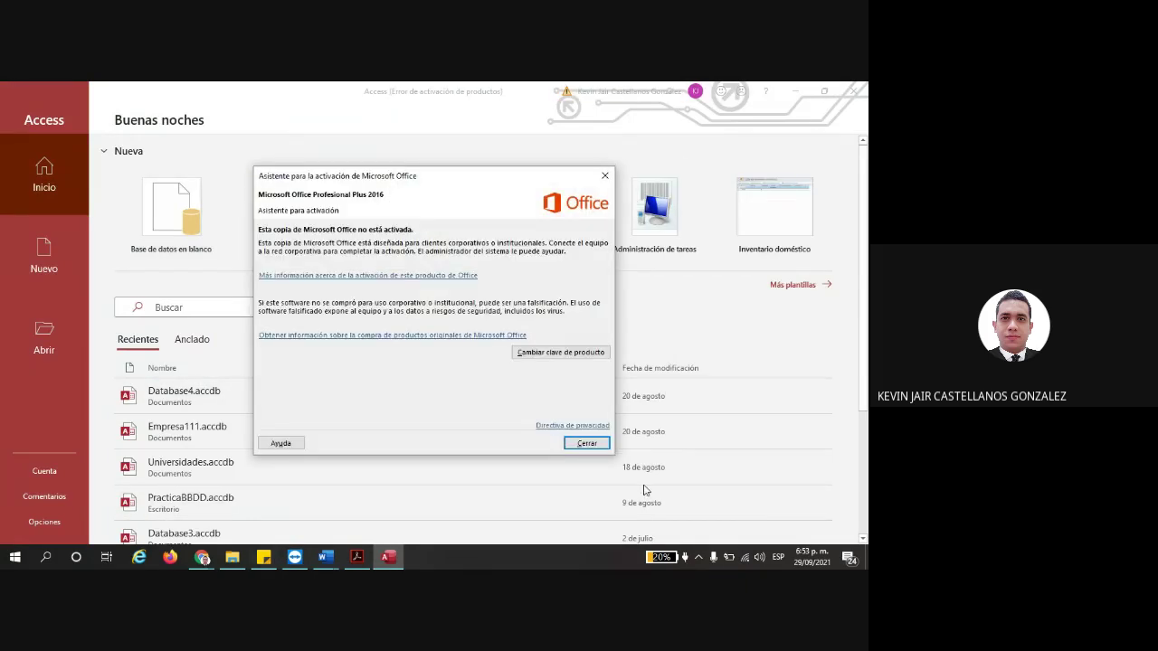
left_click(583, 445)
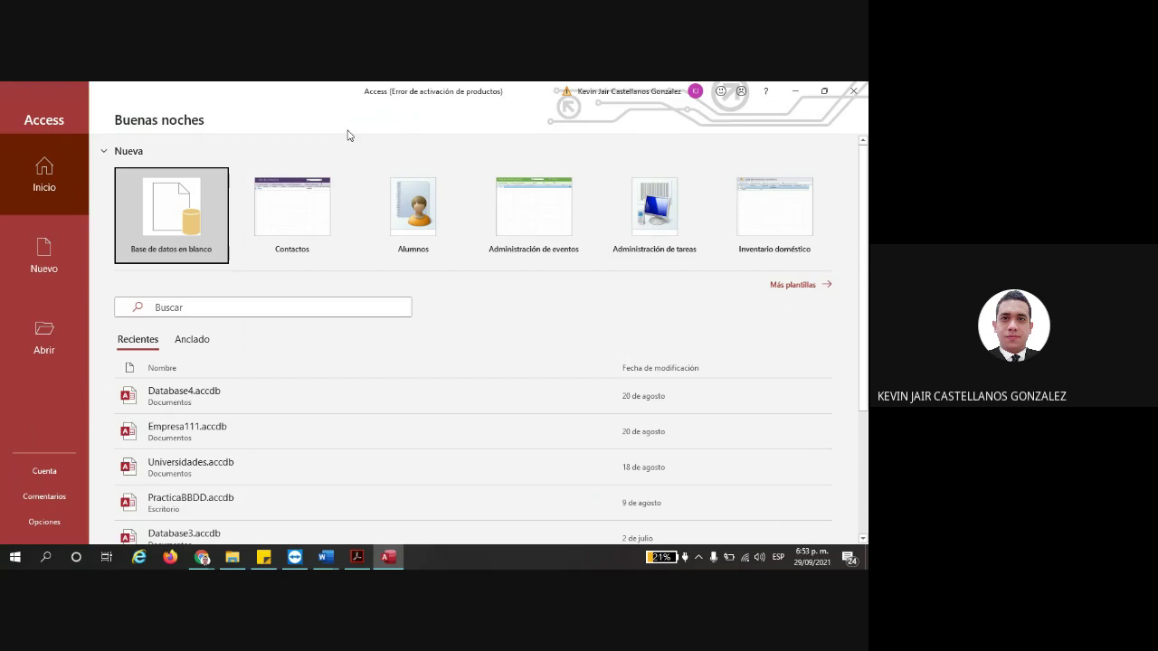
- Start a blank database and clear the suggested file name, keeping only the .accdb extension
left_click(172, 208)
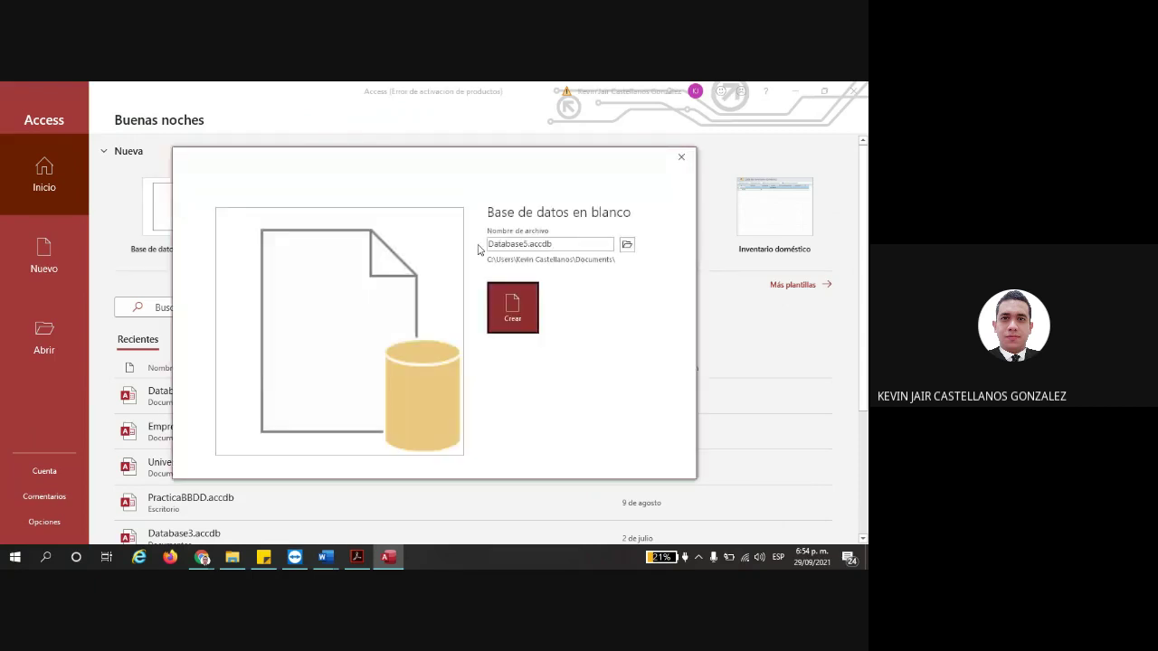
left_click(531, 243)
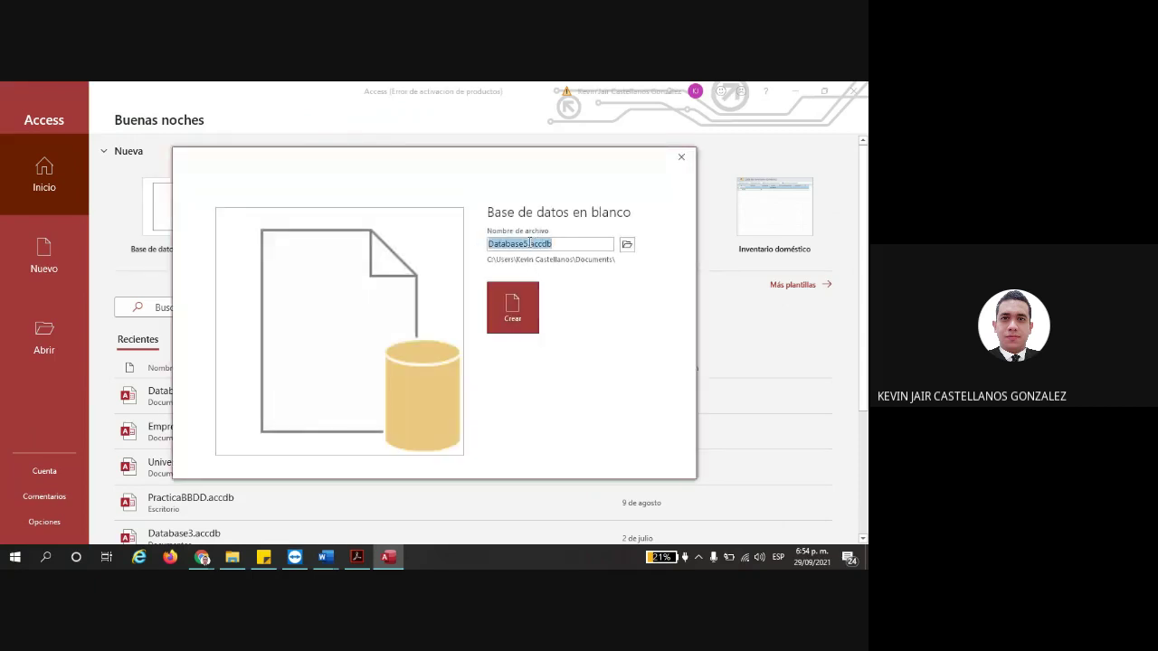
left_click(527, 244)
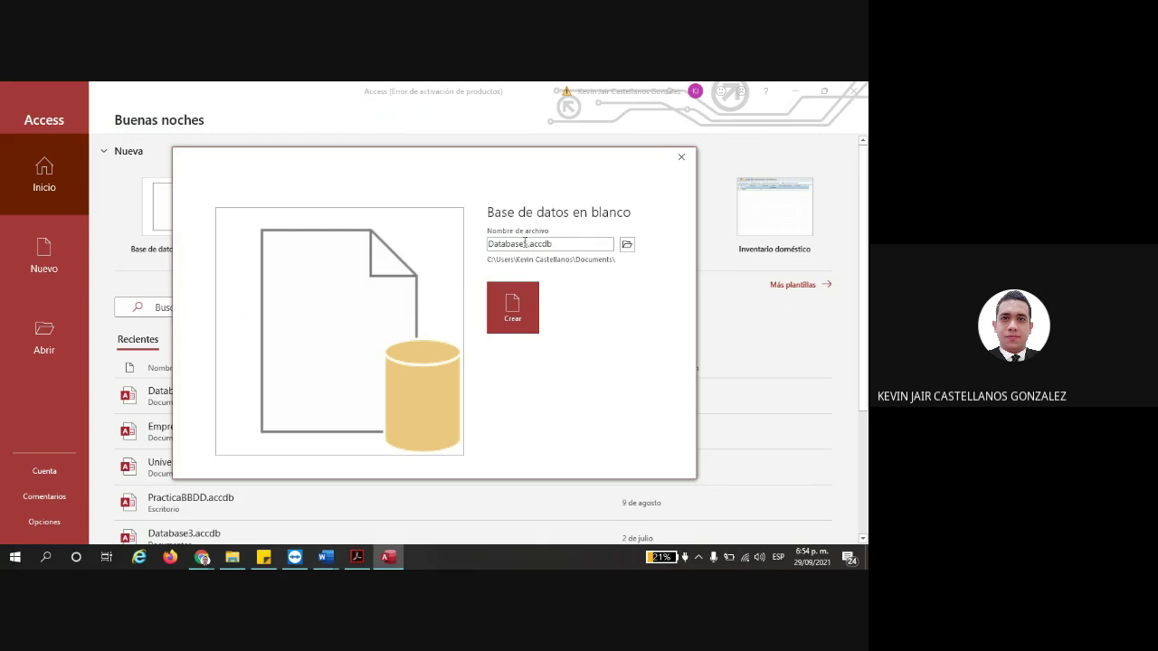
left_click_drag(527, 244, 482, 243)
key("BackSpace")
left_click_drag(509, 245, 492, 240)
left_click(490, 244)
- Check the required database name in the exercise PDF, name the file EMPRESA and create the database in Access
left_click(357, 556)
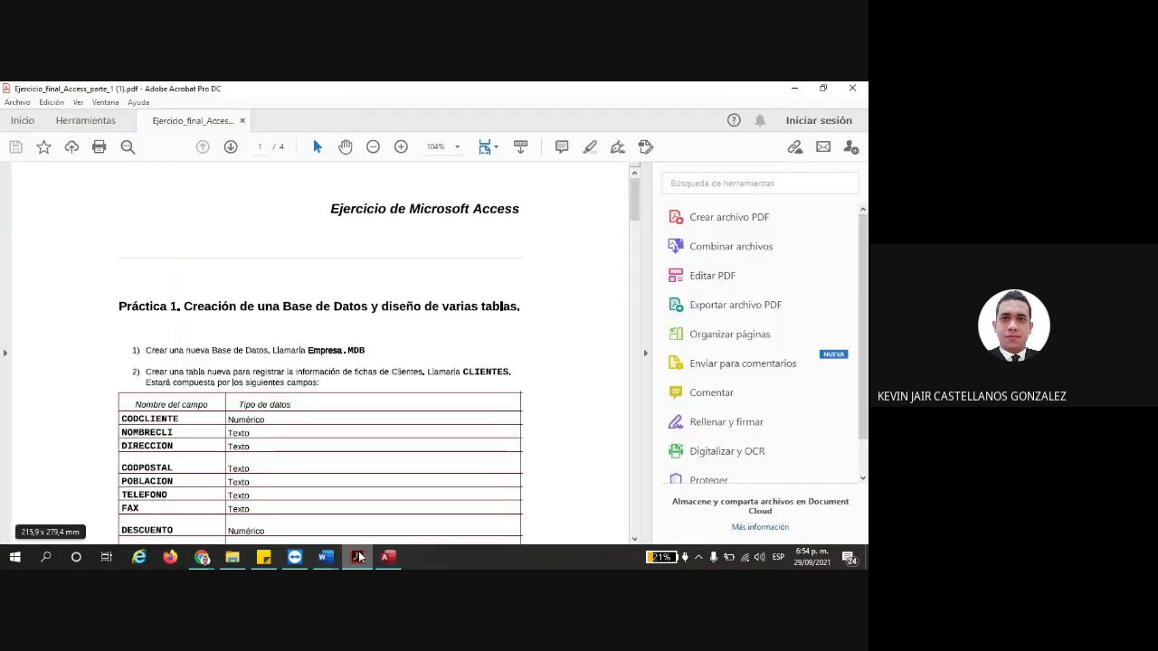
left_click(360, 556)
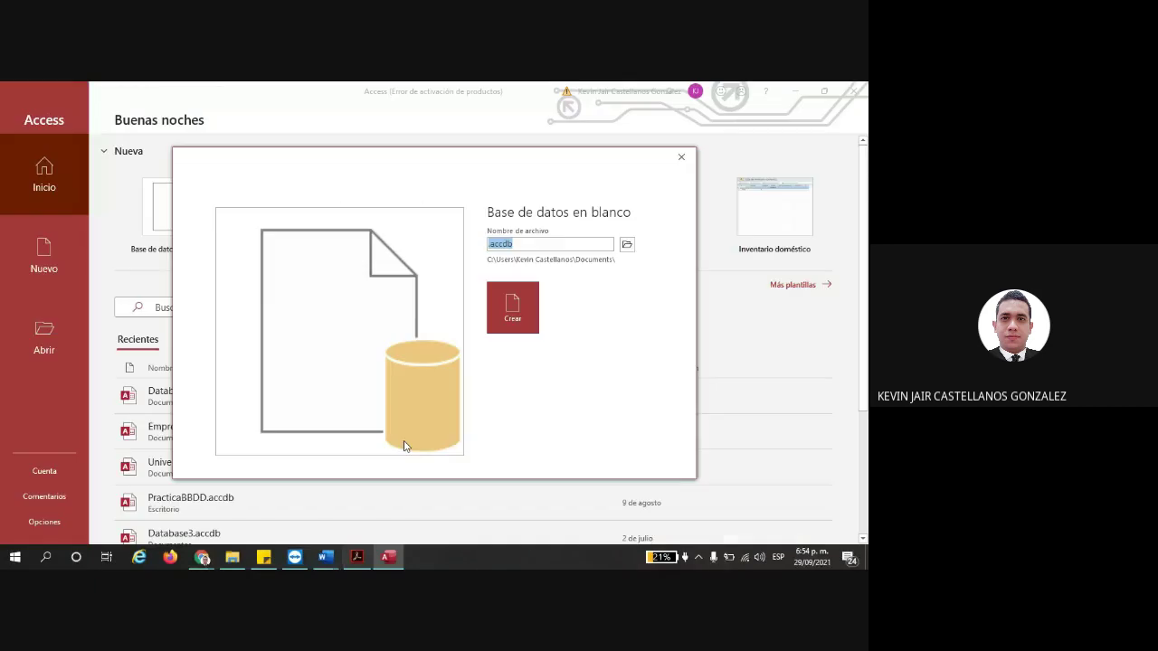
left_click(489, 245)
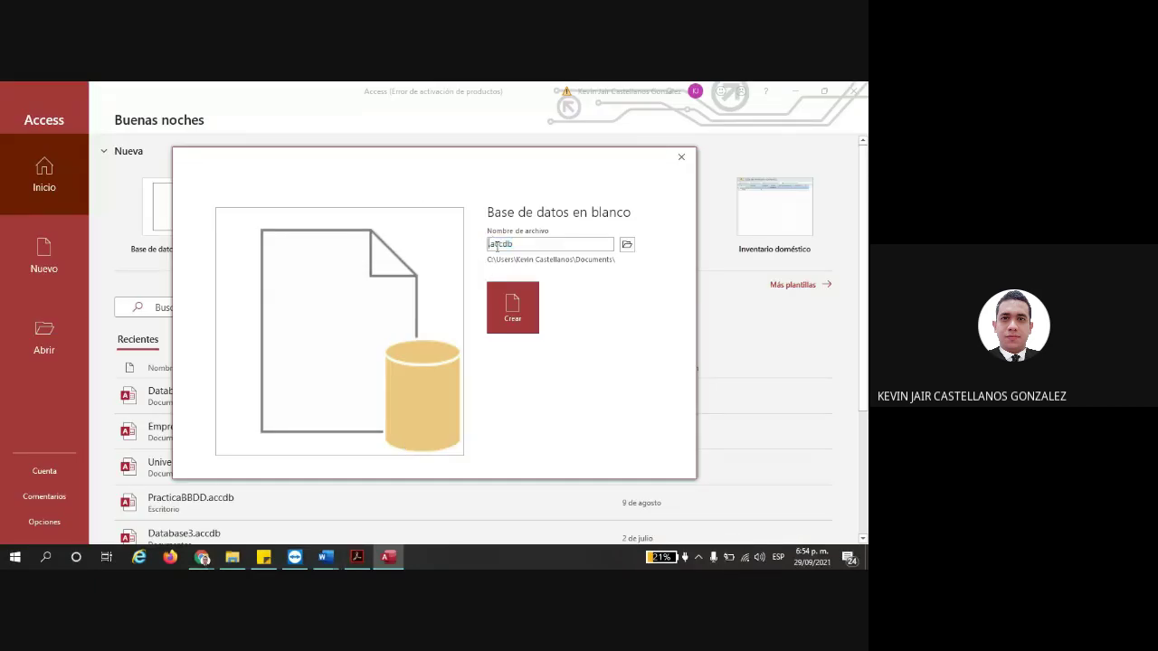
type("EMPRESA")
left_click(519, 315)
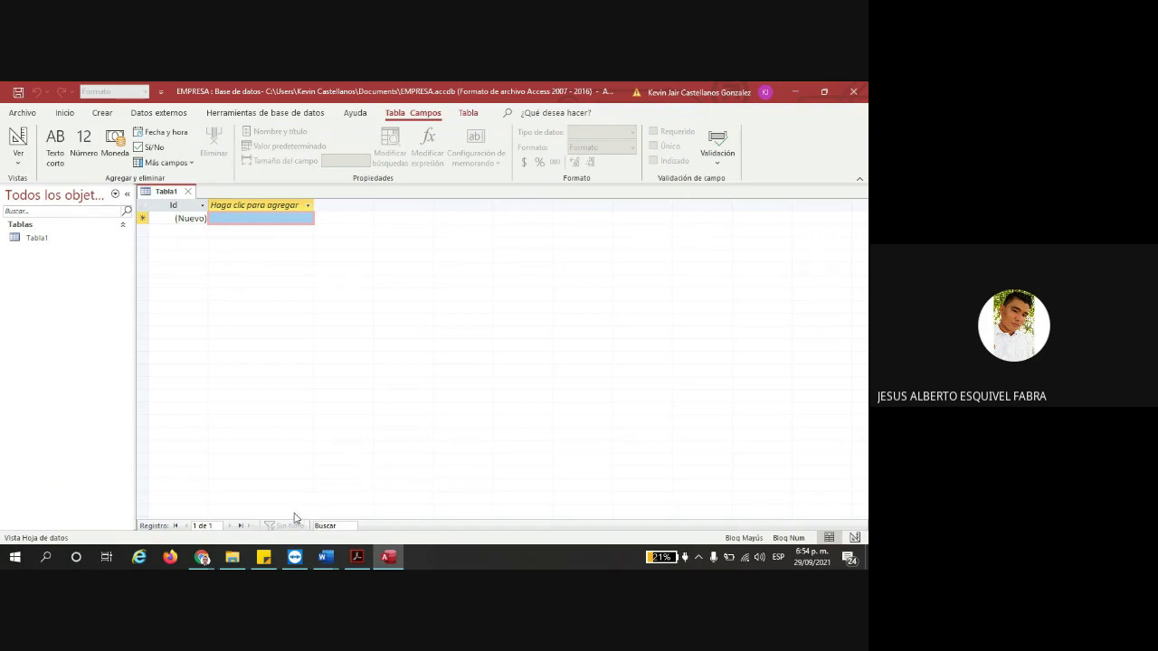
- Locate EMPRESA.accdb in the Documents folder with File Explorer, and close the folder window
mouse_move(232, 556)
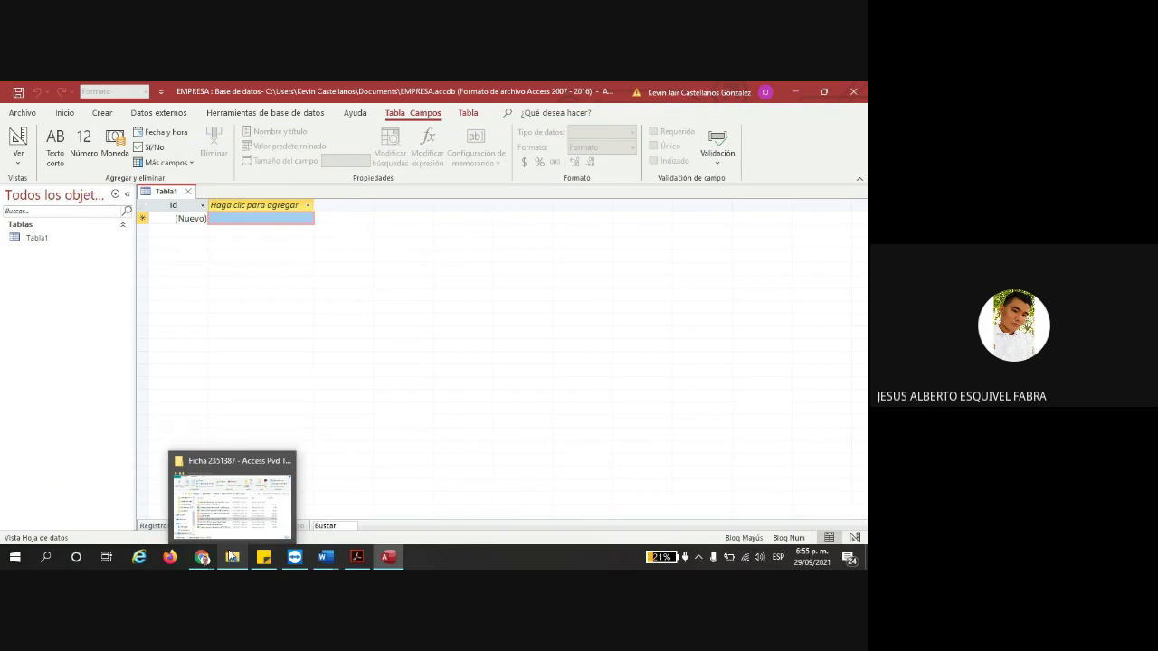
left_click(232, 556)
scroll(160, 298, "up", 5)
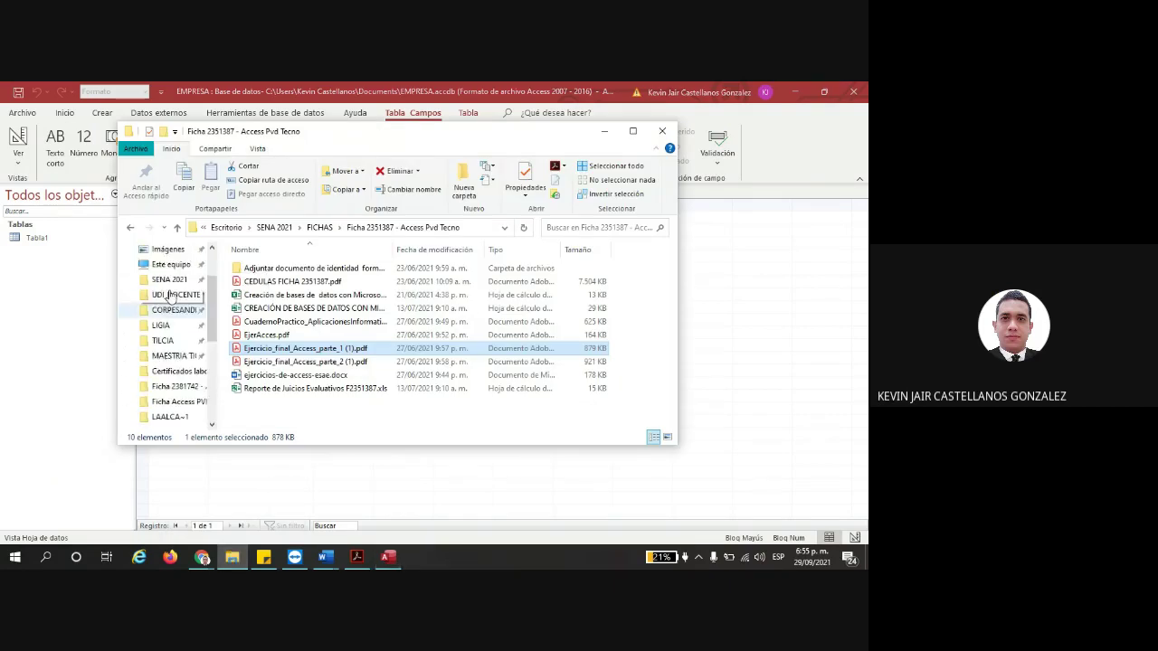
left_click(161, 304)
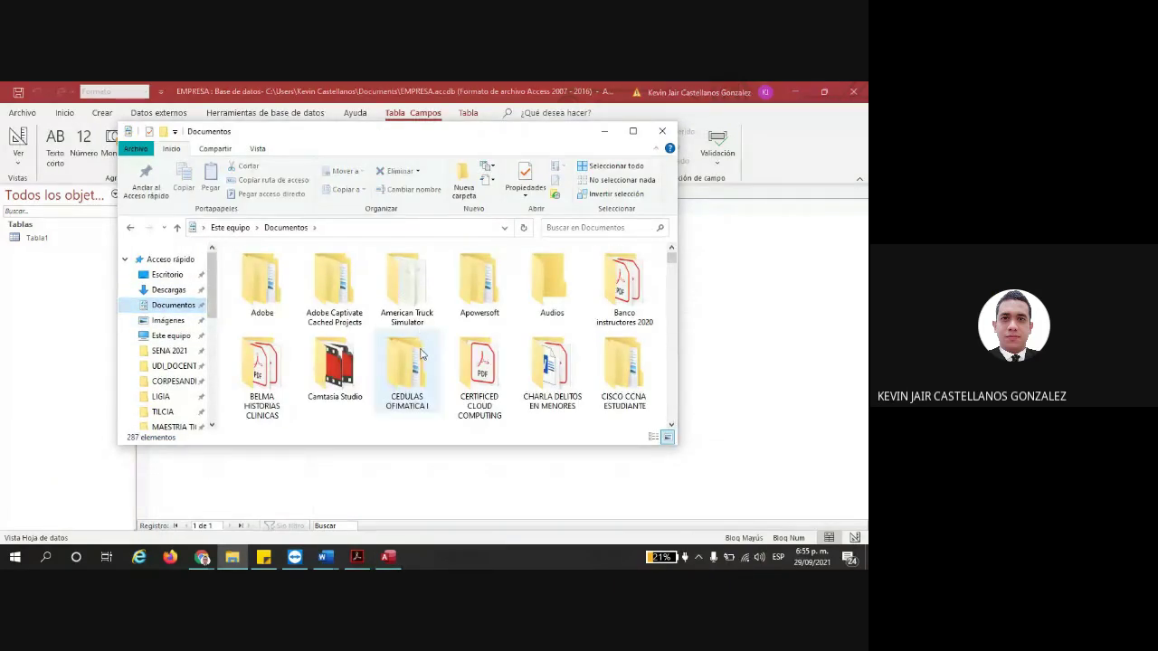
left_click(420, 354)
scroll(471, 362, "down", 10)
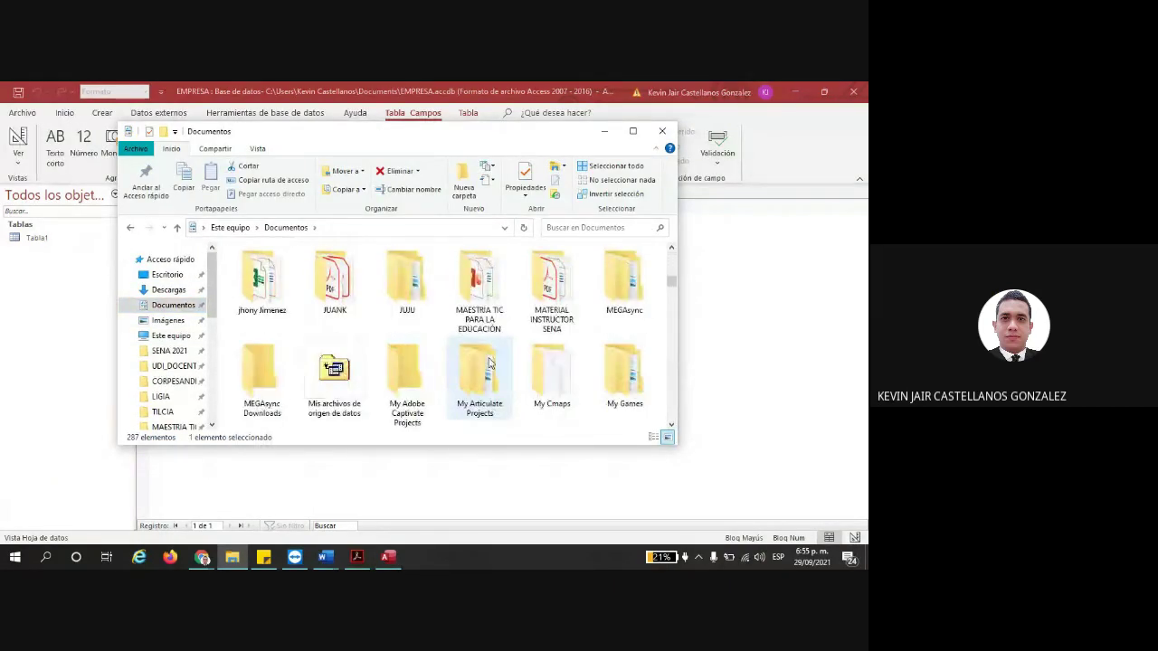
type("em")
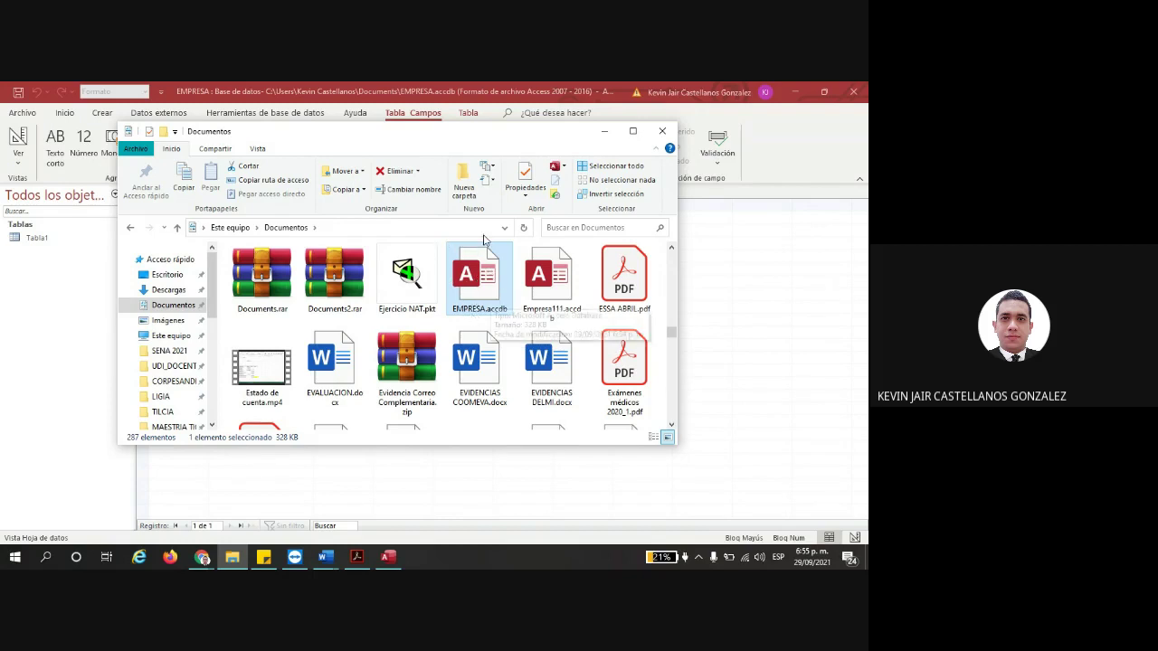
left_click(663, 133)
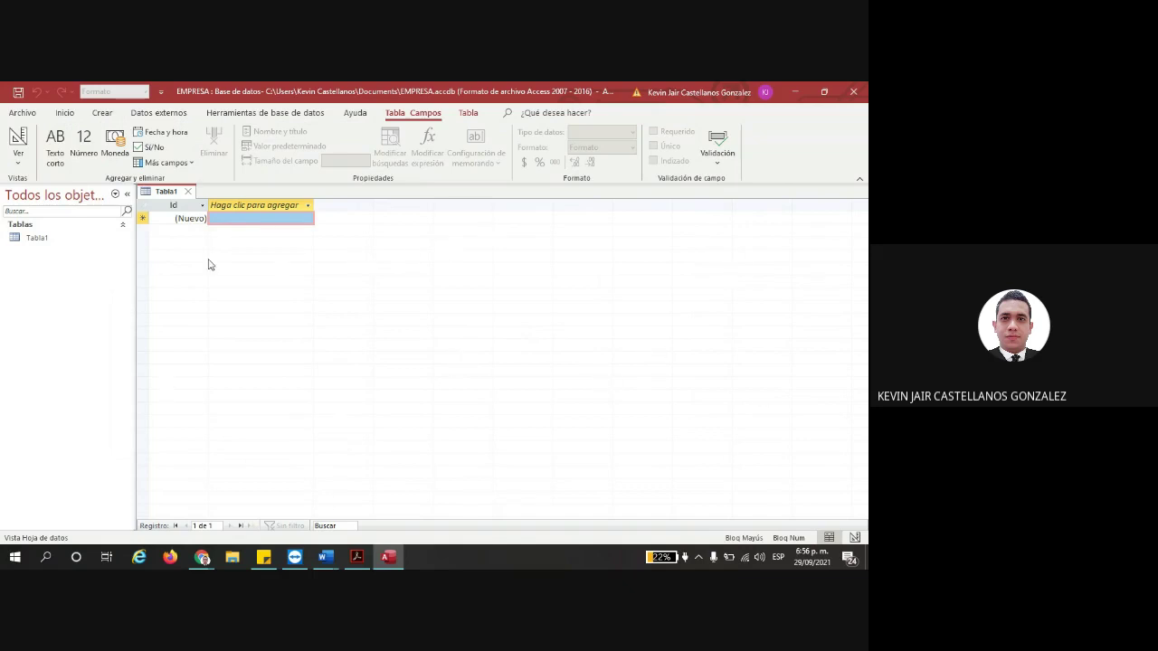
- Switch the new table to Design view, checking the exercise PDF for its name, and save it as CLIENTES
left_click(19, 161)
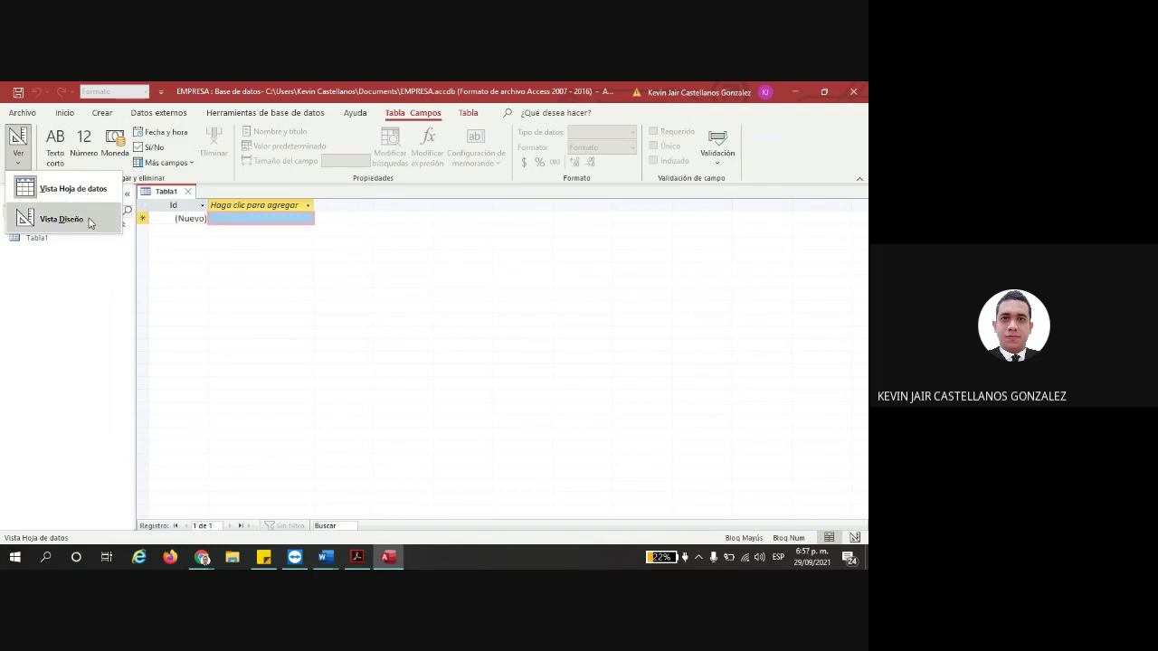
left_click(62, 219)
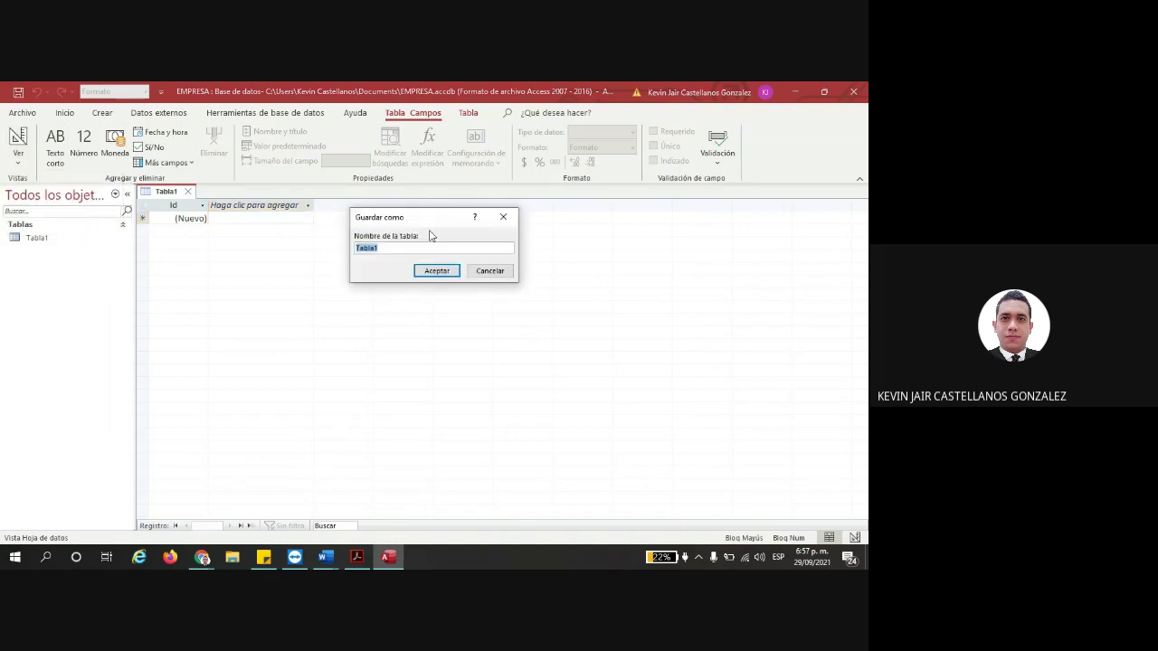
left_click_drag(415, 223, 381, 262)
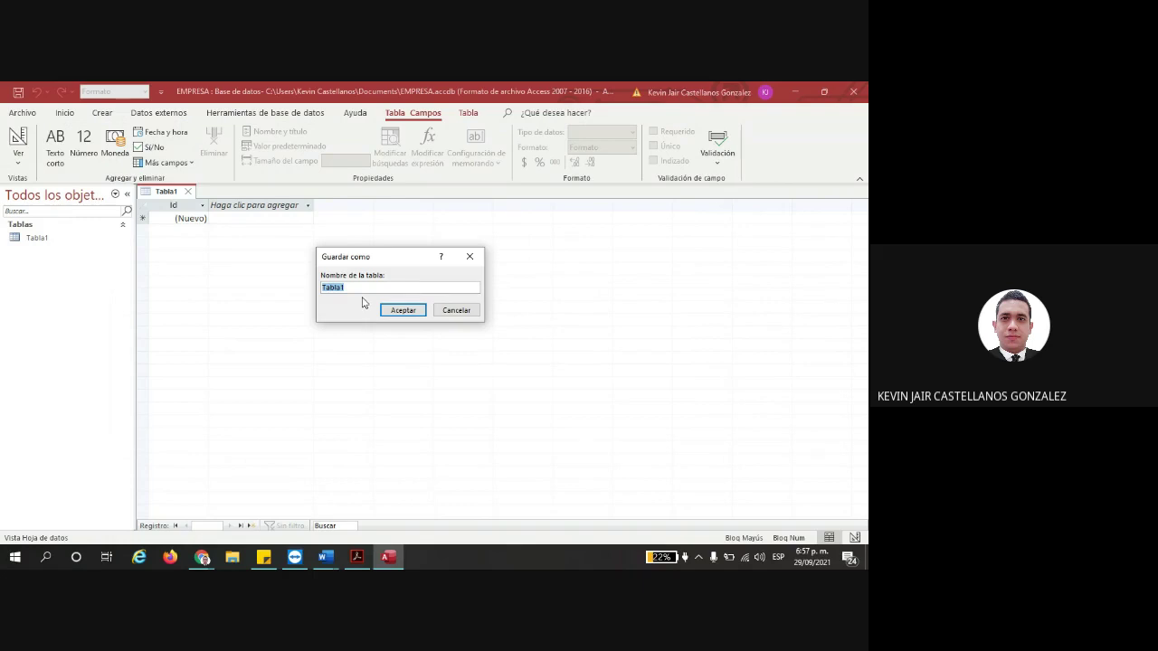
left_click(364, 287)
left_click_drag(353, 287, 302, 289)
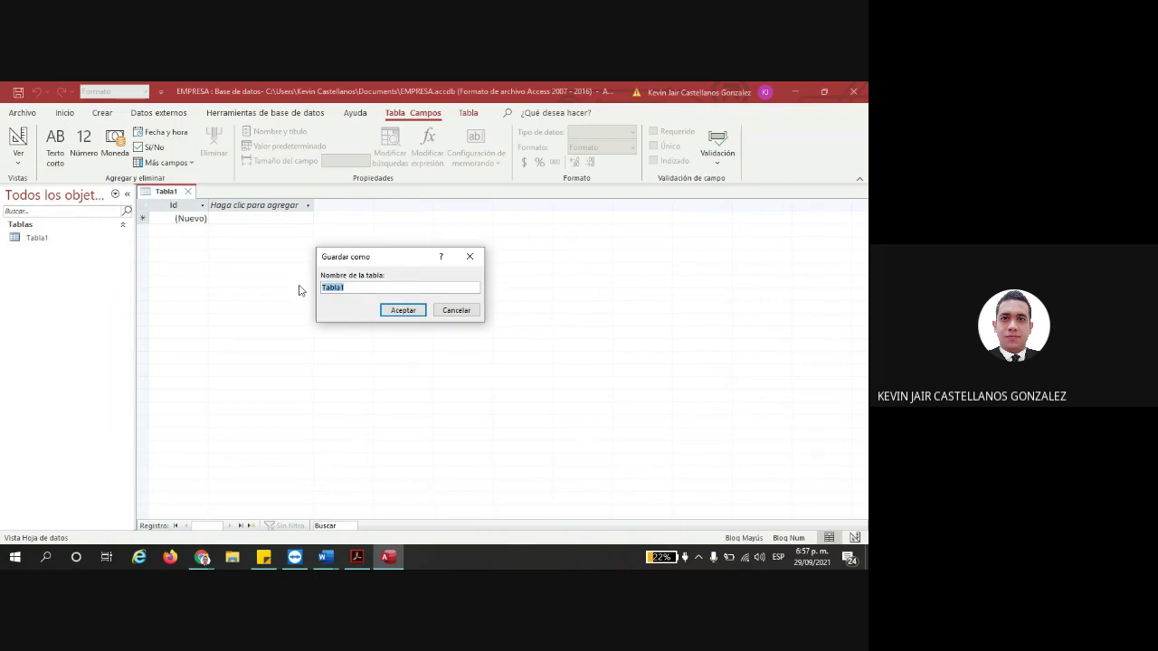
left_click(356, 557)
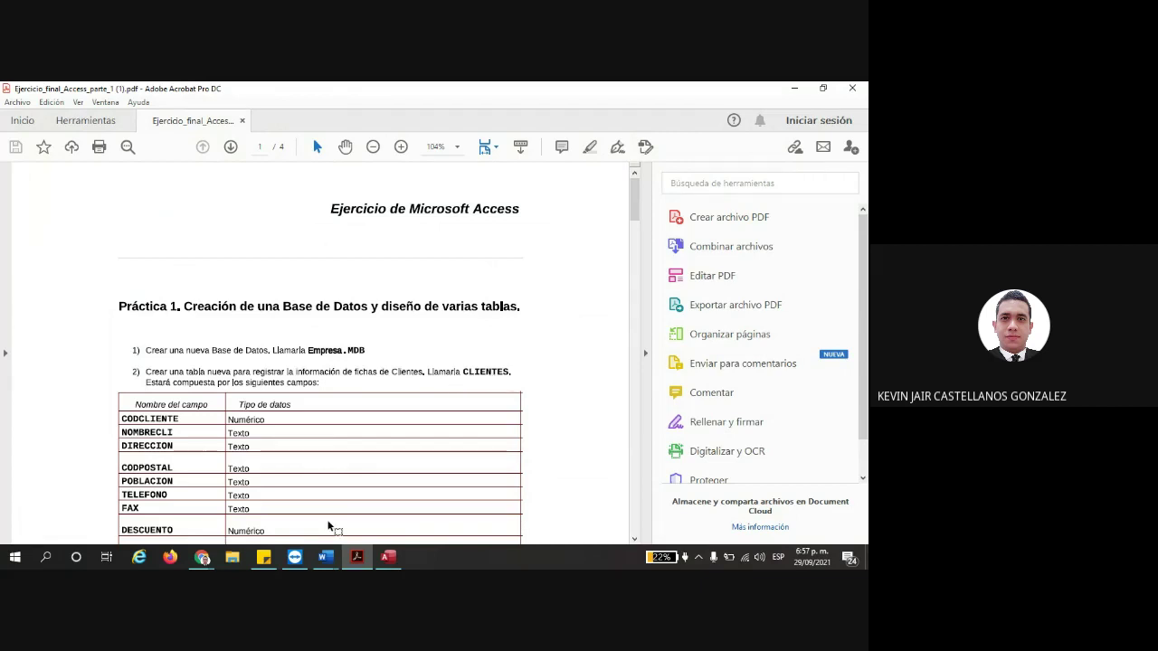
left_click(390, 558)
type("C")
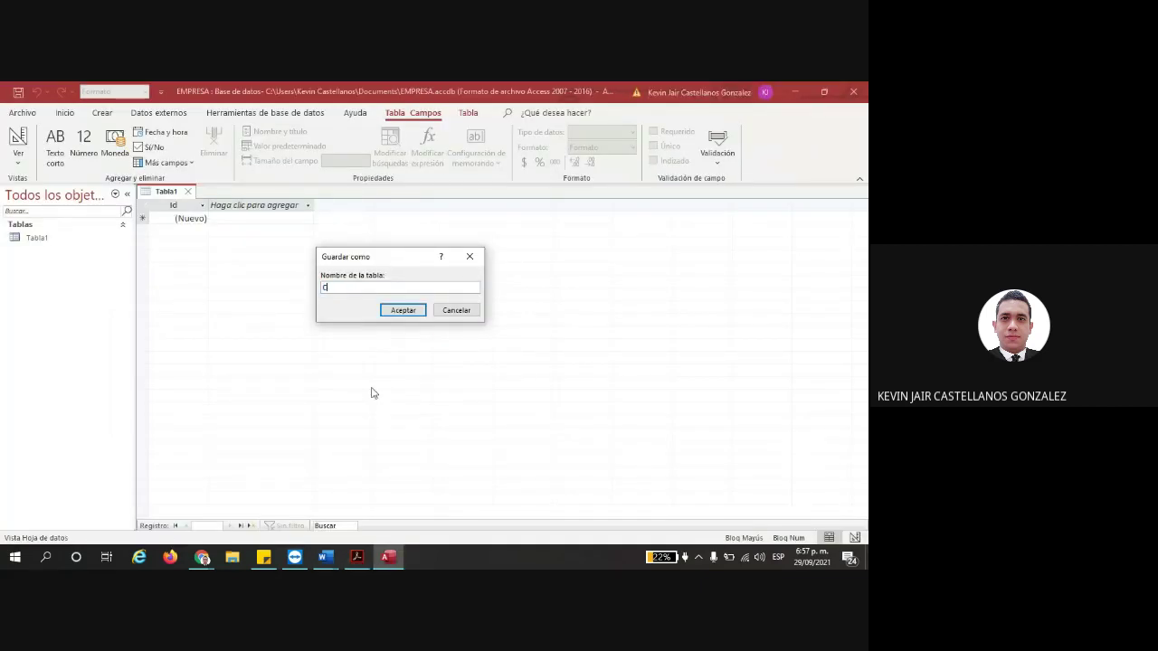
type("LIENTES")
left_click(403, 311)
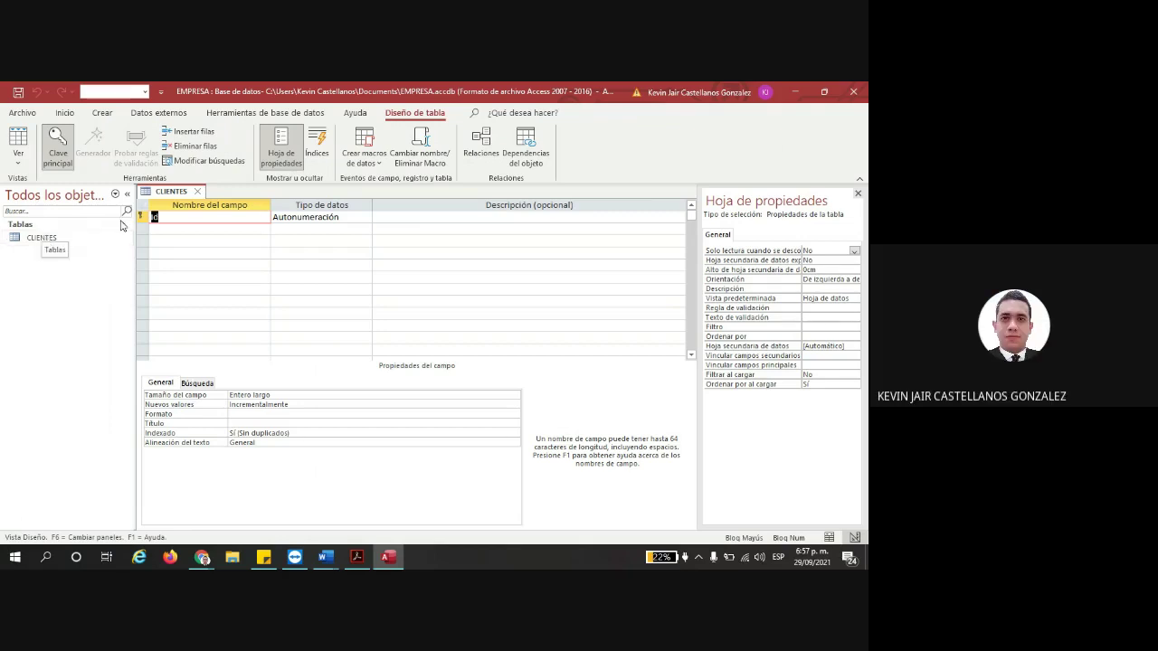
- Following the field list in the exercise PDF, rename the first field of CLIENTES to CODCLIENTE and set its data type to Número
left_click(169, 219)
left_click(357, 557)
scroll(191, 408, "down", 2)
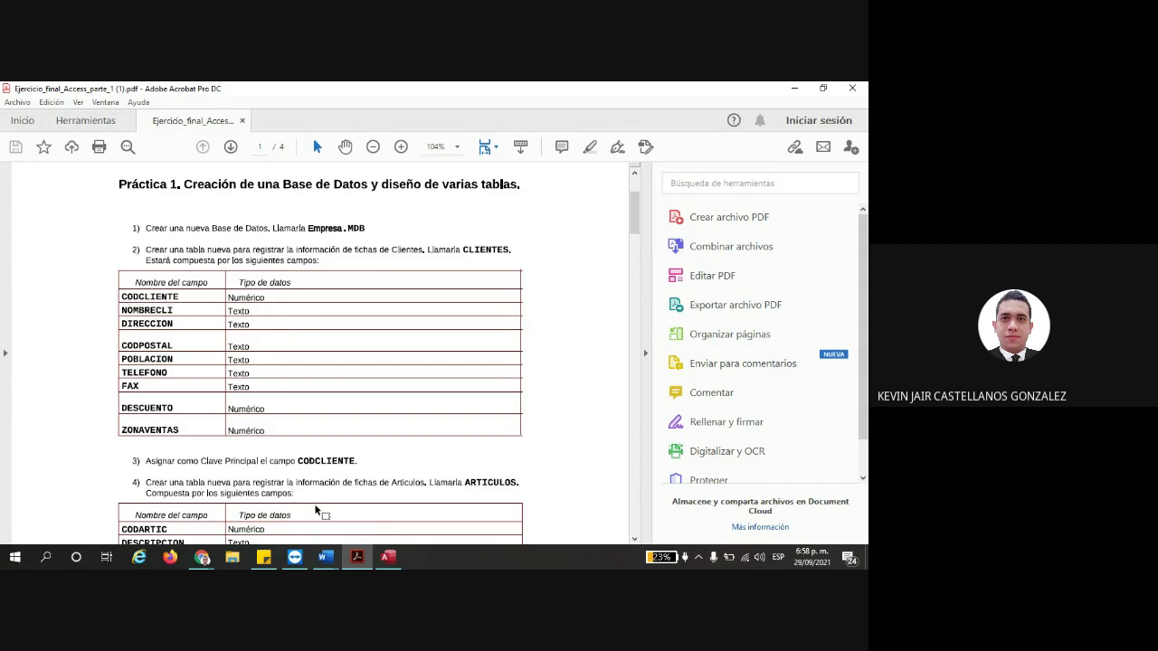
left_click(381, 558)
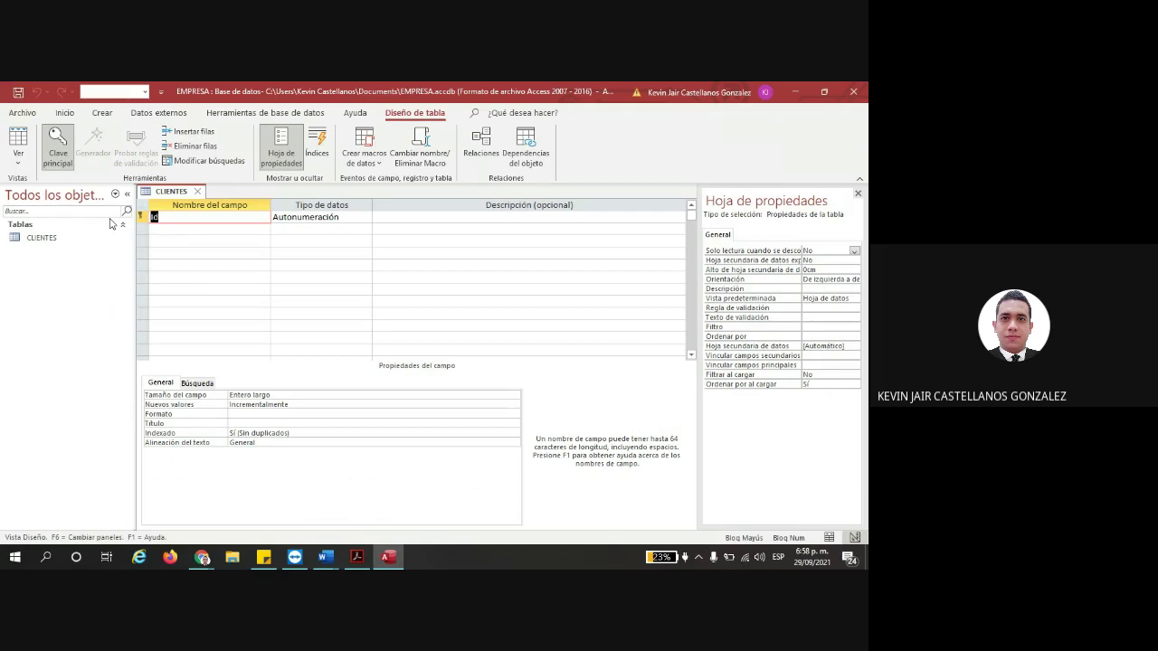
type("CODCLIENTE")
left_click(358, 218)
left_click(365, 218)
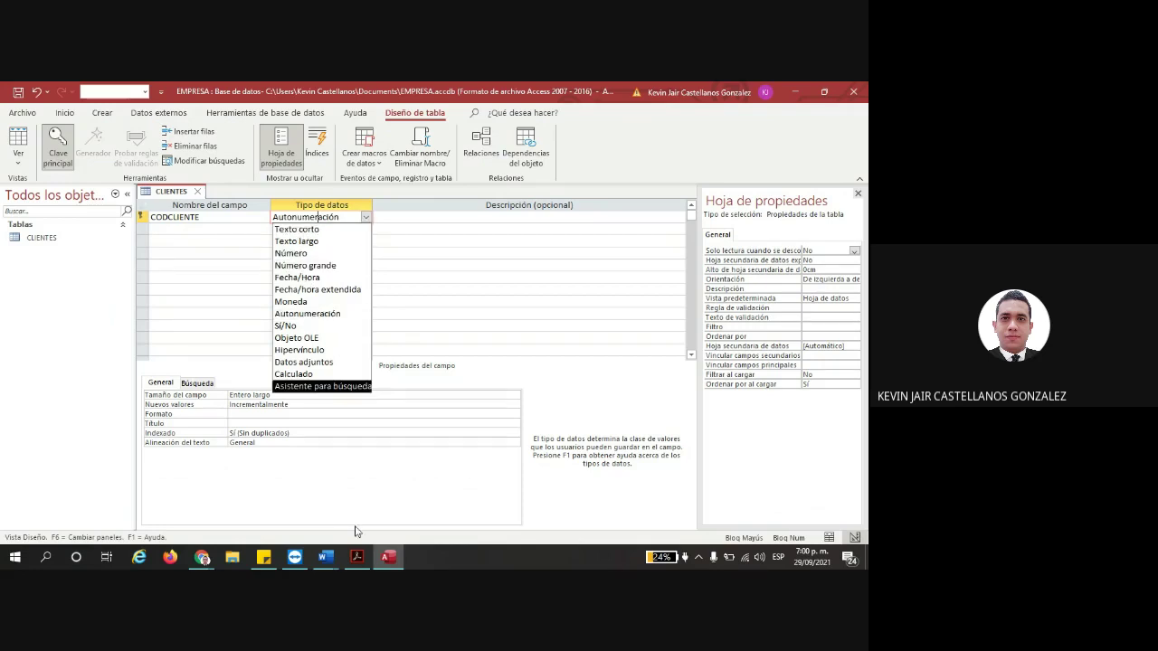
left_click(358, 557)
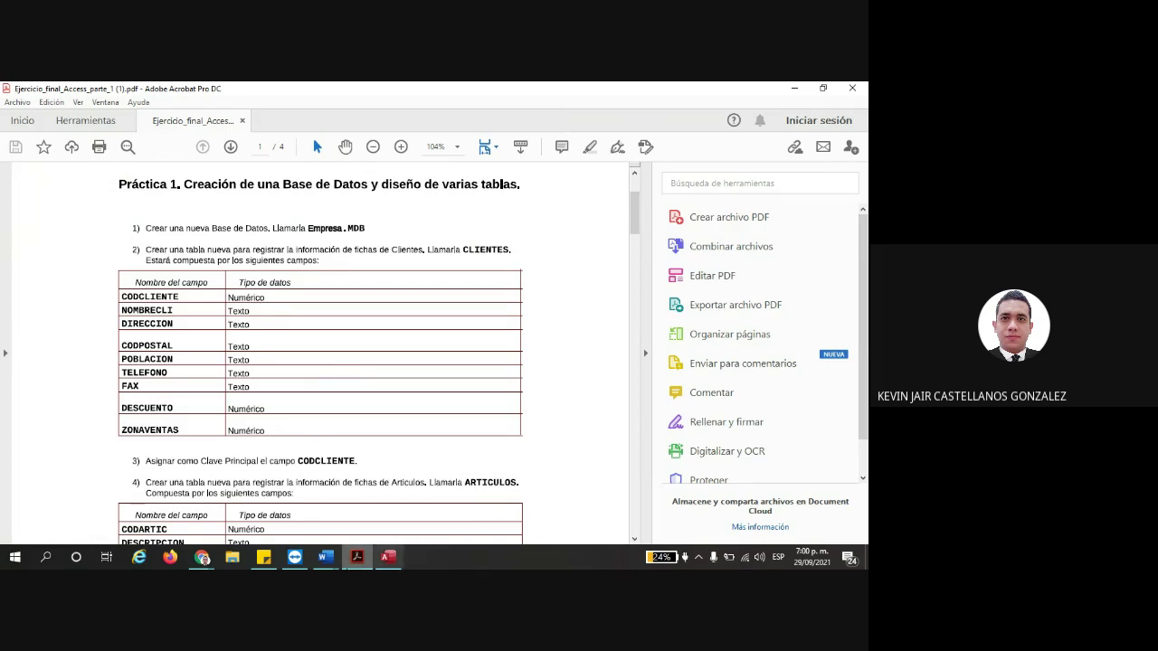
left_click(390, 558)
left_click(366, 217)
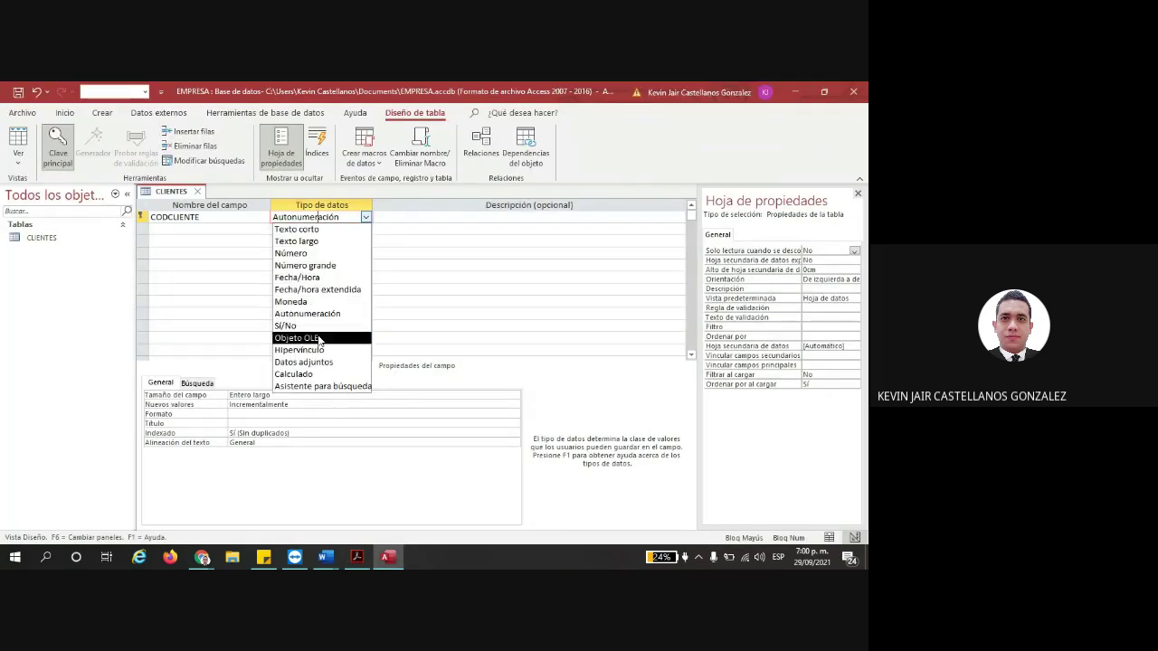
left_click(298, 253)
- Add the NOMBRECLI field with data type Texto corto, checking its name and type in the exercise PDF
left_click(231, 229)
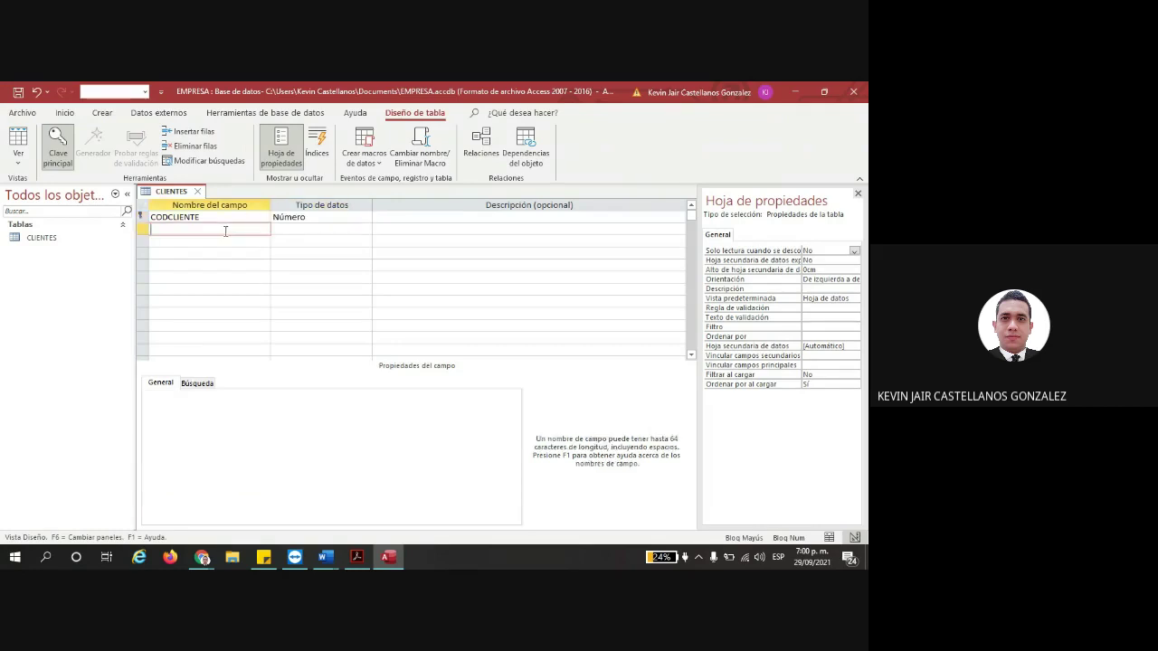
key("alt+Tab")
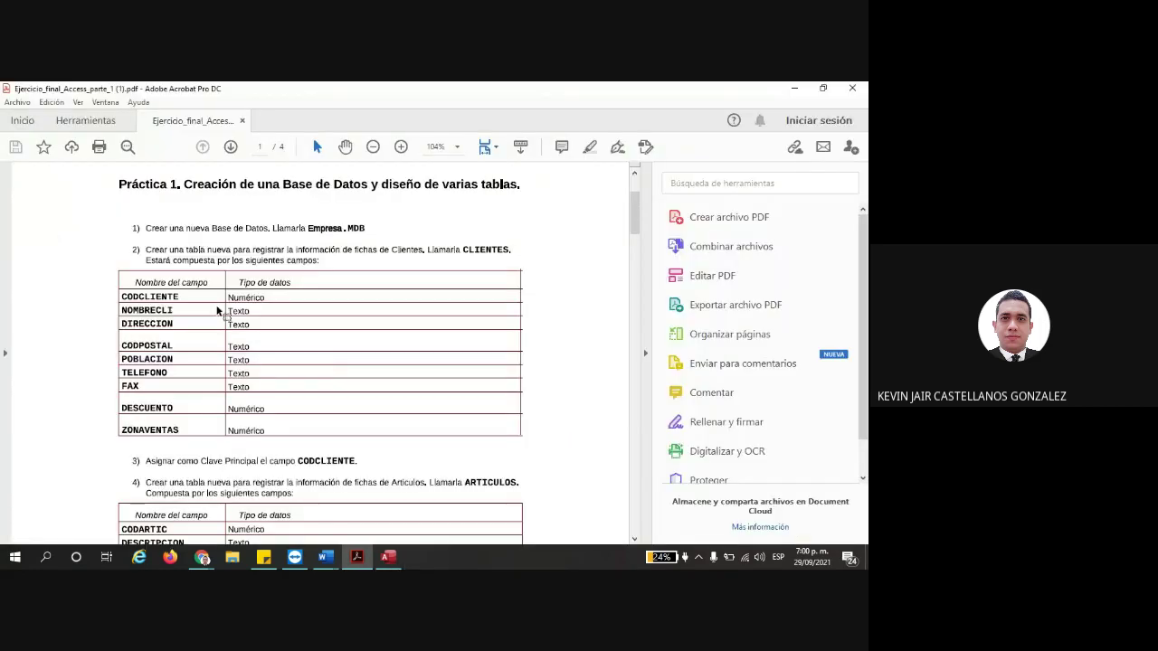
key("alt+Tab")
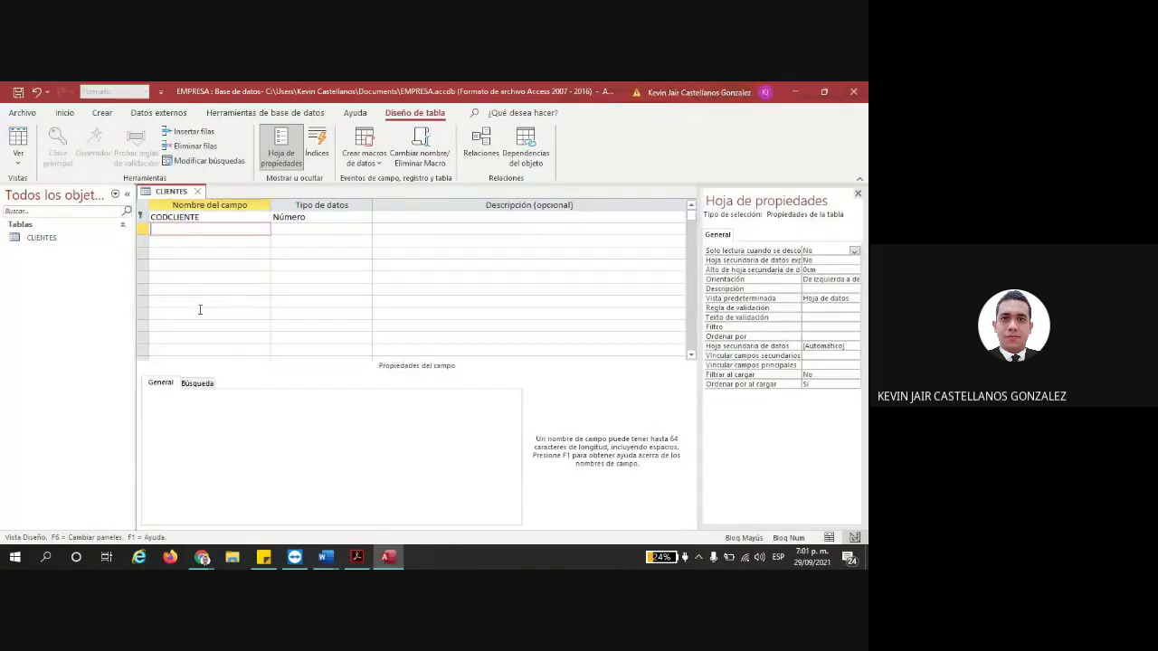
type("NOMBRECLI")
key("Tab")
key("alt+Tab")
key("alt+Tab")
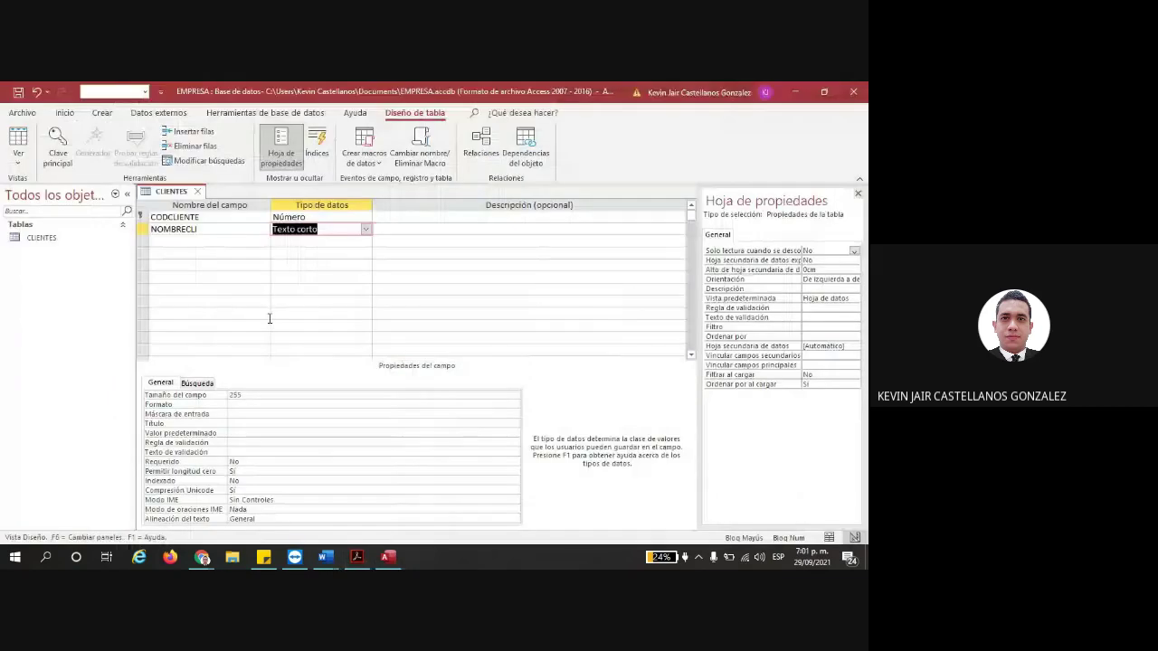
key("Tab")
key("Tab")
- Add the DIRECCION and CODPOSTAL fields from the PDF list, both with data type Texto corto
key("alt+Tab")
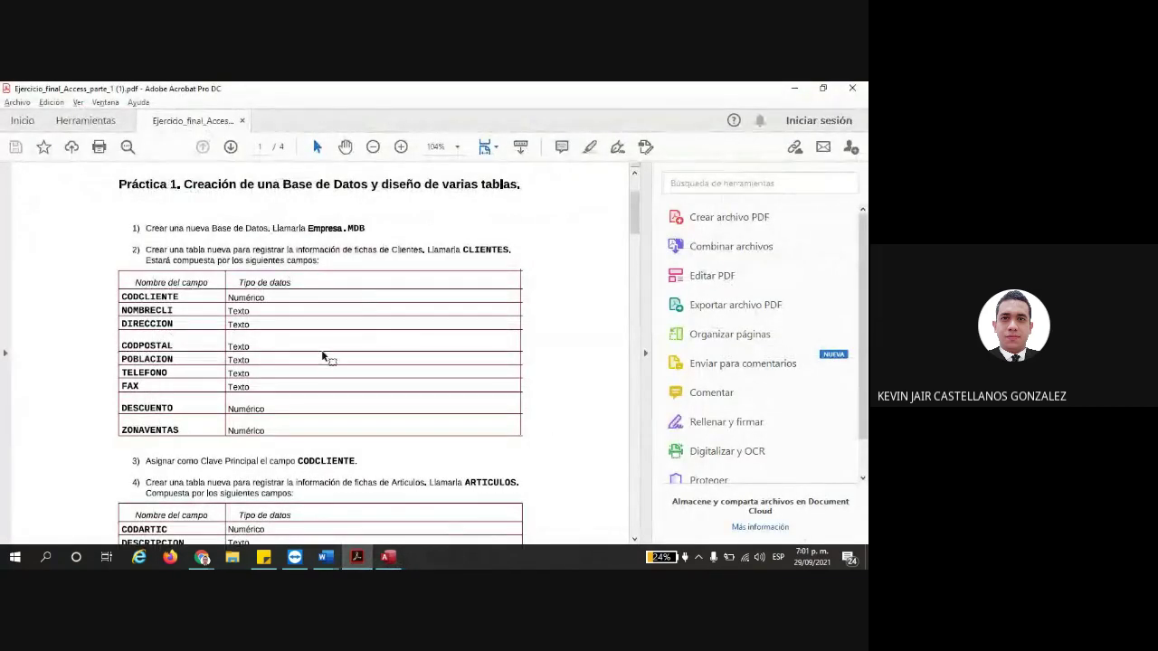
key("alt+Tab")
type("DIRECCION")
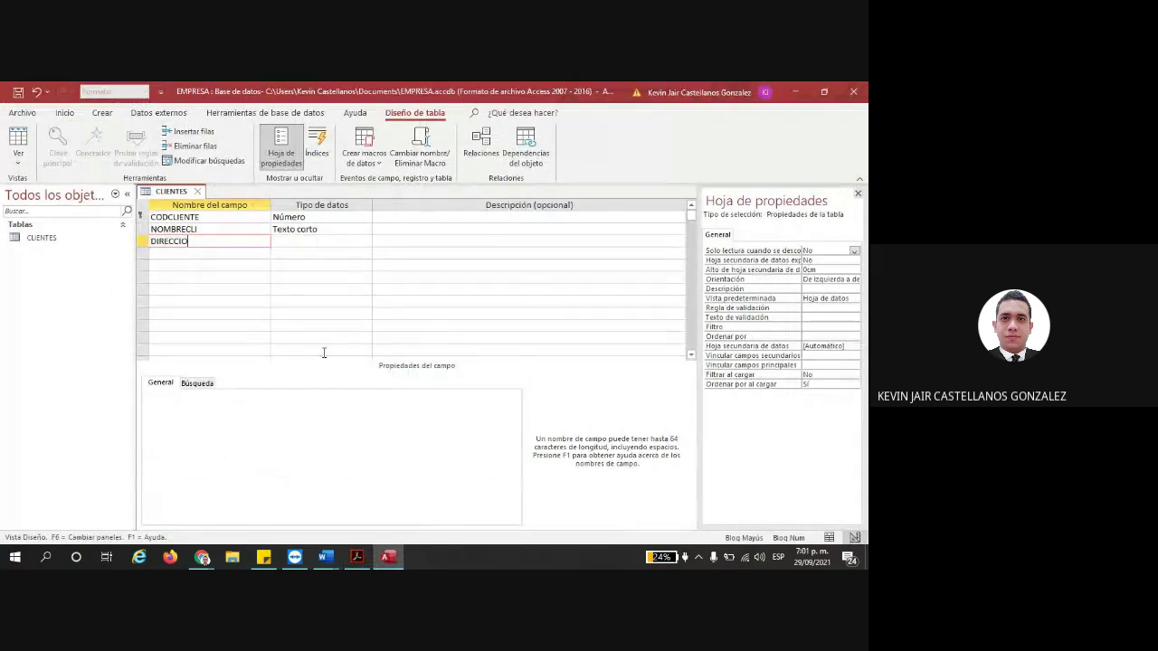
key("Tab")
key("Tab")
key("Tab")
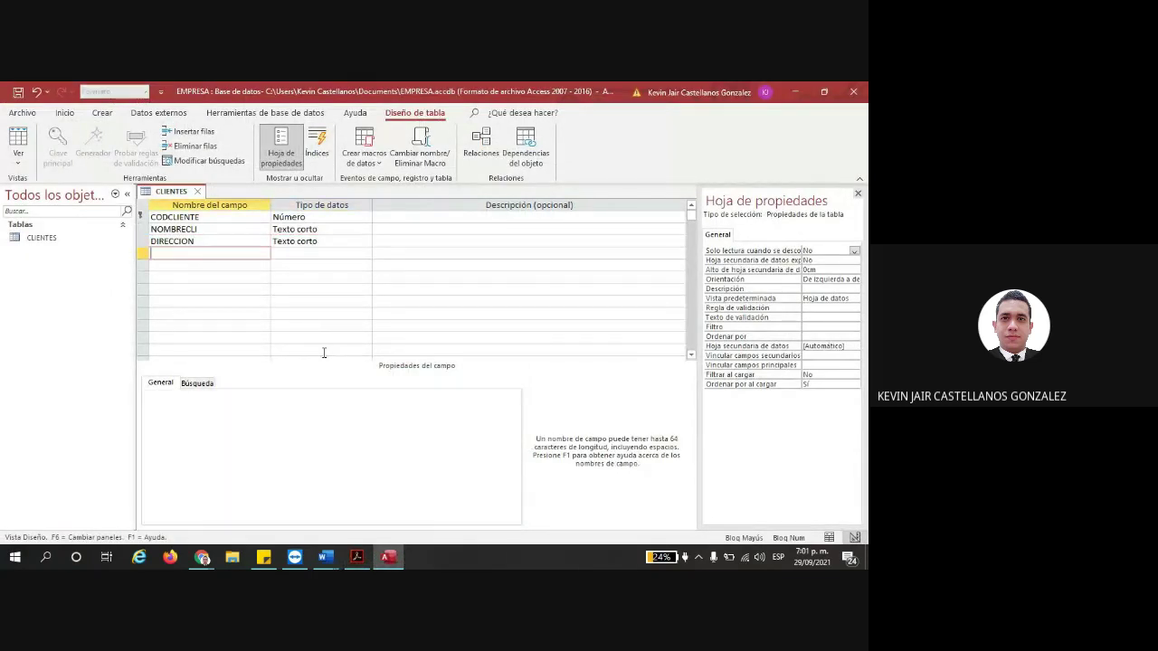
type("CODPOSTAL")
key("Tab")
key("Tab")
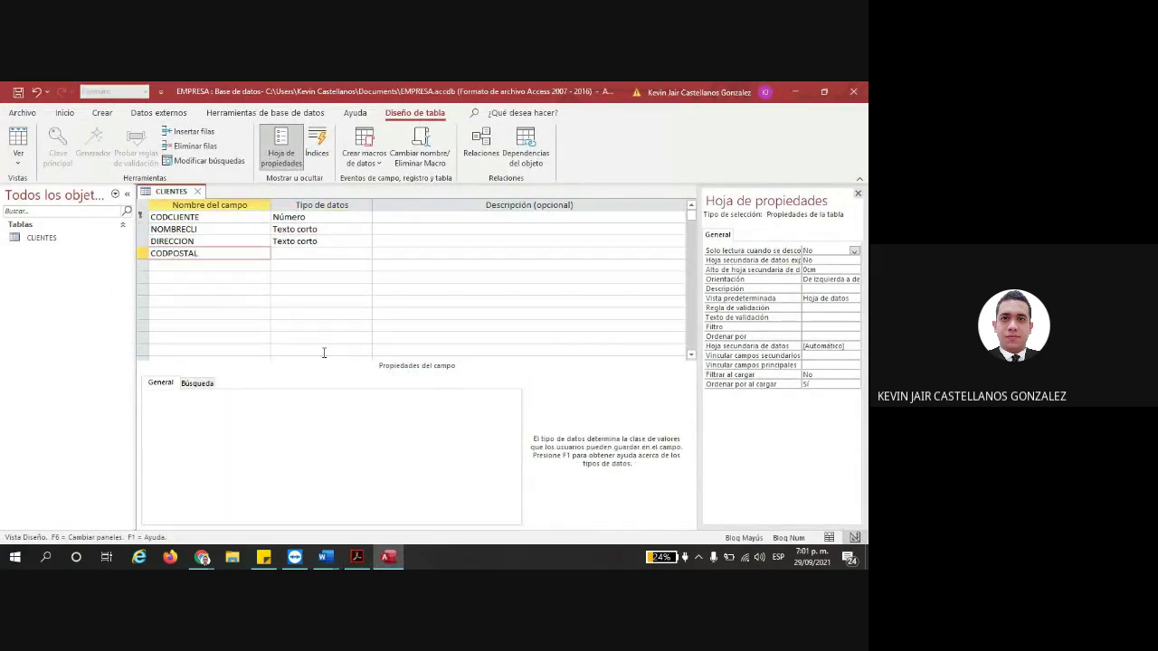
- Check the remaining fields in the PDF and add POBLACION and TELEFONO as Texto corto fields
key("alt+Tab")
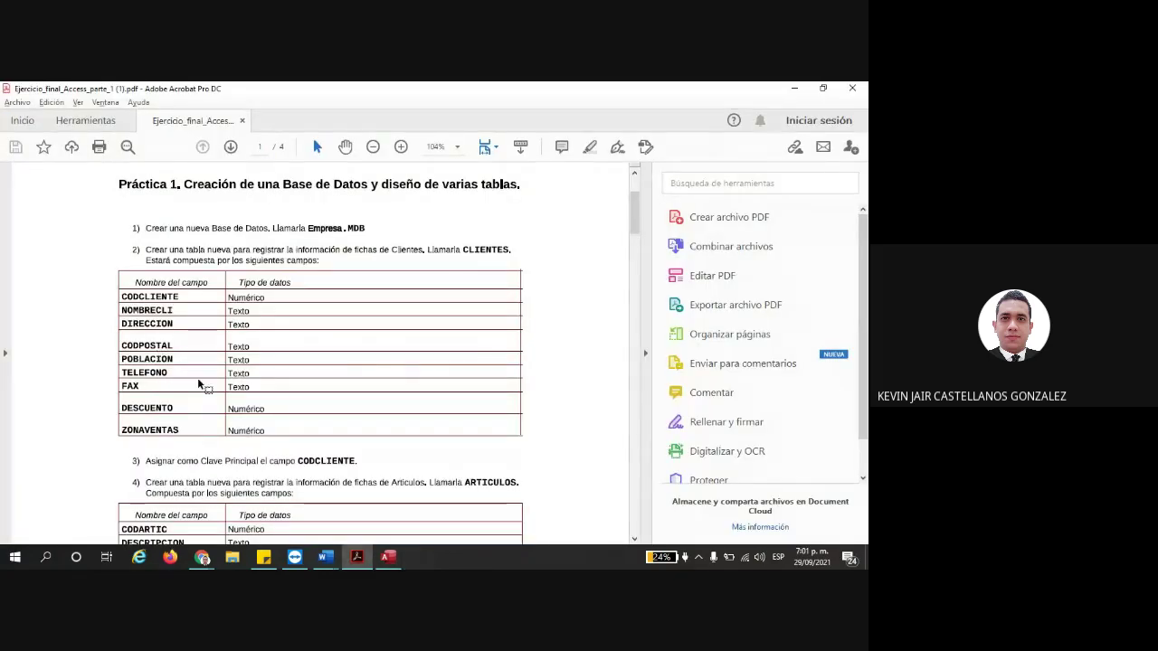
key("alt+Tab")
type("POBLACION")
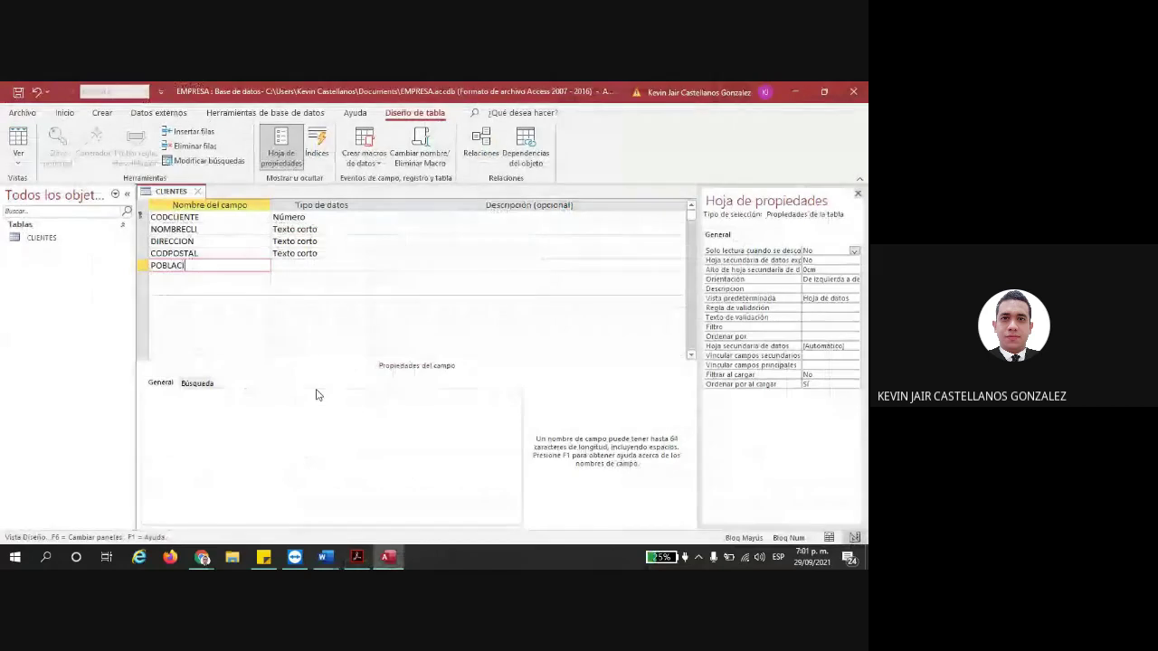
key("Tab")
key("Tab")
key("Tab")
type("TELEFONO")
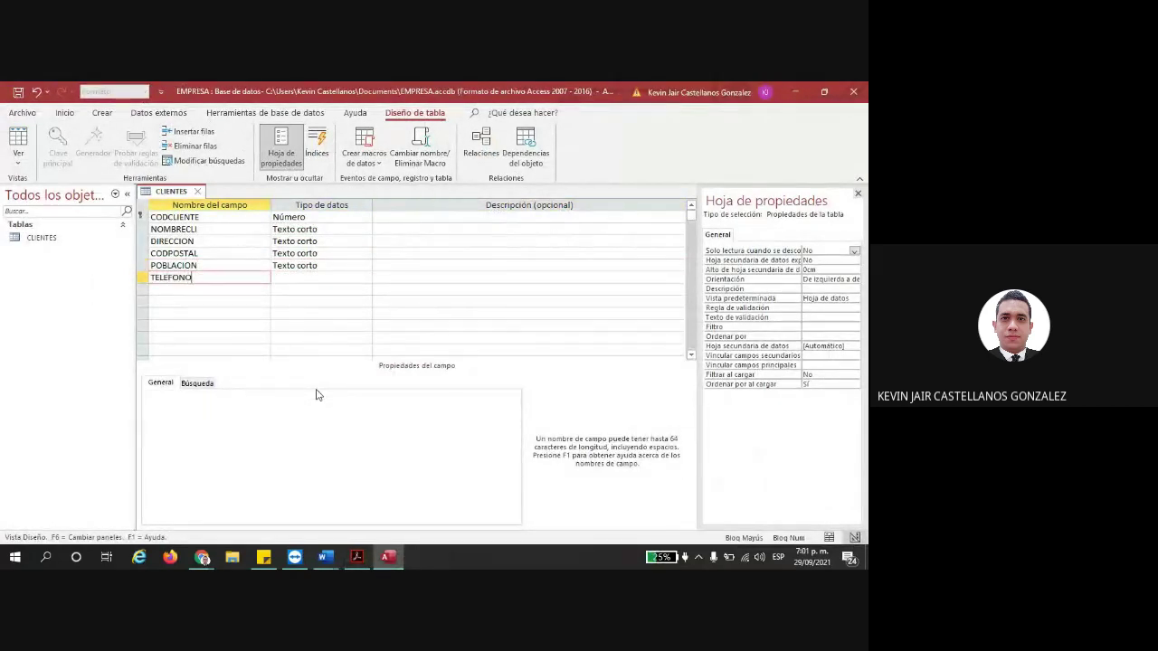
key("Tab")
key("Tab")
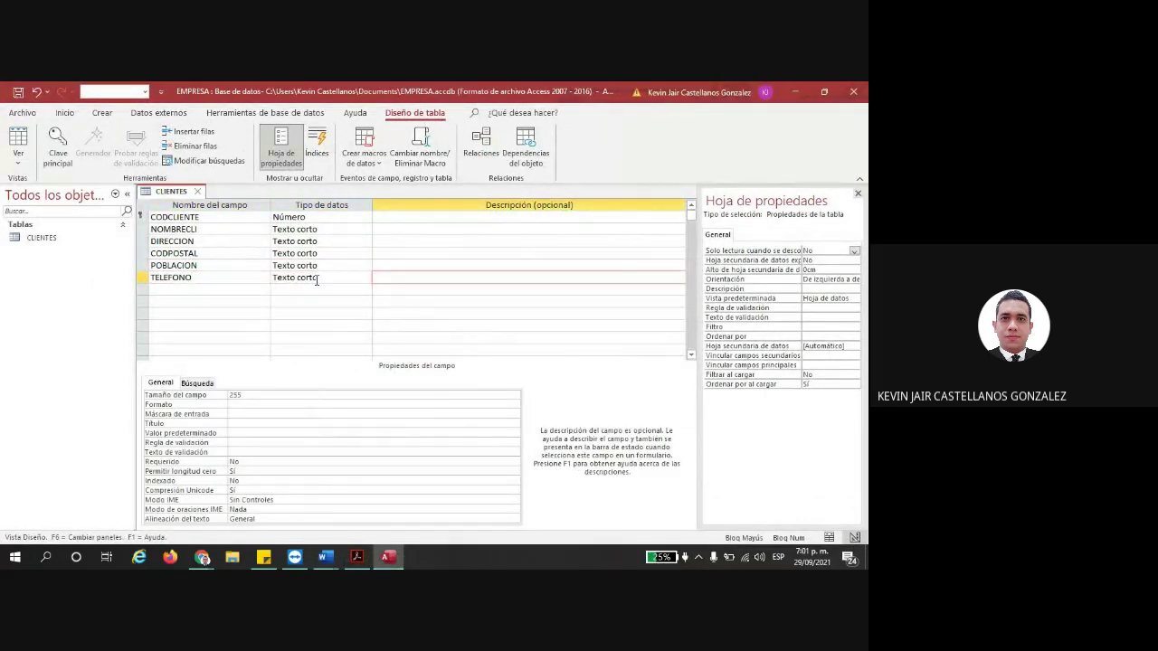
- Try the Número data type on the TELEFONO field and set it back to Texto corto
left_click(314, 277)
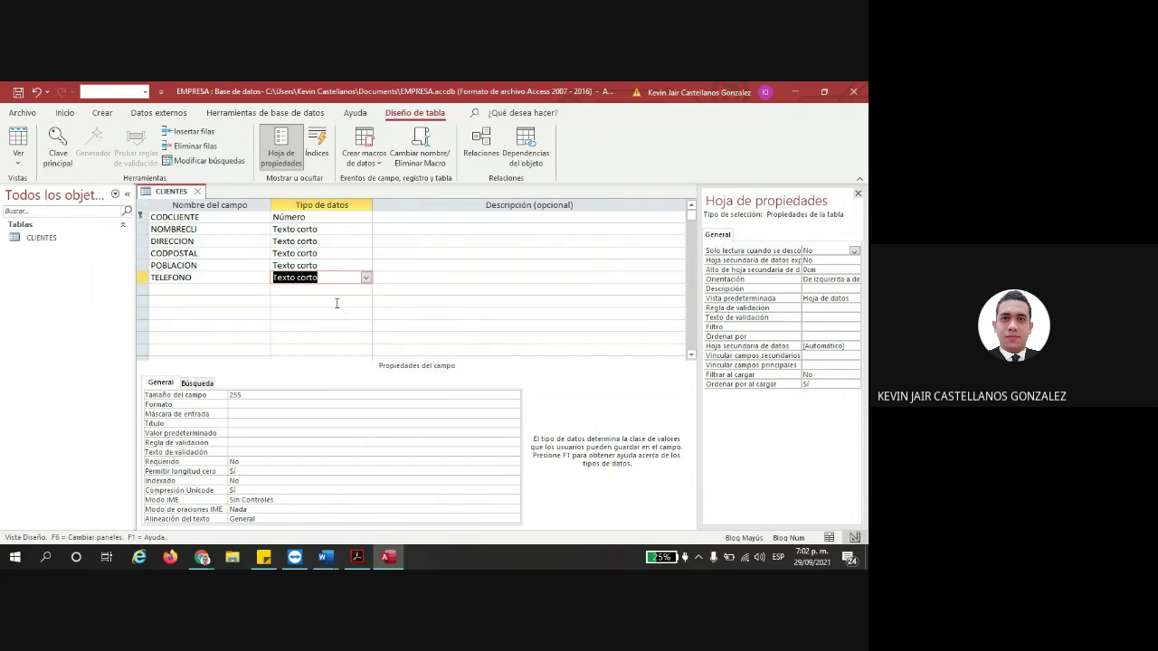
left_click(364, 277)
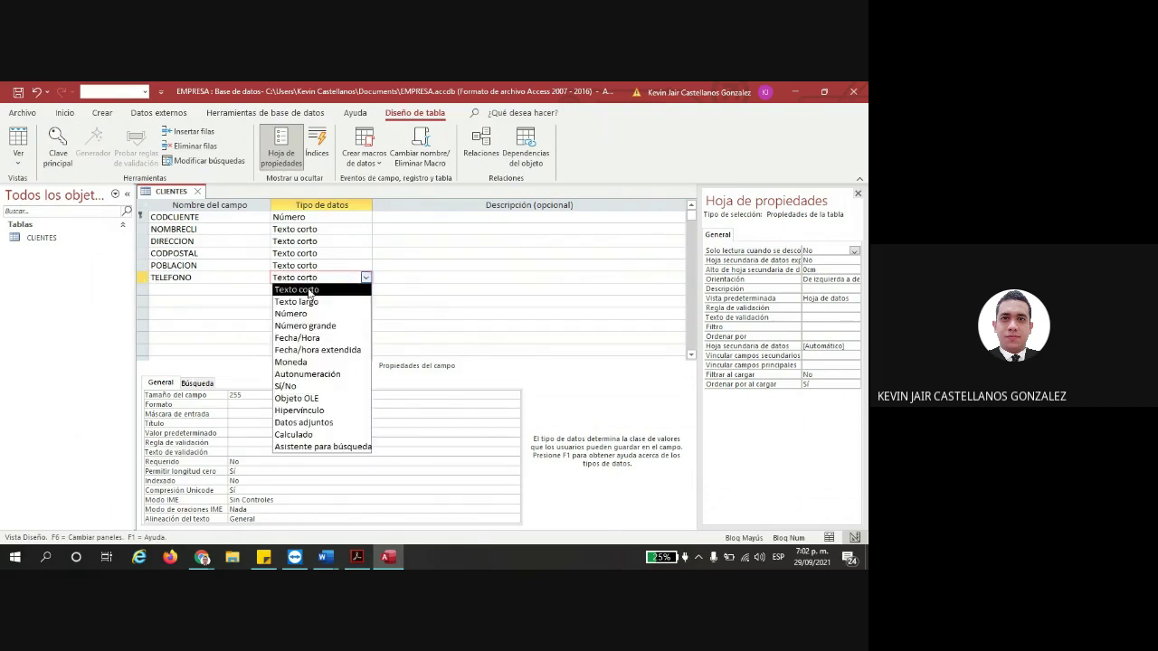
left_click(305, 315)
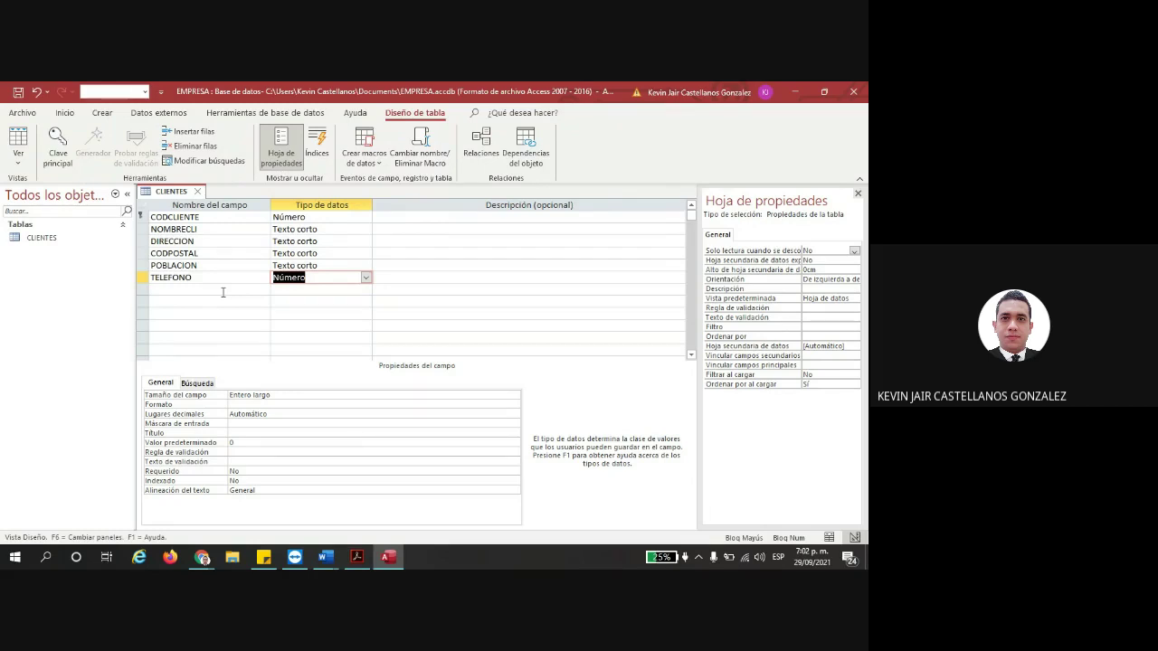
left_click(310, 278)
left_click(365, 278)
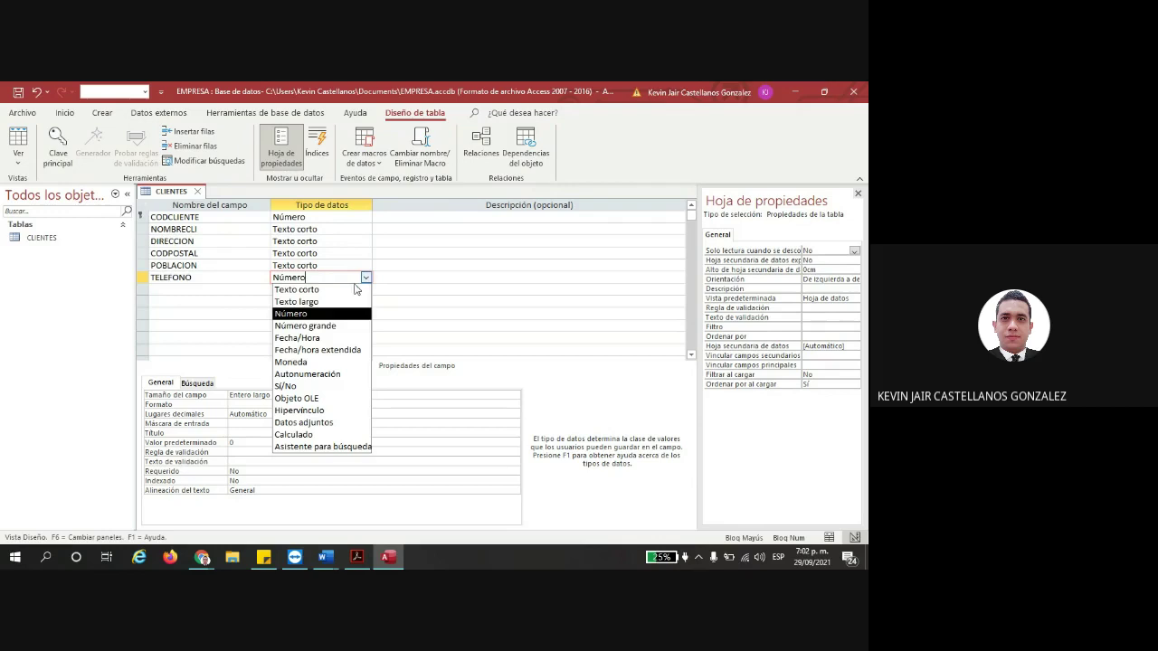
left_click(308, 291)
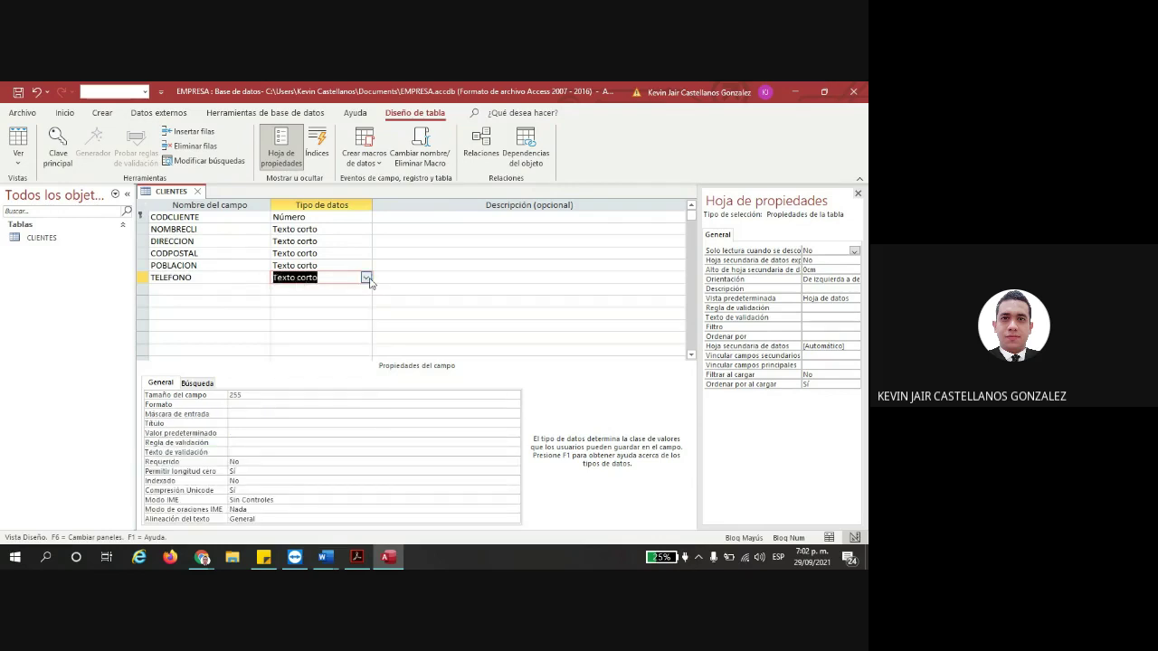
- Write a sample phone number with extensions in the TELEFONO description as a demonstration, and clear it again
key("Return")
type("645")
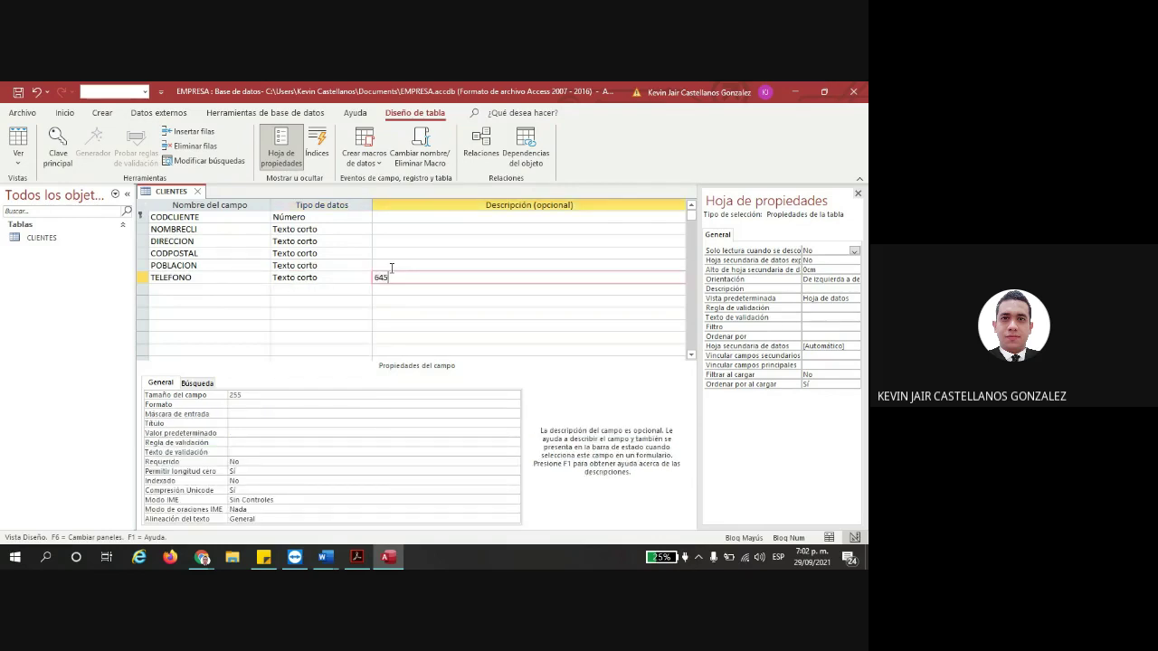
type("2525 EXT 2050 - 2060")
left_click_drag(470, 280, 368, 278)
left_click(480, 277)
left_click_drag(480, 277, 333, 277)
key("BackSpace")
- Check the next field in the exercise PDF and add FAX with data type Texto corto
left_click(211, 290)
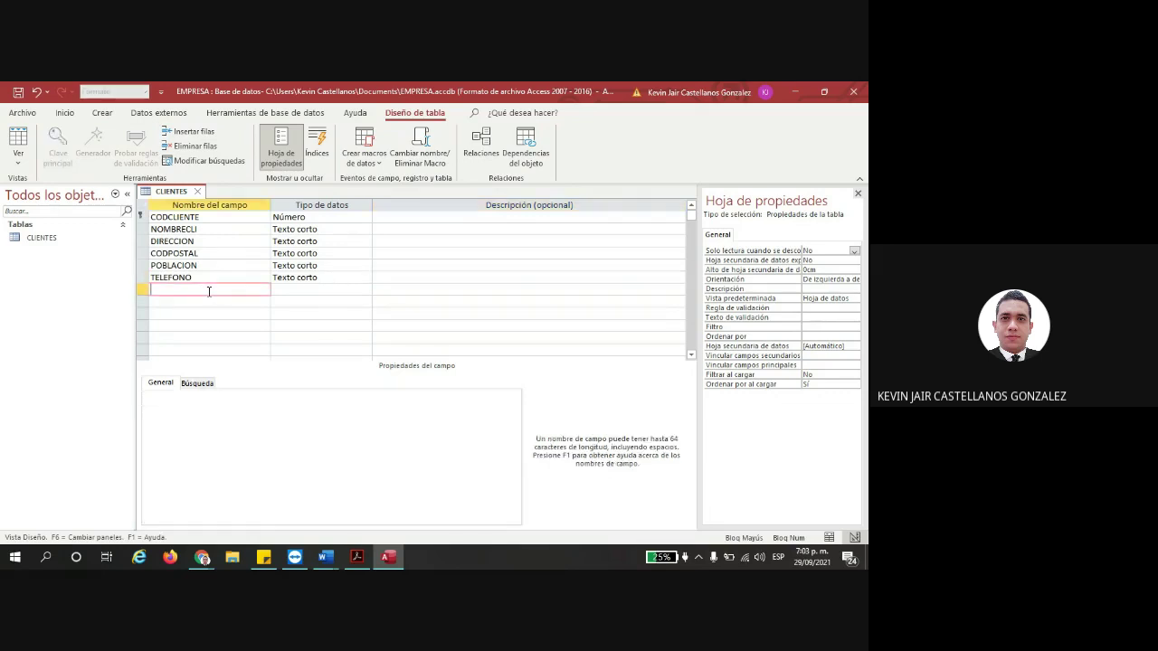
key("alt+Tab")
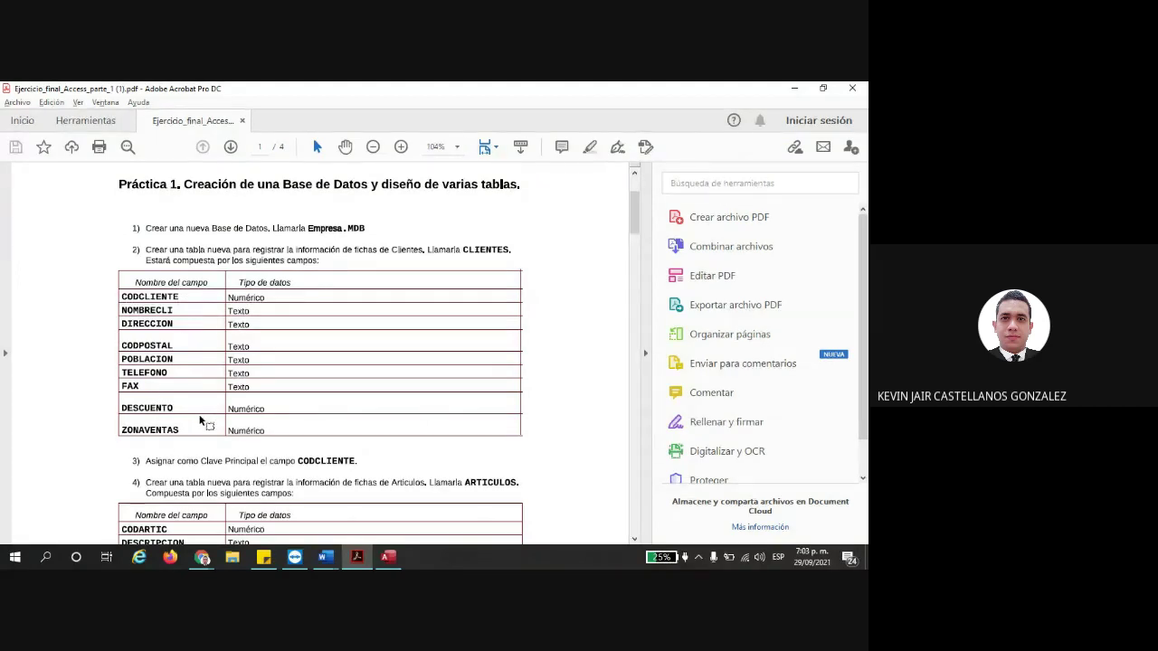
key("alt+Tab")
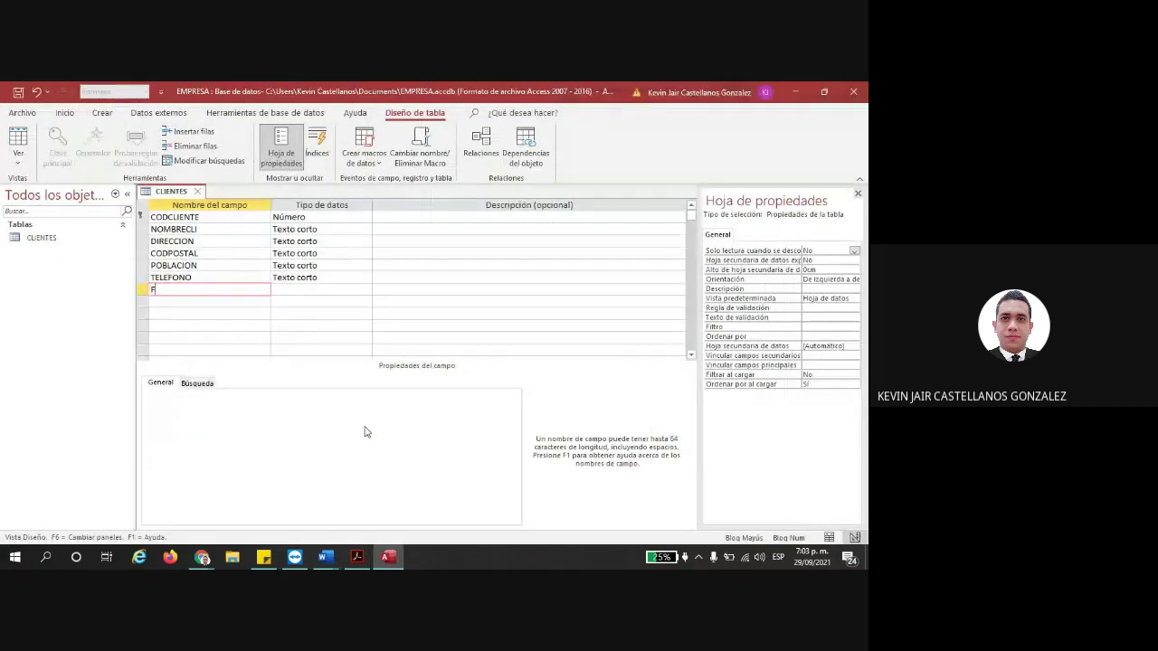
type("FAX")
key("Return")
key("Return")
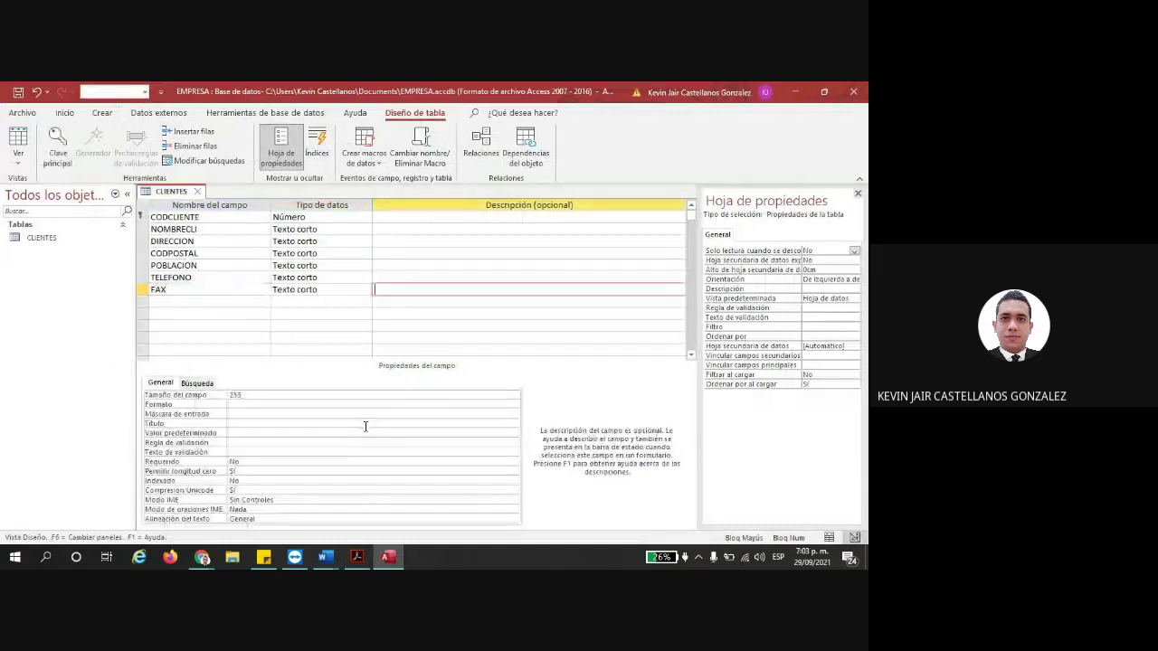
- Add a DESCUENTO field below FAX in CLIENTES and set its data type to Número
key("Return")
type("DESCUET")
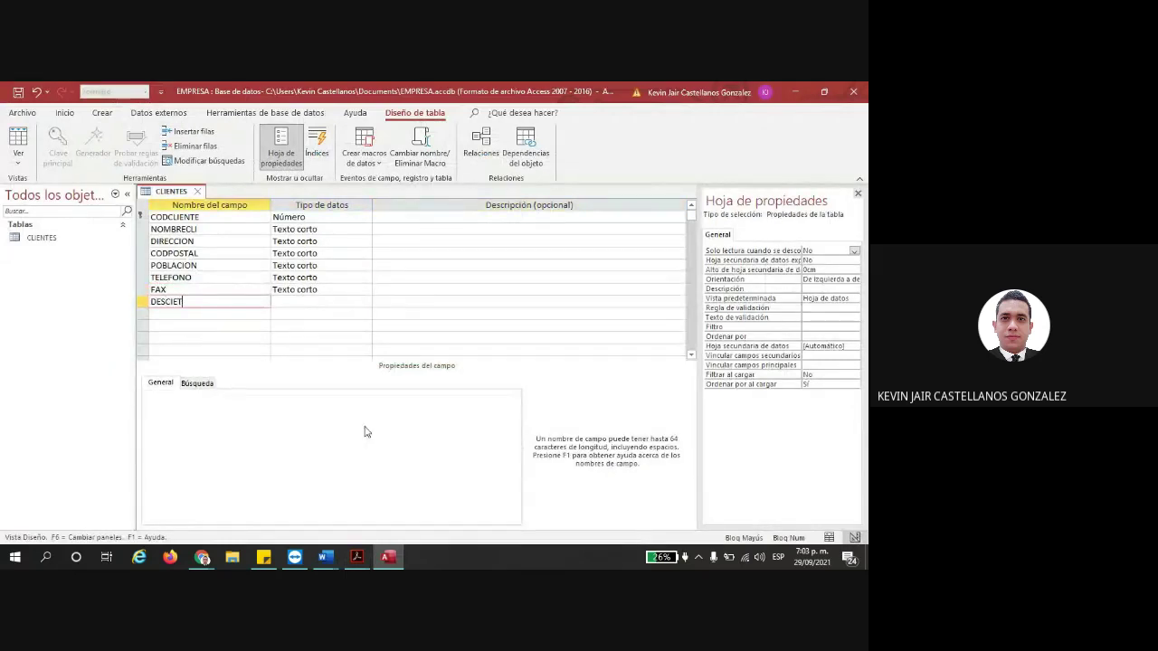
key("BackSpace")
key("BackSpace")
type("UENTO")
key("Return")
key("Down")
key("Up")
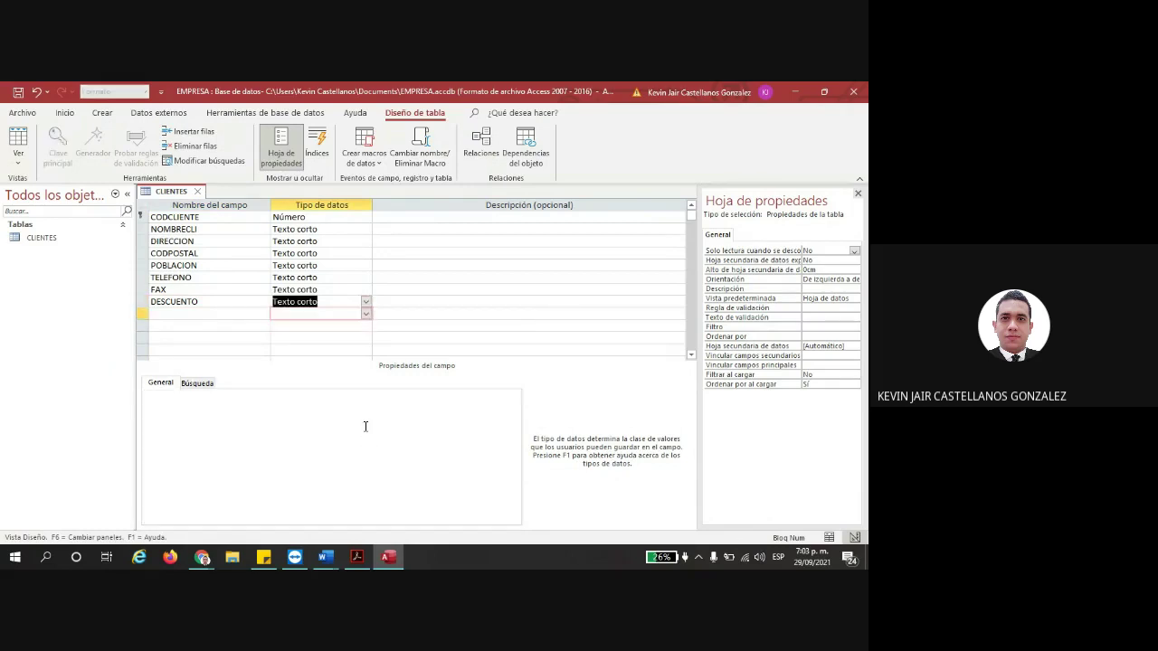
left_click(364, 303)
left_click(320, 340)
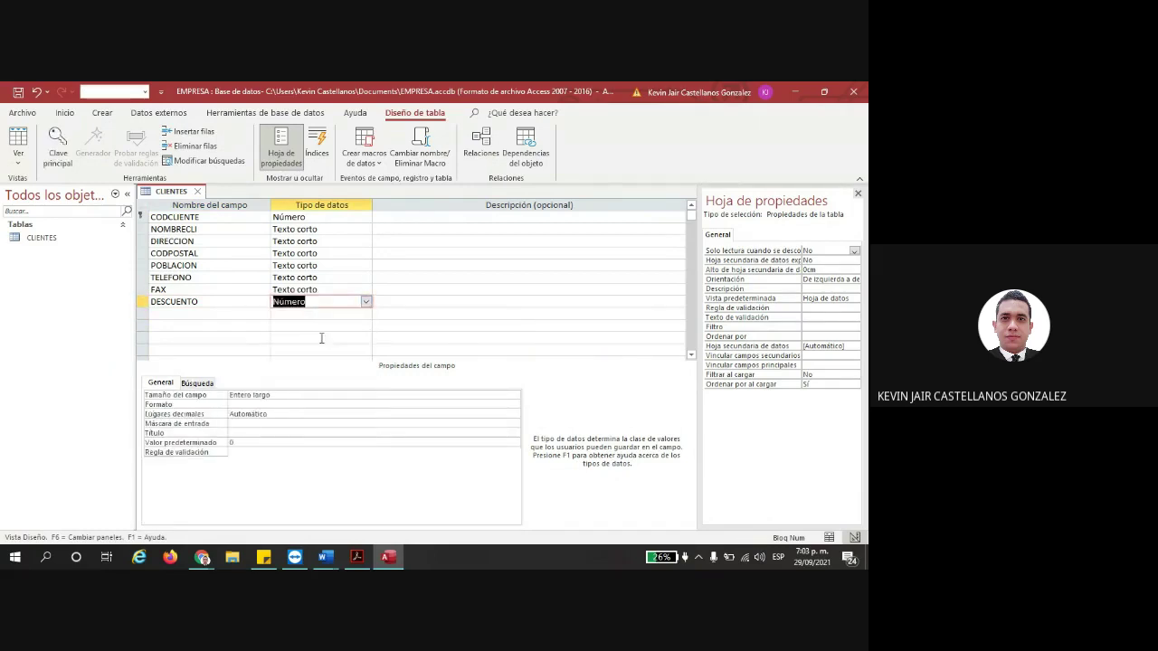
key("Down")
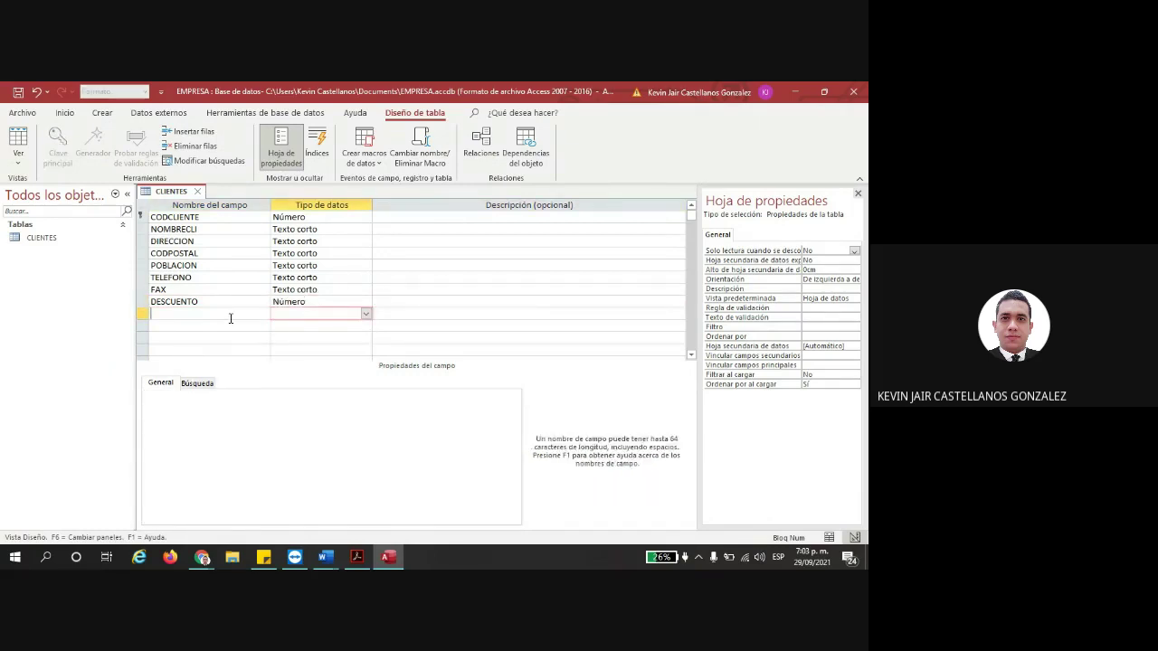
- Check the next field in the exercise PDF and add ZONAVENTAS with data type Número
key("alt+Tab")
key("alt+Tab")
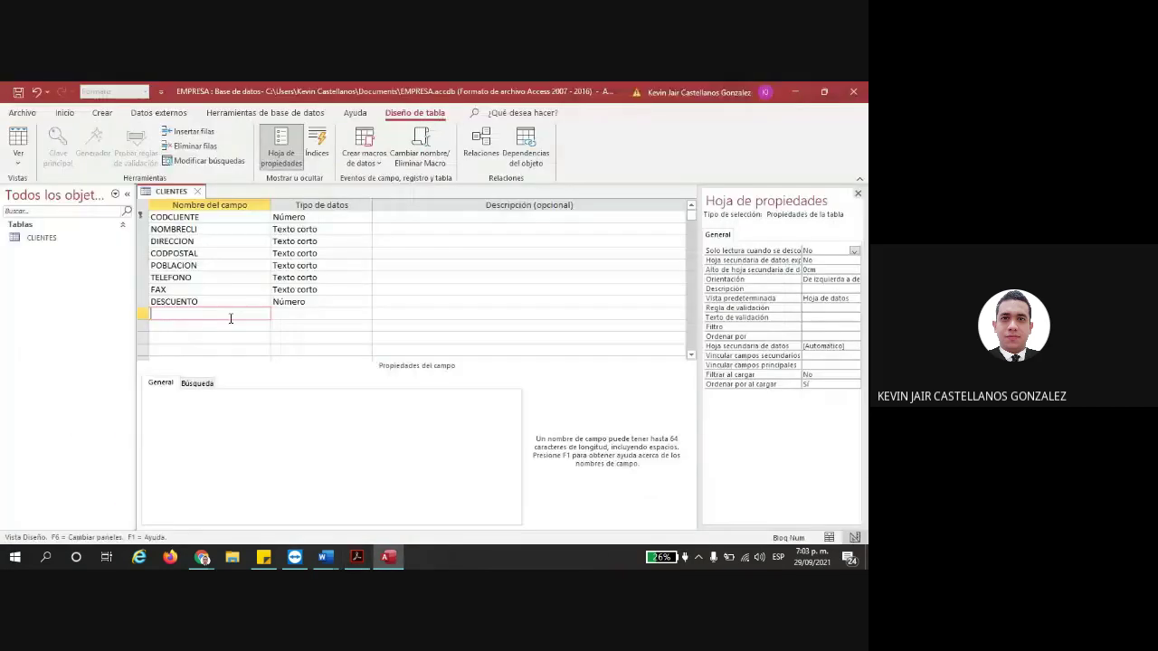
type("zona")
key("BackSpace")
key("BackSpace")
key("BackSpace")
key("BackSpace")
key("Caps_Lock")
type("ZONAVENTAS")
key("Tab")
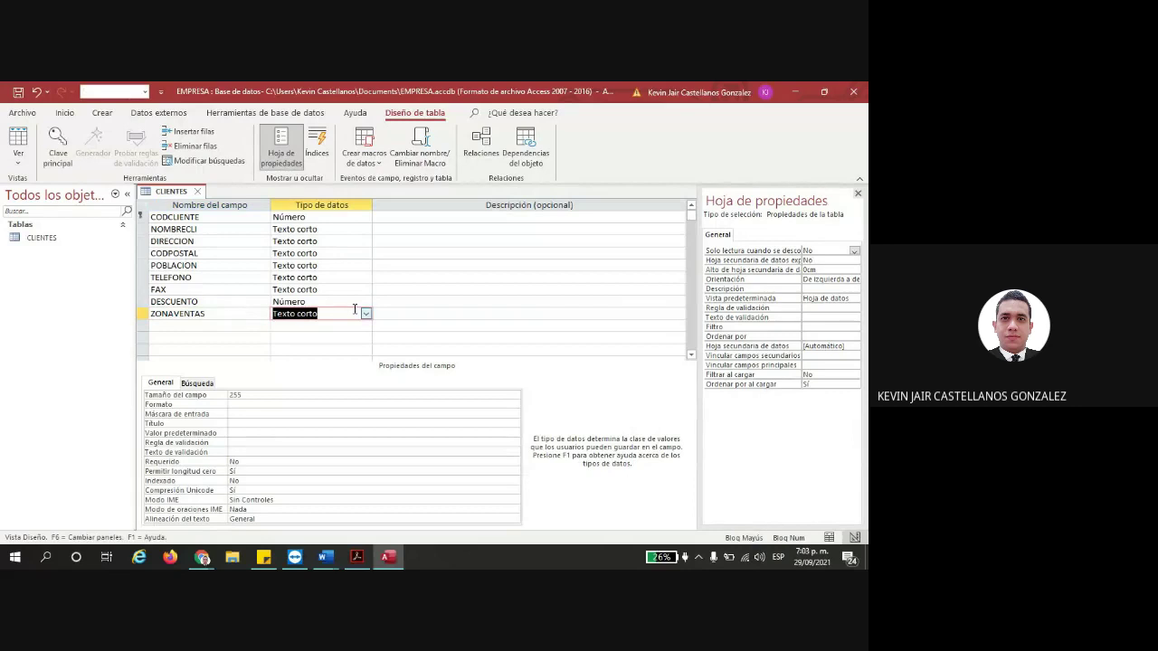
left_click(365, 313)
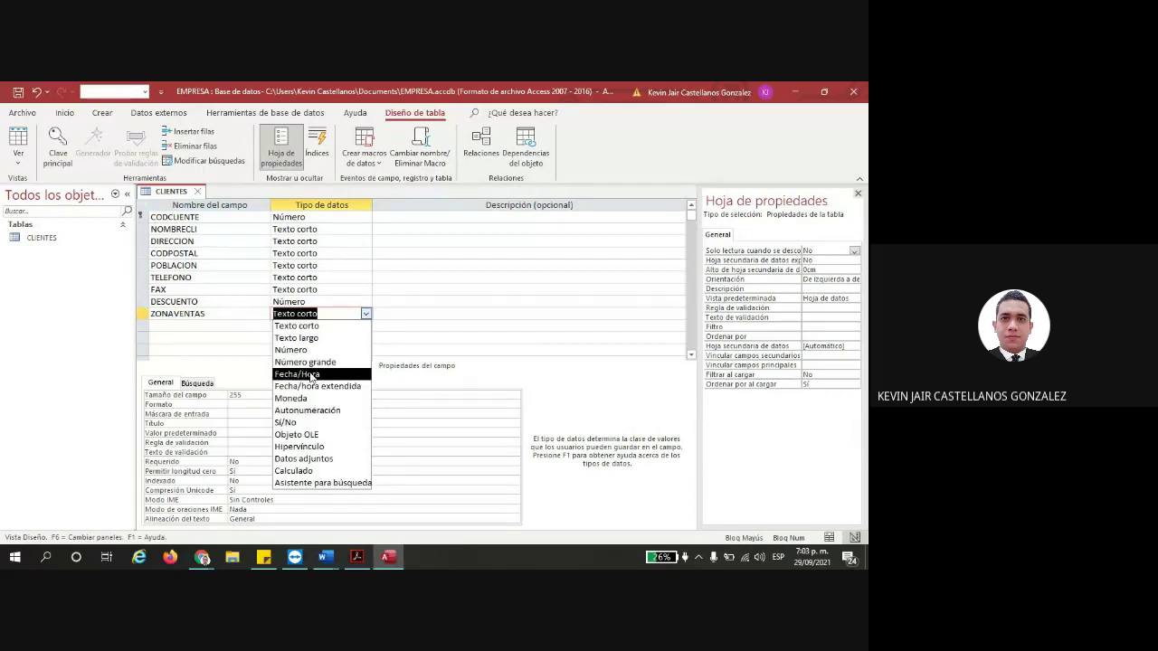
left_click(291, 350)
left_click(421, 314)
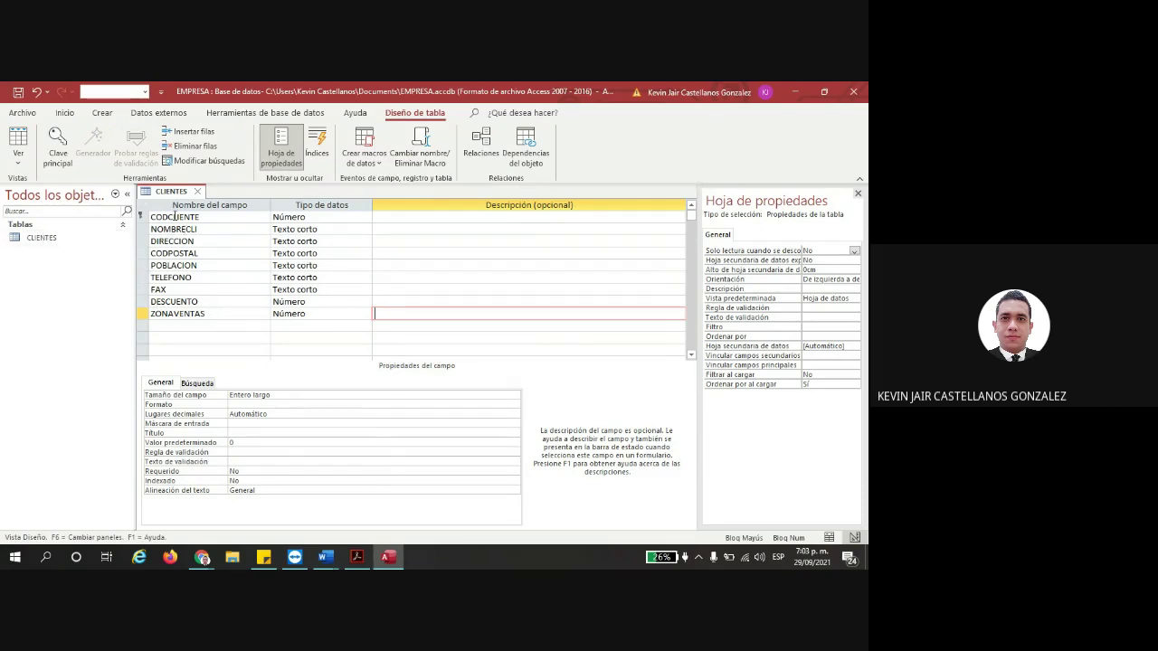
- Review the CODCLIENTE key field, and open the row options of the NOMBRECLI field, where the primary key can be assigned
left_click(152, 217)
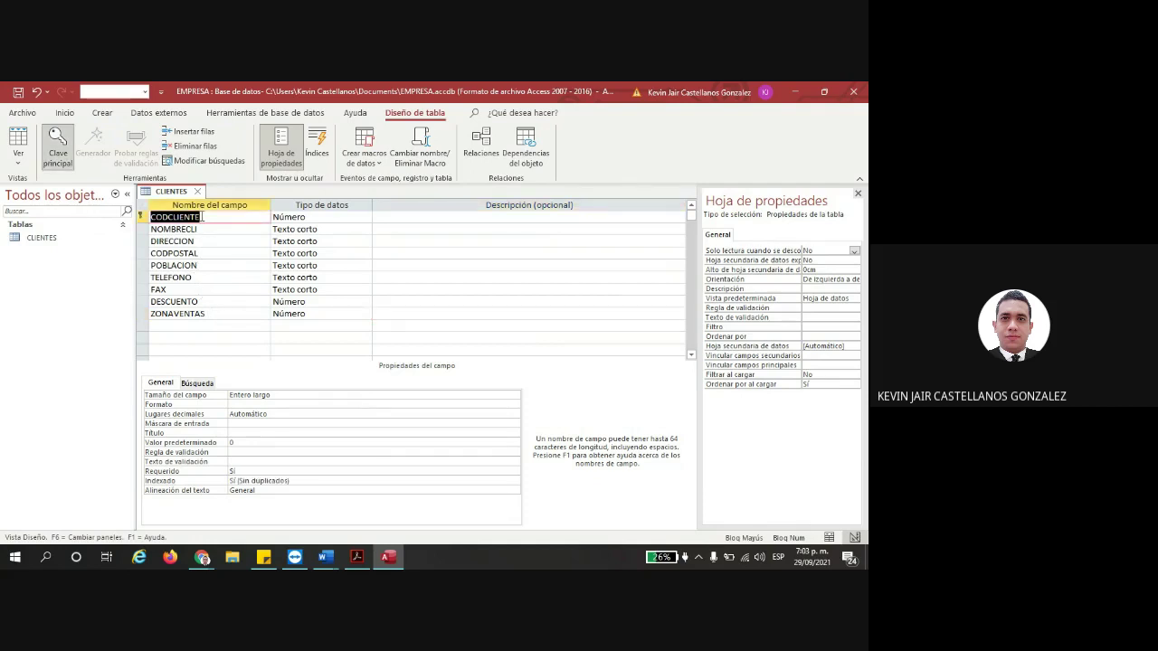
left_click(142, 231)
right_click(143, 232)
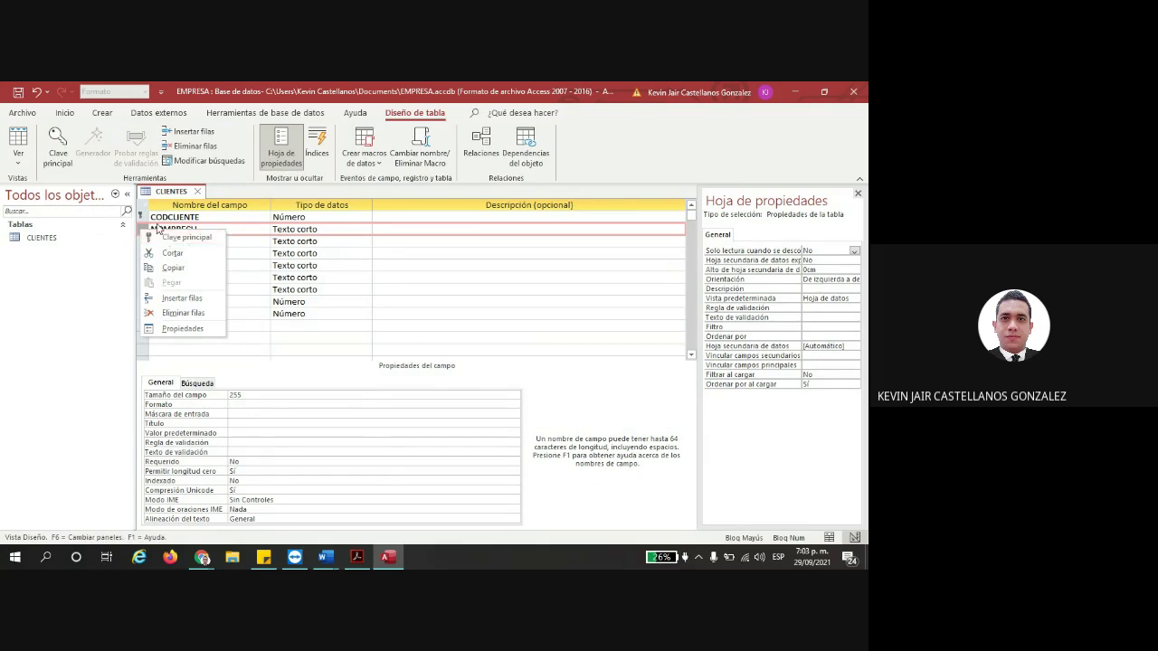
- Examine the CODCLIENTE key field and the ZONAVENTAS field with its data type in the CLIENTES table design
left_click(145, 218)
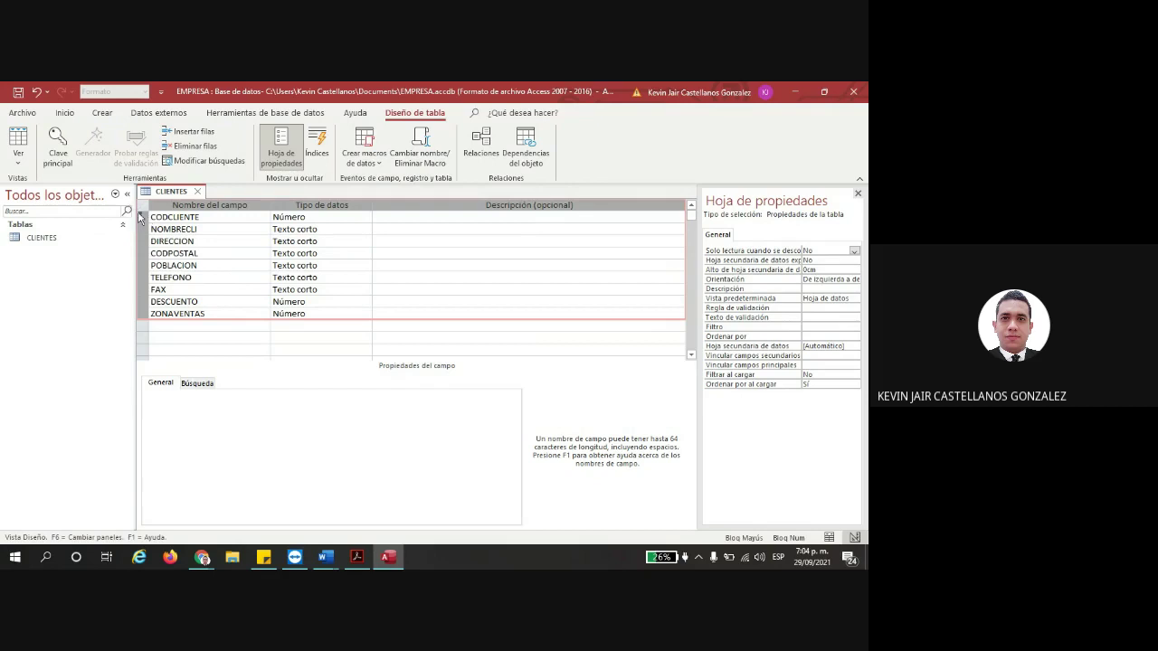
double_click(208, 218)
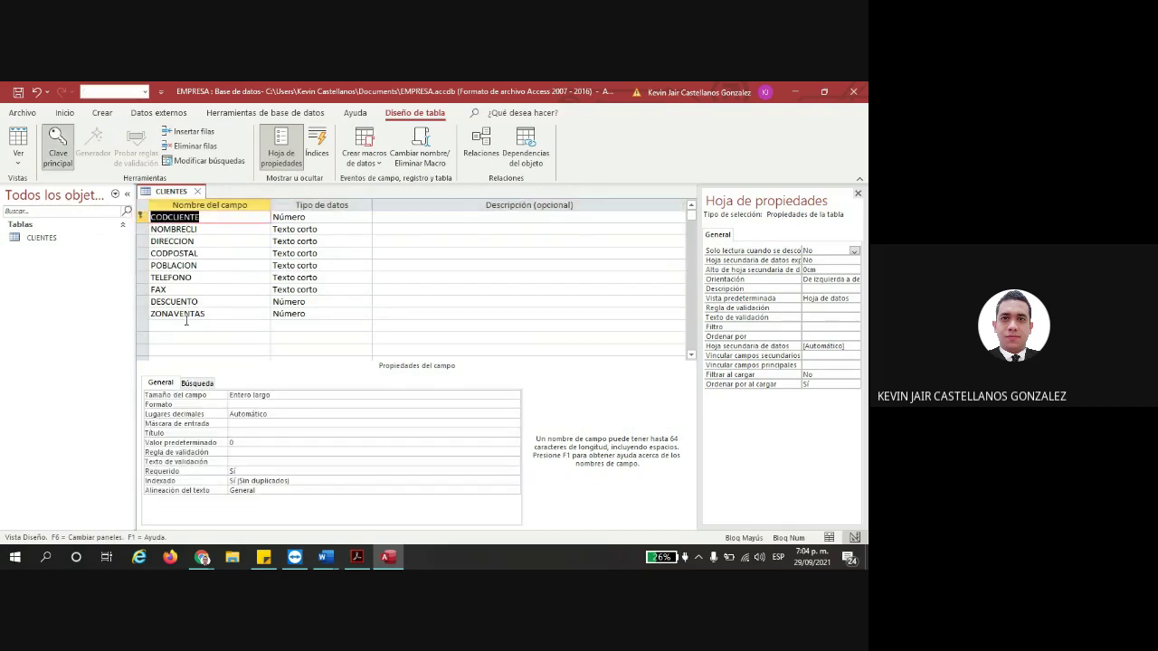
left_click(311, 314)
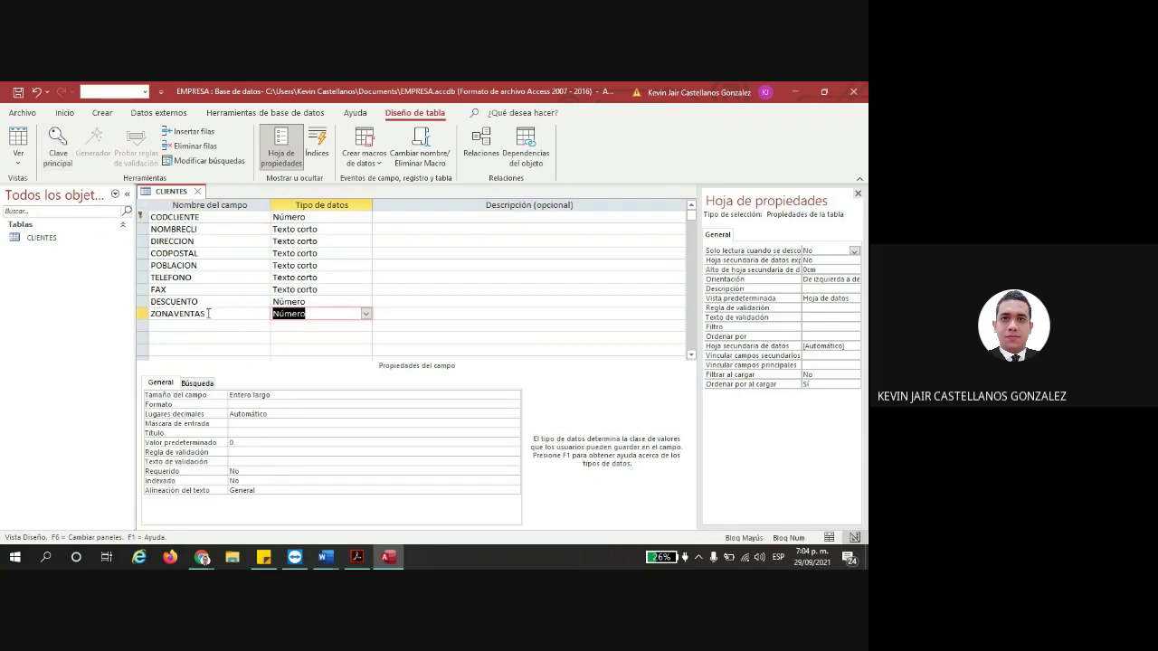
left_click_drag(208, 313, 162, 312)
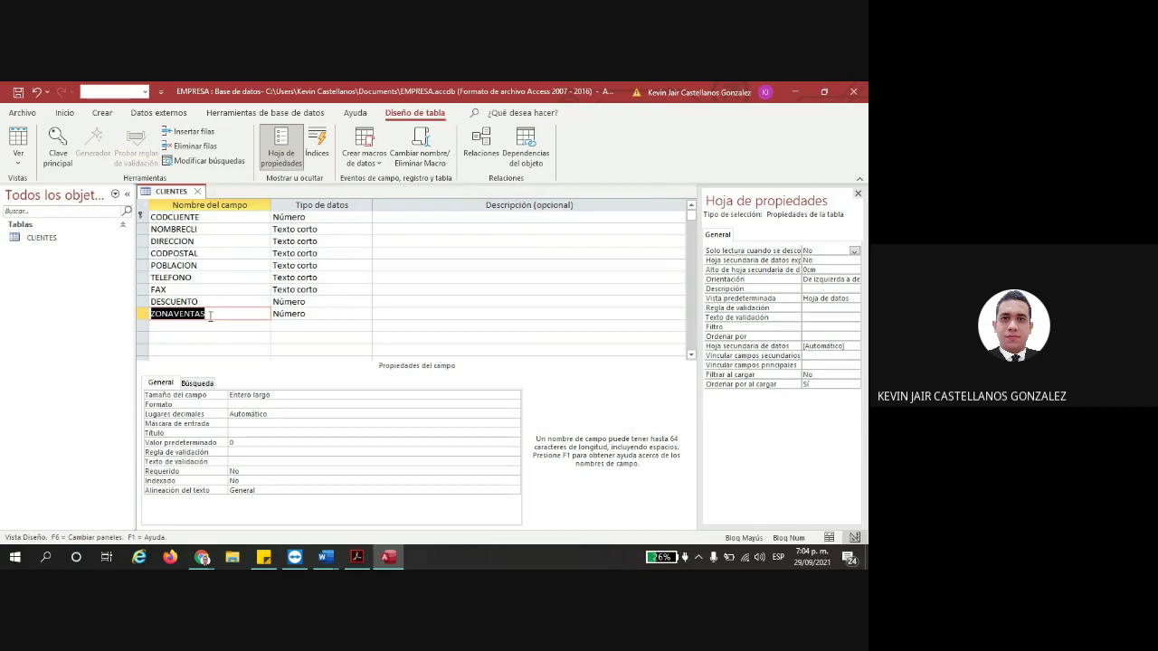
left_click_drag(209, 314, 150, 314)
left_click(313, 311)
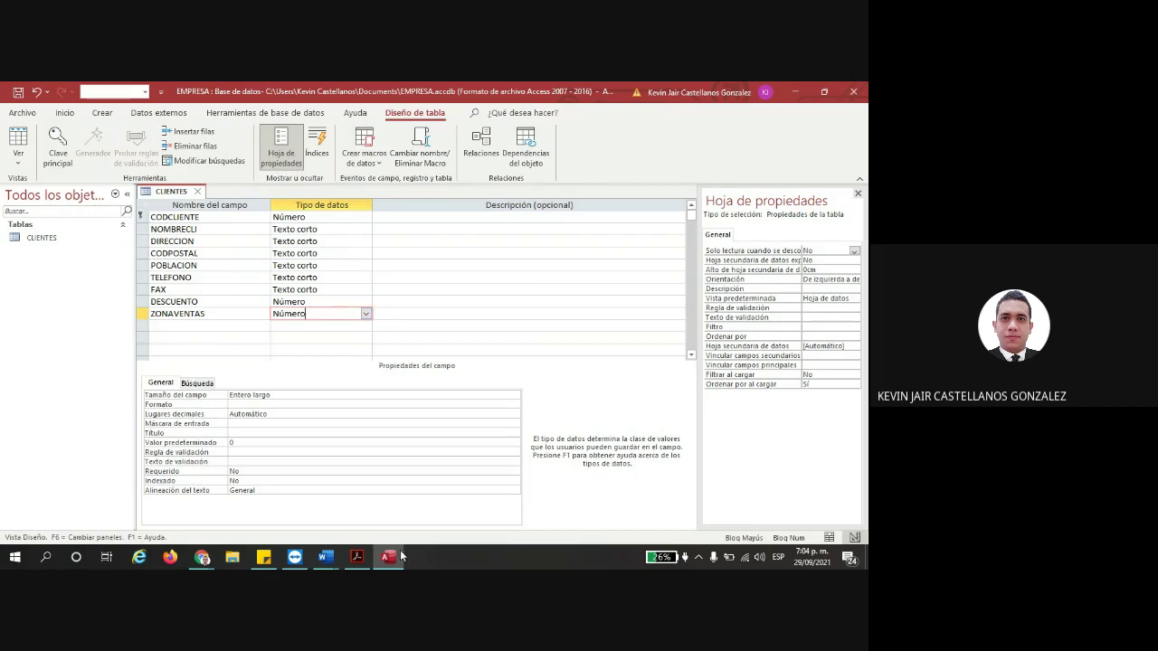
- Switch to the Word document and add "(NUMERICO)" after the NIT primary key in the UNIVERSIDAD table
mouse_move(326, 557)
left_click(381, 505)
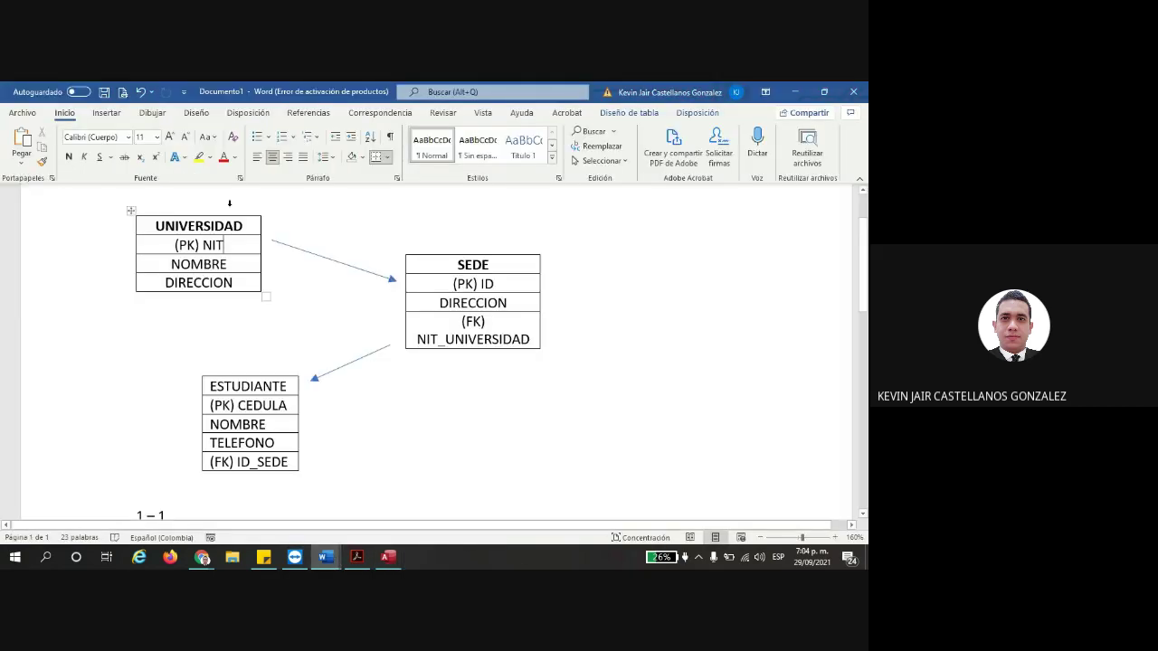
type("(N")
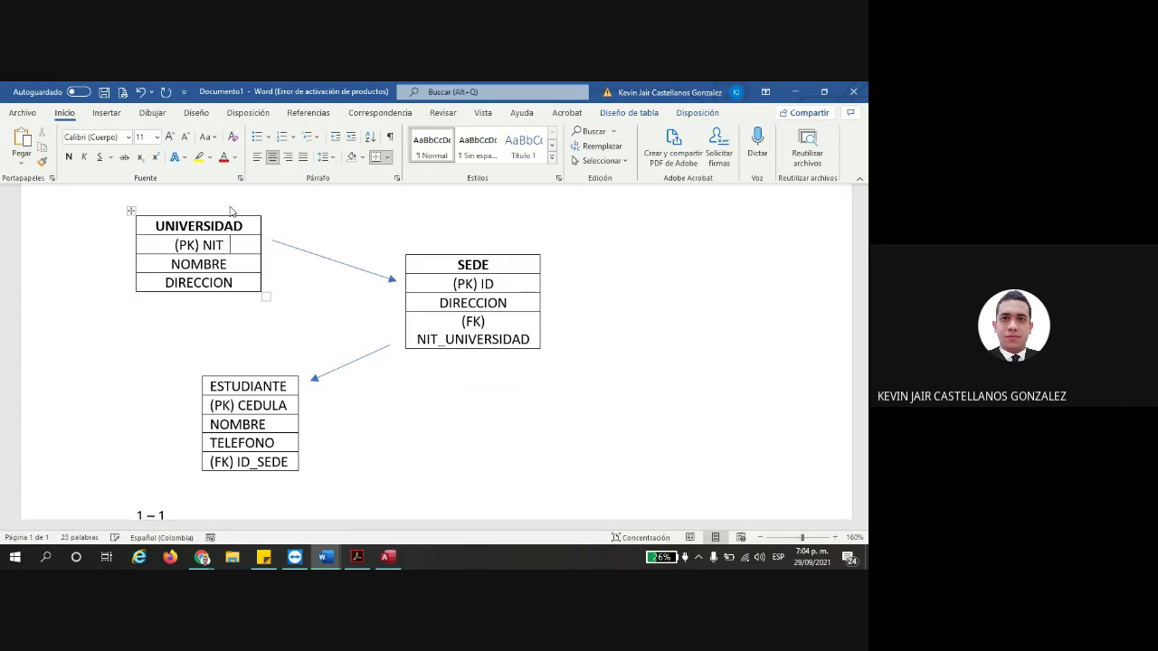
type("UMERICO)")
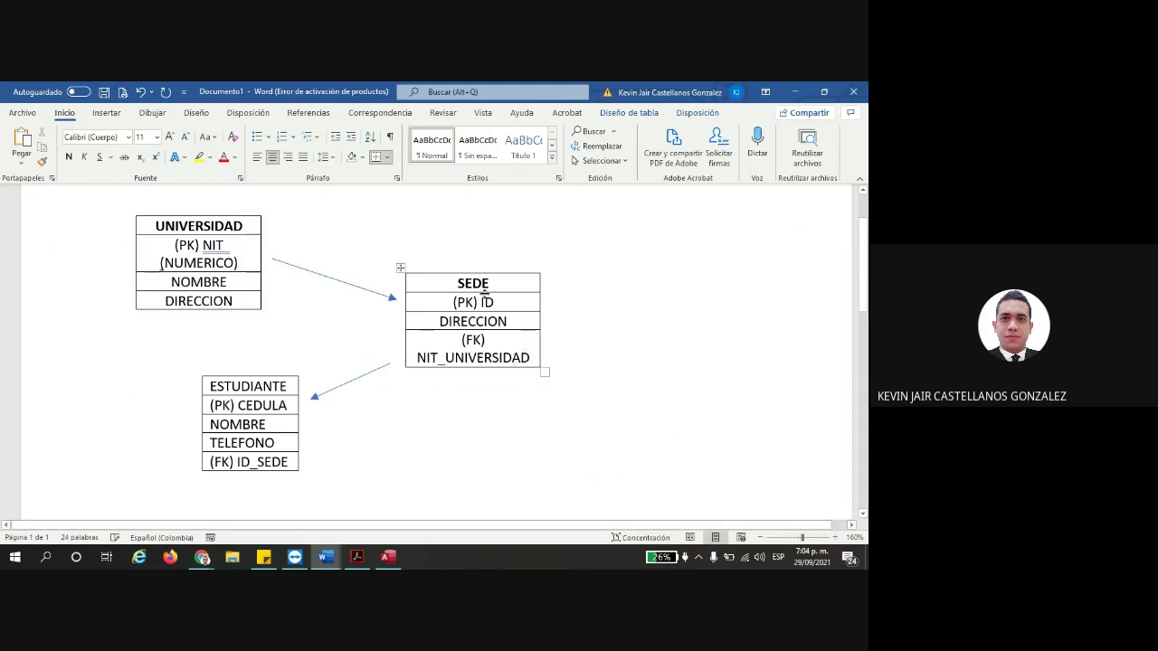
- Add "(TEXTO CORTO)" after the ID primary key in the SEDE table
left_click_drag(494, 281, 482, 302)
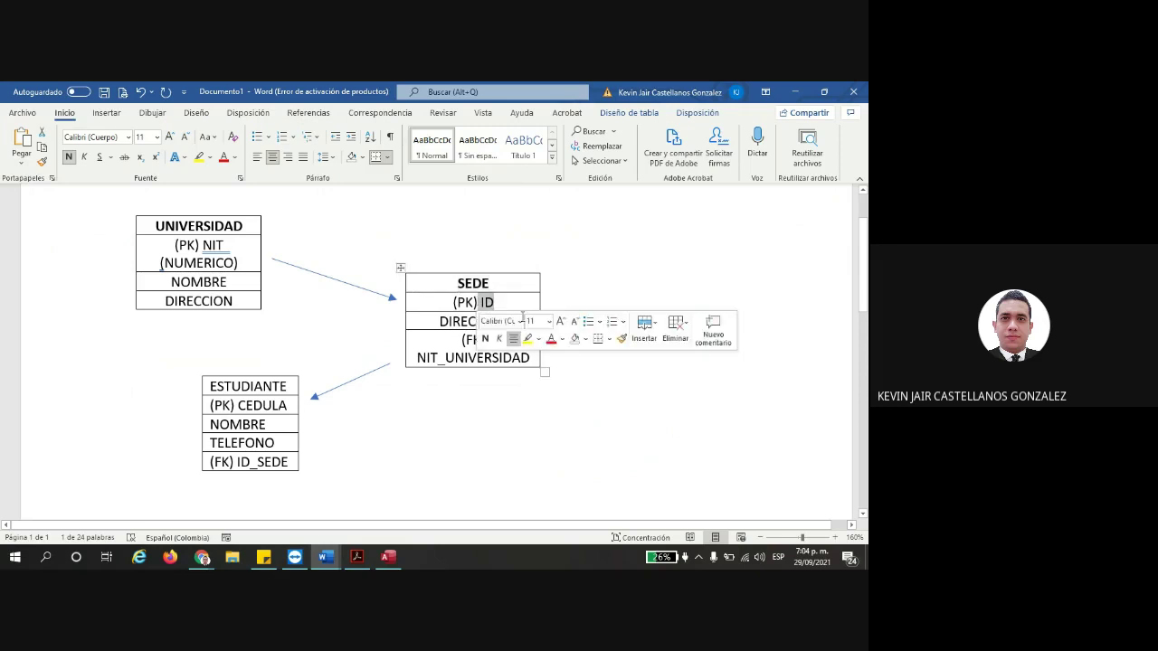
left_click(518, 299)
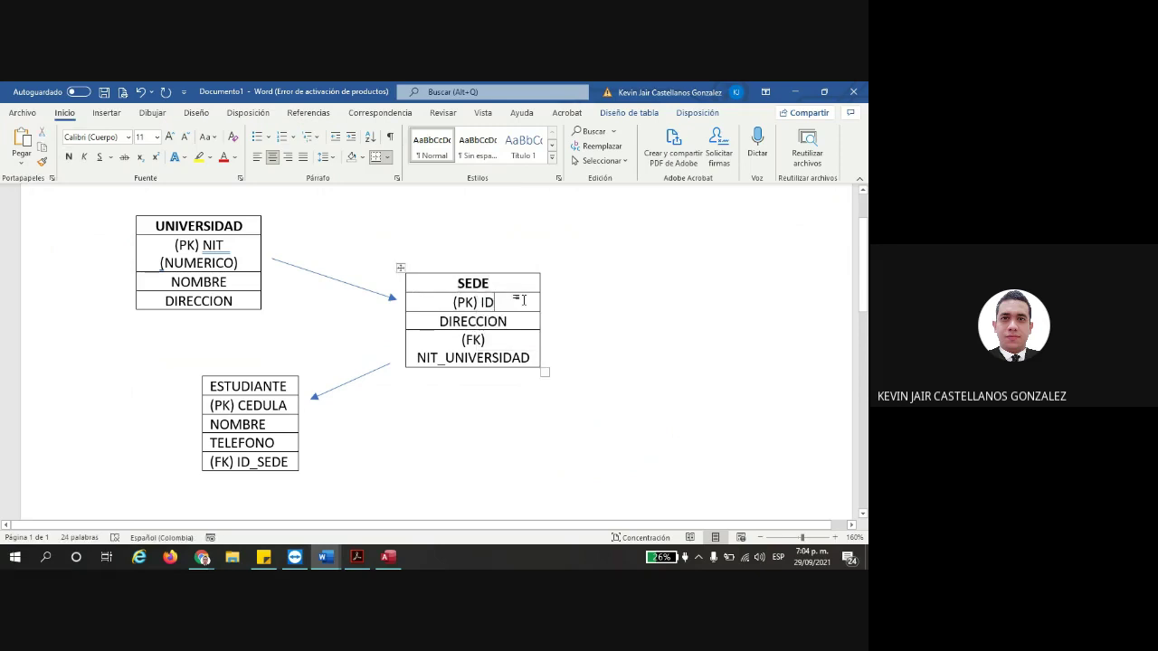
type("(TE")
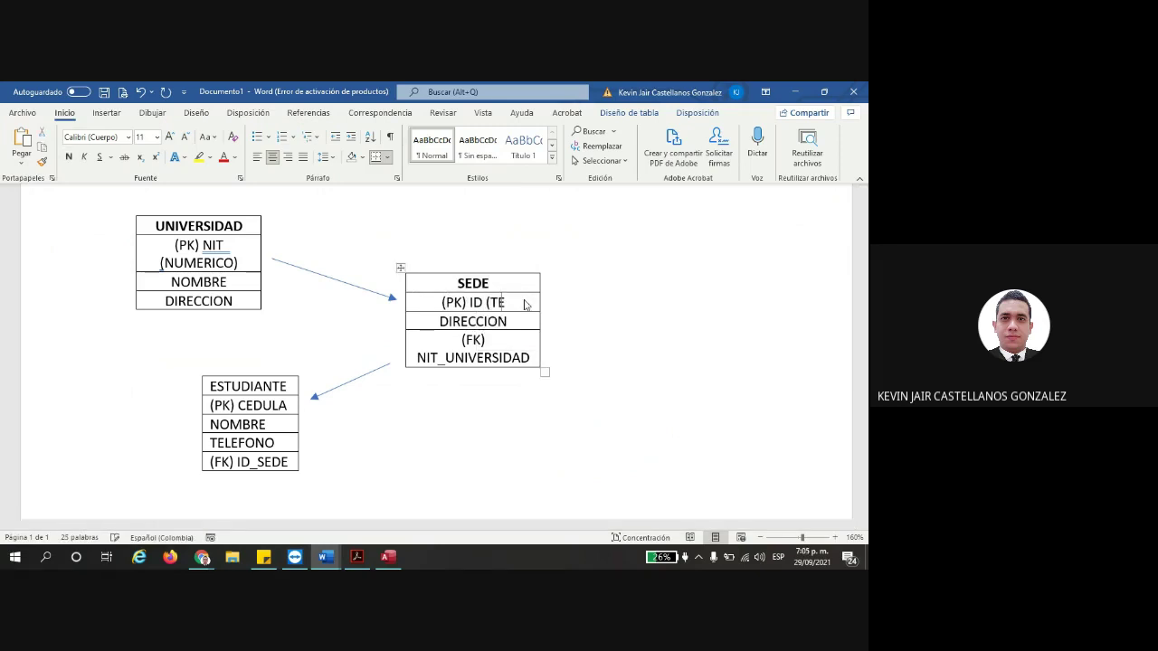
type("XTO CORO")
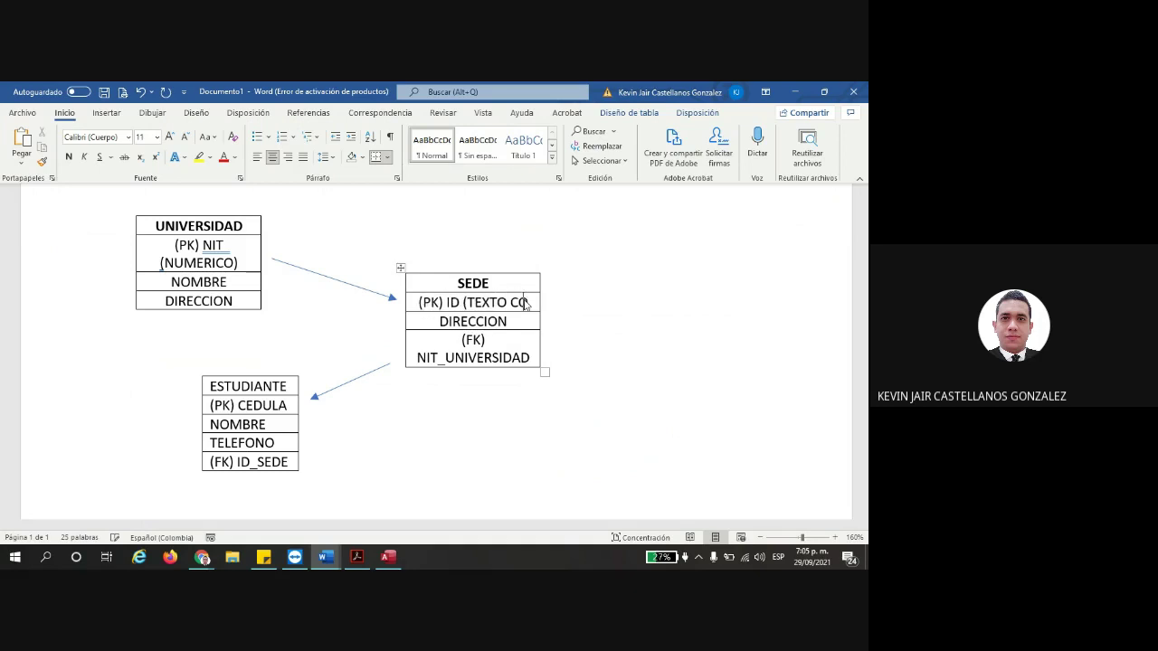
key("BackSpace")
key("BackSpace")
type("RTO)")
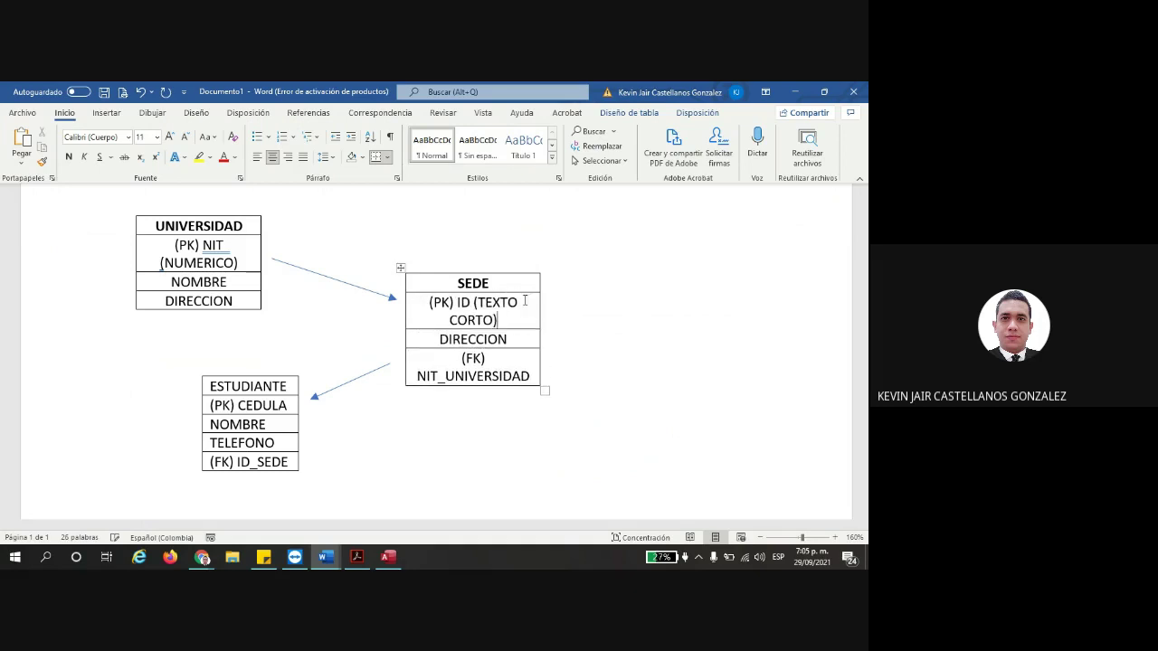
- Add "(NUMERICO)" after the NIT_UNIVERSIDAD foreign key in SEDE and compare it with the data type of NIT in UNIVERSIDAD
left_click(531, 340)
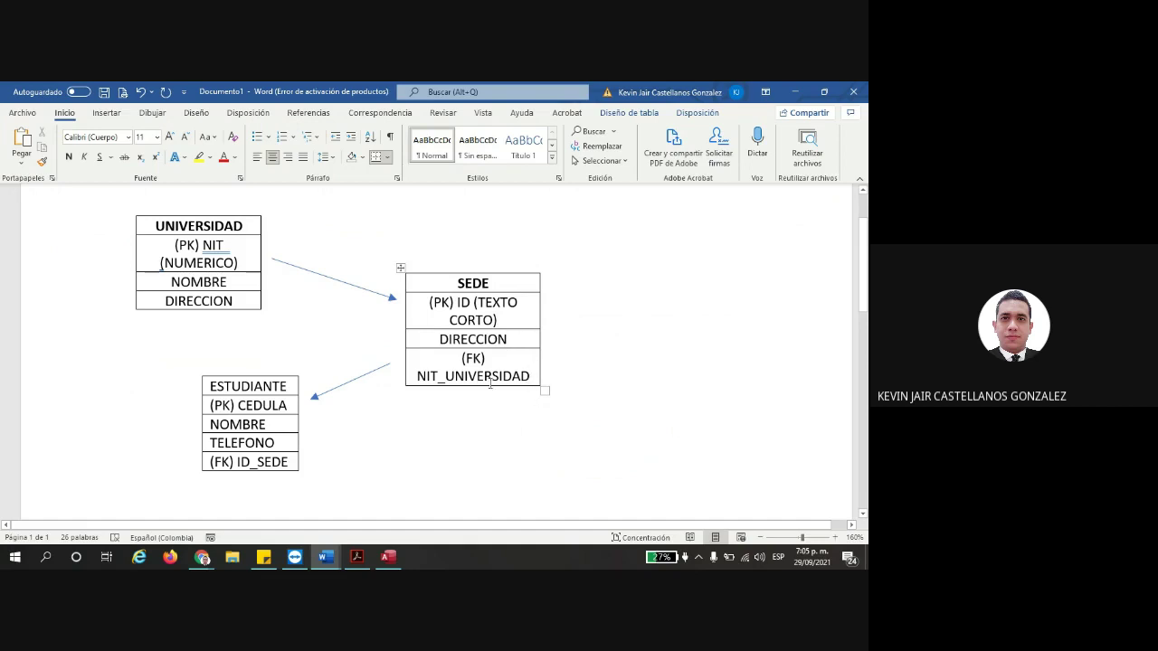
type("(")
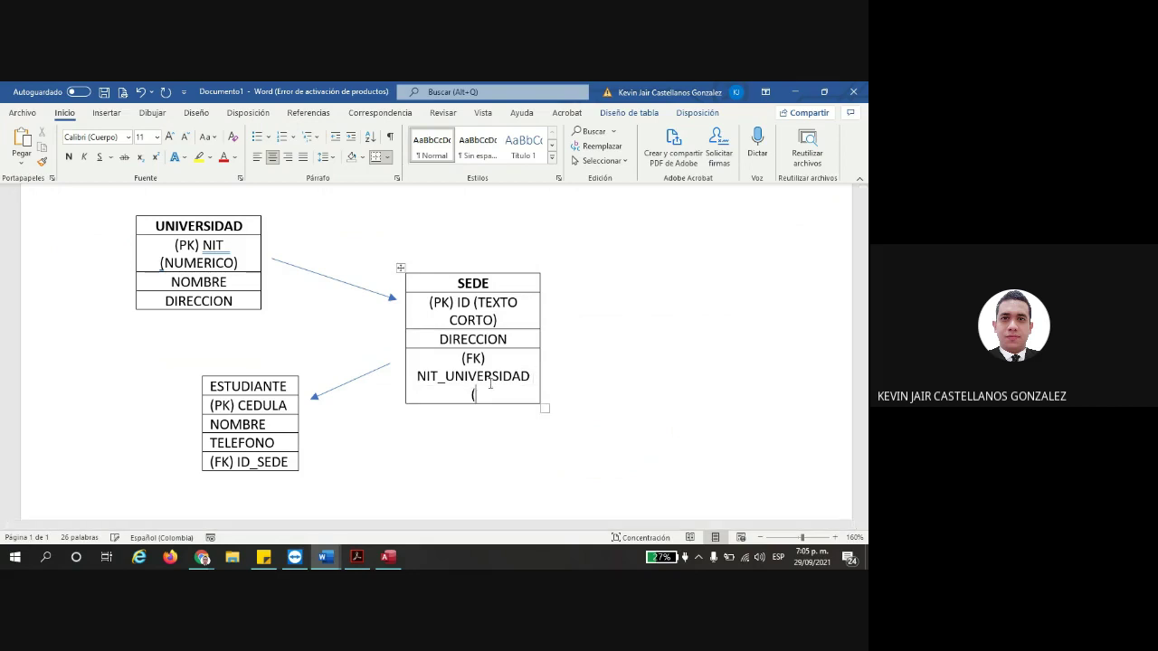
type("NUMERICO)")
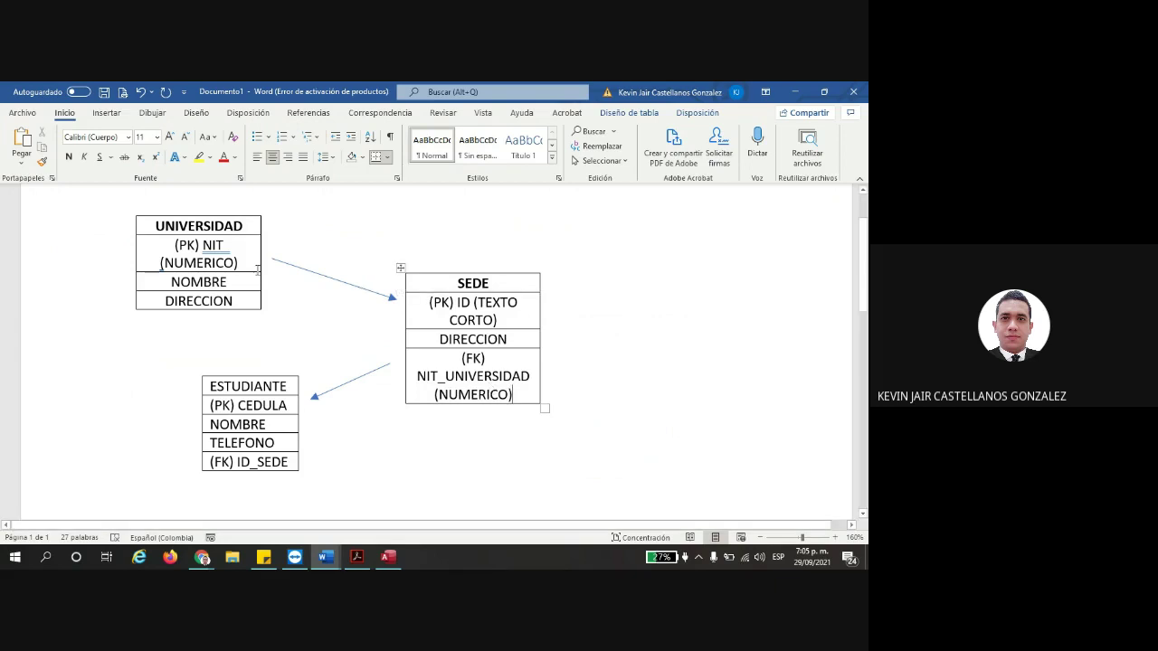
left_click_drag(239, 262, 161, 262)
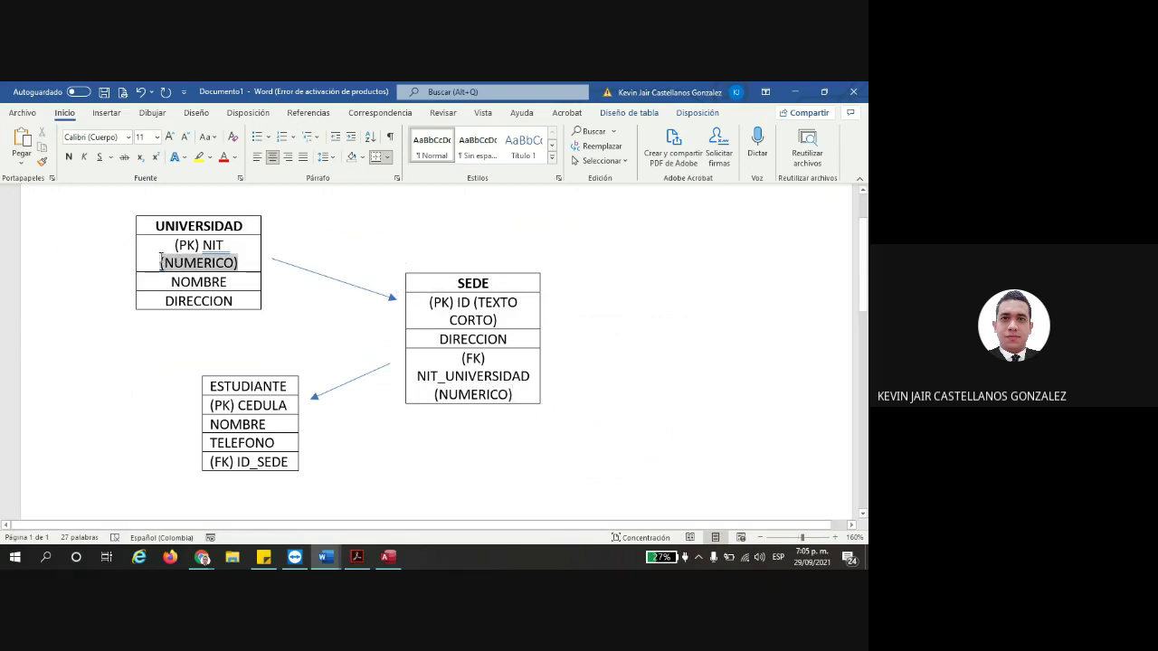
left_click_drag(513, 395, 435, 395)
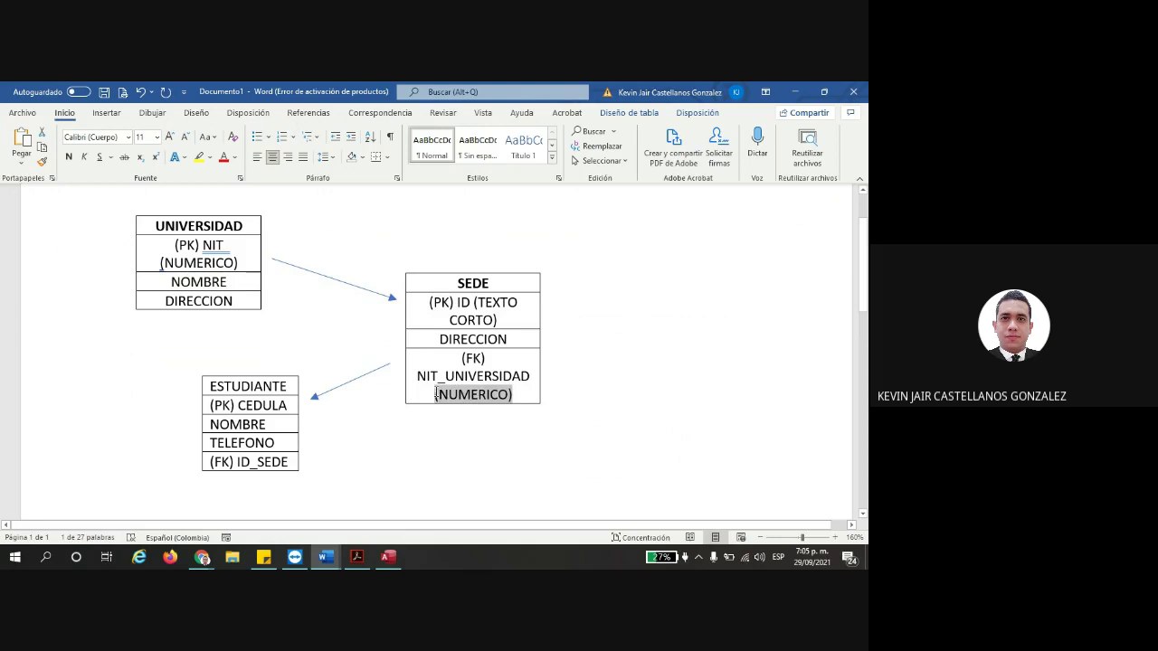
left_click_drag(239, 263, 160, 262)
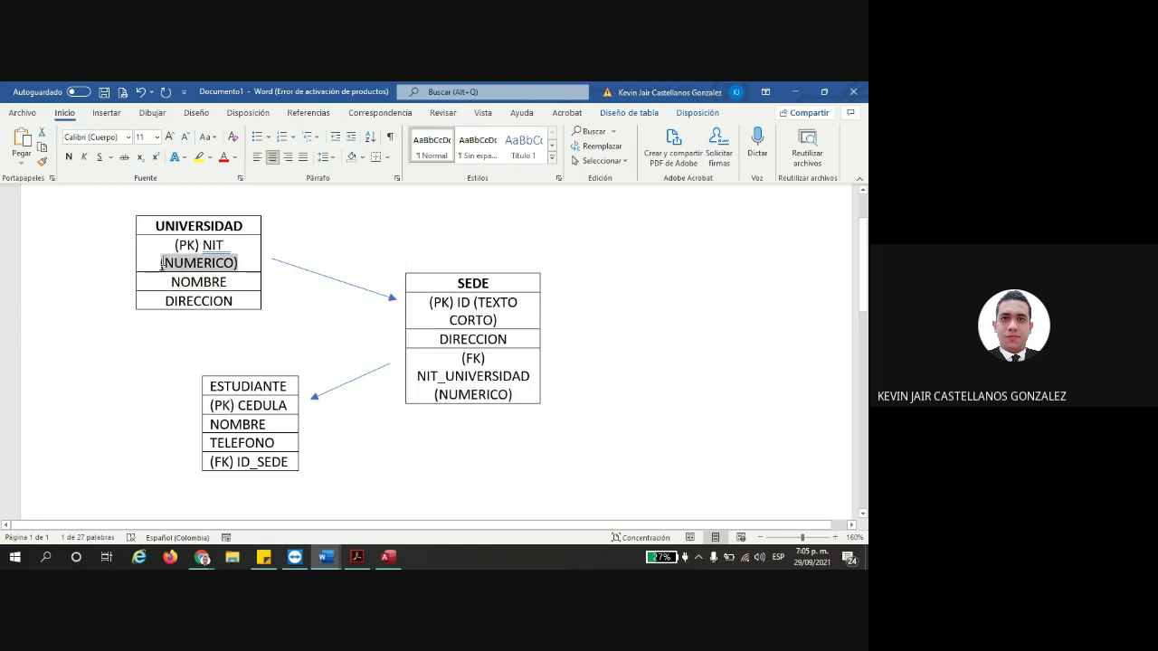
left_click_drag(514, 394, 437, 395)
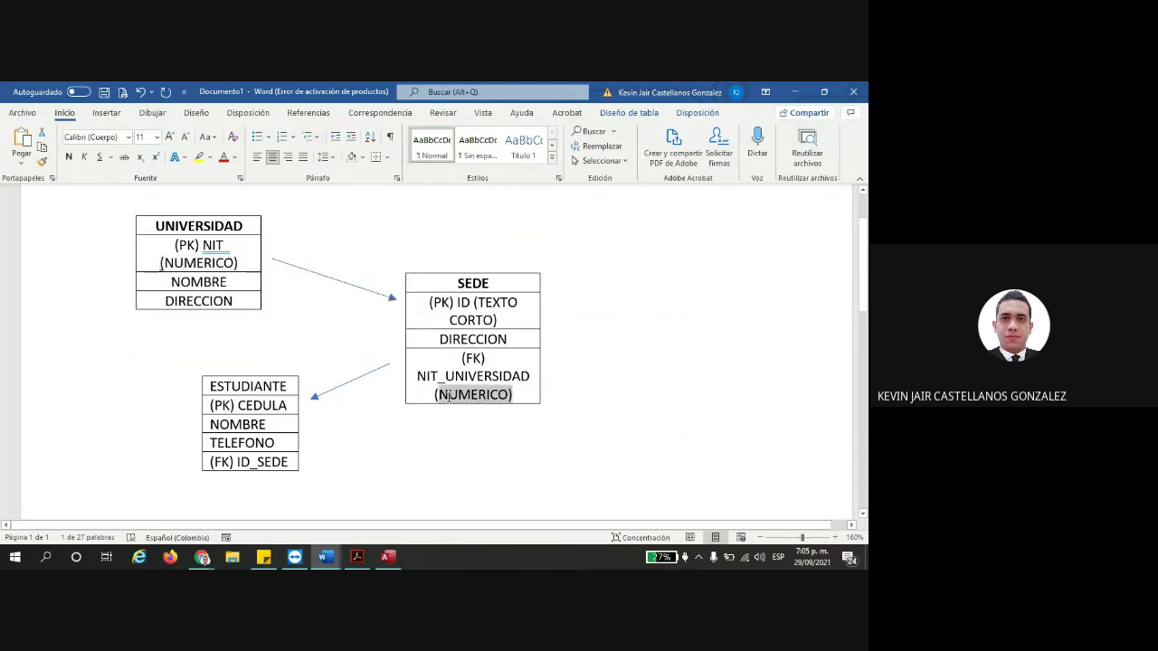
- Add "(TEXTO CORTO)" below the ID_SEDE foreign key in ESTUDIANTE and compare it with the data type of ID in SEDE
left_click(295, 458)
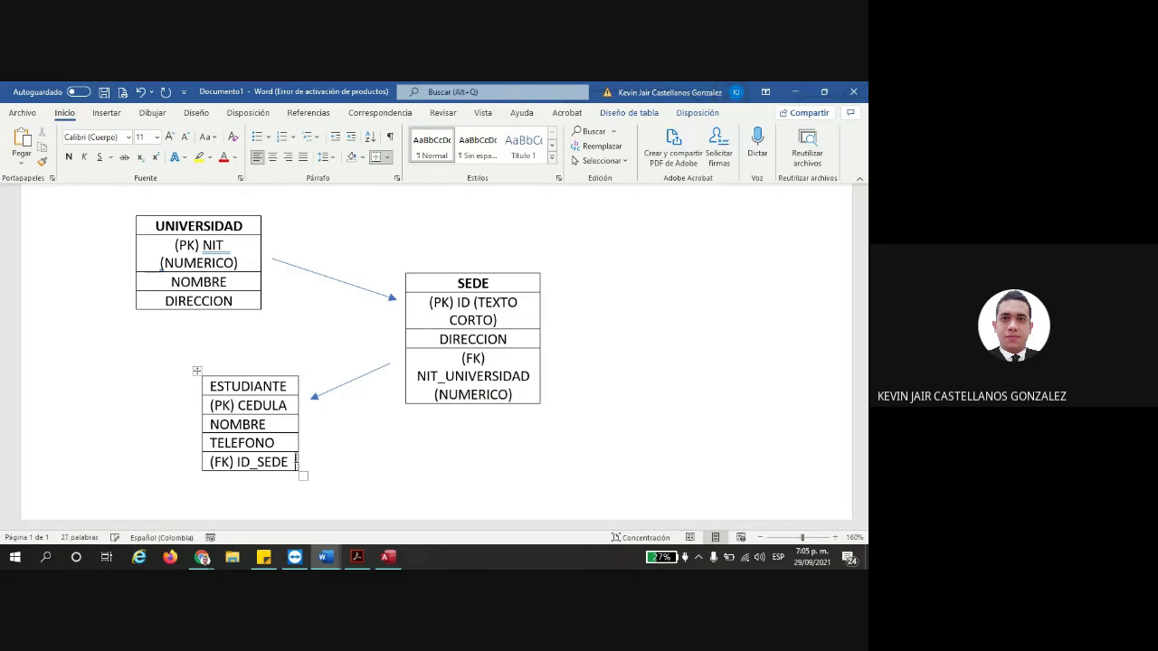
key("Return")
type("(")
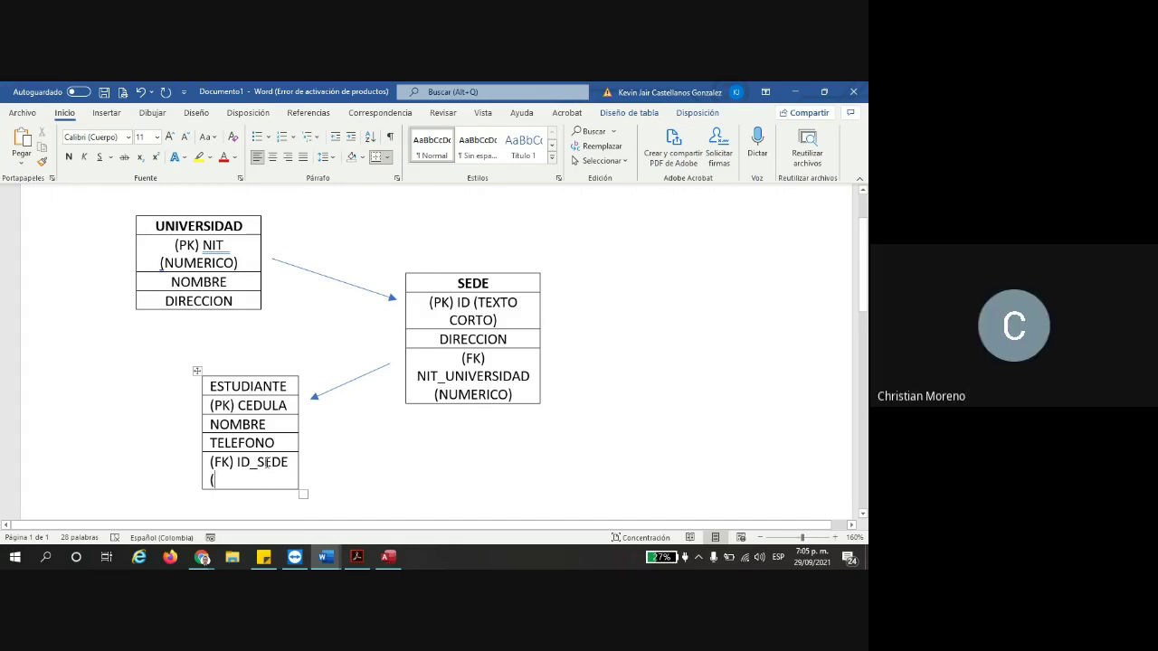
type("TEXTO C")
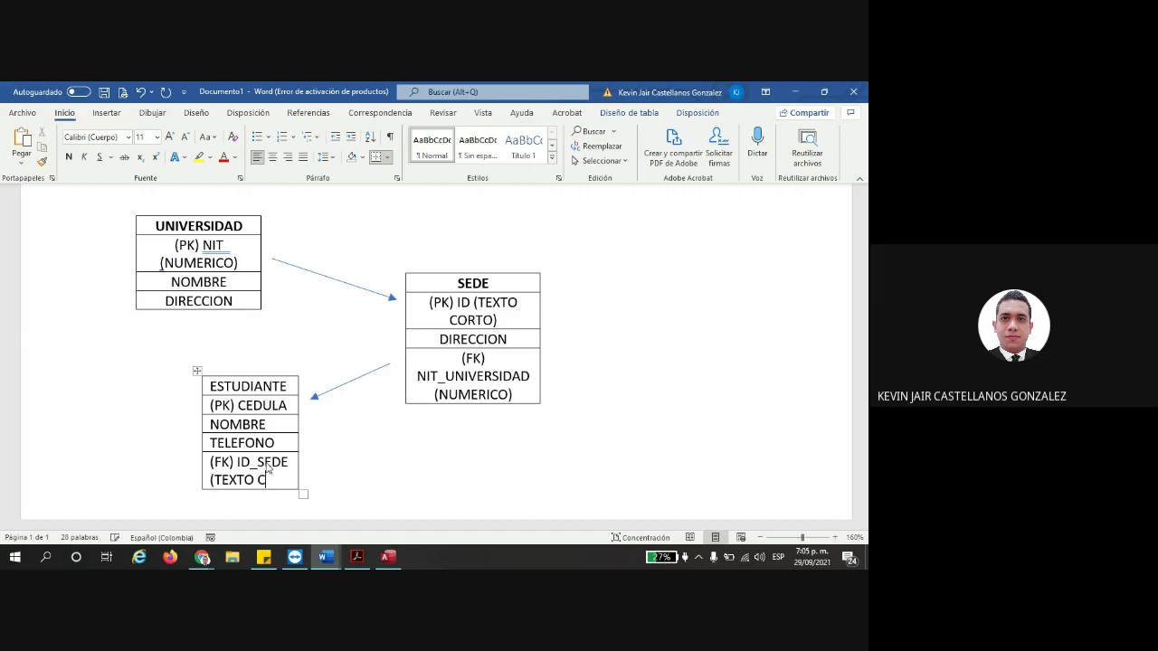
type("ORTO)")
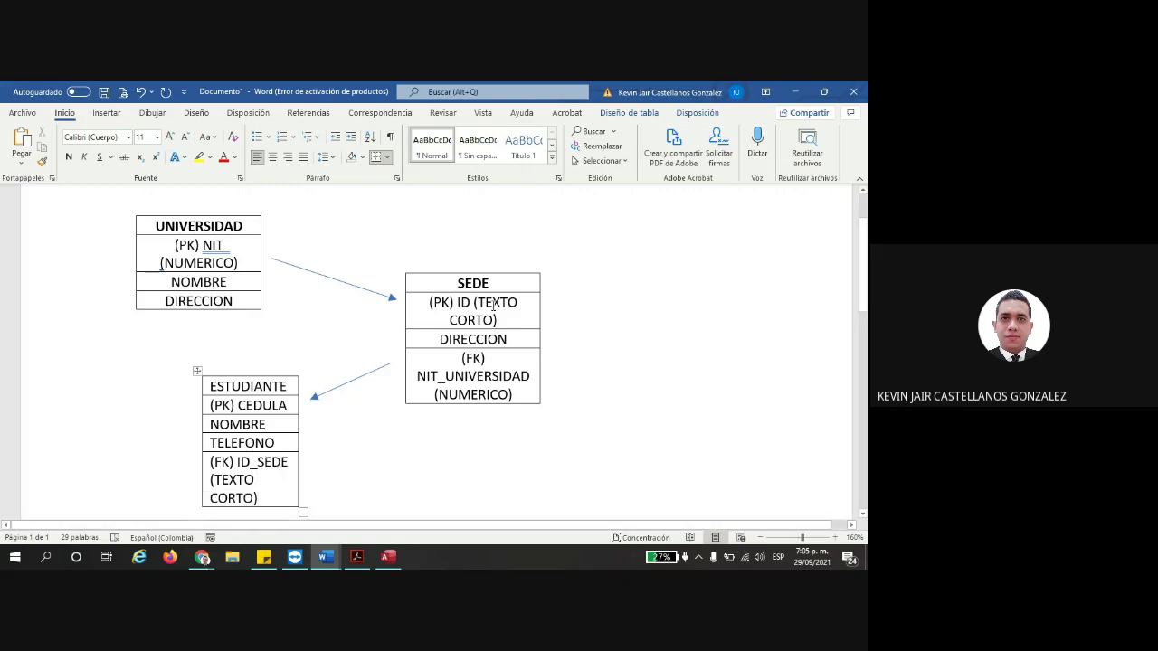
left_click_drag(499, 320, 474, 302)
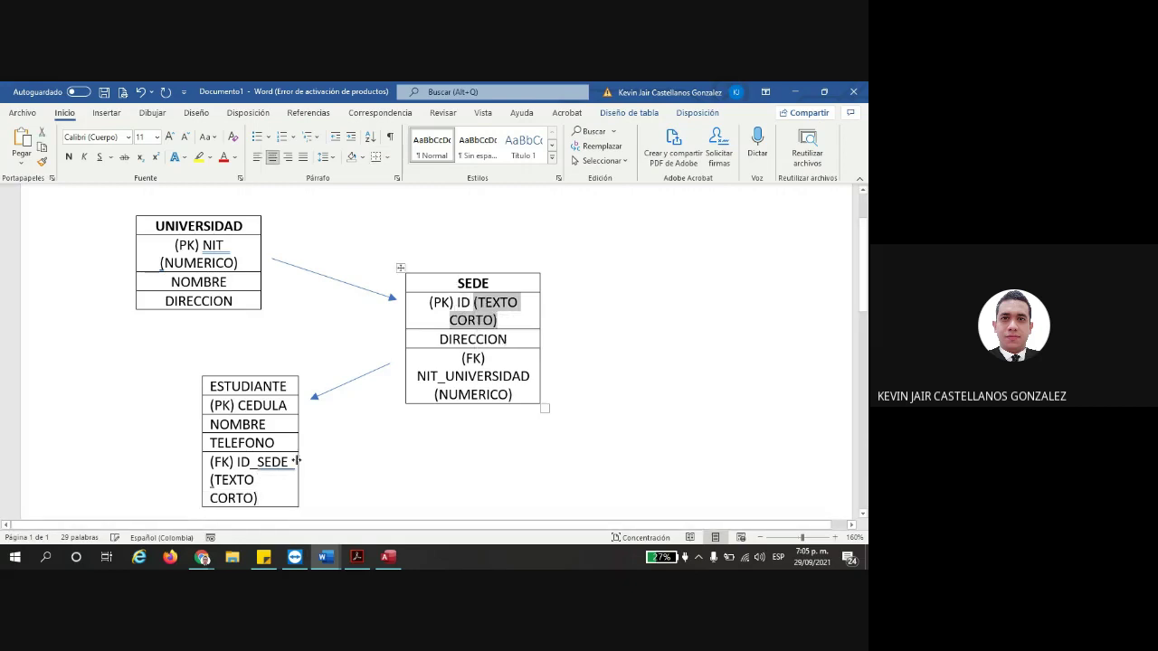
left_click_drag(261, 499, 211, 486)
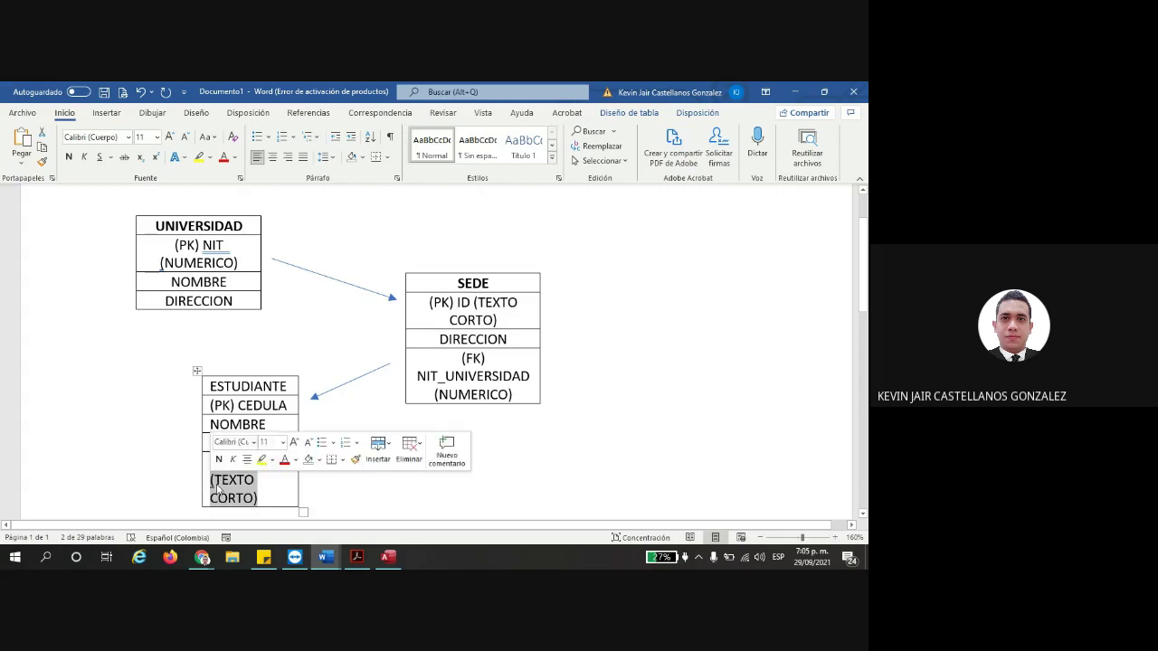
- Switch back to the EMPRESA database in Access, and save and close the CLIENTES table design
left_click(358, 557)
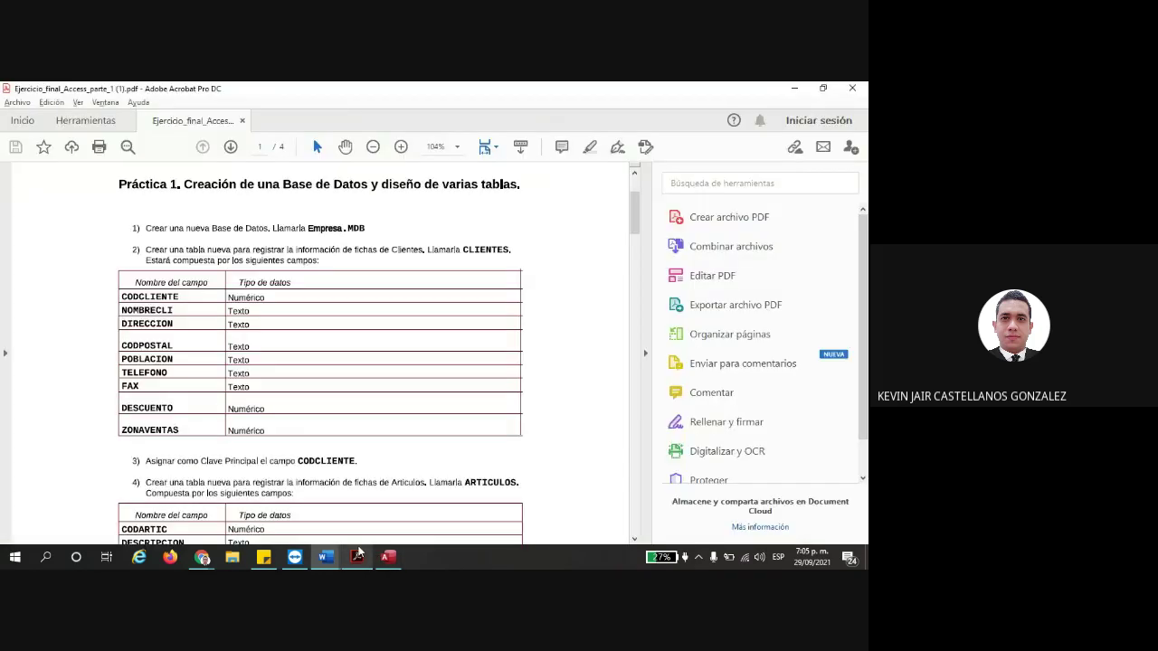
left_click(358, 556)
left_click(388, 557)
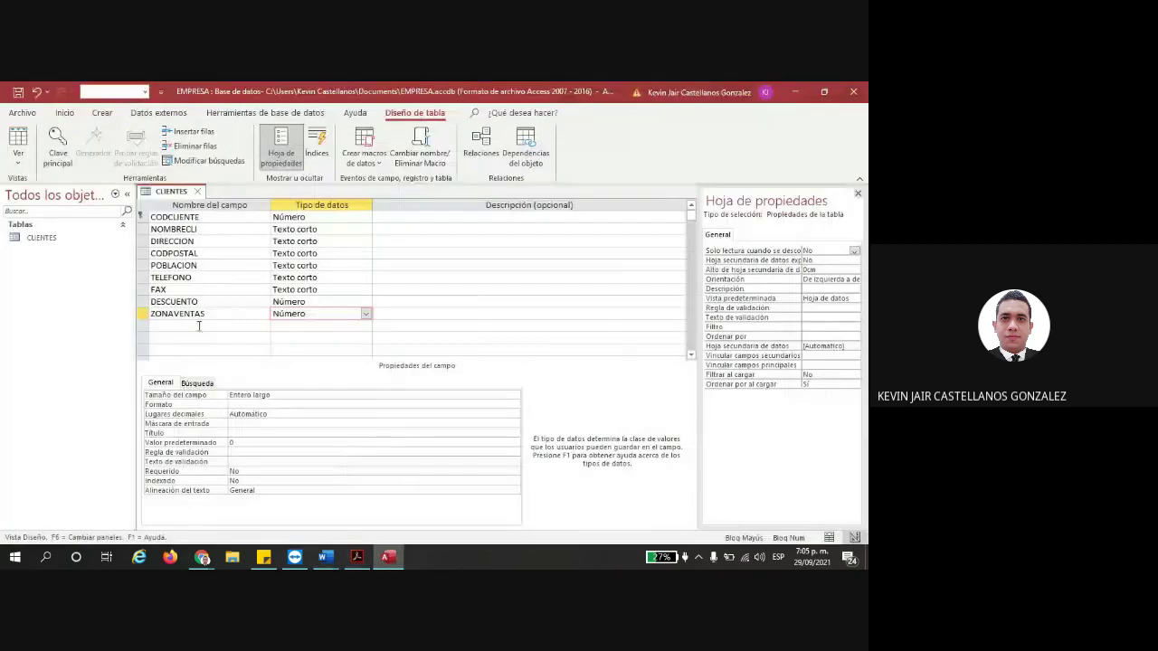
left_click(377, 230)
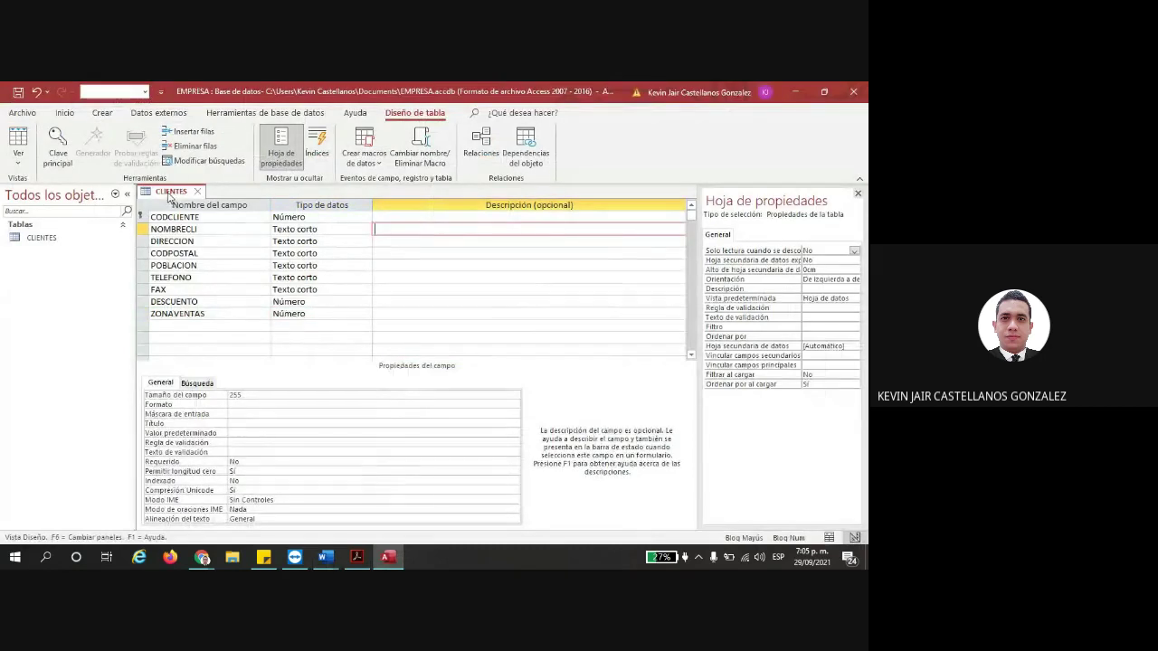
right_click(170, 196)
left_click(197, 203)
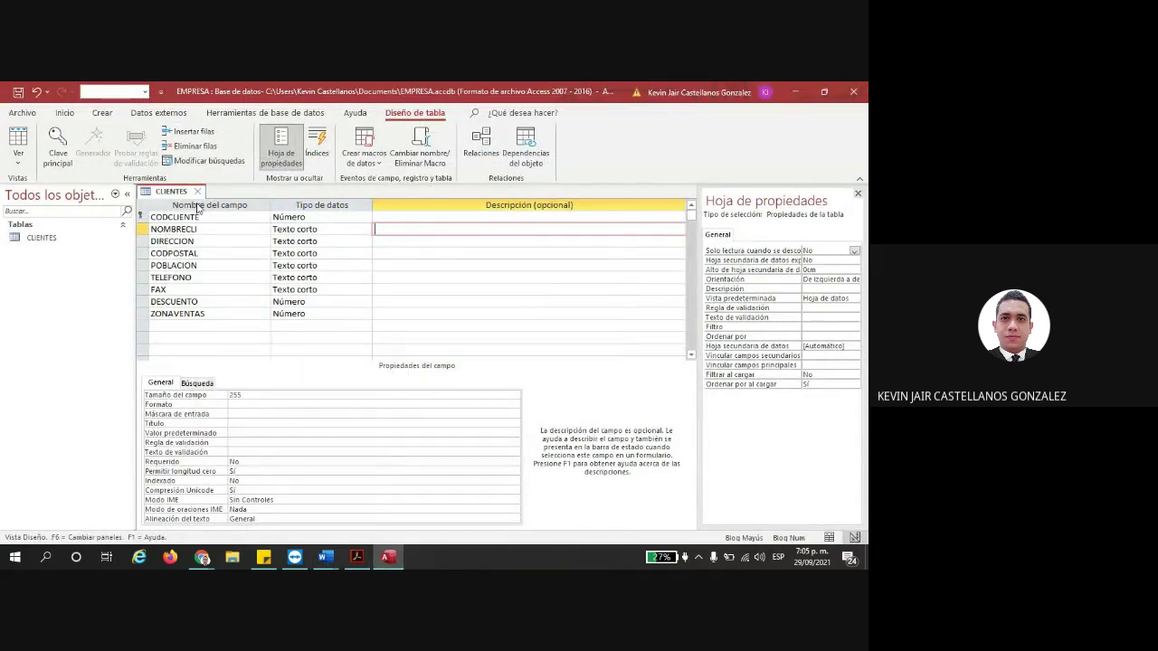
right_click(175, 191)
left_click(200, 218)
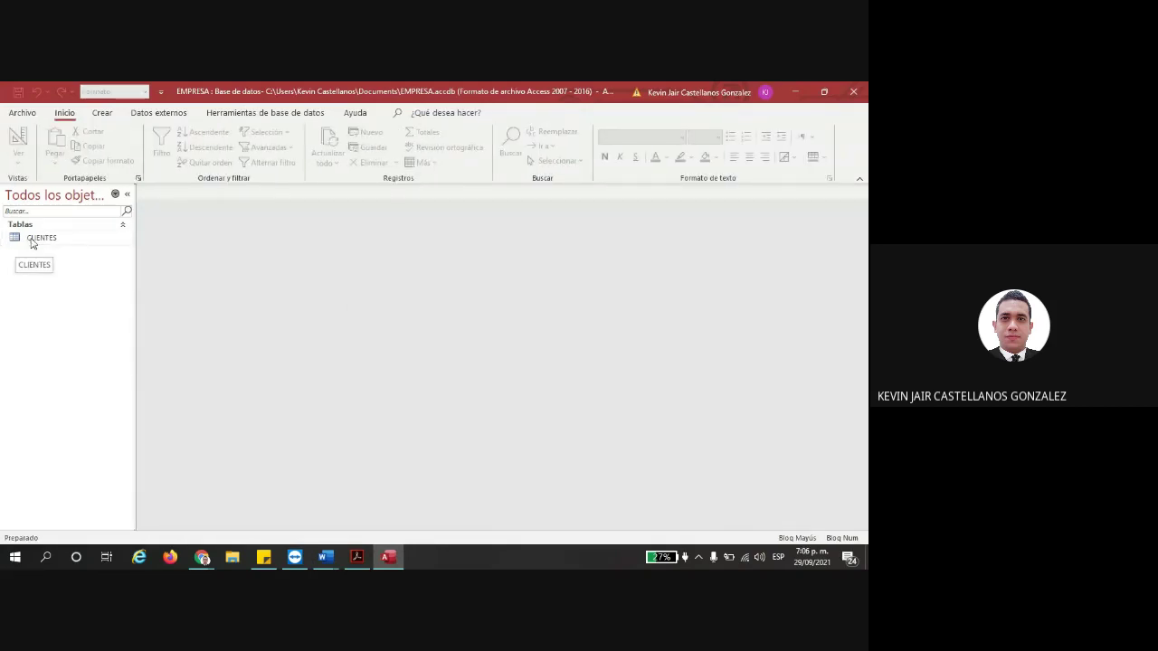
- Open the CLIENTES table in datasheet view and examine its empty record's fields from CODCLIENTE to ZONAVENTAS
double_click(36, 237)
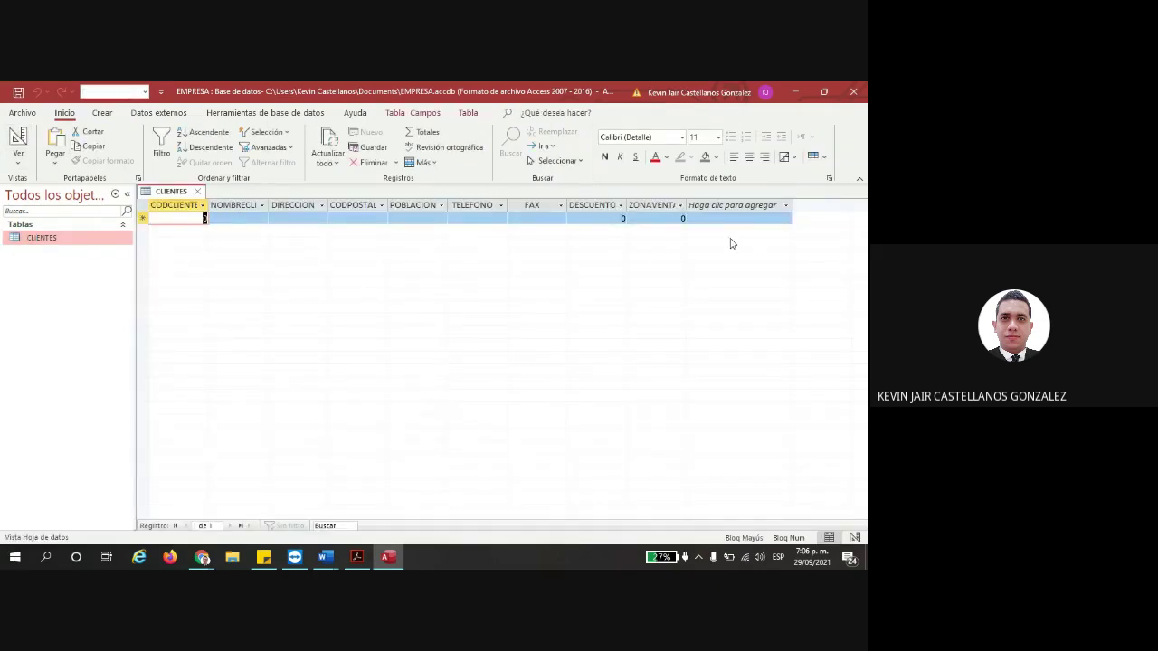
left_click(225, 217)
left_click(281, 218)
left_click(384, 217)
left_click(414, 217)
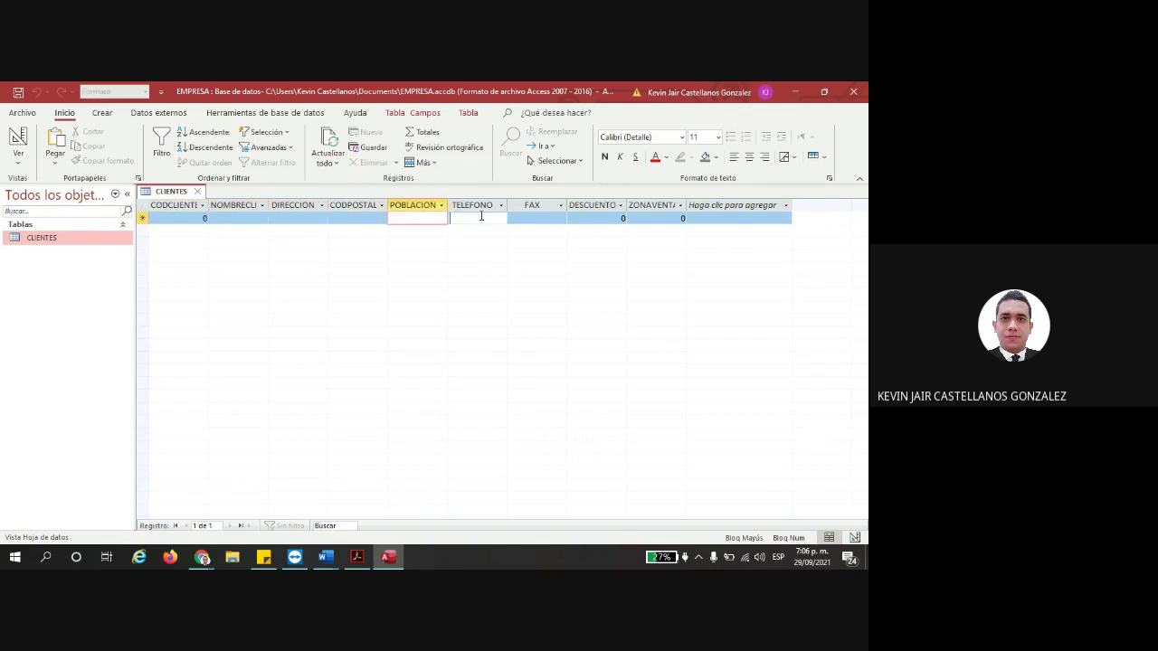
left_click(479, 217)
left_click(543, 217)
left_click(591, 217)
left_click(664, 218)
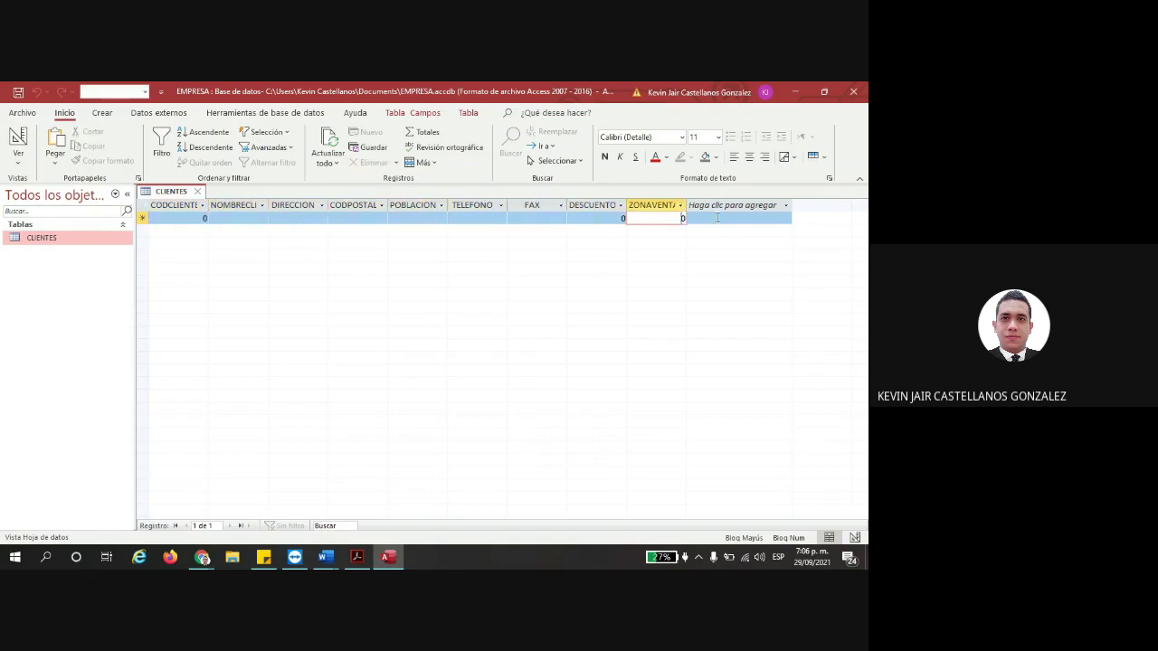
left_click(203, 218)
left_click(307, 217)
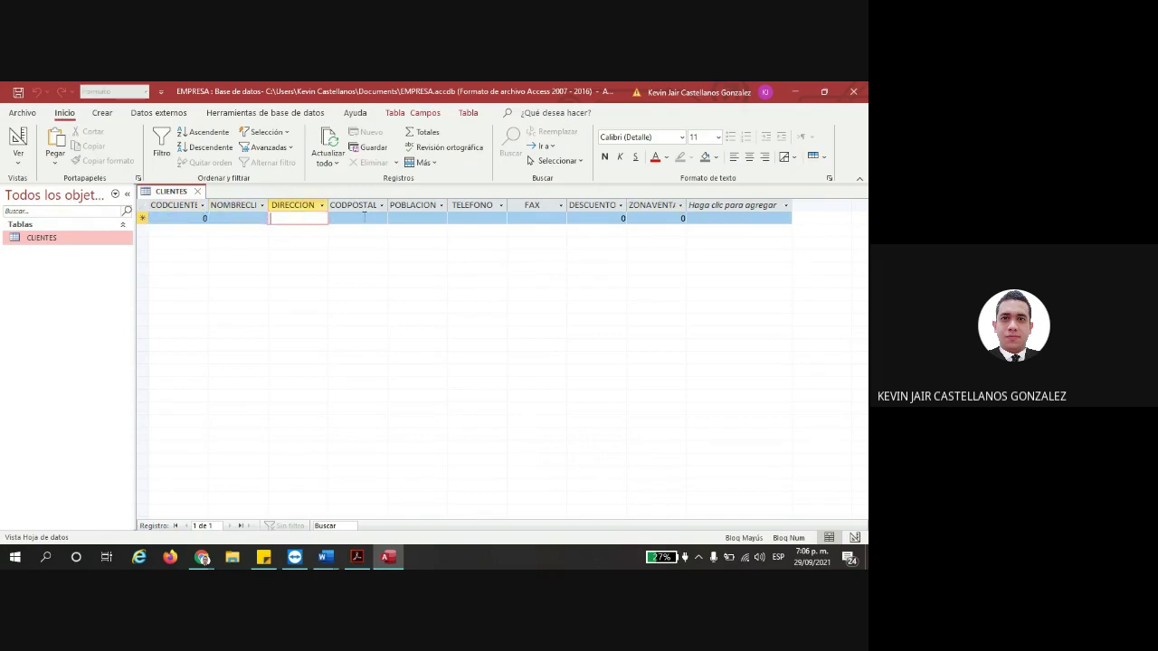
- Go through the remaining fields of the empty CLIENTES record, from CODPOSTAL to ZONAVENTAS
left_click(385, 217)
left_click(420, 217)
left_click(495, 218)
left_click(534, 218)
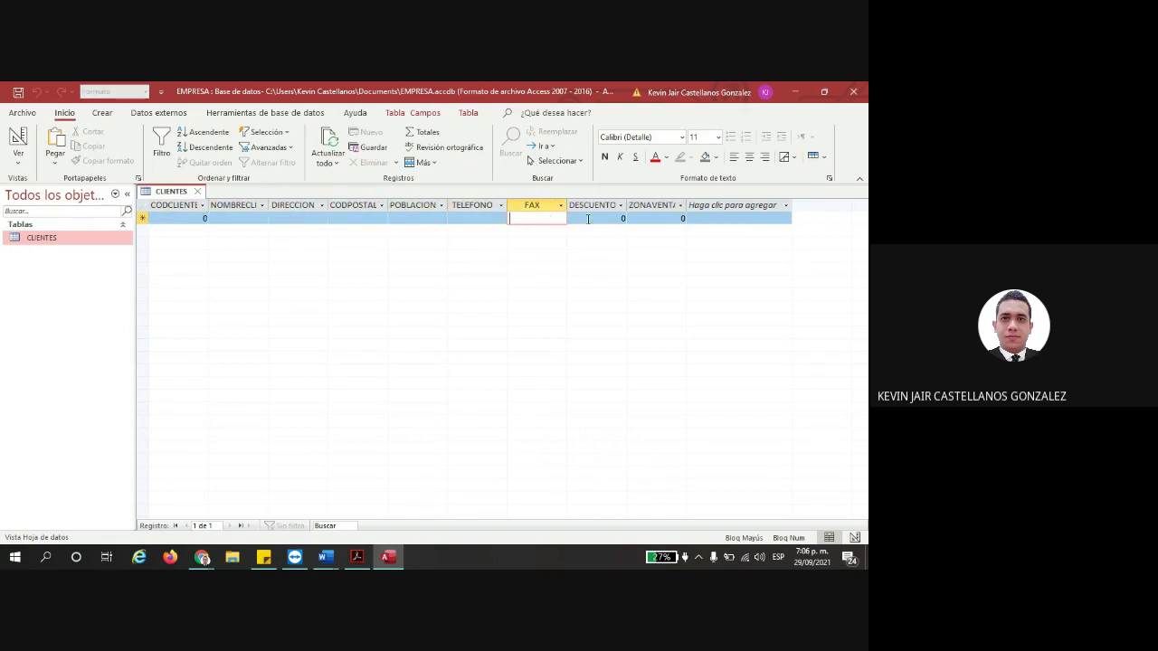
left_click(598, 218)
left_click(652, 218)
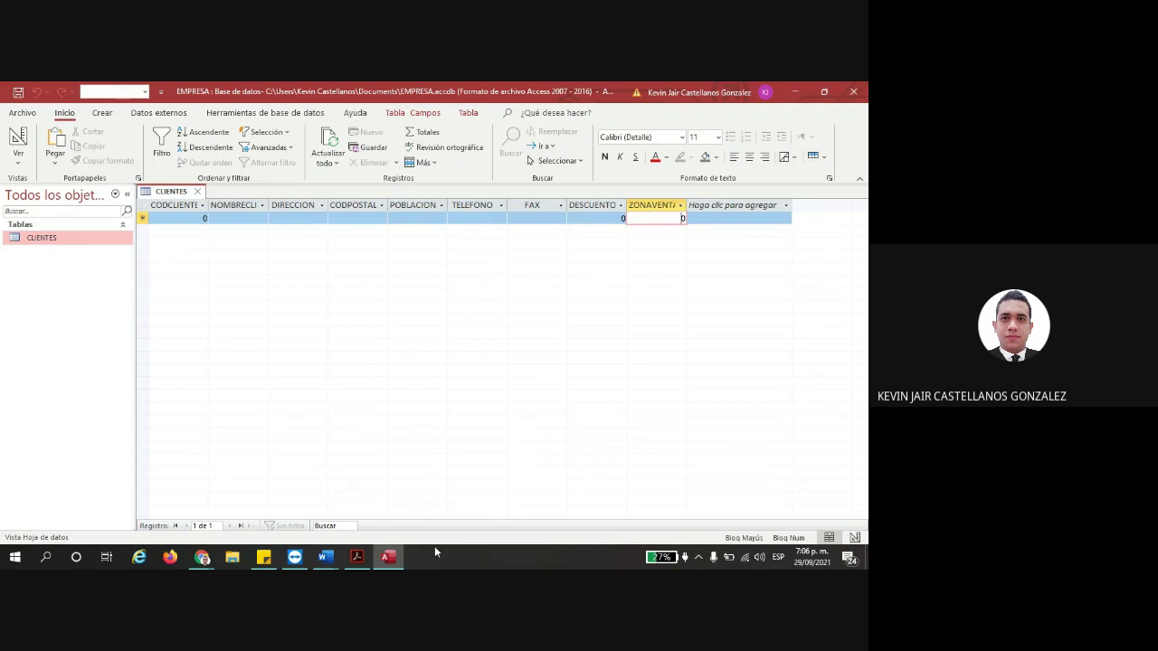
- Switch to the exercise PDF in Acrobat and find the instructions for the ZONAS table, checking the relationships diagram on the way
left_click(358, 557)
scroll(328, 506, "down", 6)
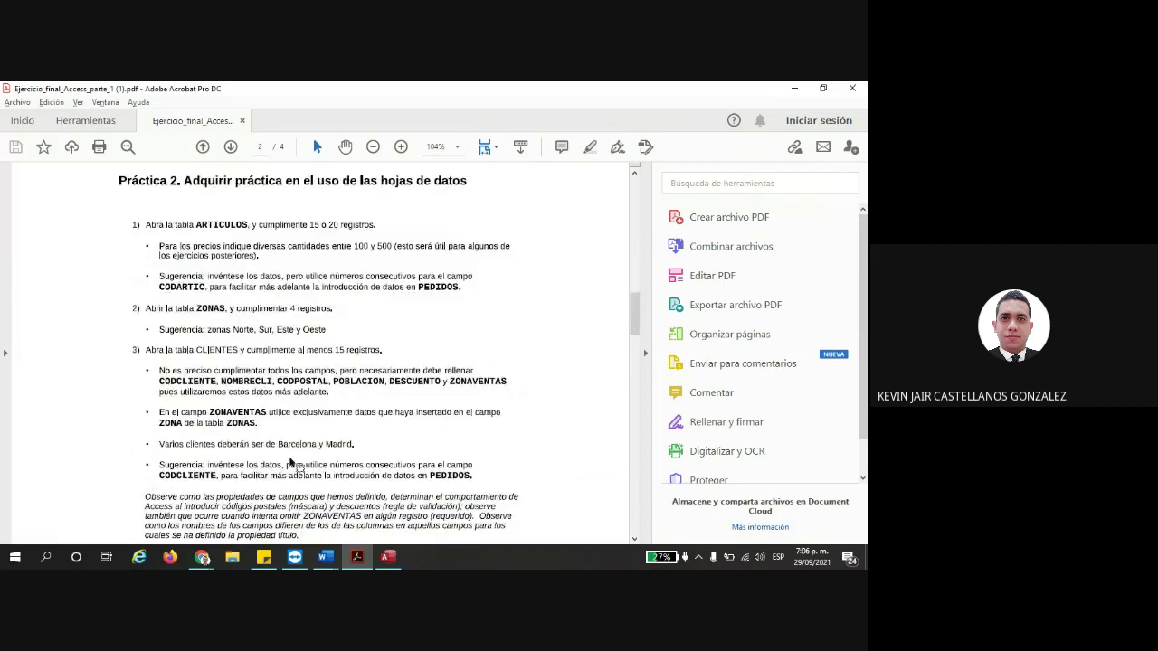
scroll(289, 462, "down", 15)
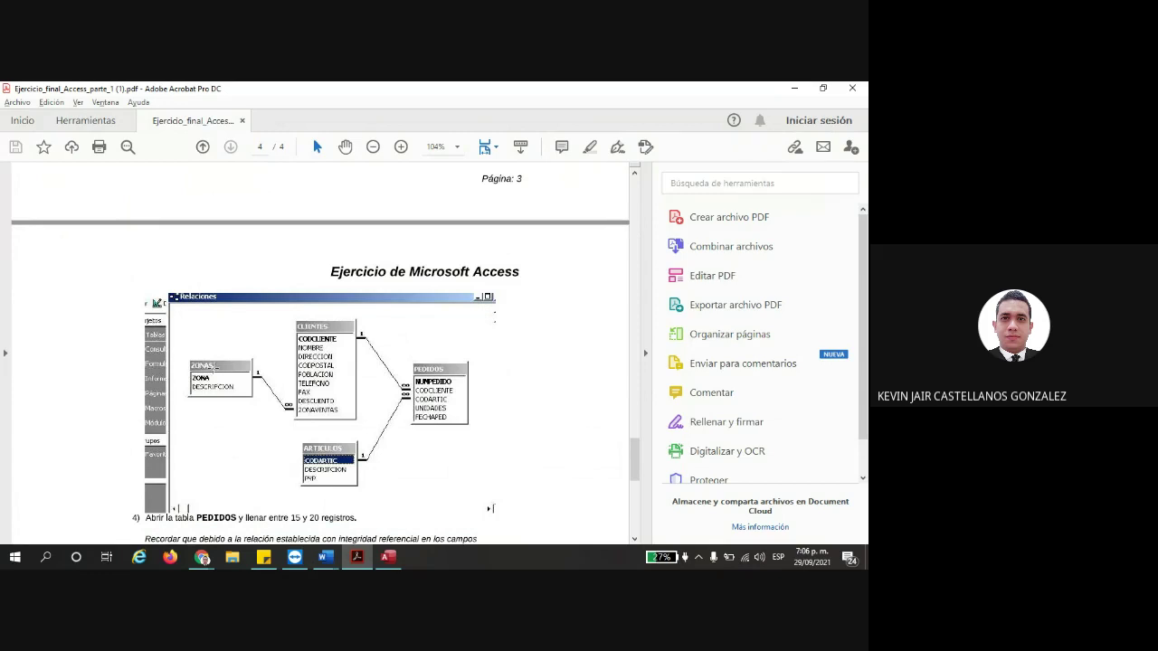
scroll(213, 371, "up", 10)
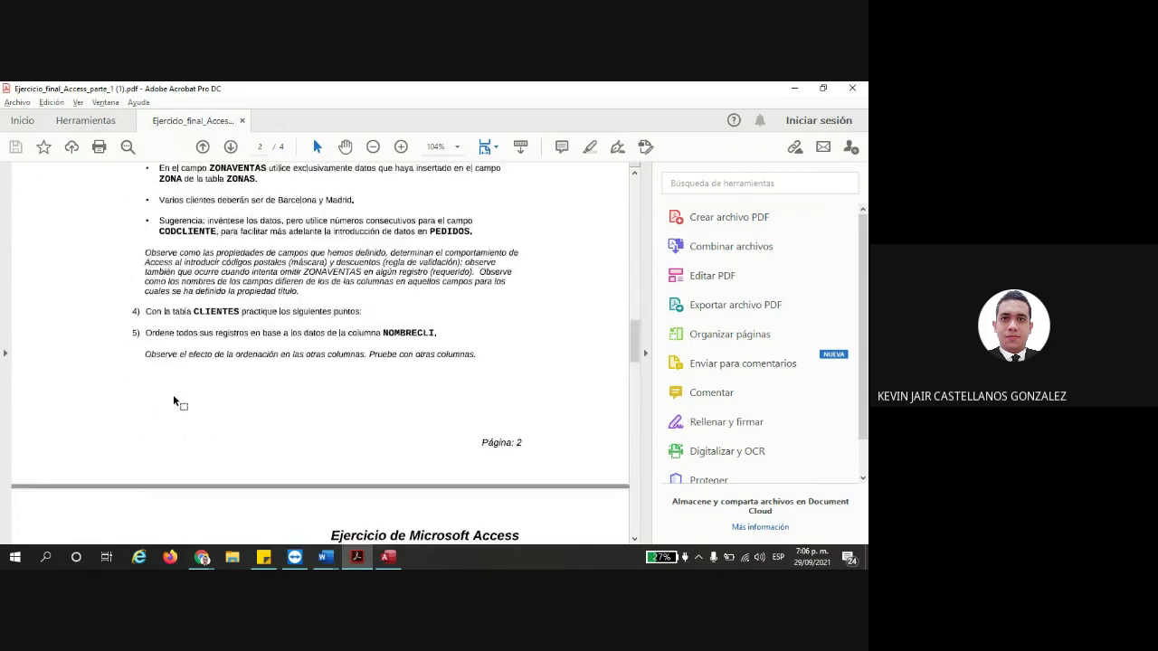
scroll(181, 389, "up", 5)
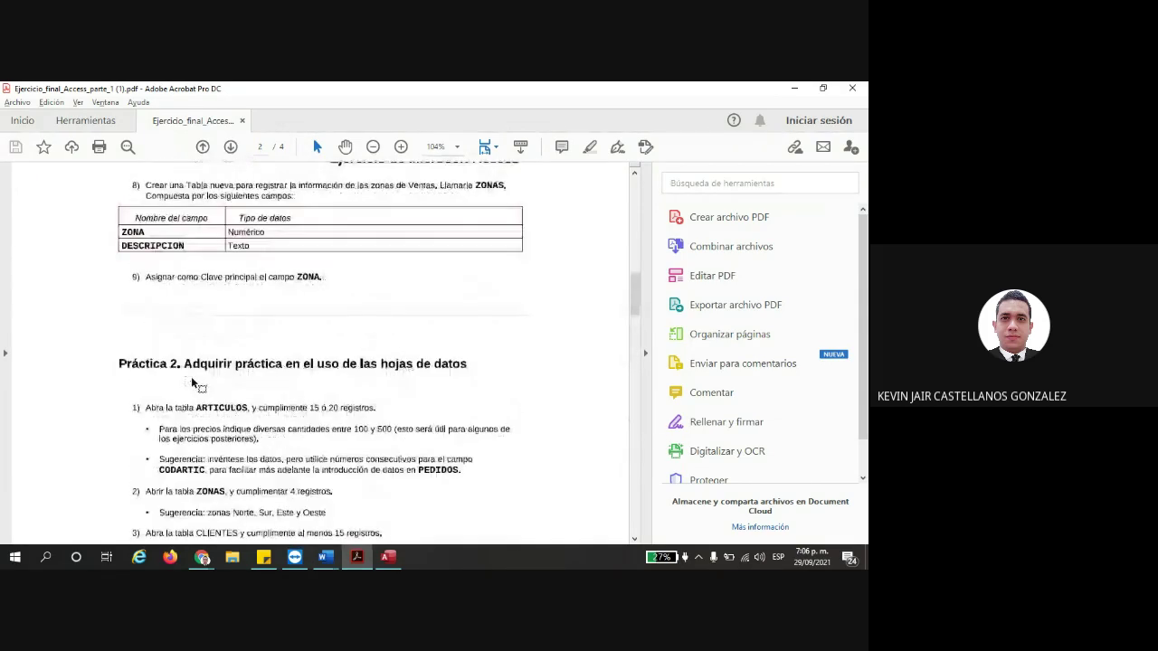
scroll(191, 382, "up", 3)
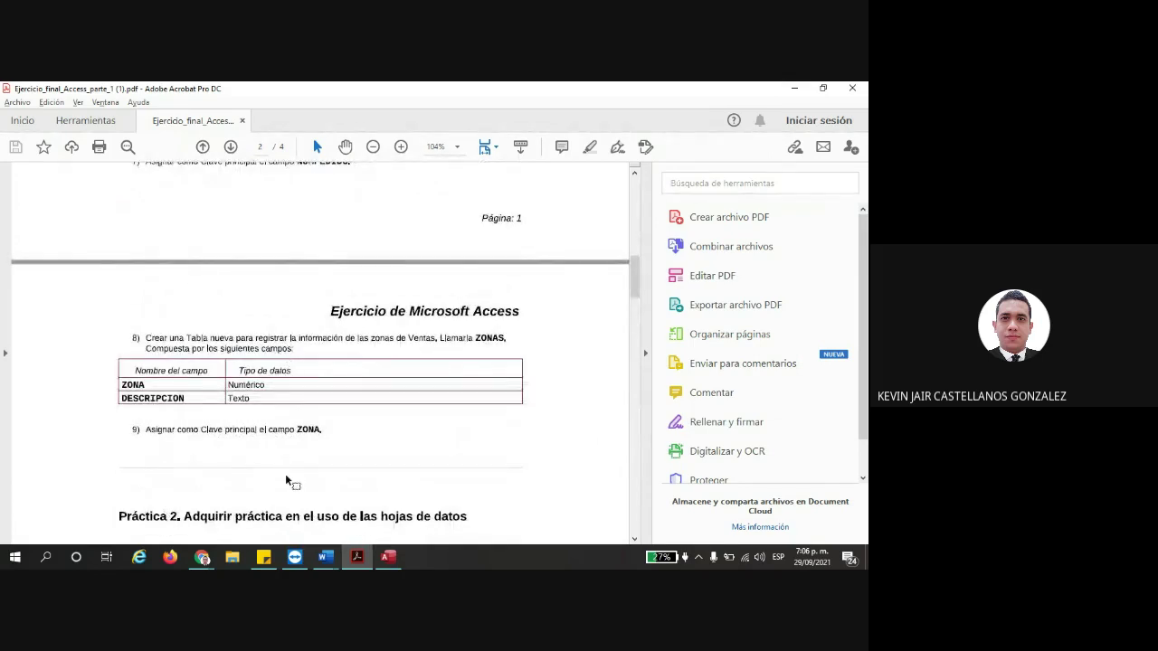
- Return to the EMPRESA database in Access, create a new table in design view and save it as ZONAS
left_click(388, 557)
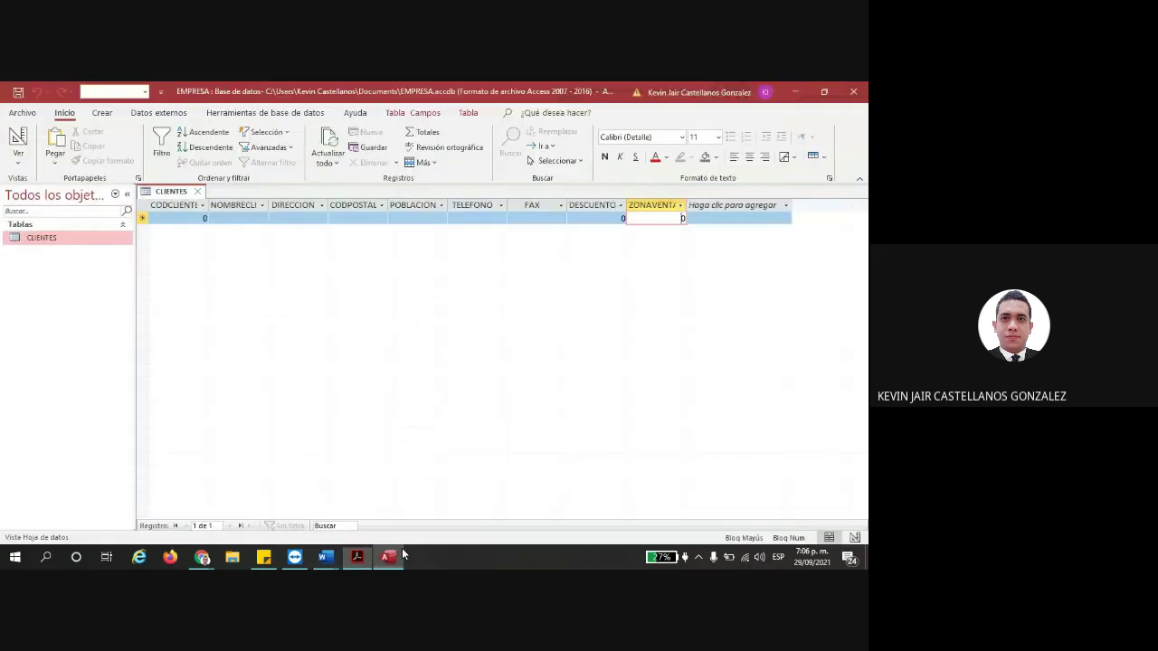
left_click(100, 113)
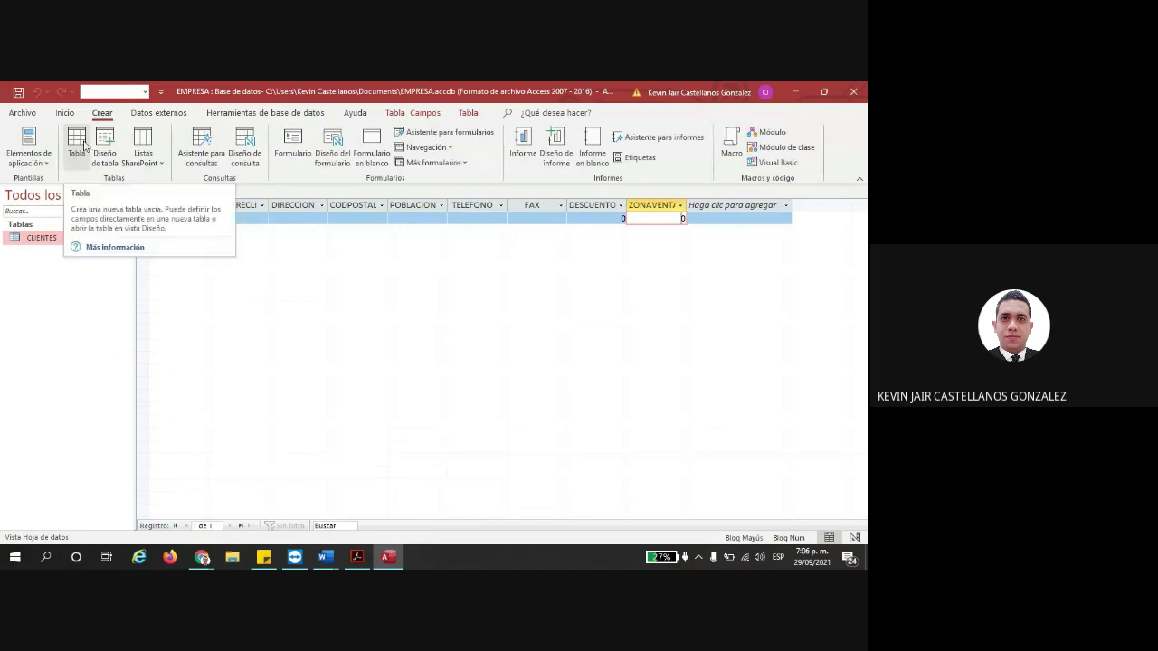
left_click(77, 143)
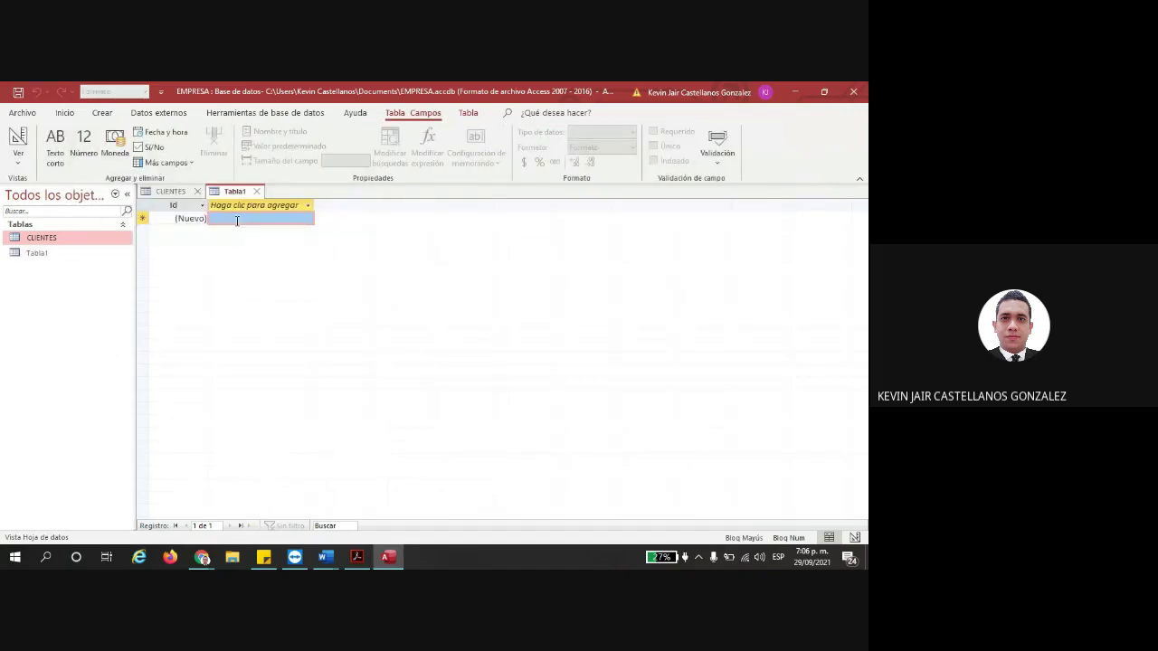
left_click(18, 162)
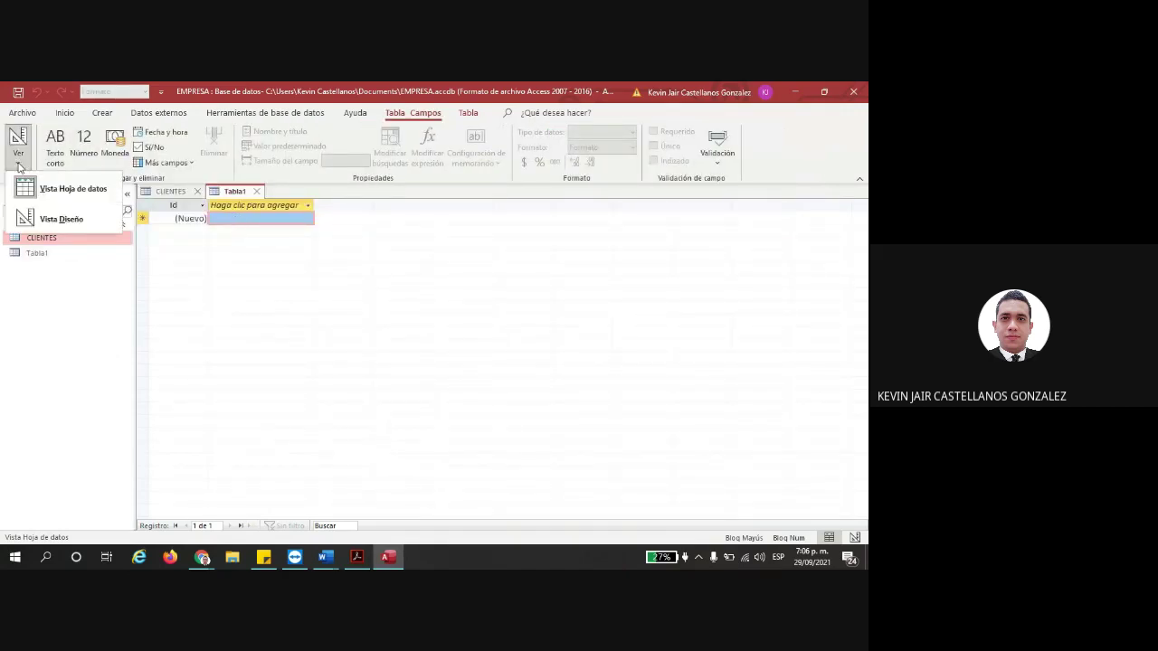
left_click(52, 218)
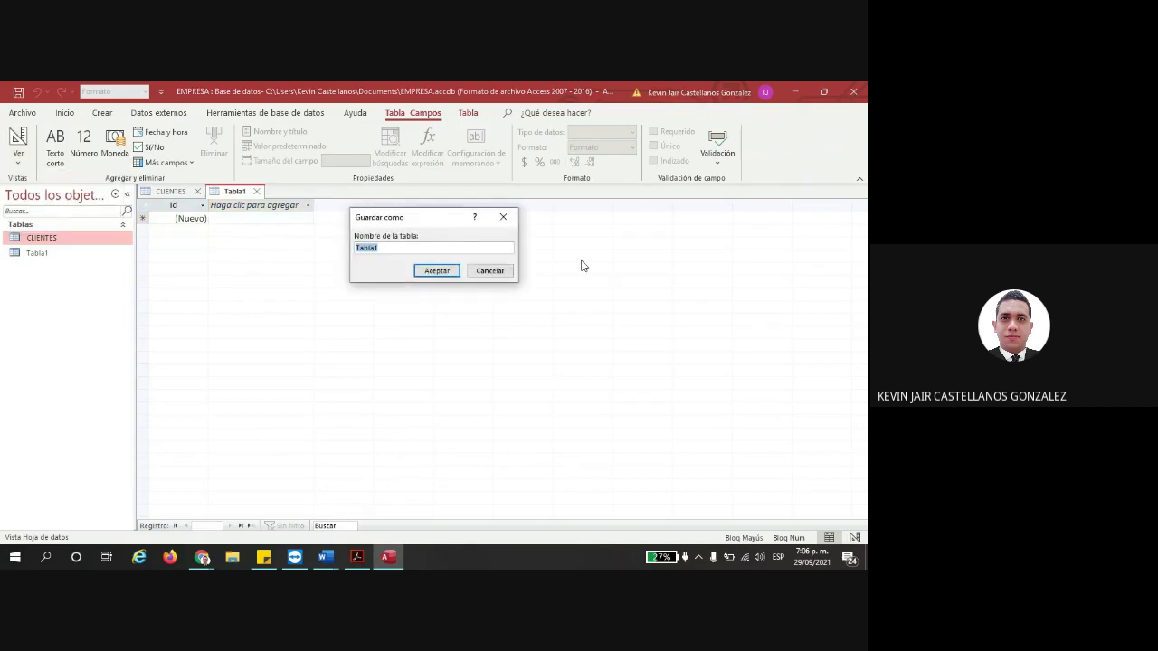
type("ZONAS")
left_click(356, 557)
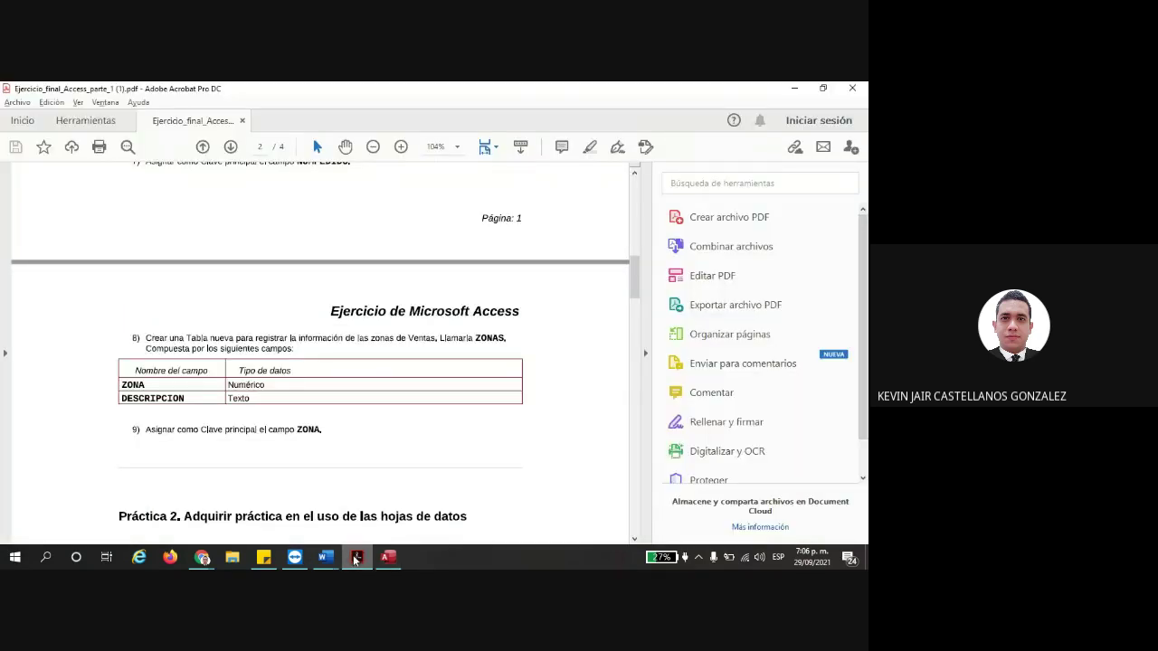
left_click(357, 556)
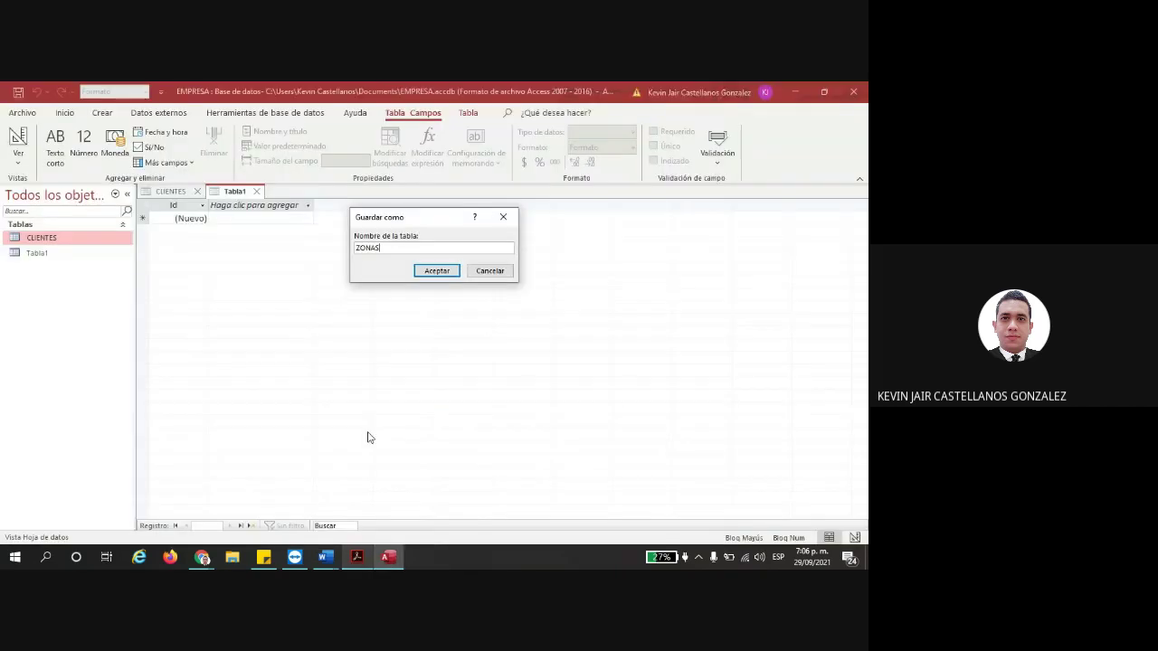
left_click(437, 271)
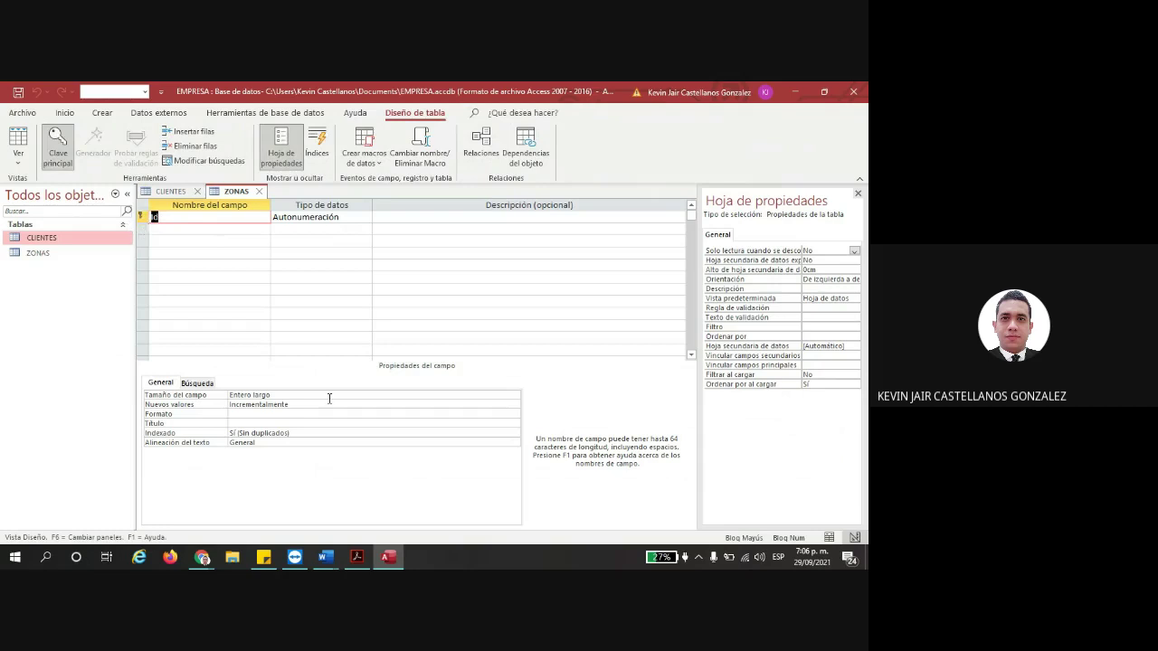
- Check the exercise's field list and define the ZONAS primary key field as ZONA with the Número data type
key("alt+Tab")
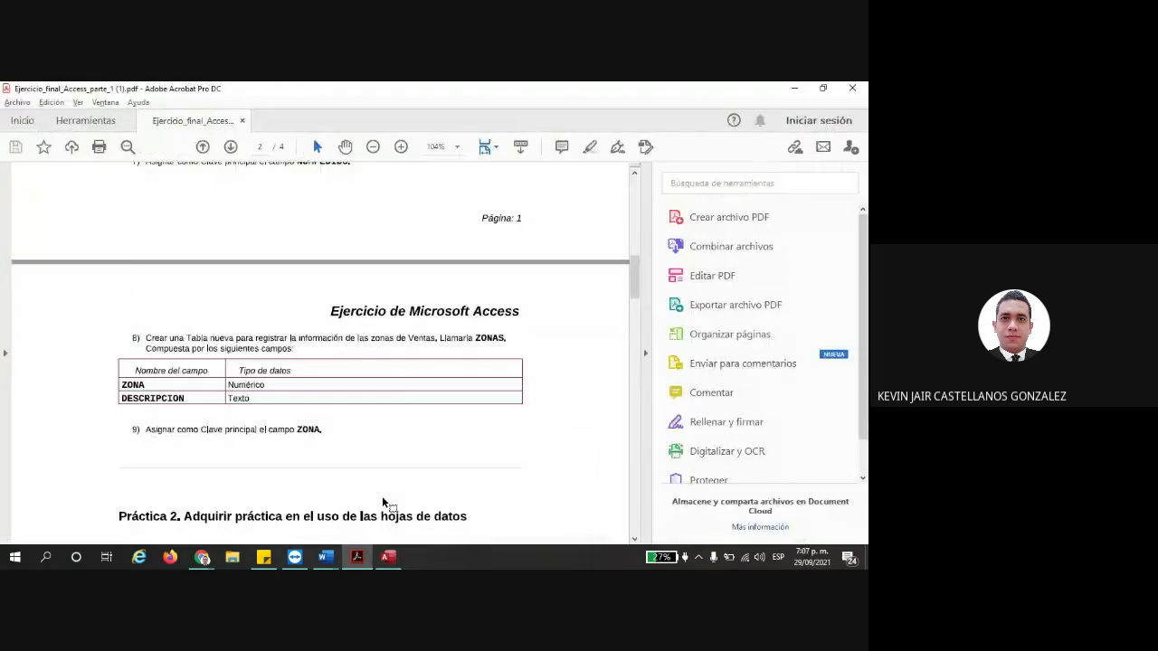
key("alt+Tab")
type("ZONA")
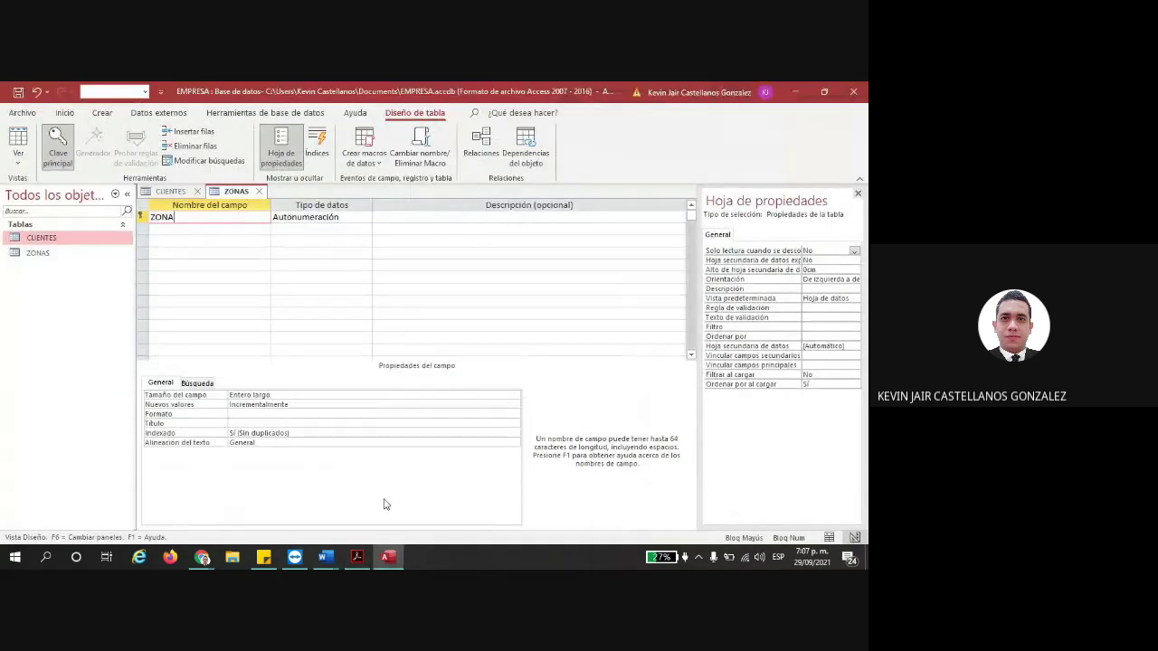
key("Tab")
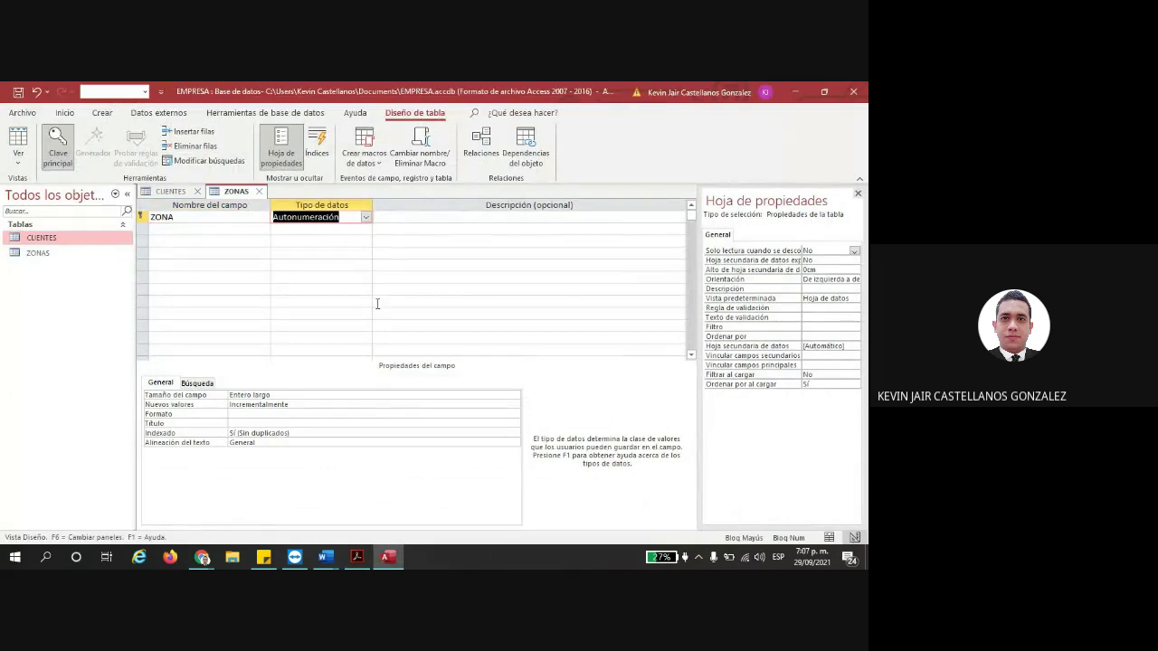
left_click(365, 217)
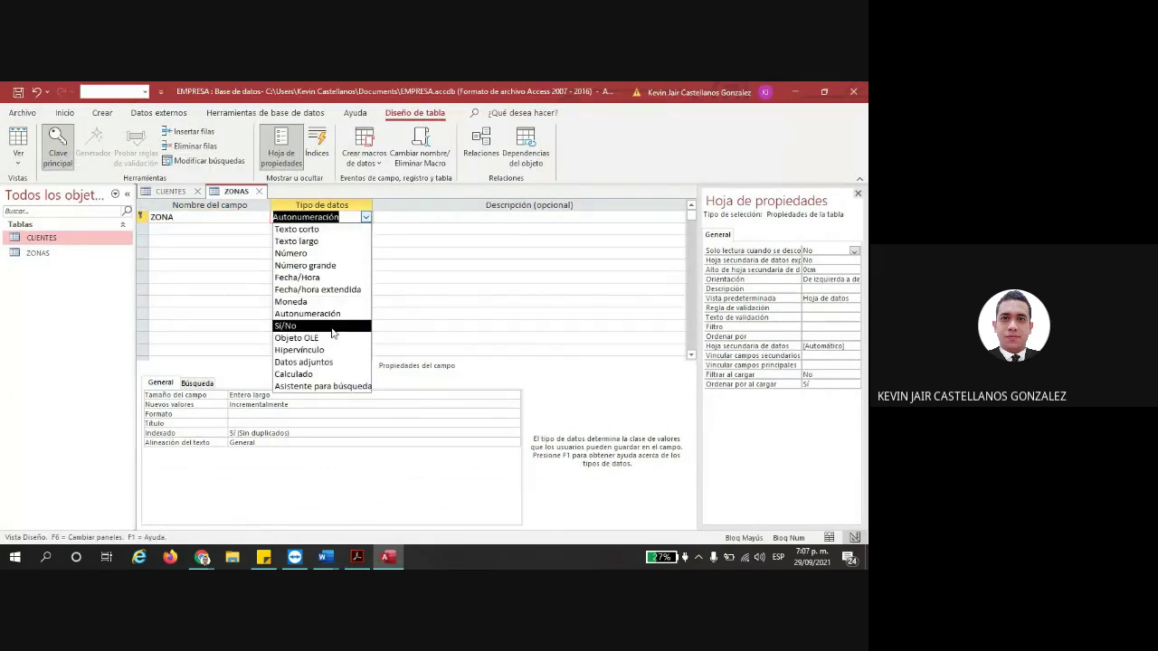
left_click(317, 254)
key("Tab")
key("Tab")
- Check the second field in the exercise PDF and add DESCRIPCION to ZONAS with the Texto corto data type
key("alt+Tab")
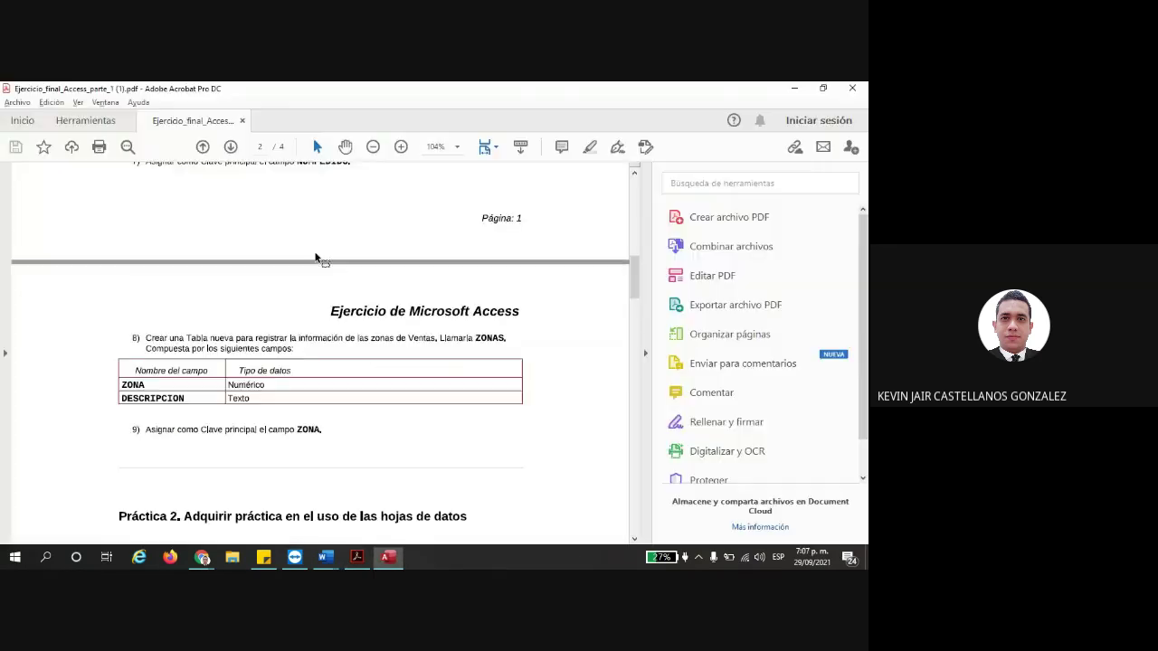
key("alt+Tab")
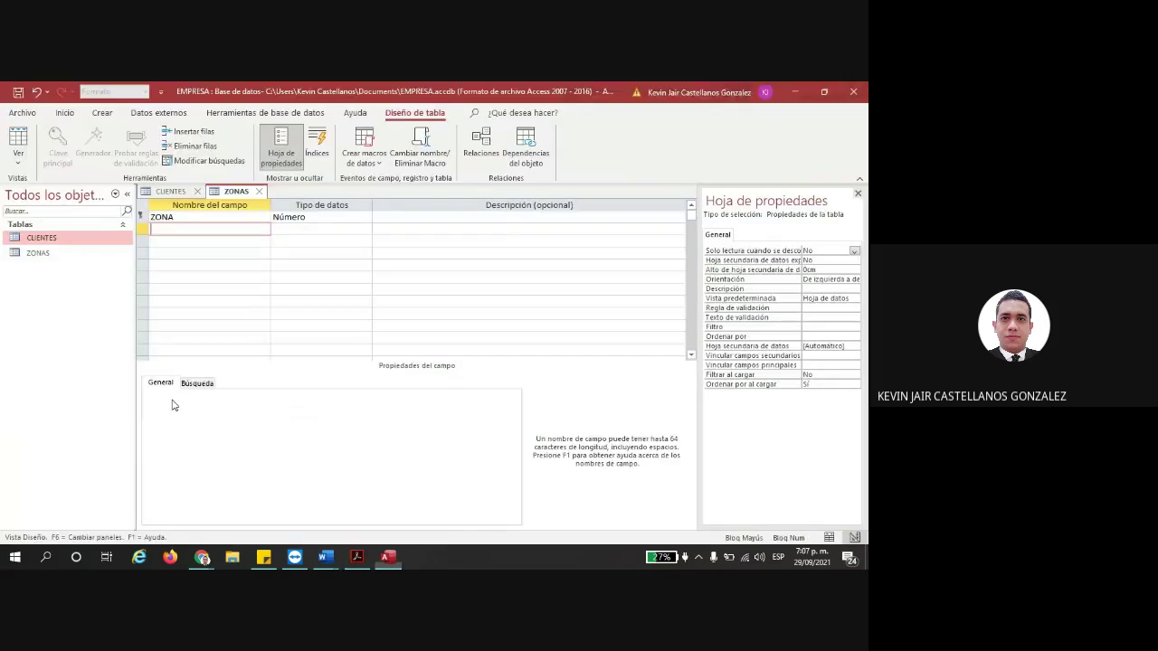
type("DESCRIPCION")
key("Tab")
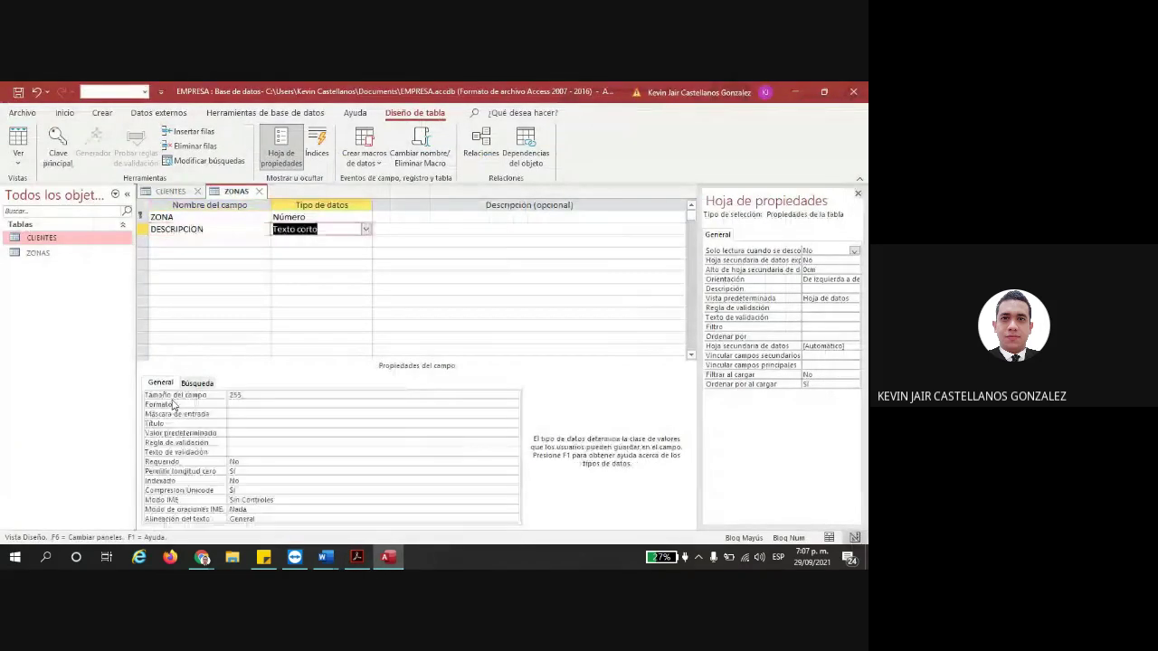
key("Tab")
key("Tab")
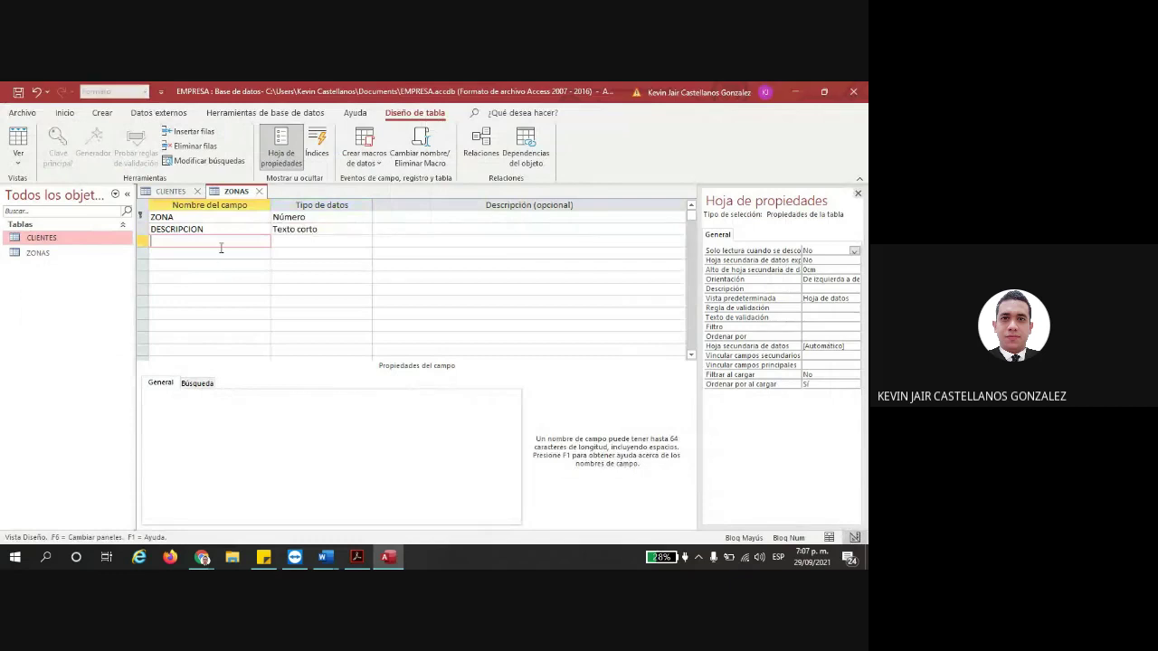
- Save and close the ZONAS table design, and close the open CLIENTES table
right_click(236, 192)
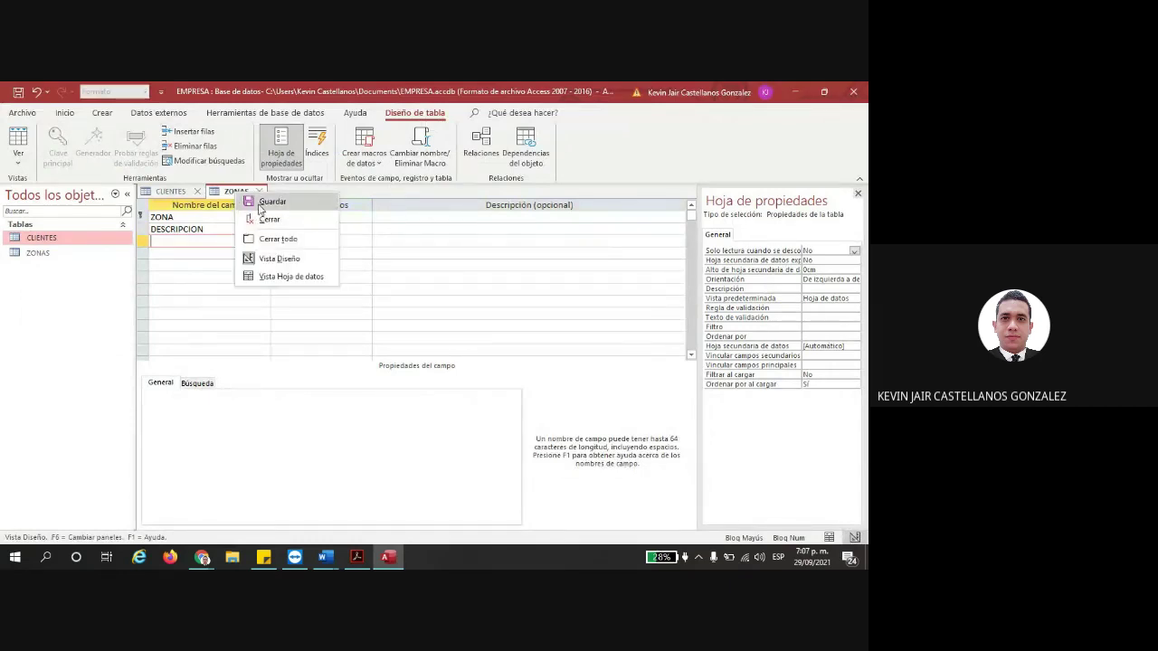
left_click(271, 202)
left_click(257, 193)
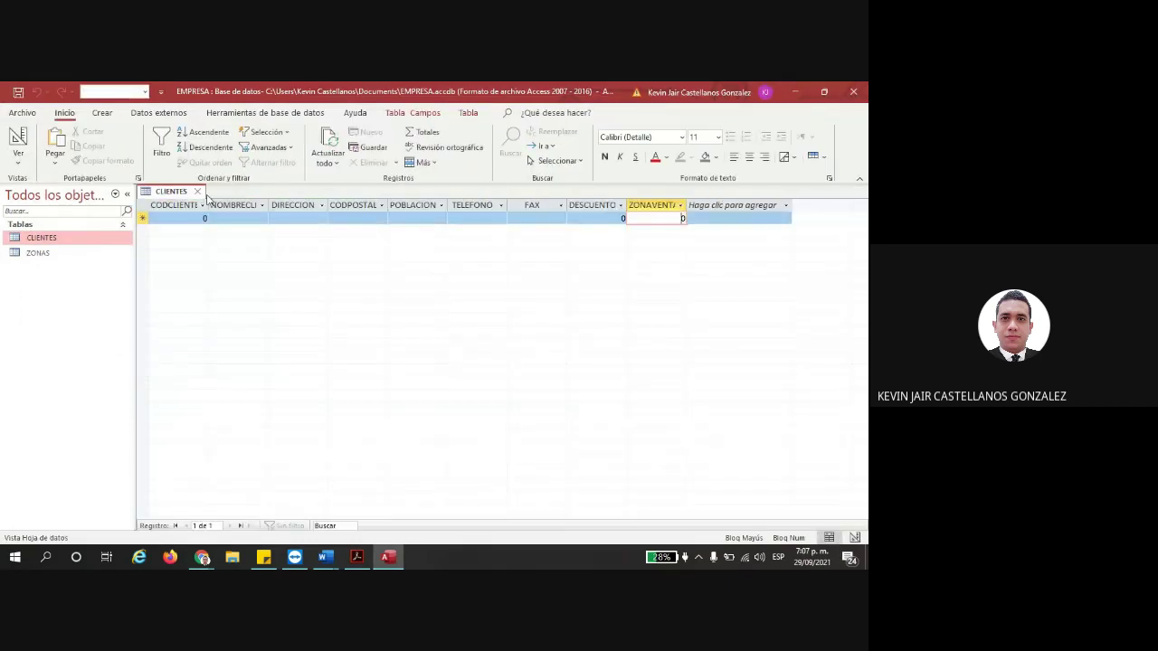
left_click(199, 192)
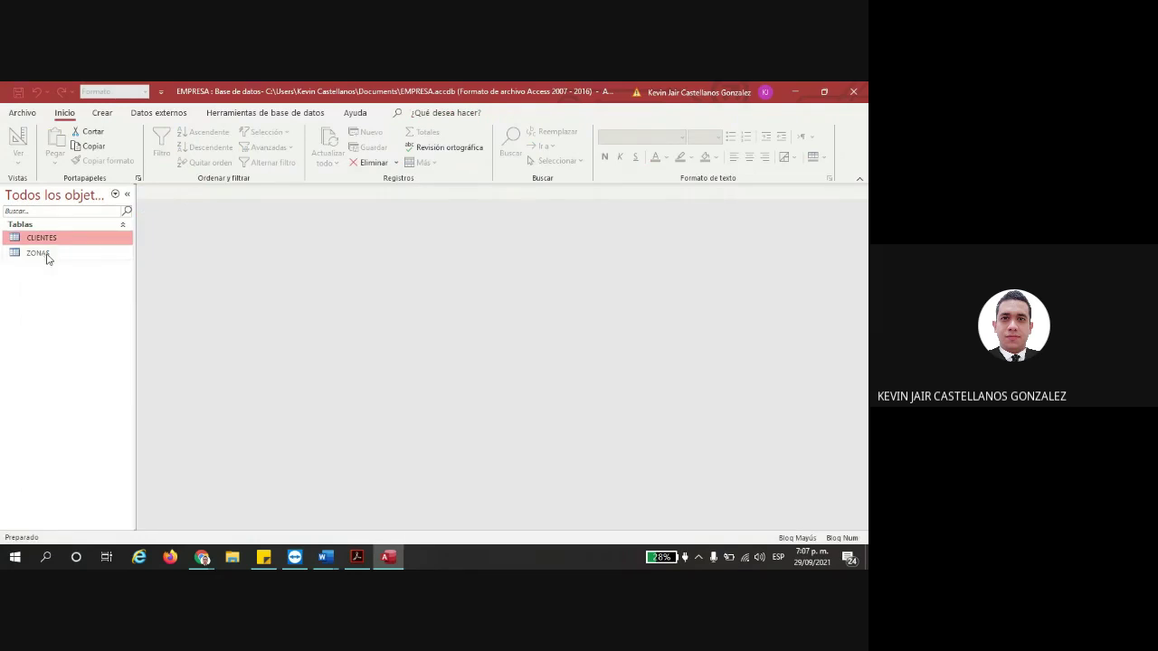
- Open the ZONAS and CLIENTES tables in datasheet view to review their fields, and close both
double_click(45, 252)
double_click(56, 239)
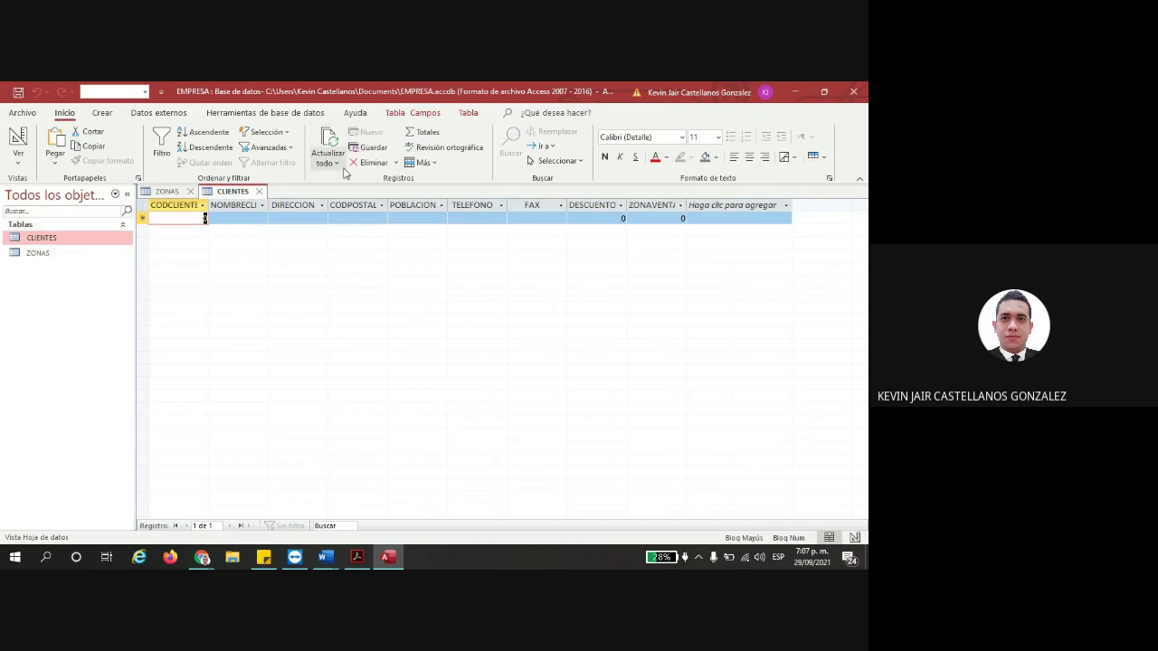
left_click(260, 196)
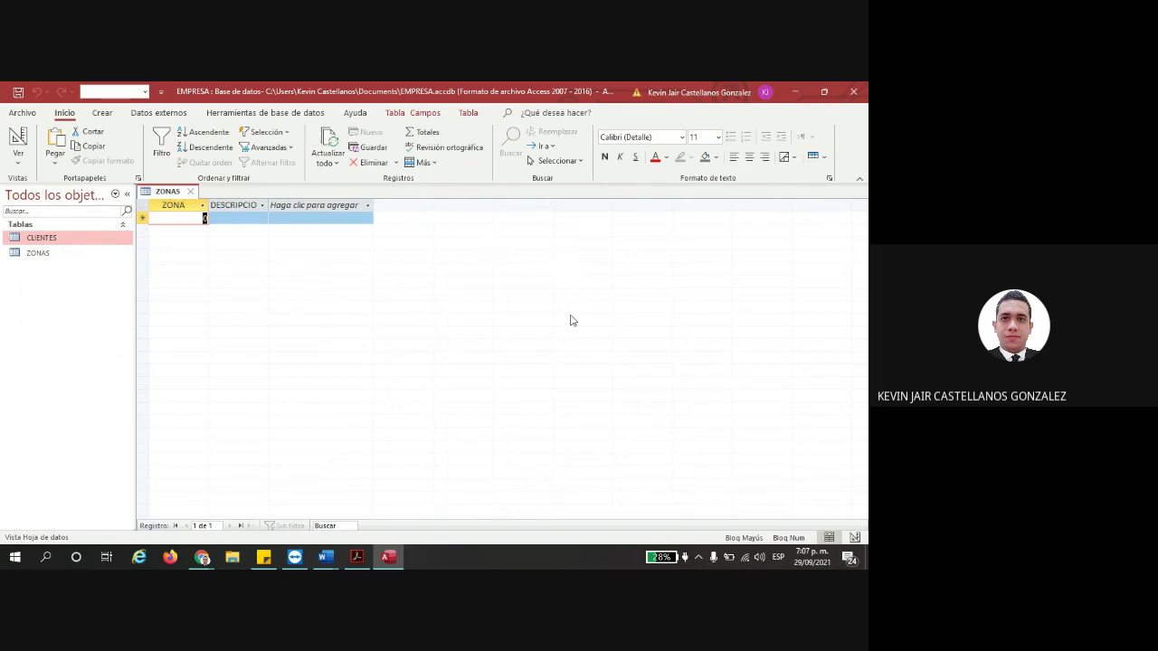
left_click(192, 193)
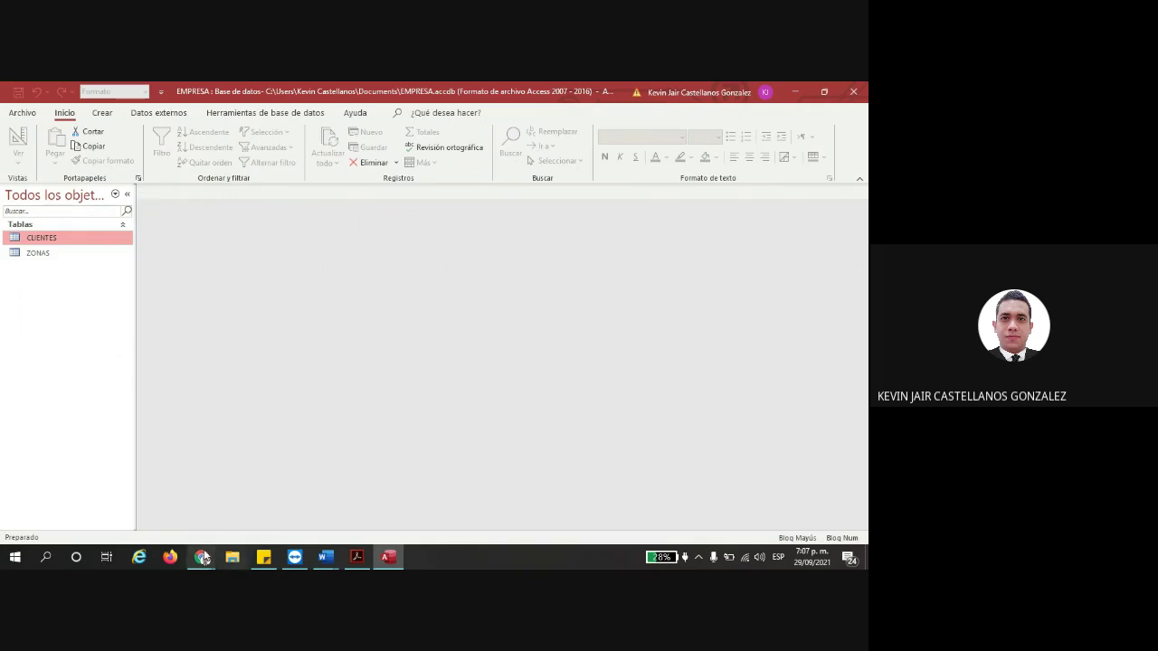
- Switch to the Google Meet call, toggle the microphone, and return to the EMPRESA database in Access
left_click(317, 517)
left_click(318, 516)
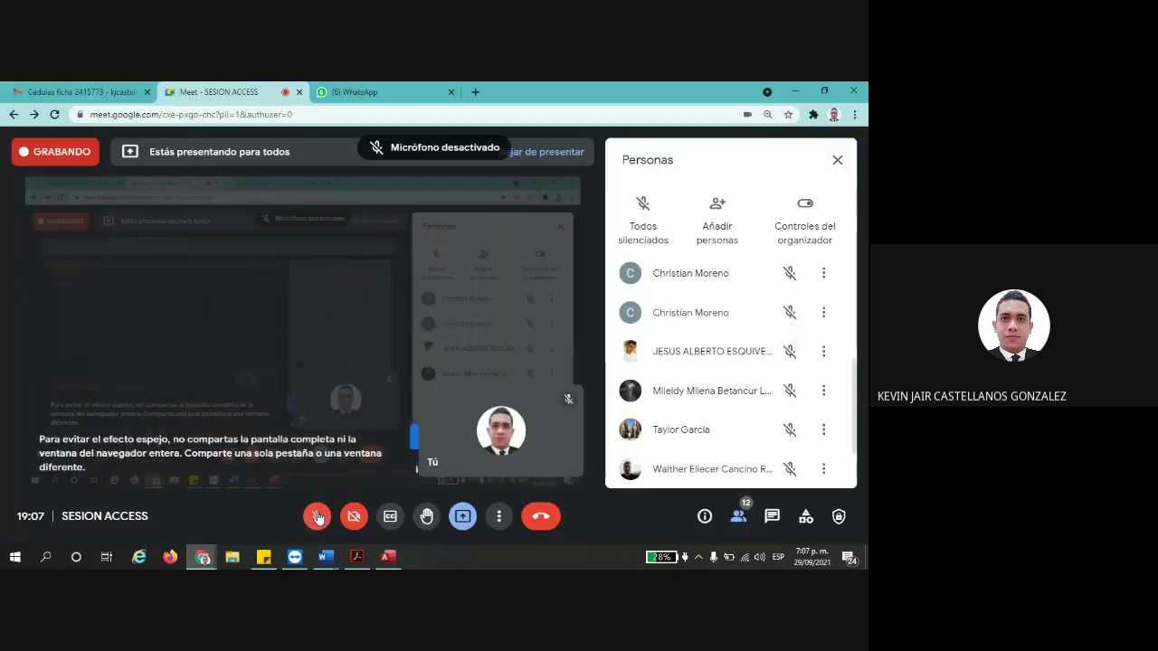
left_click(318, 517)
left_click(388, 556)
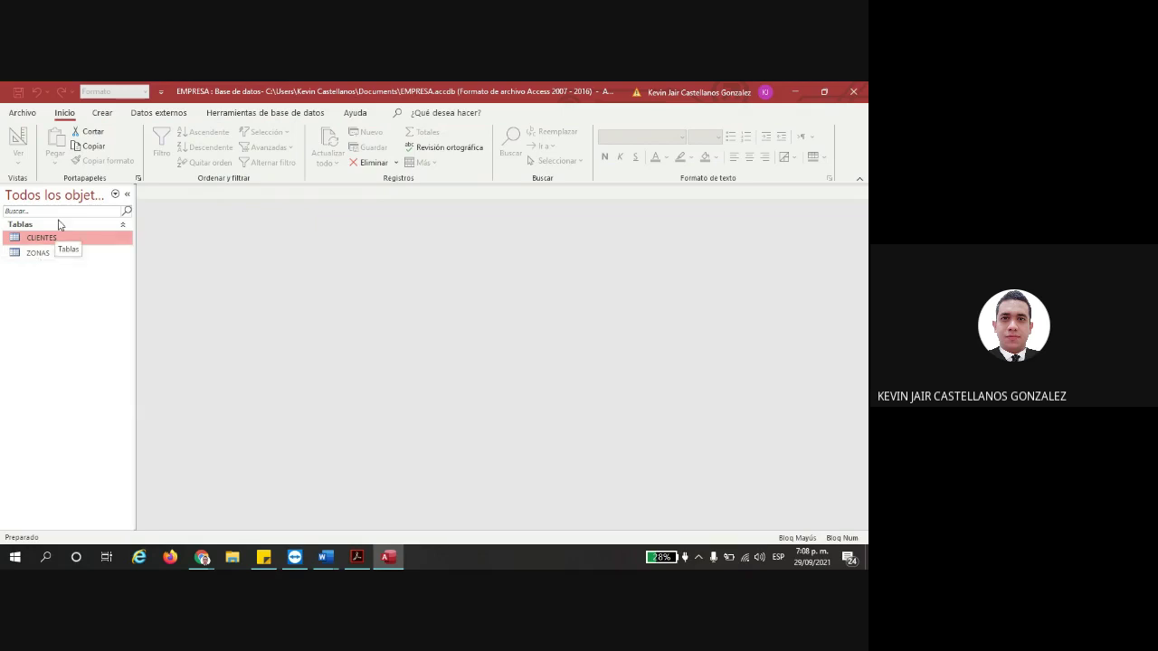
- Open the Relationships window and add the CLIENTES and ZONAS tables to the diagram
left_click(222, 115)
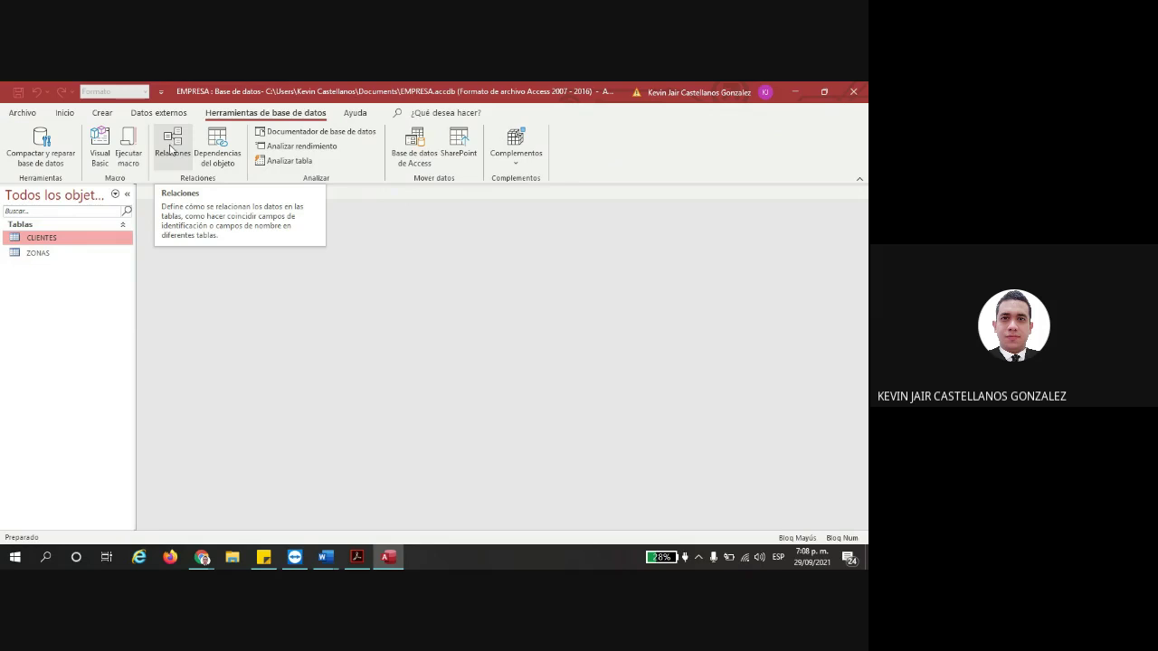
left_click(171, 151)
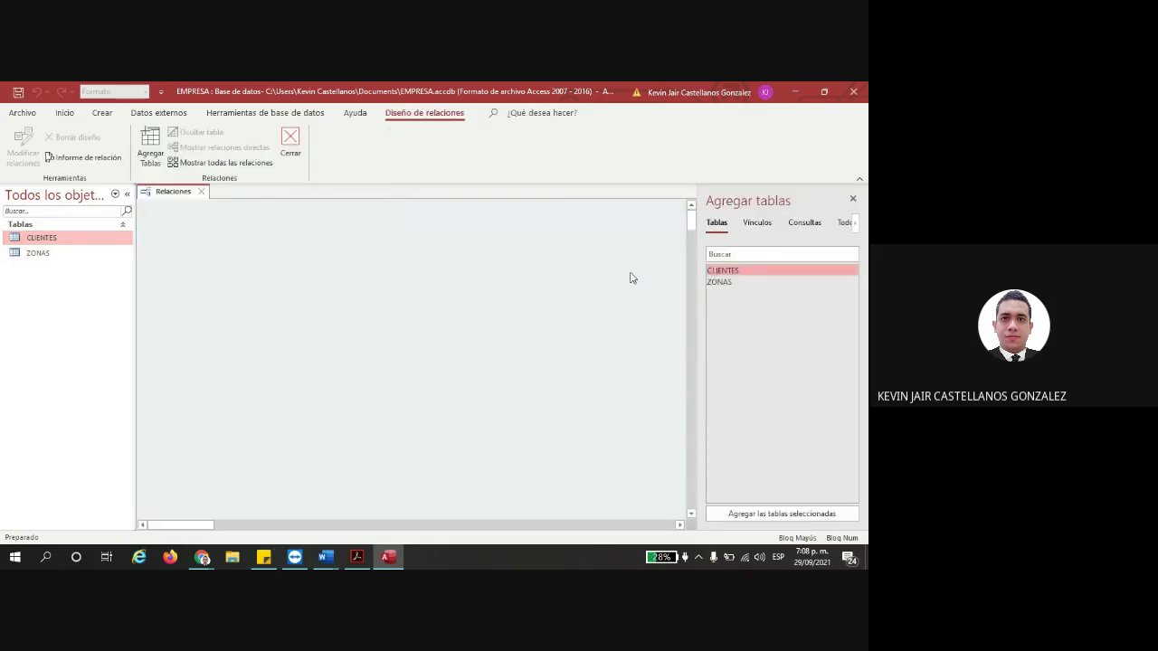
left_click(725, 283)
left_click(727, 269)
double_click(727, 270)
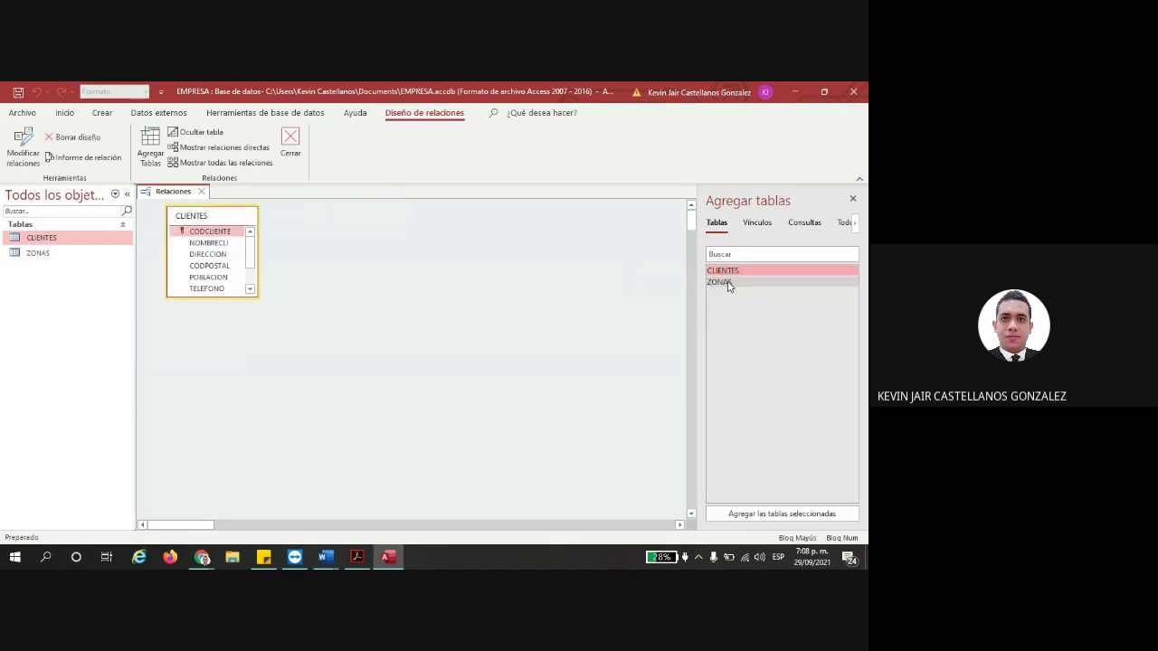
double_click(725, 282)
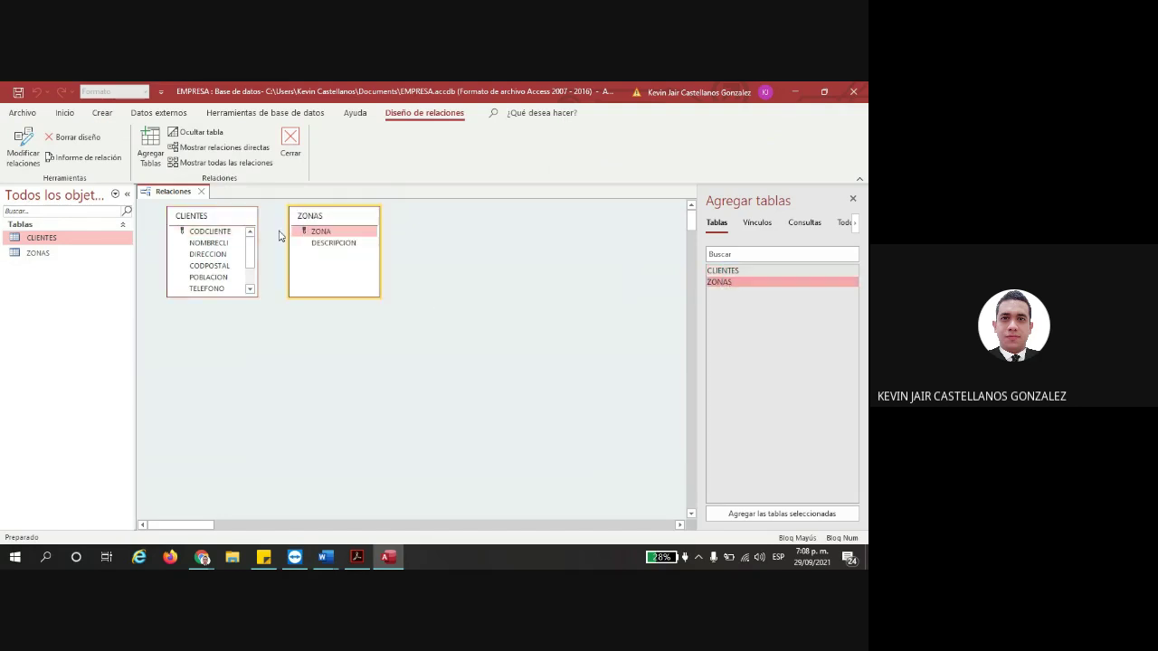
- Rearrange the relationship diagram so the ZONAS table comes first and CLIENTES sits beside it with space between them
left_click_drag(220, 224, 464, 276)
left_click_drag(371, 217, 268, 290)
left_click_drag(464, 268, 405, 229)
left_click_drag(253, 294, 253, 256)
left_click_drag(384, 228, 398, 242)
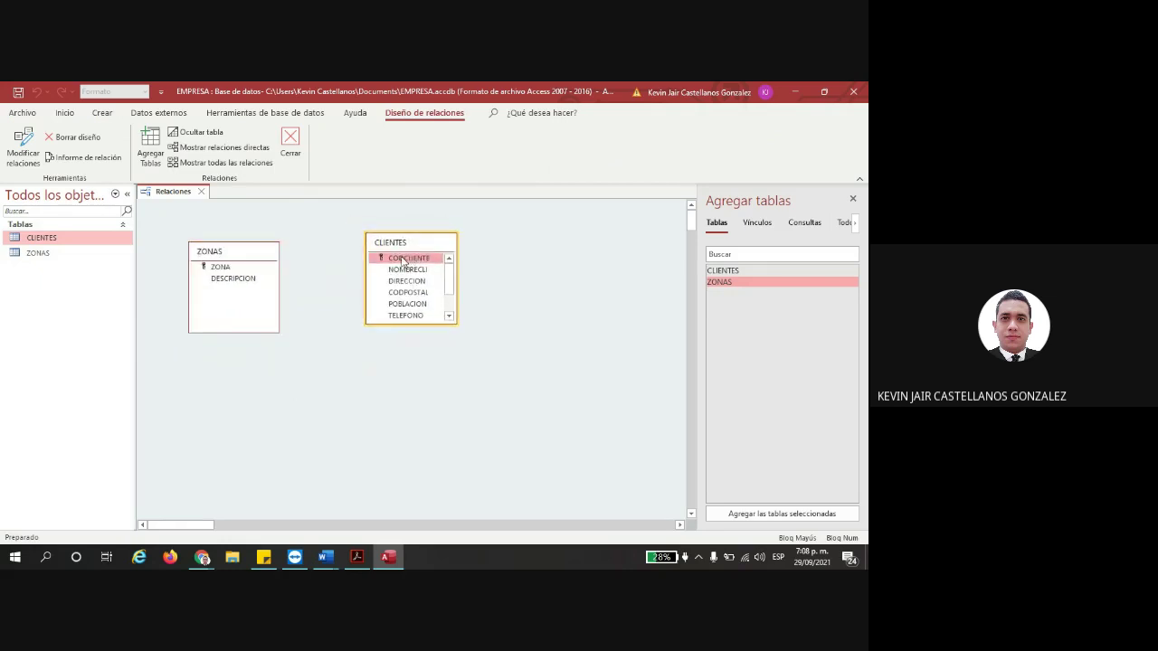
scroll(426, 288, "down", 1)
scroll(426, 287, "up", 2)
left_click(403, 258)
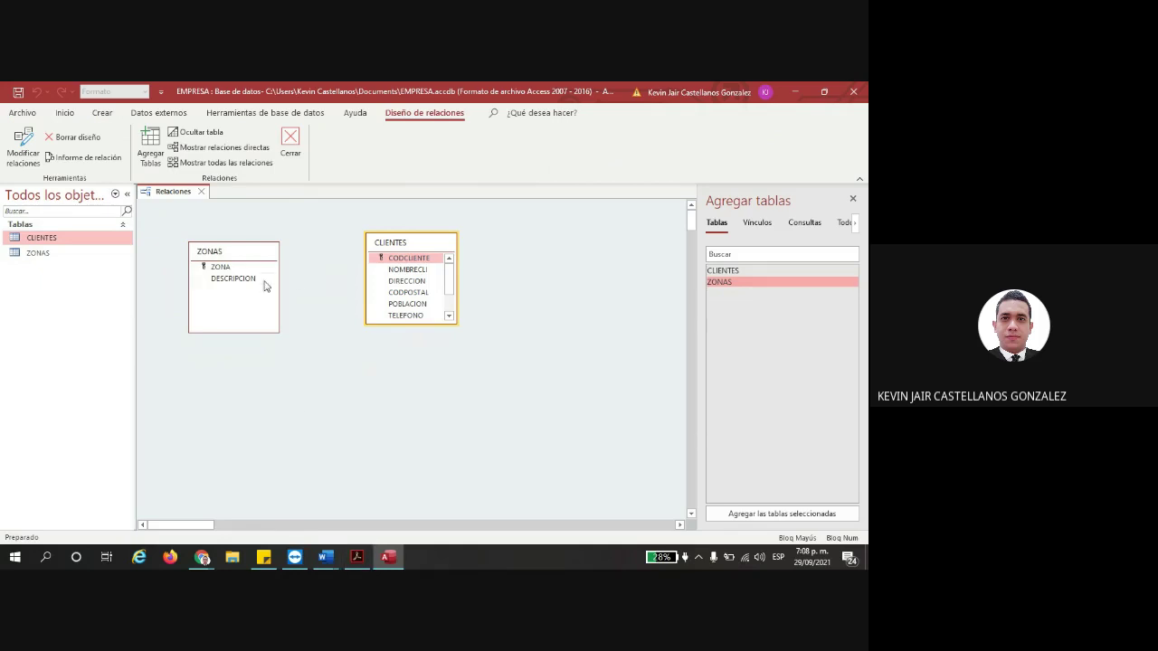
- Switch to the exercise PDF in Acrobat, consult the relationships diagram on page 4, and return to the EMPRESA database in Access
left_click(356, 558)
scroll(339, 463, "down", 10)
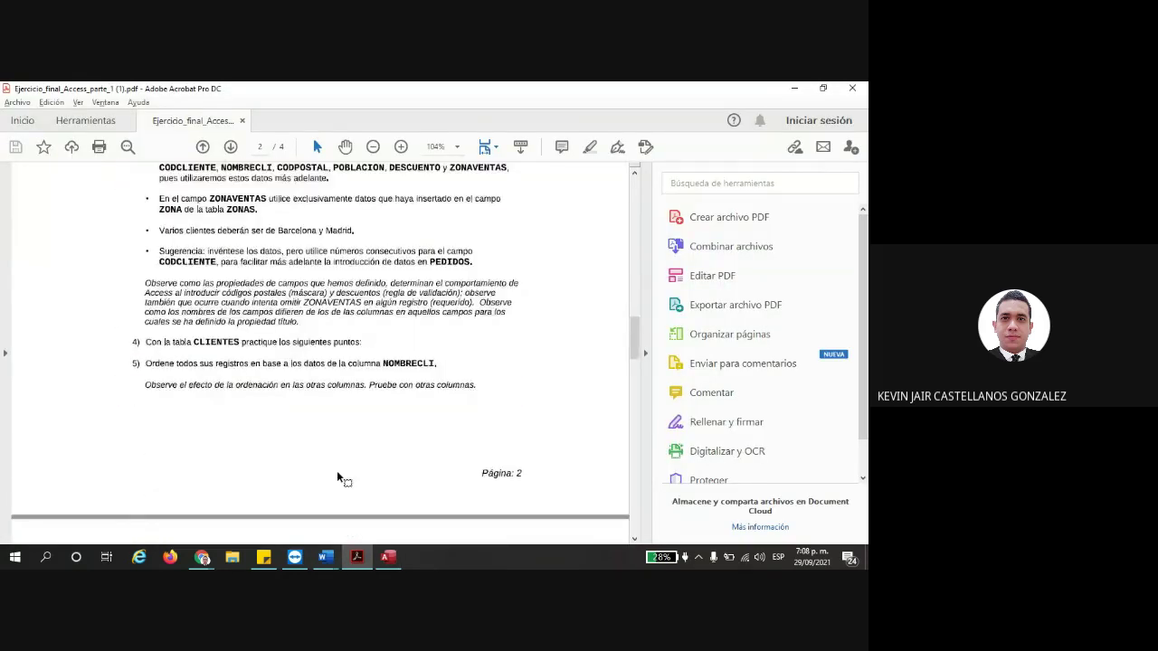
scroll(333, 472, "down", 8)
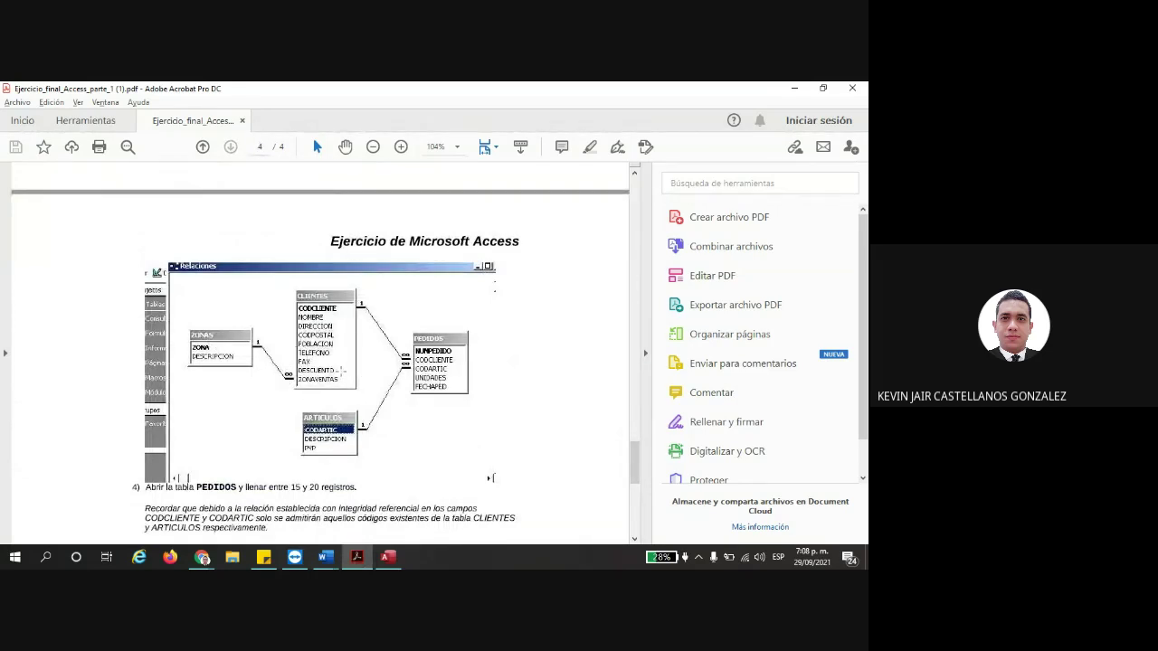
left_click(388, 558)
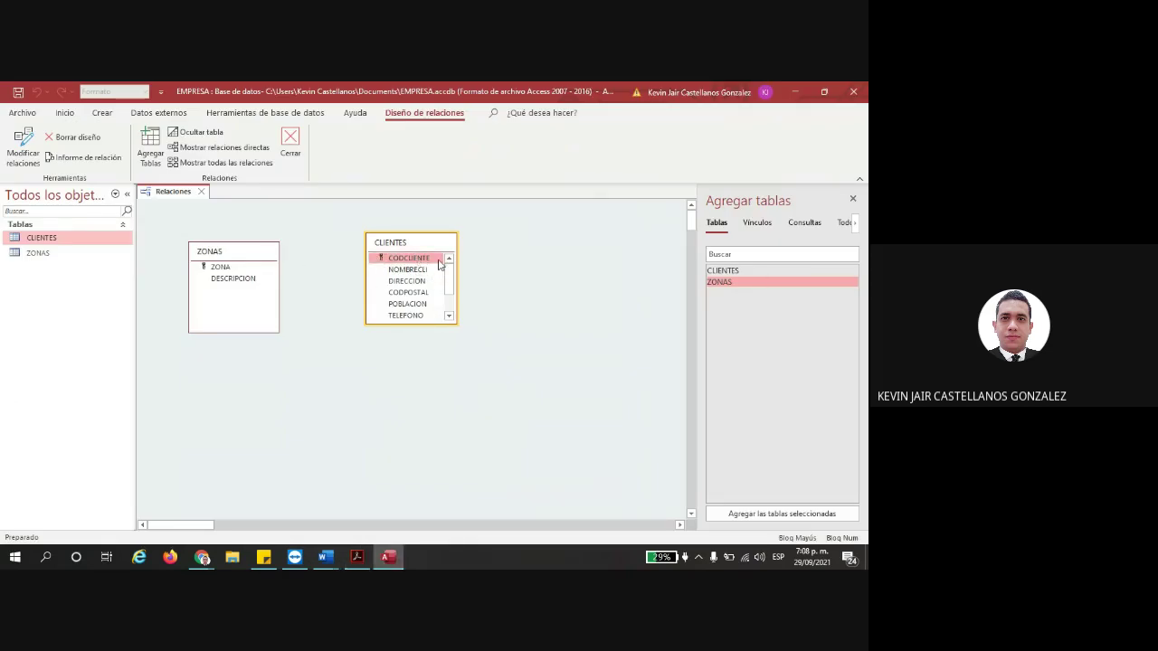
- Link the ZONA field of ZONAS to the ZONAVENTAS field of CLIENTES, keeping both tables in view behind the relationship settings
left_click_drag(449, 272, 449, 308)
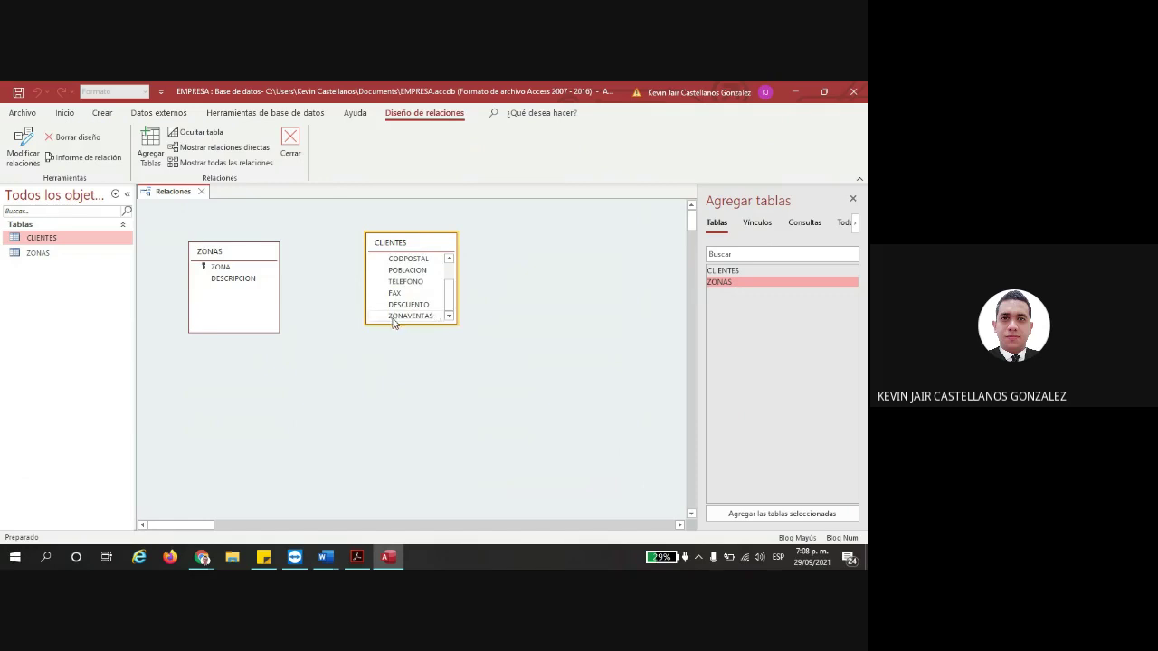
mouse_move(405, 321)
left_mouse_down()
mouse_move(219, 270)
mouse_move(262, 268)
mouse_move(398, 324)
left_mouse_up()
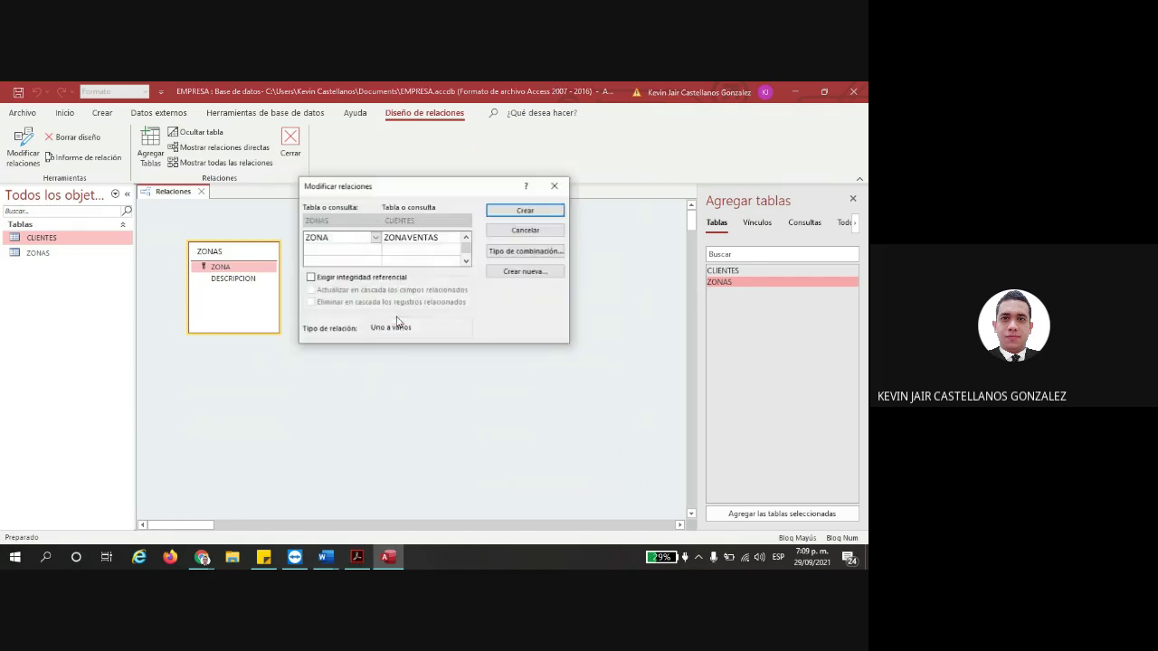
left_click_drag(393, 190, 498, 216)
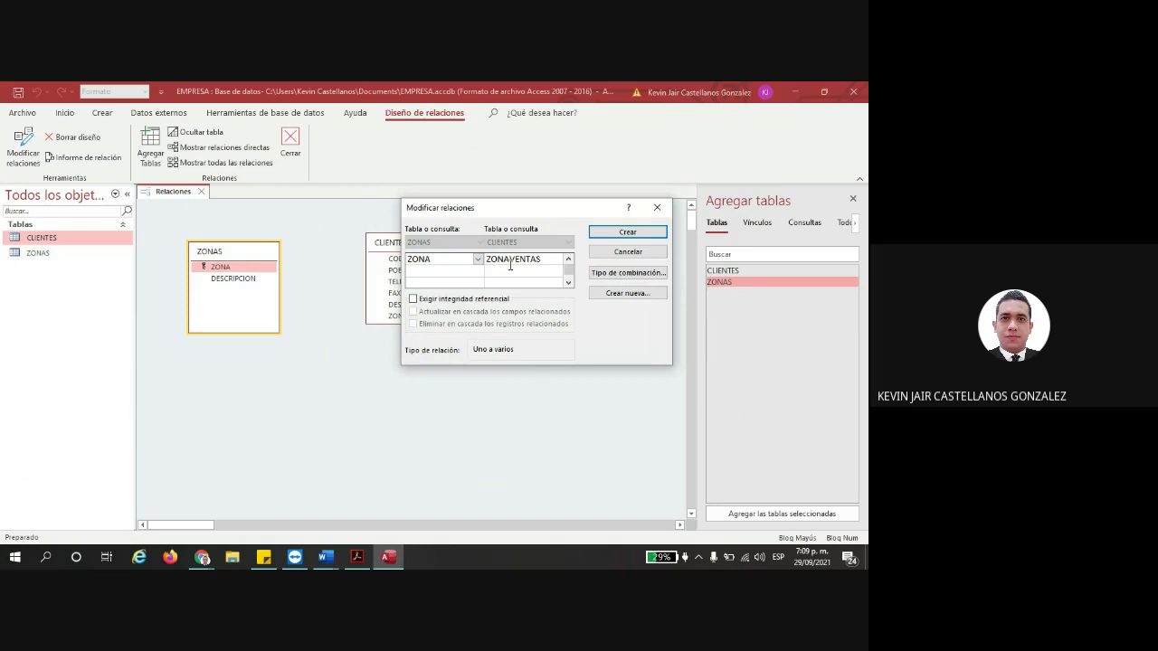
left_click_drag(480, 212, 540, 206)
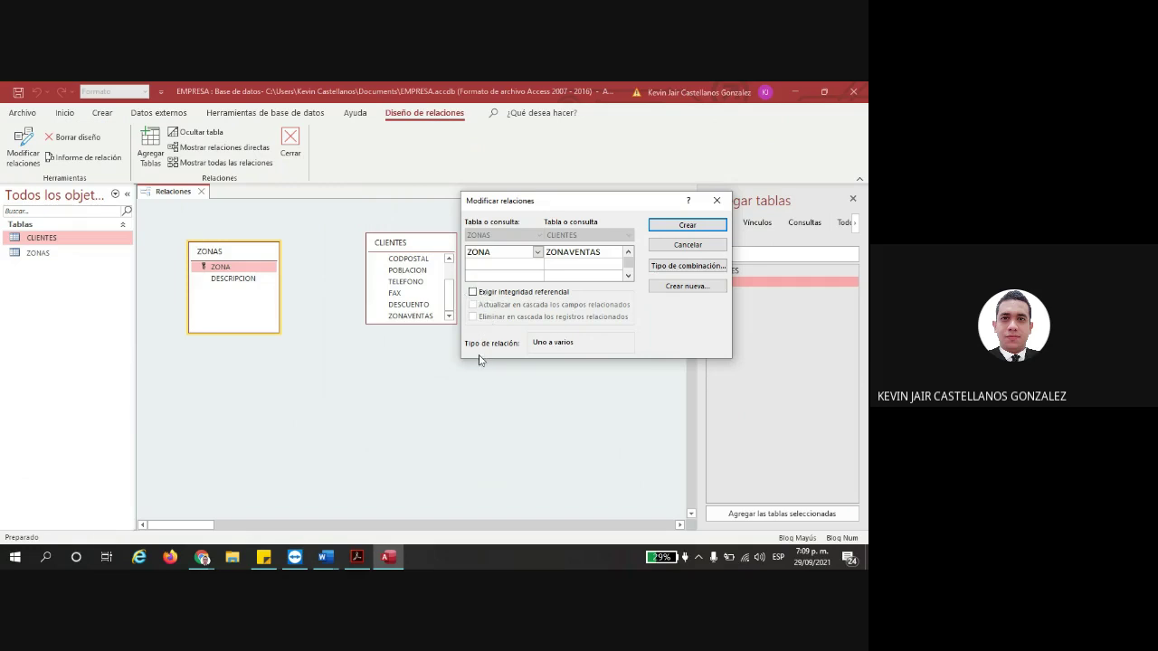
- Create the relationship with referential integrity, cascade update and cascade delete enabled, and move the two tables slightly closer together
left_click(472, 293)
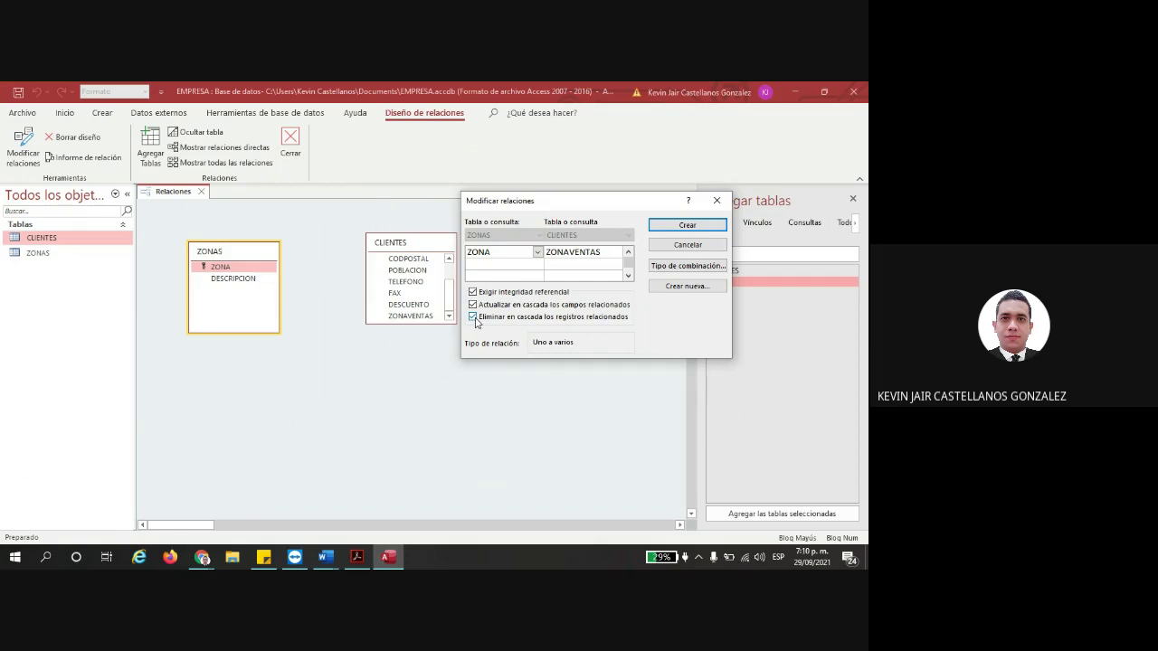
left_click_drag(537, 206, 556, 238)
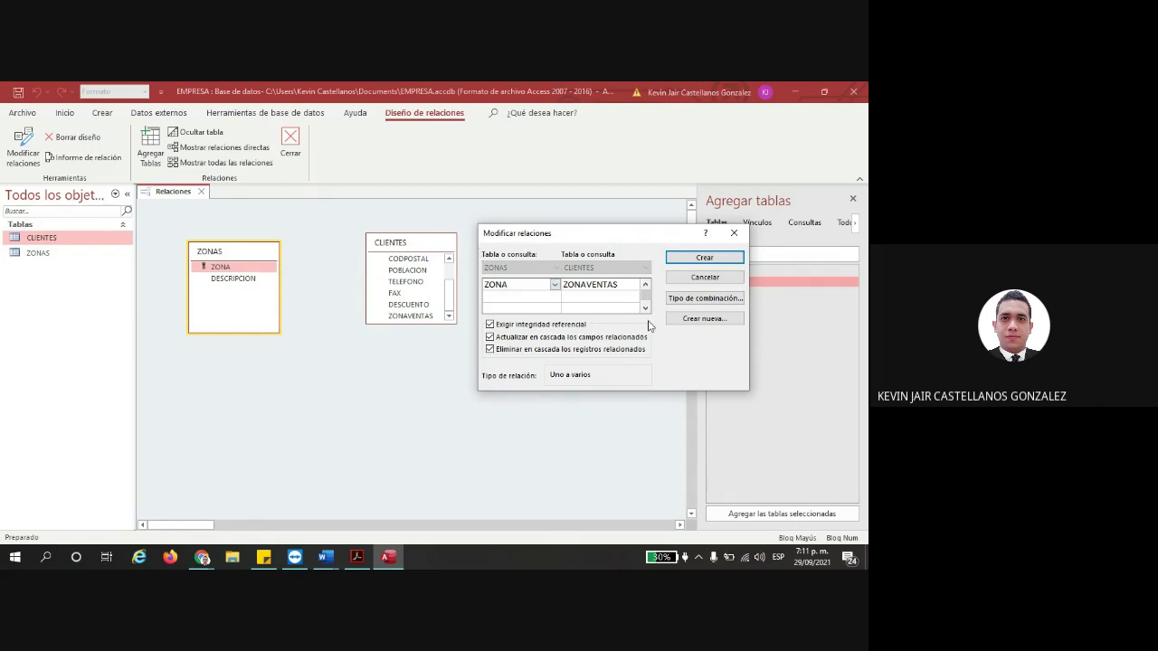
left_click(681, 262)
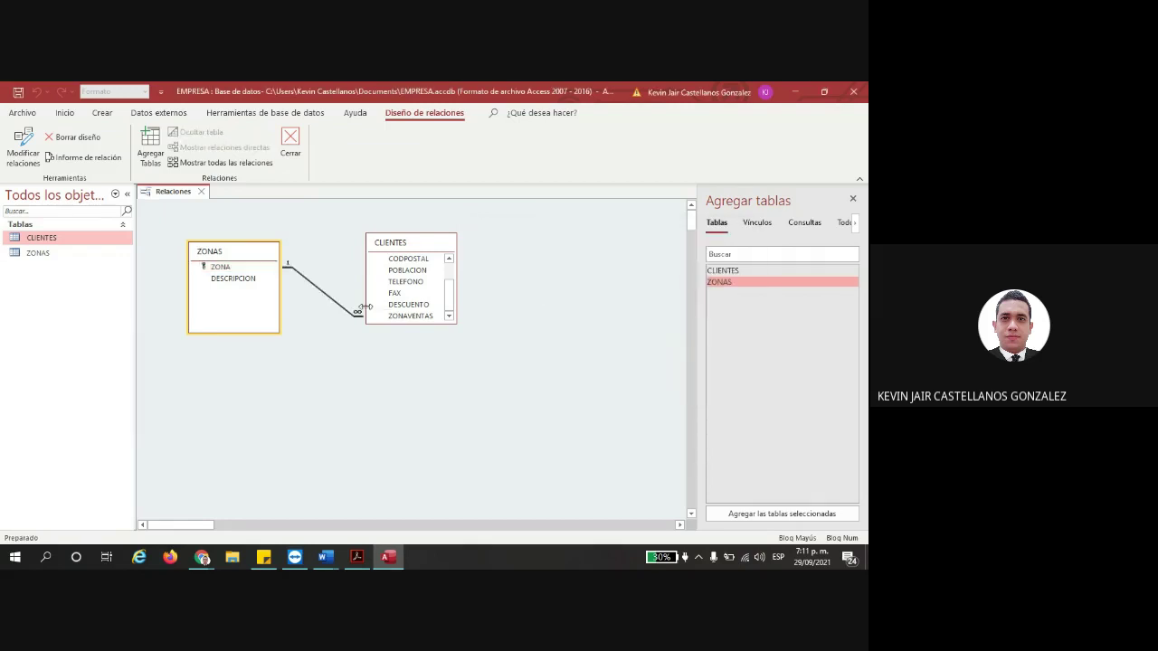
mouse_move(408, 250)
left_mouse_down()
mouse_move(410, 228)
mouse_move(391, 240)
left_mouse_up()
left_click_drag(254, 255, 263, 248)
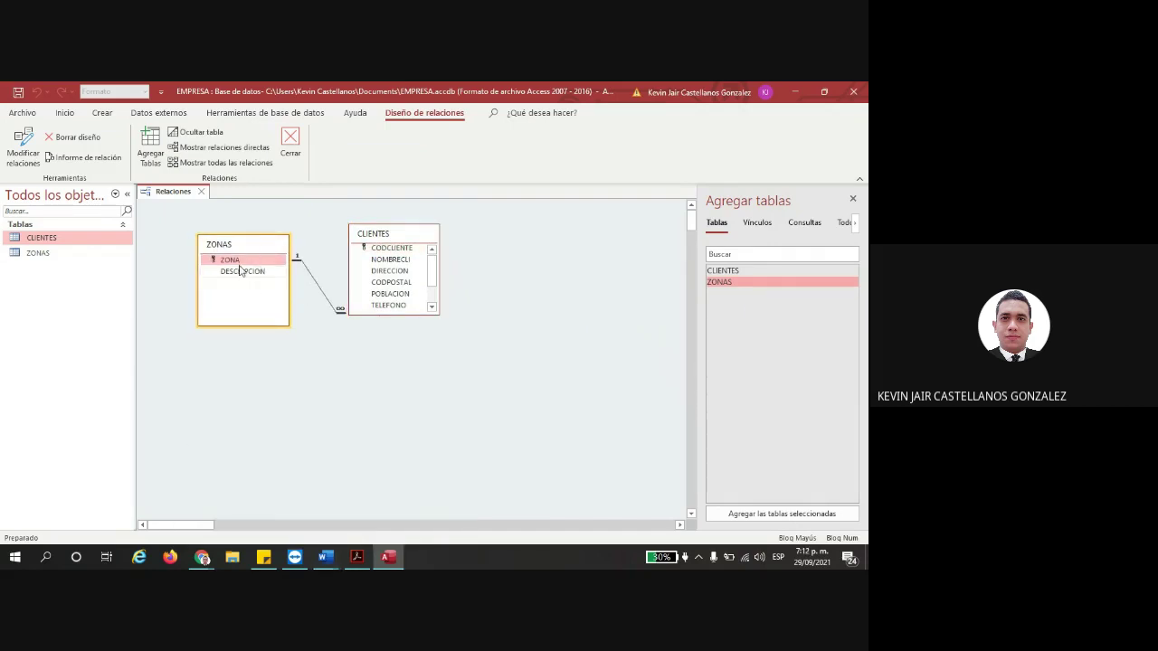
- Open the ZONAS and CLIENTES tables, and switch CLIENTES to design view
double_click(38, 254)
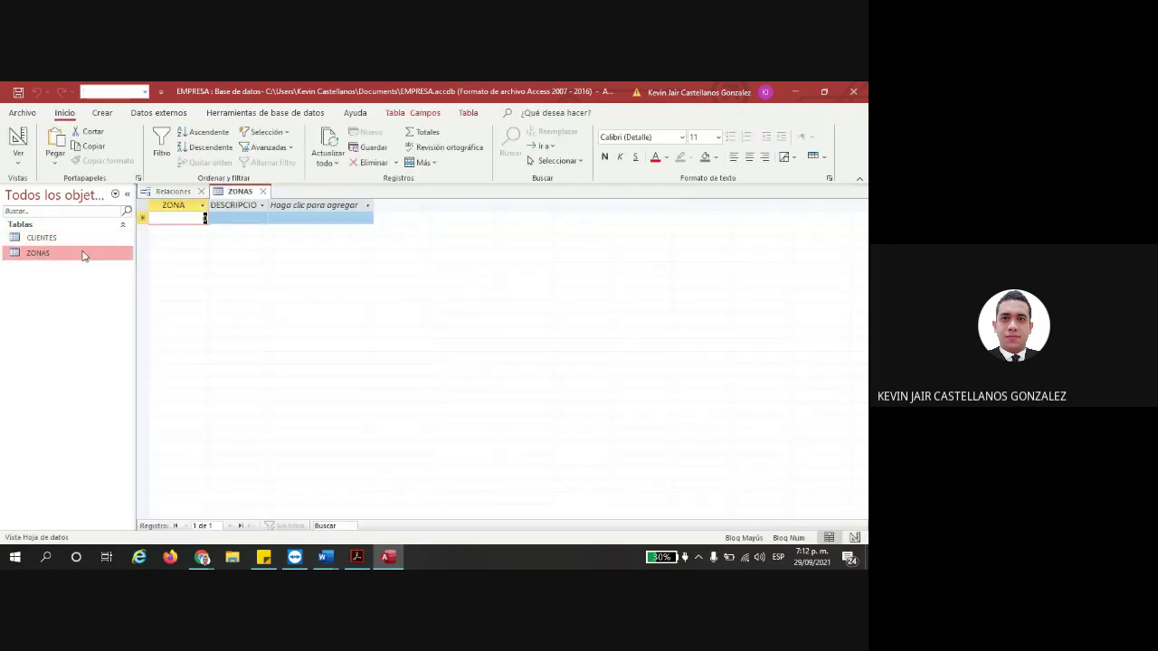
left_click(53, 237)
double_click(52, 237)
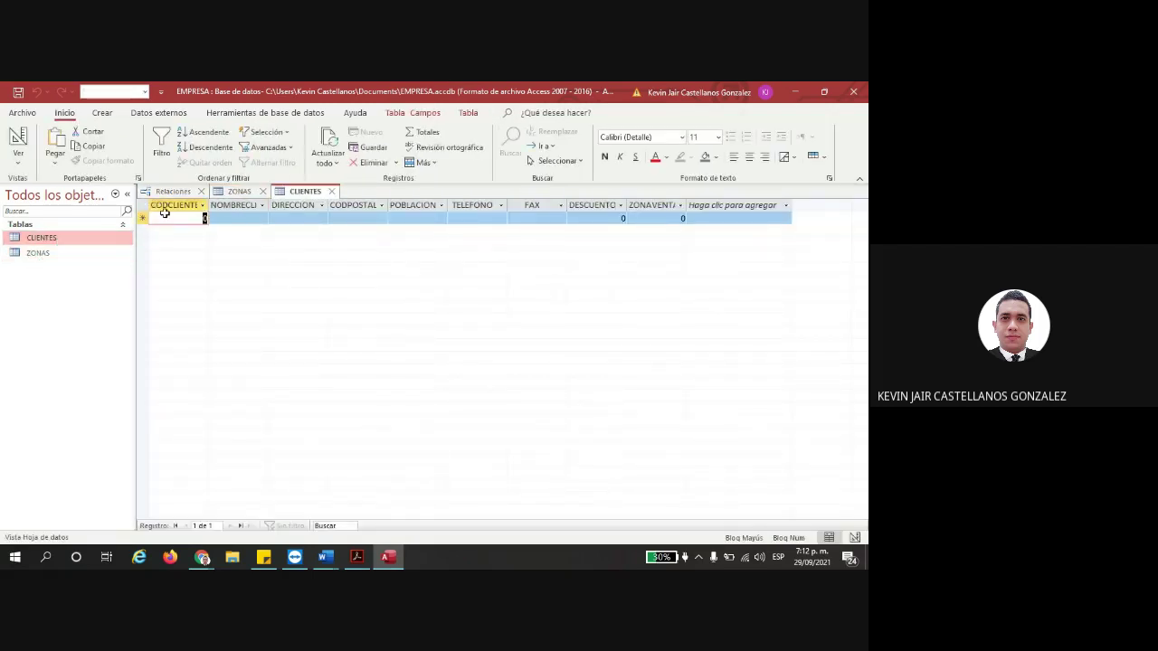
mouse_move(366, 557)
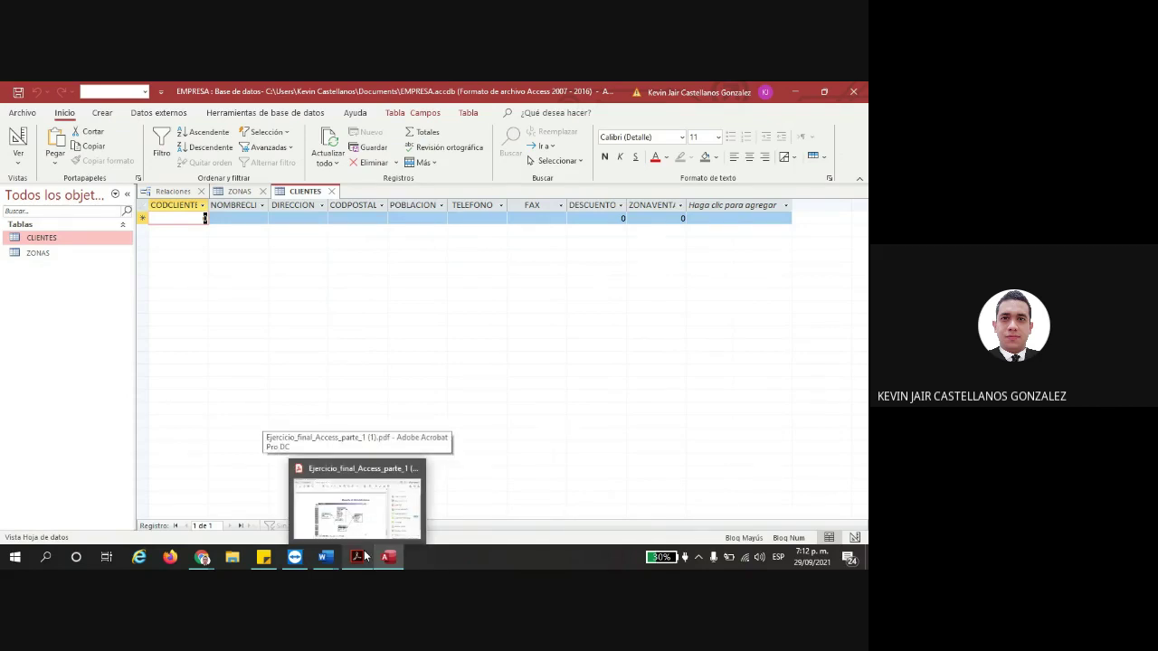
left_click(15, 167)
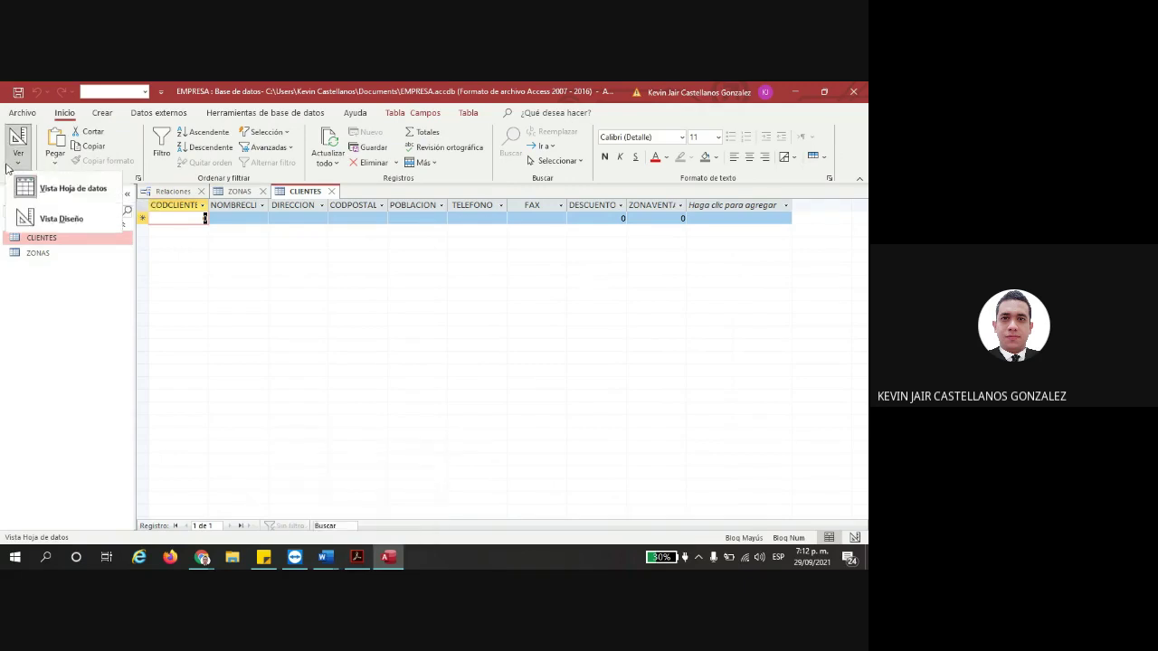
left_click(72, 222)
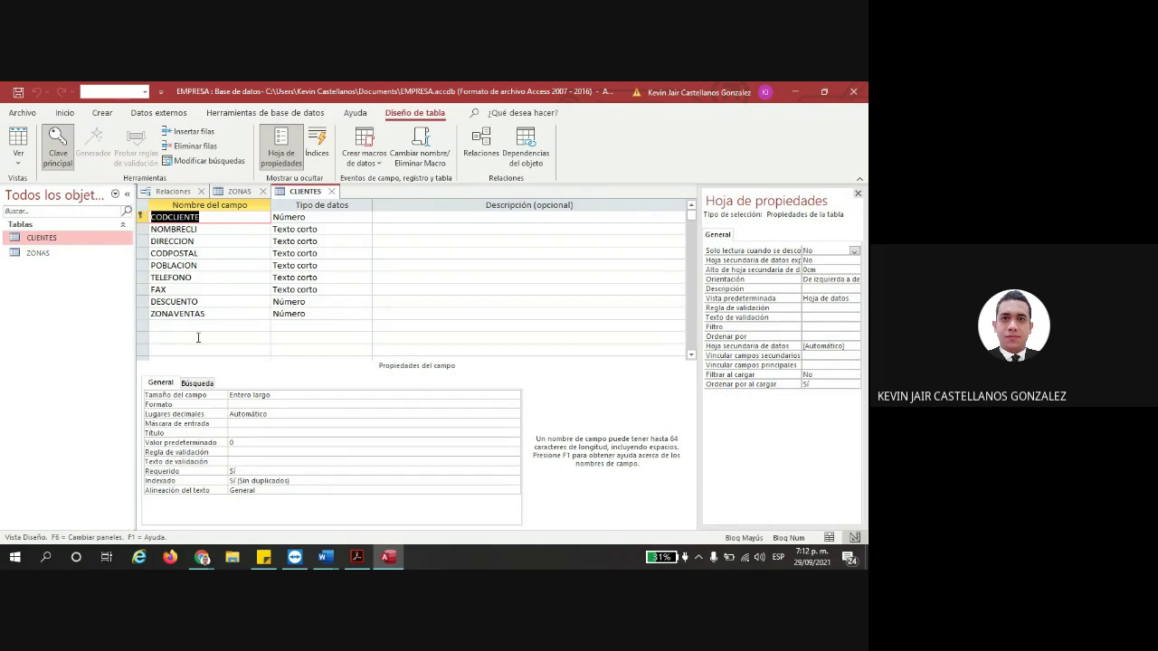
- Check the Requerido property of the CODCLIENTE, NOMBRECLI, DIRECCION and CODPOSTAL fields
left_click(232, 472)
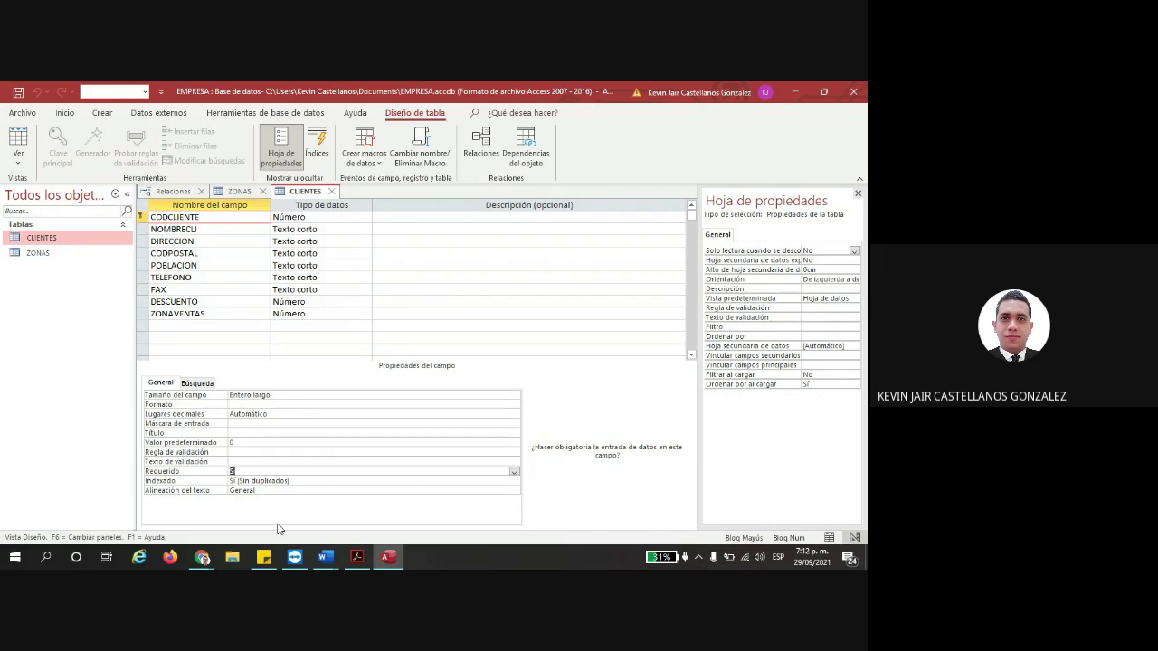
left_click(206, 232)
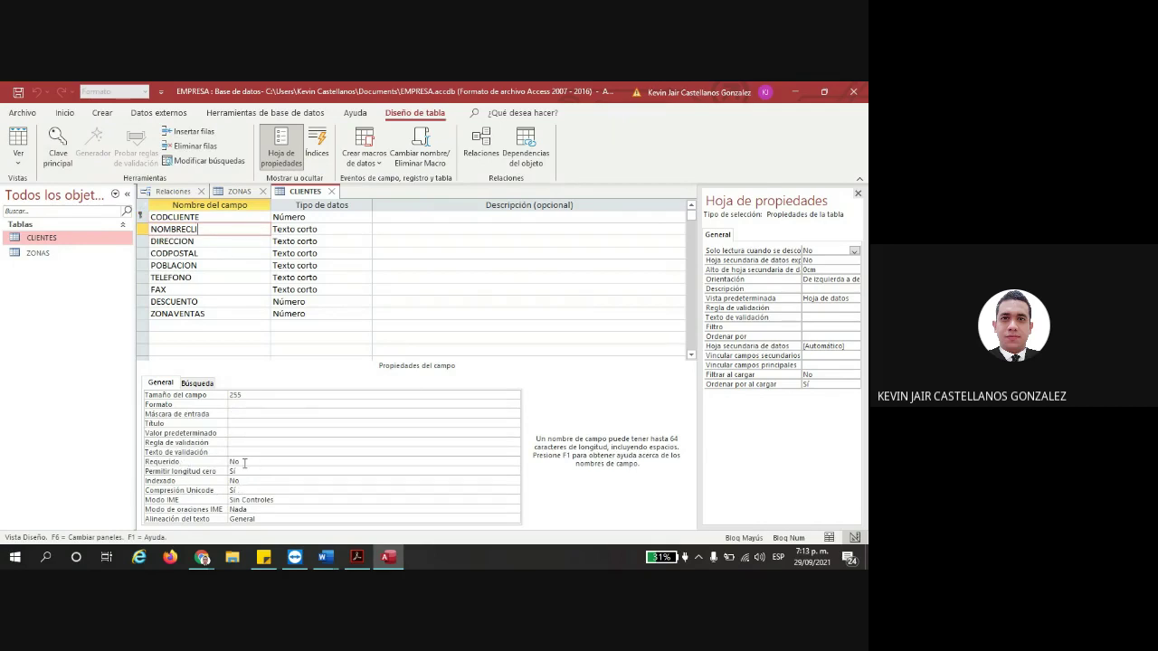
key("Down")
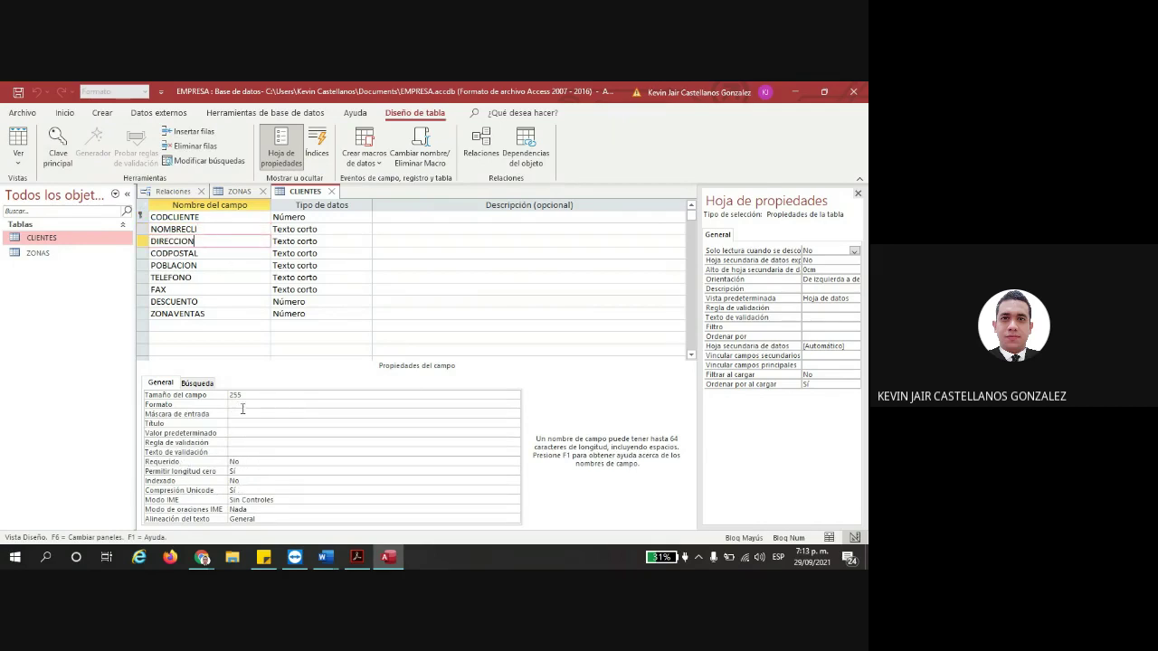
left_click(243, 463)
key("F6")
key("Down")
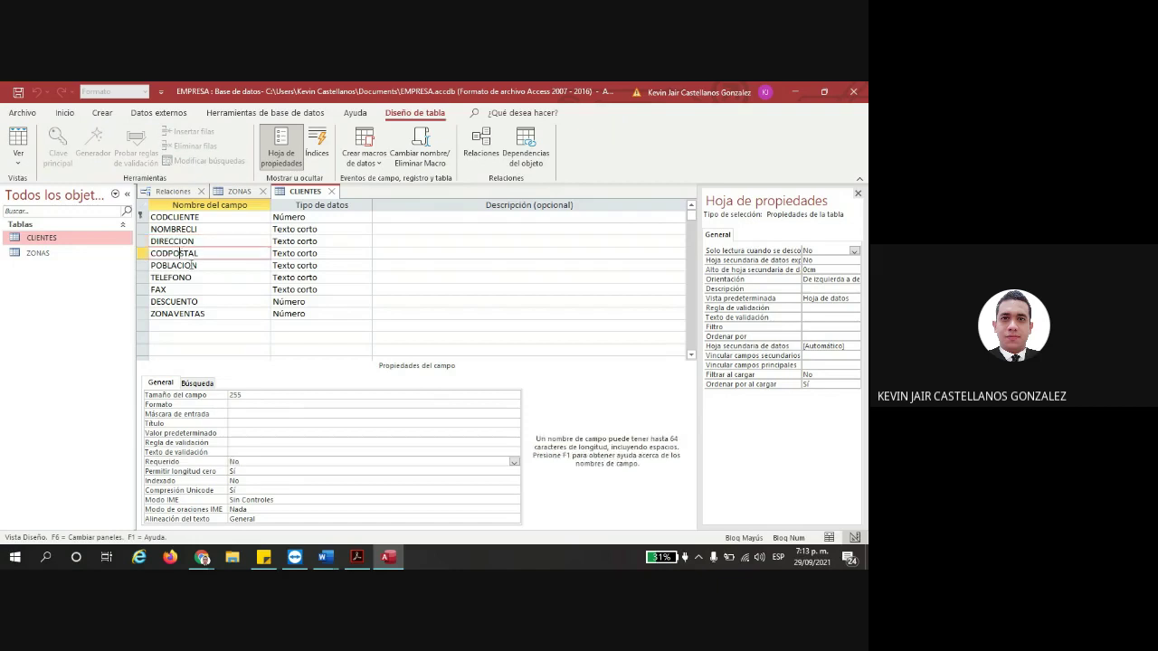
left_click(239, 461)
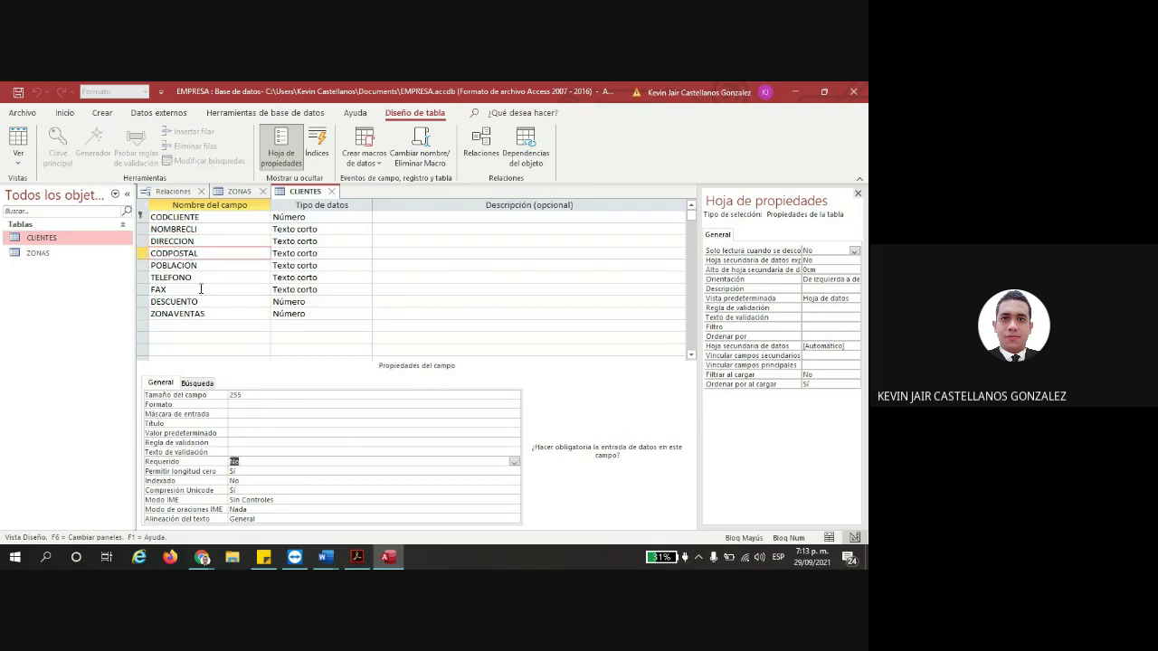
key("F6")
- Set the Requerido property of the NOMBRECLI field to Sí
left_click(207, 230)
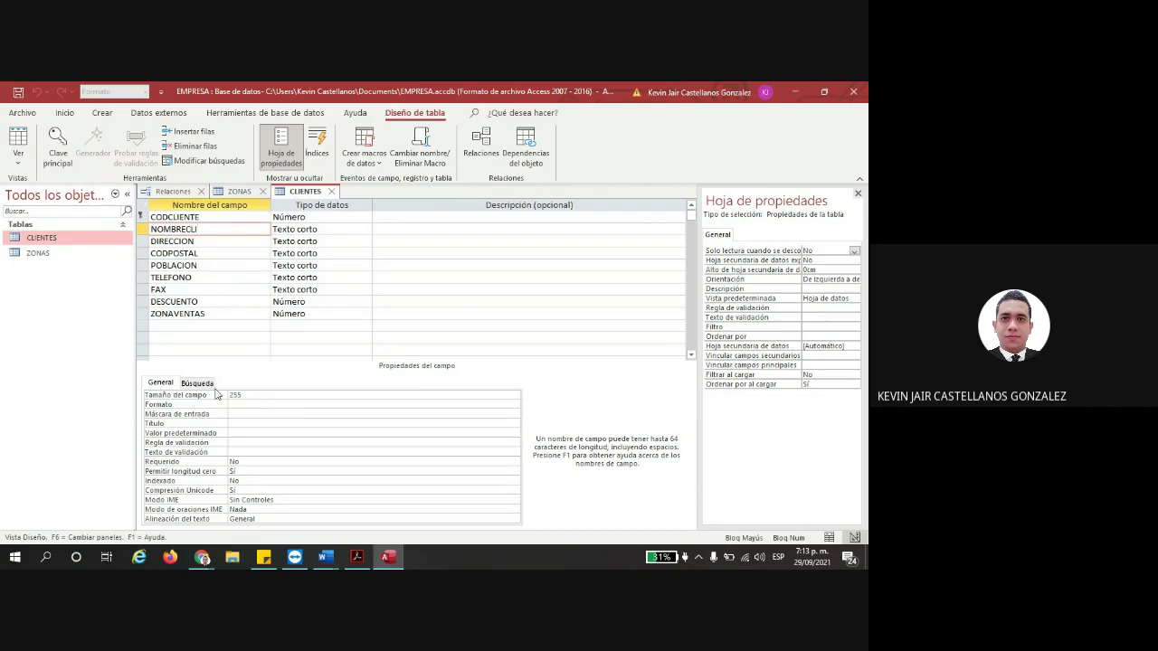
left_click(246, 462)
left_click(513, 463)
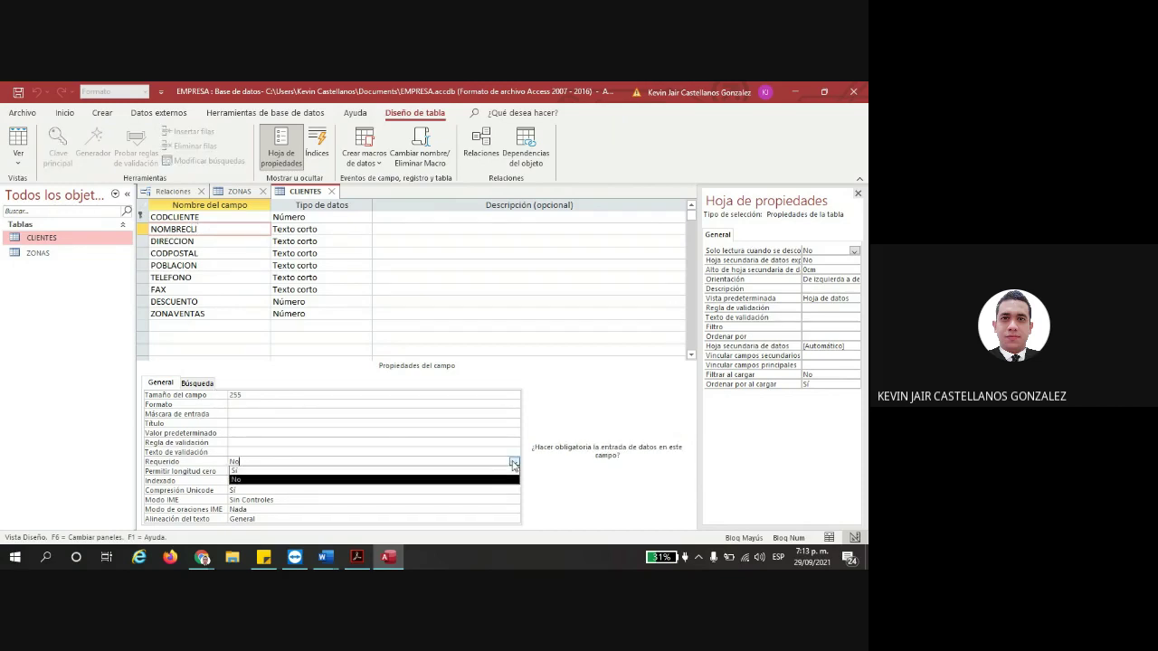
left_click(362, 470)
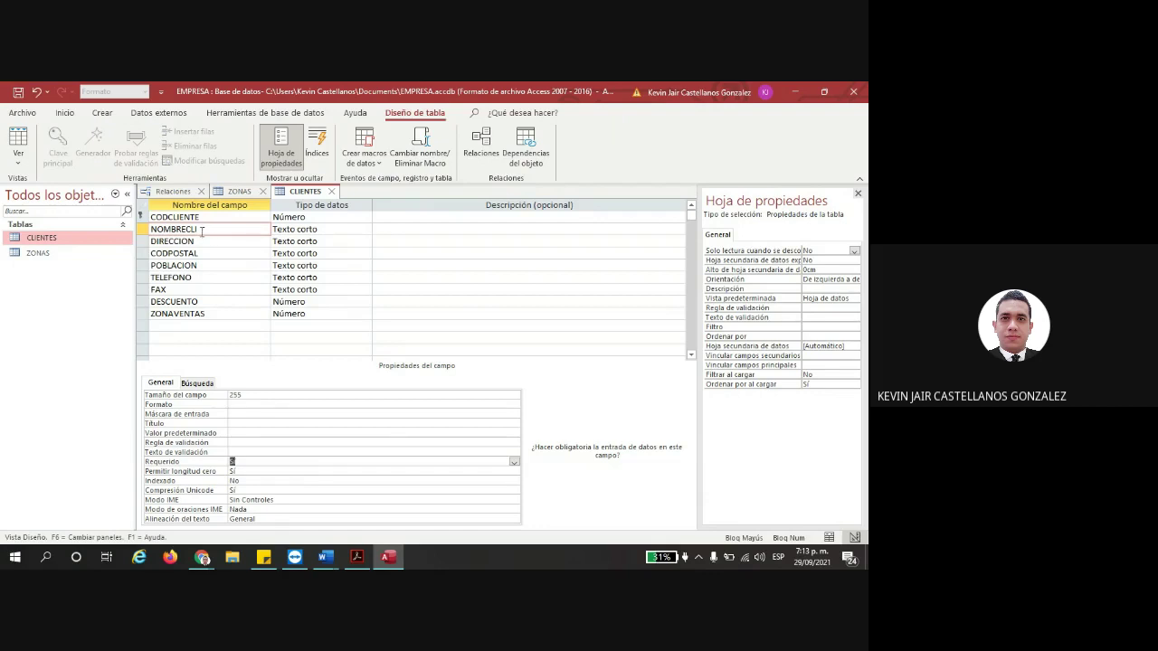
left_click(202, 230)
left_click_drag(203, 230, 150, 229)
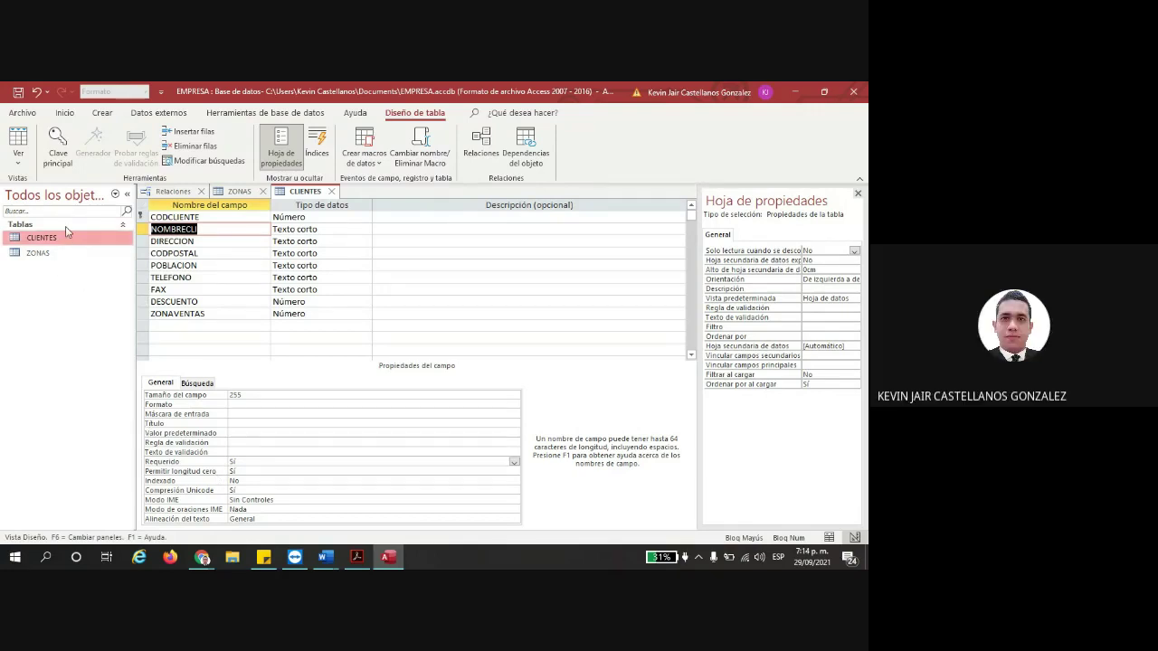
- Close the CLIENTES and ZONAS tables and the Relationships window, saving the CLIENTES design and the relationship layout
left_click(332, 191)
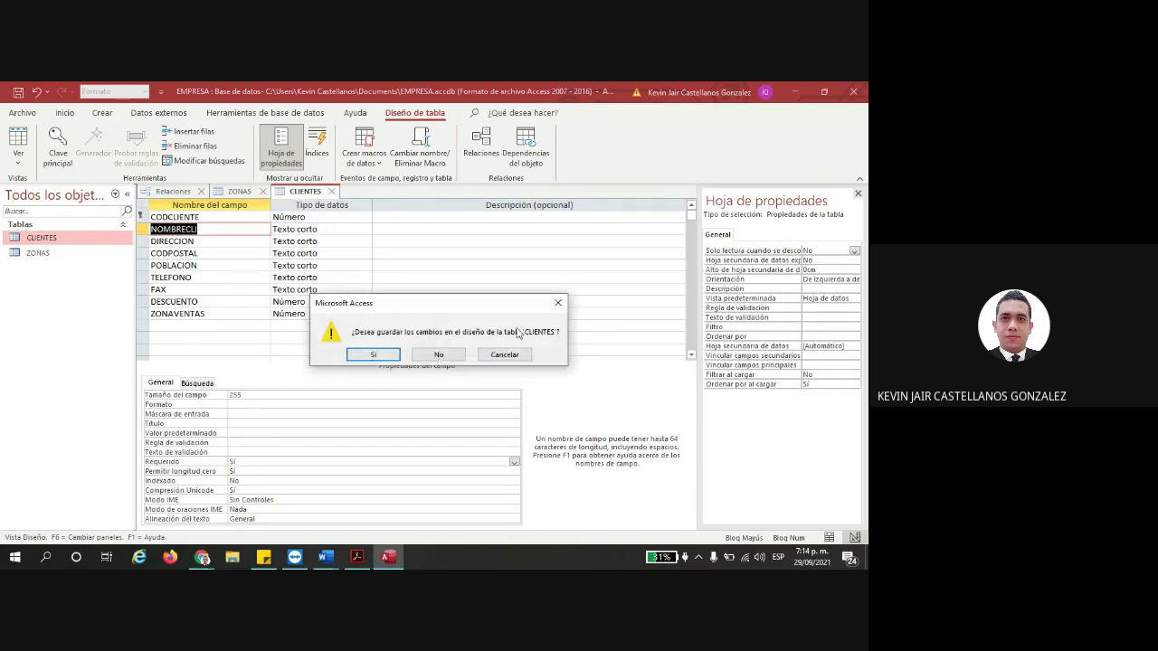
left_click(371, 355)
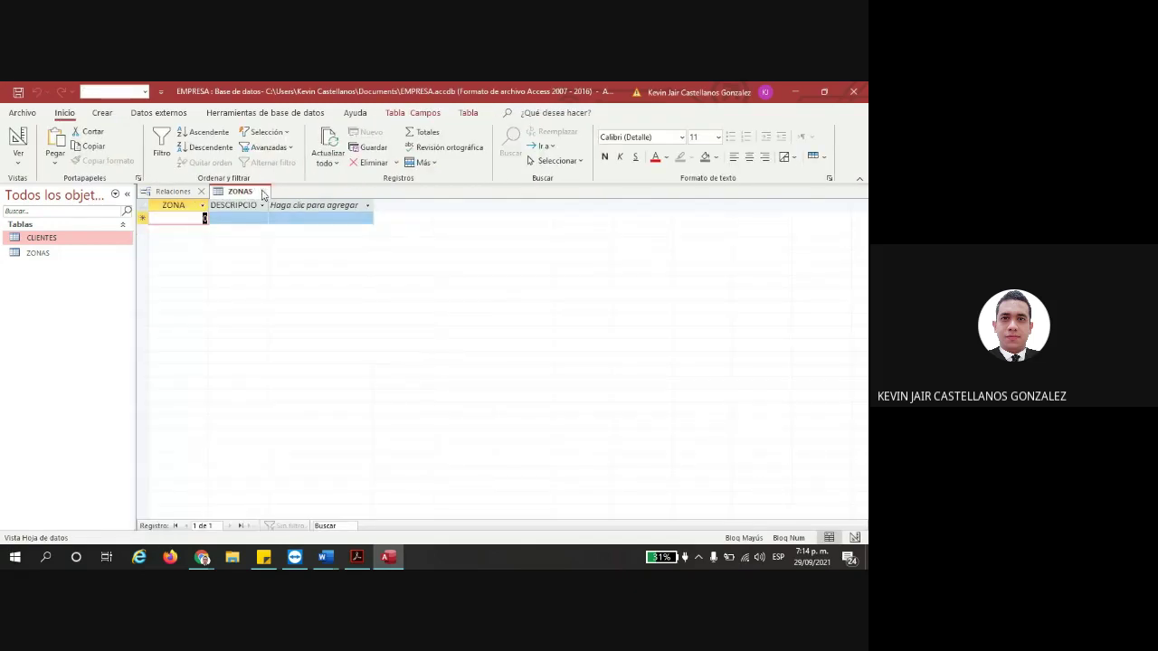
left_click(262, 192)
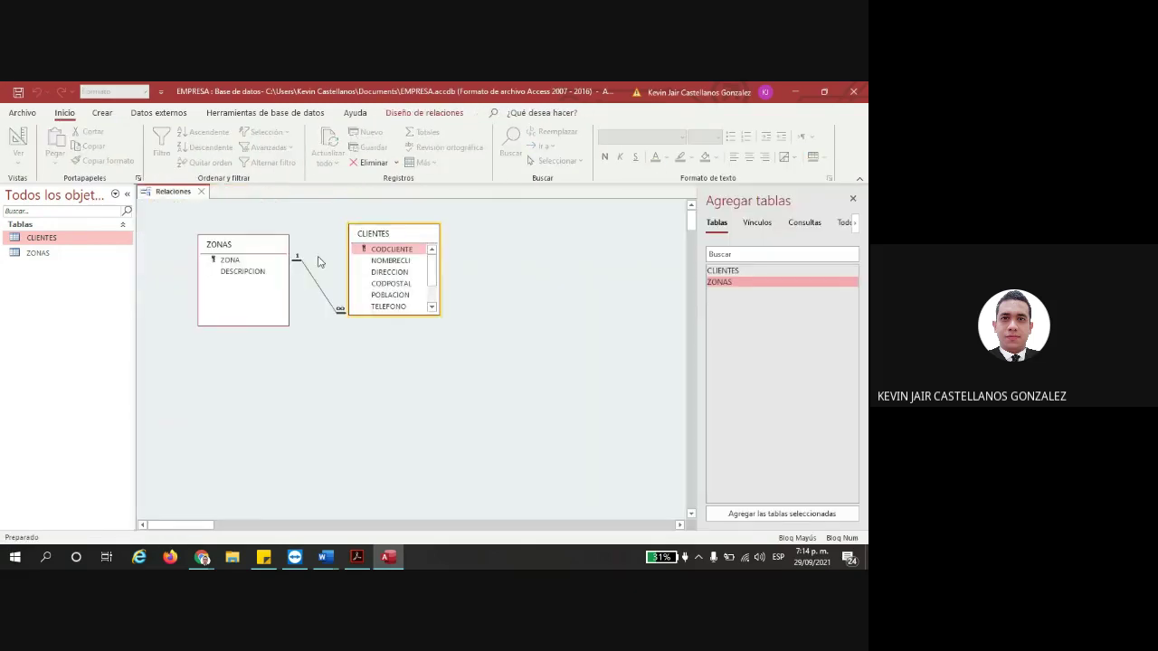
left_click(201, 192)
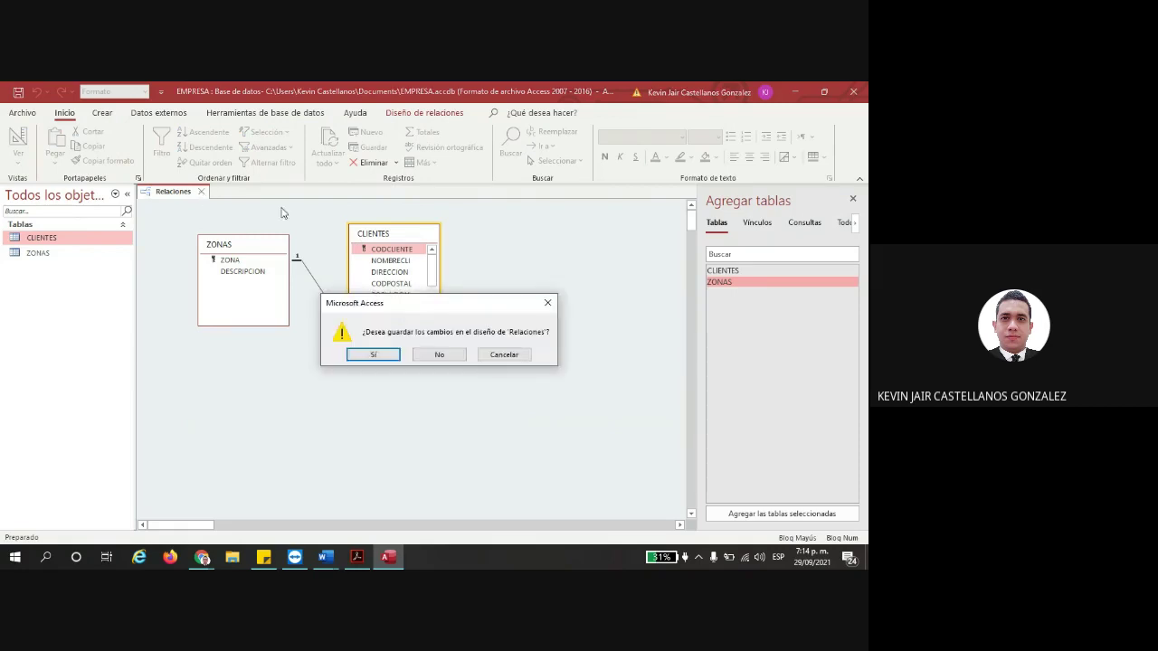
left_click(371, 355)
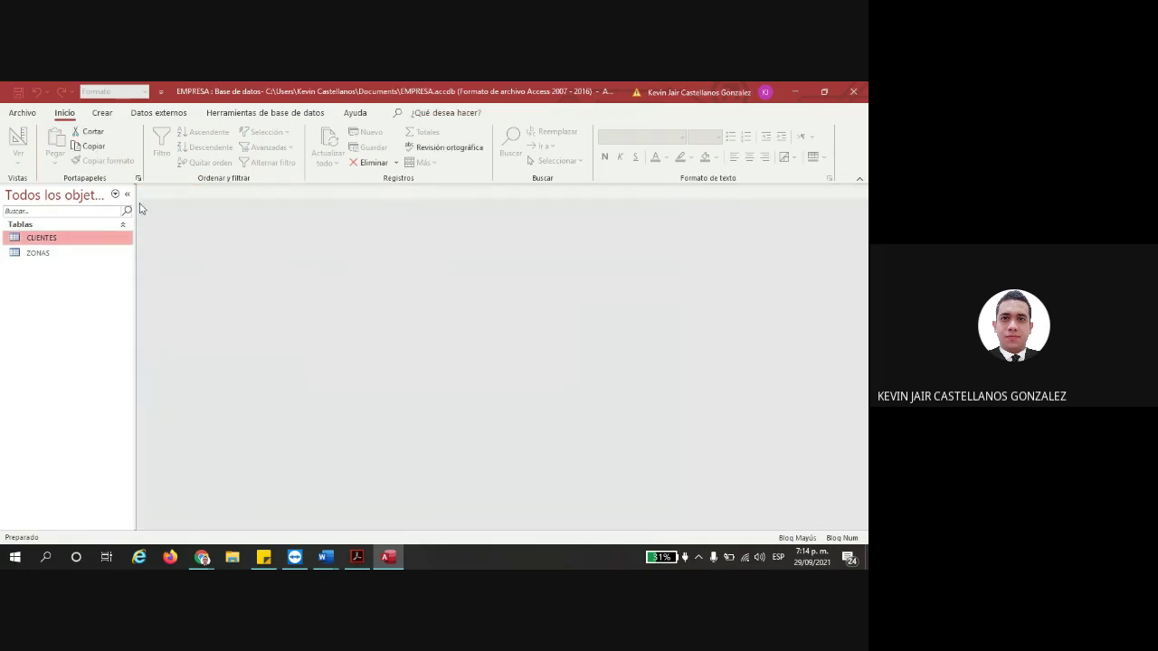
- Reopen the Relationships window and review the link between ZONA in ZONAS and ZONAVENTAS in CLIENTES
left_click(253, 114)
left_click(168, 145)
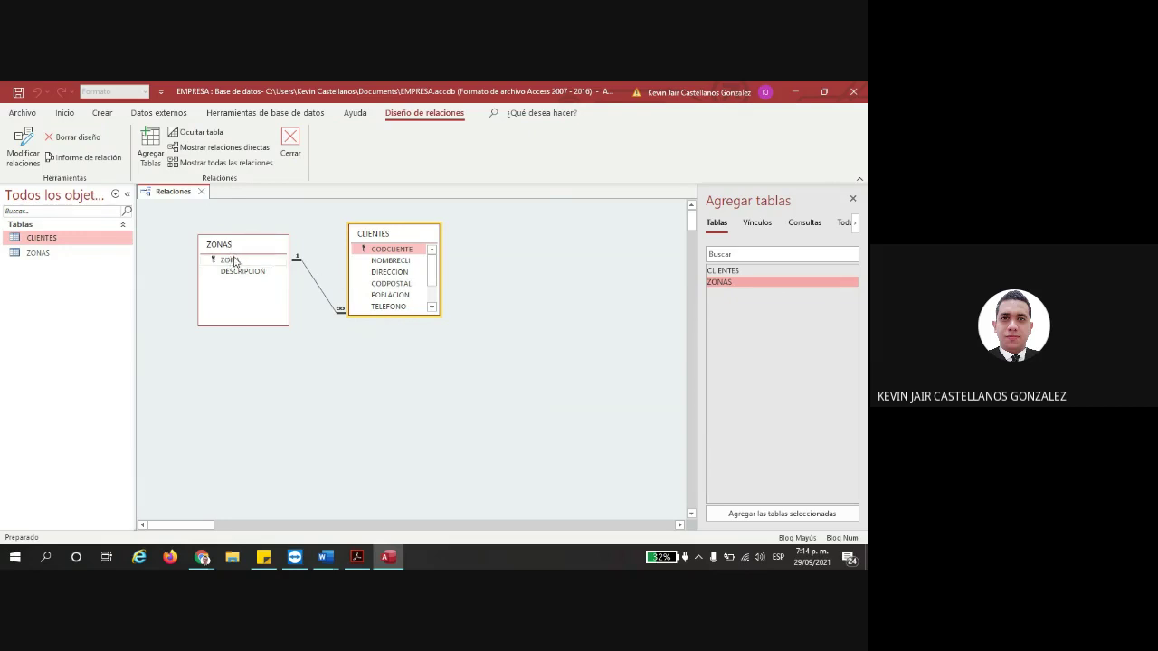
left_click_drag(432, 268, 431, 292)
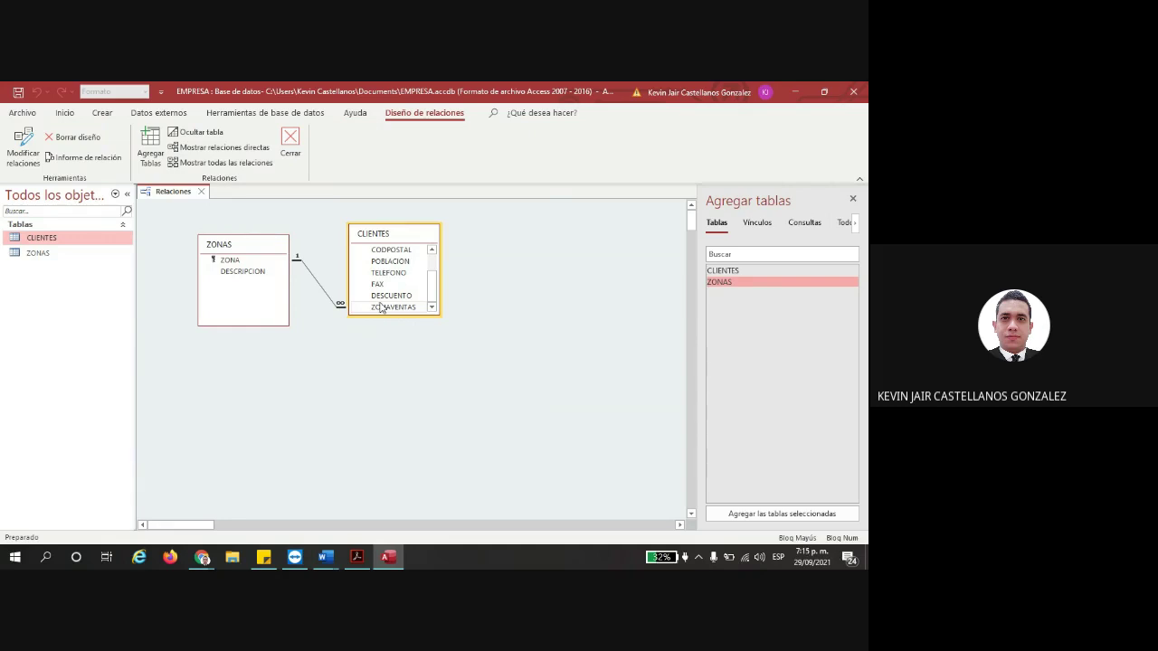
mouse_move(202, 557)
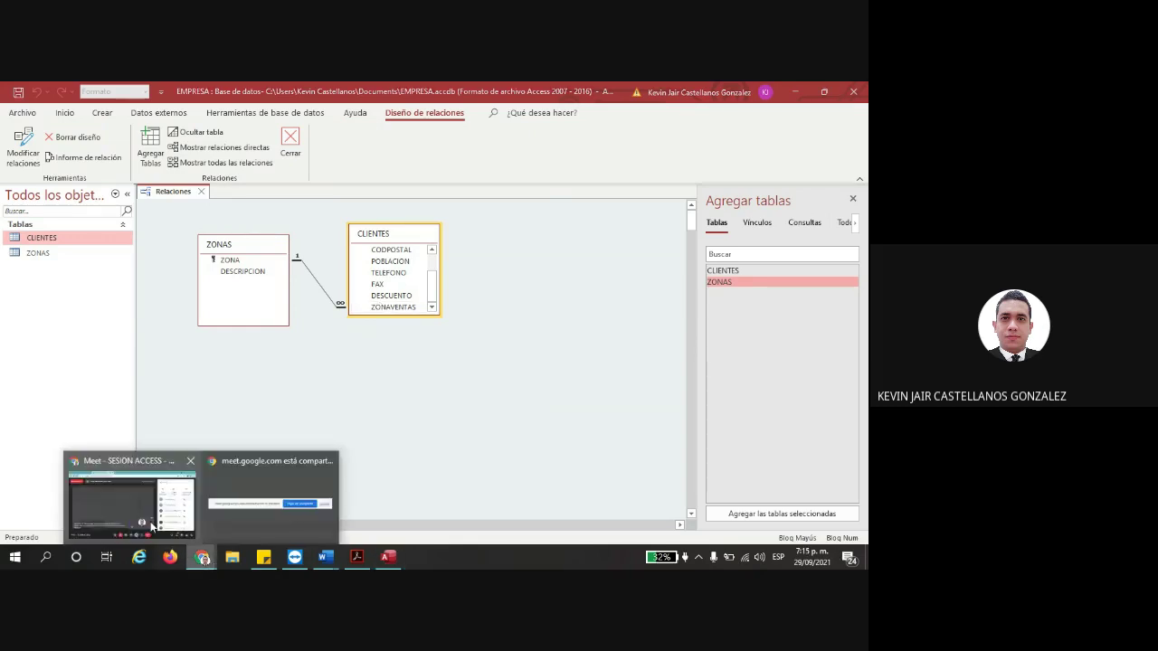
- Switch to the Google Meet call and turn on the microphone
left_click(129, 486)
left_click(309, 519)
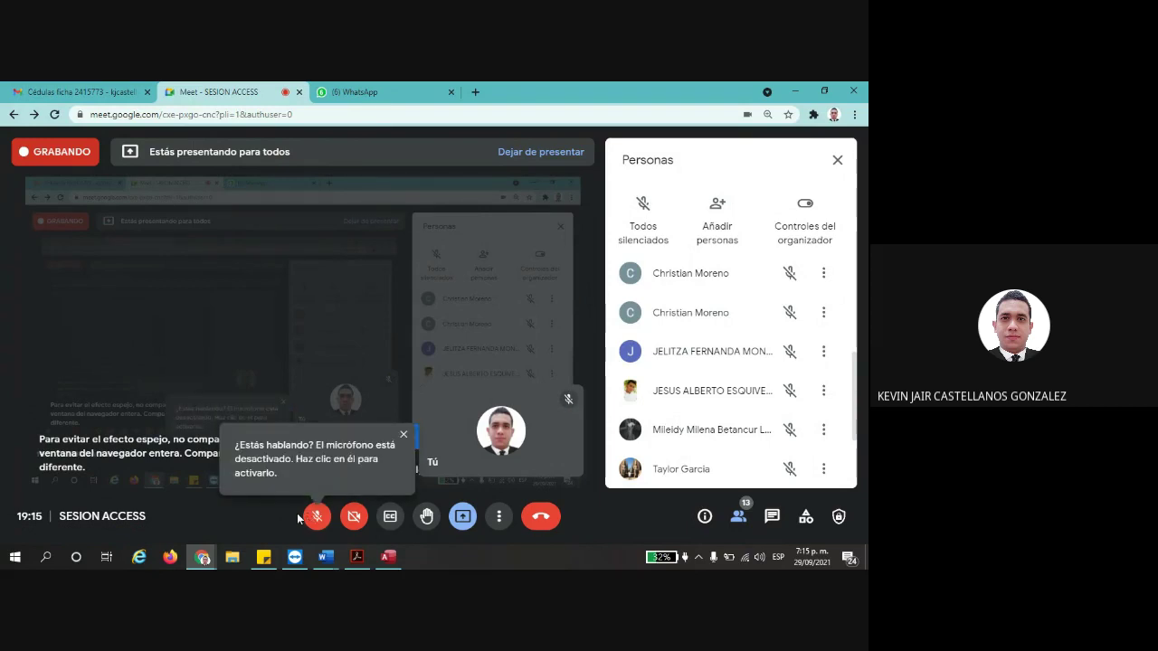
left_click(318, 518)
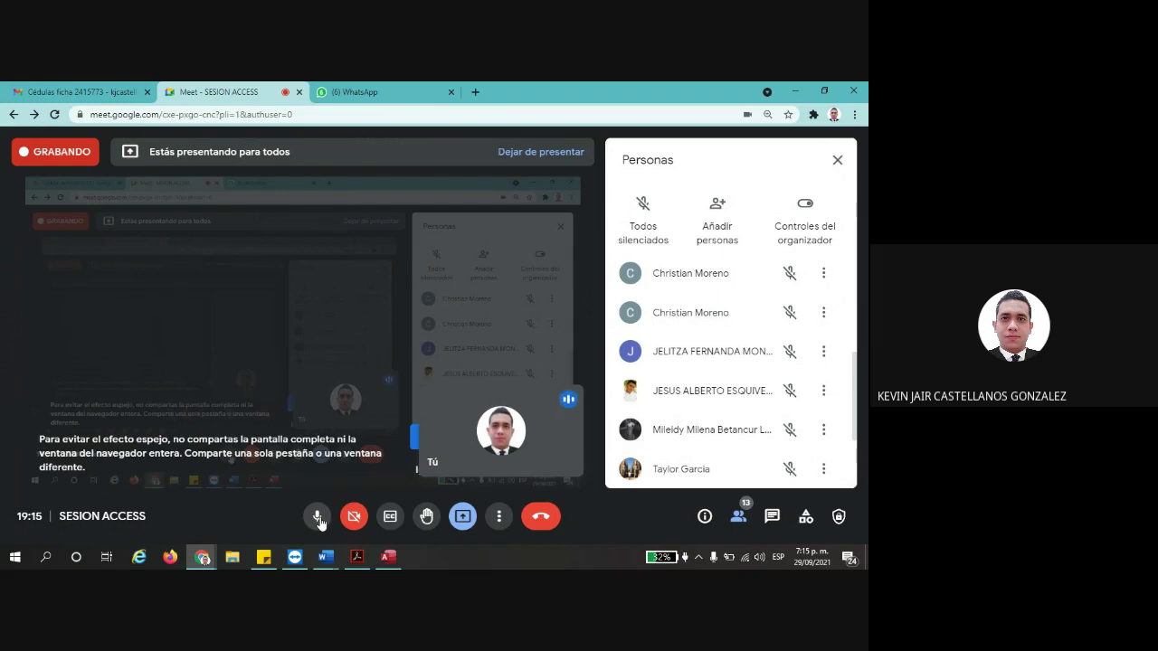
left_click(318, 518)
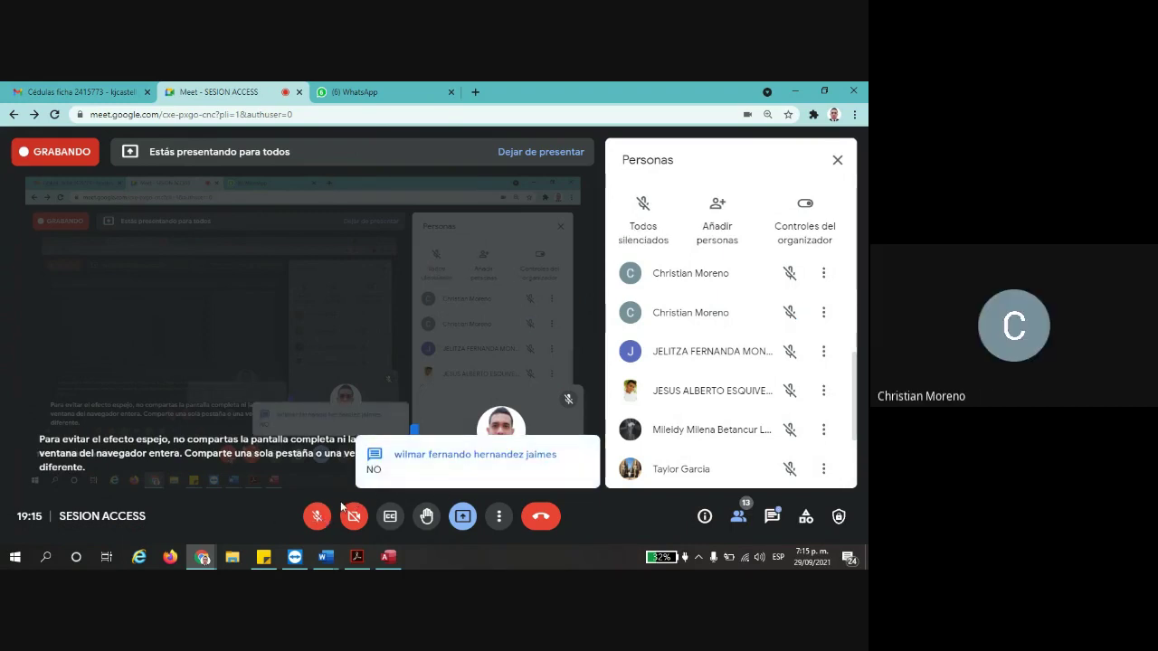
left_click(316, 517)
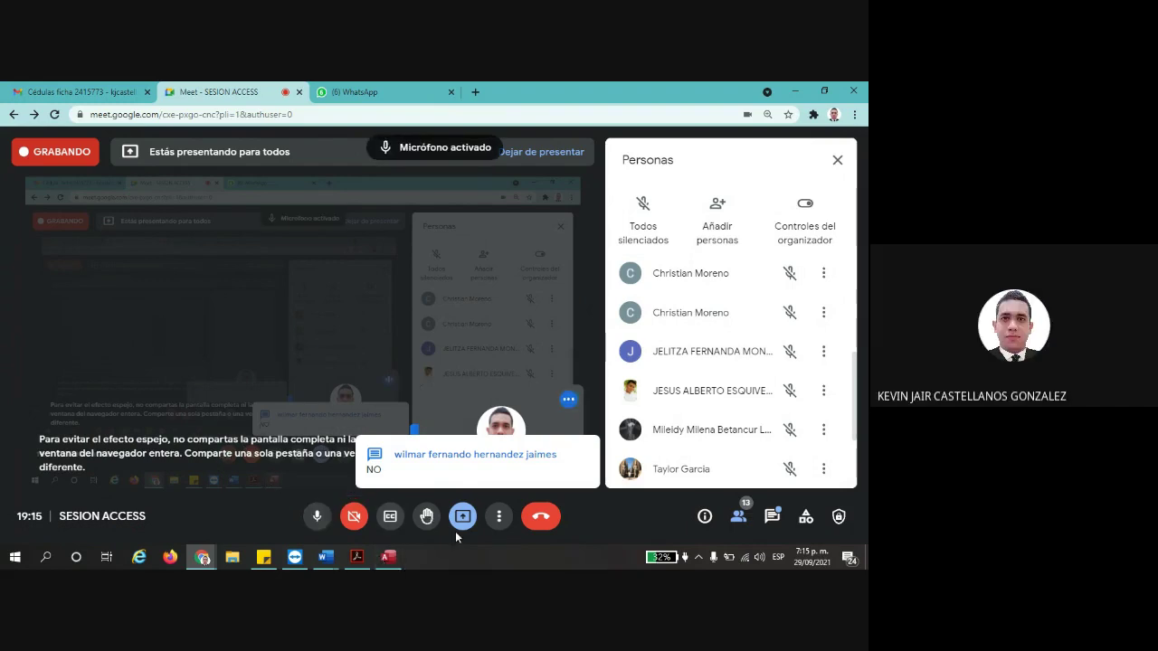
- Return to Access, close the Relationships window and open the CLIENTES table in datasheet view
left_click(388, 556)
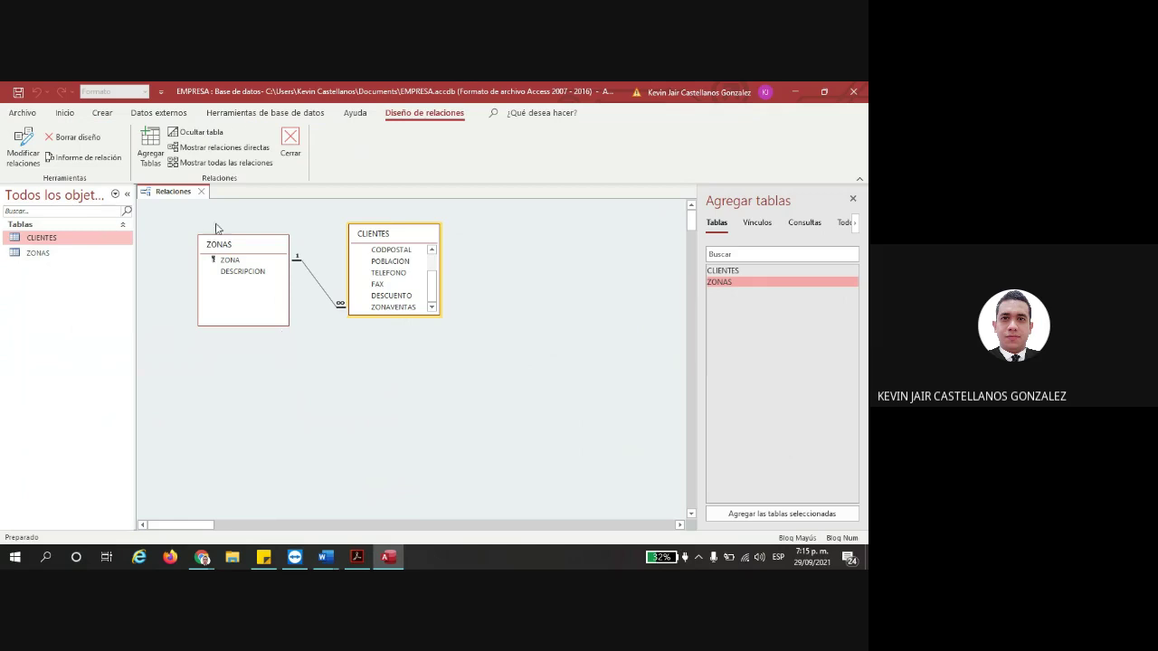
left_click(291, 140)
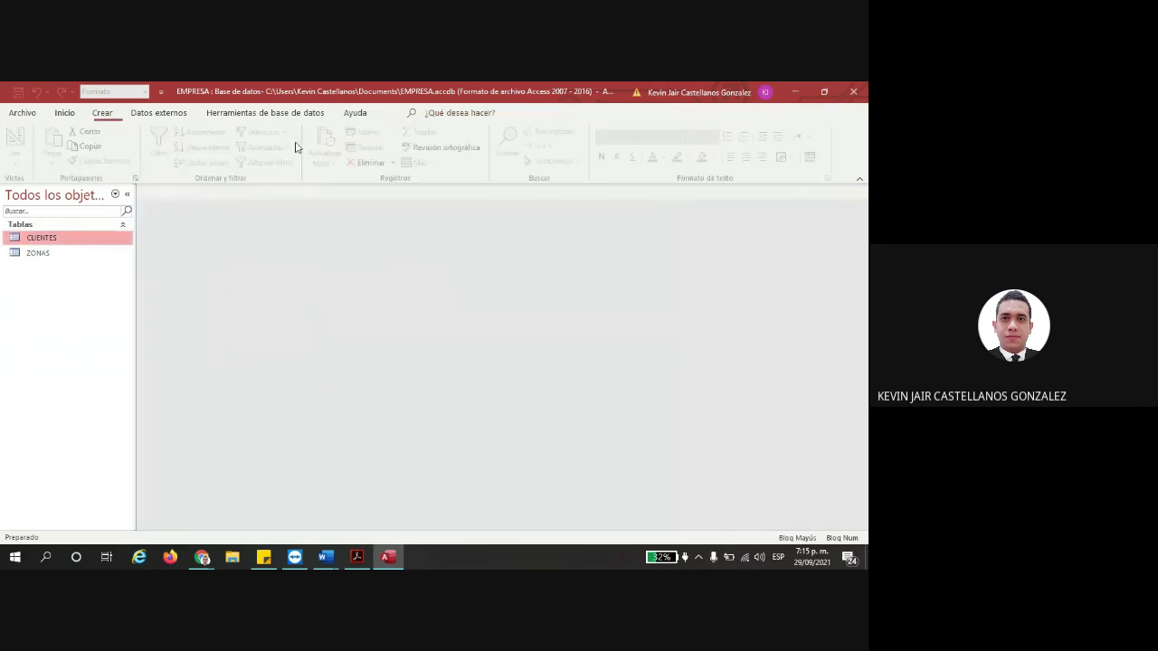
double_click(46, 240)
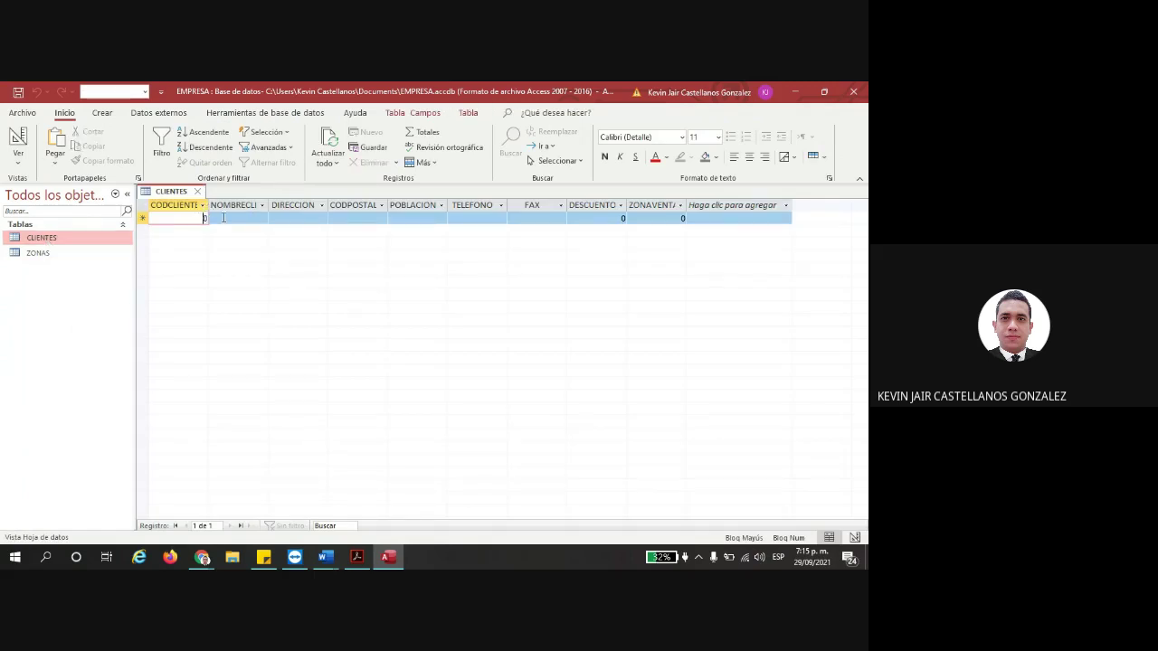
- Enter the customer's code, full name and street address in the first CLIENTES record
key("Tab")
key("Tab")
left_click(191, 217)
type("10")
key("Tab")
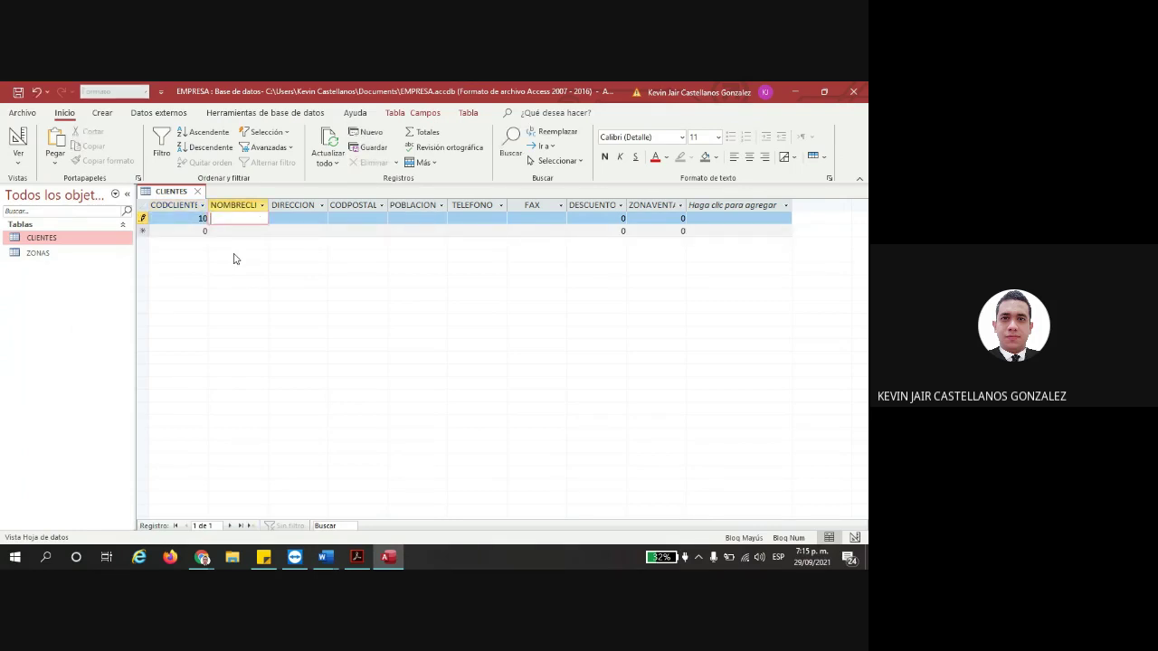
type("JUAN")
type(" ALVAREZ")
key("Tab")
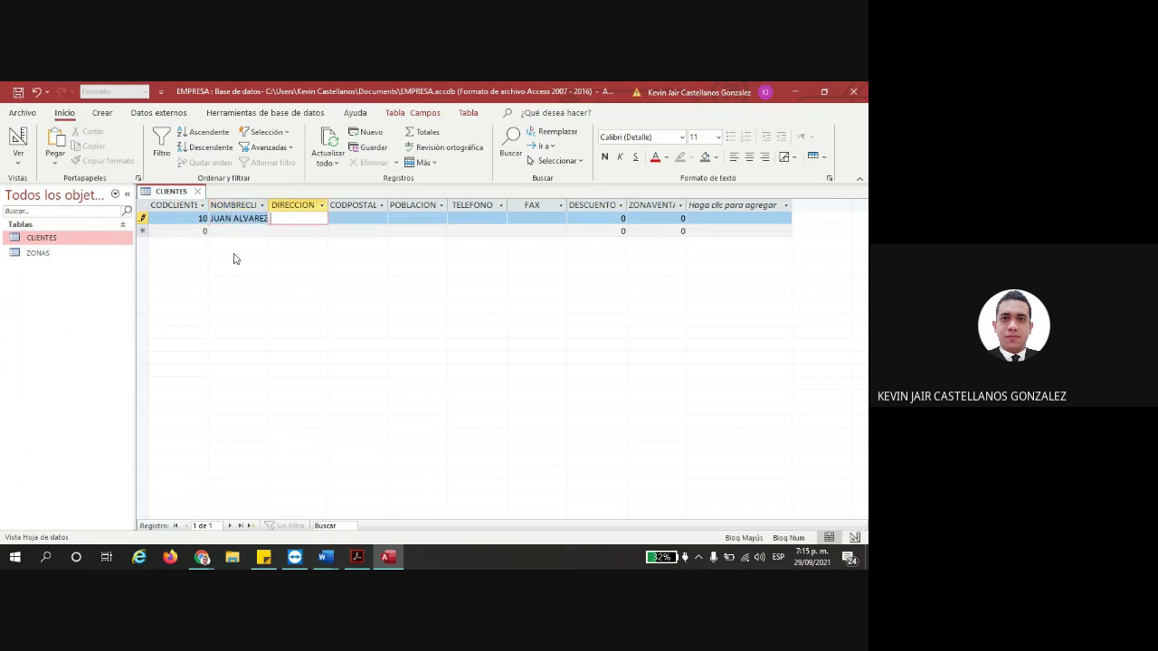
type("CALLE 50 2")
type("5-36 AP")
type("T 502")
key("Tab")
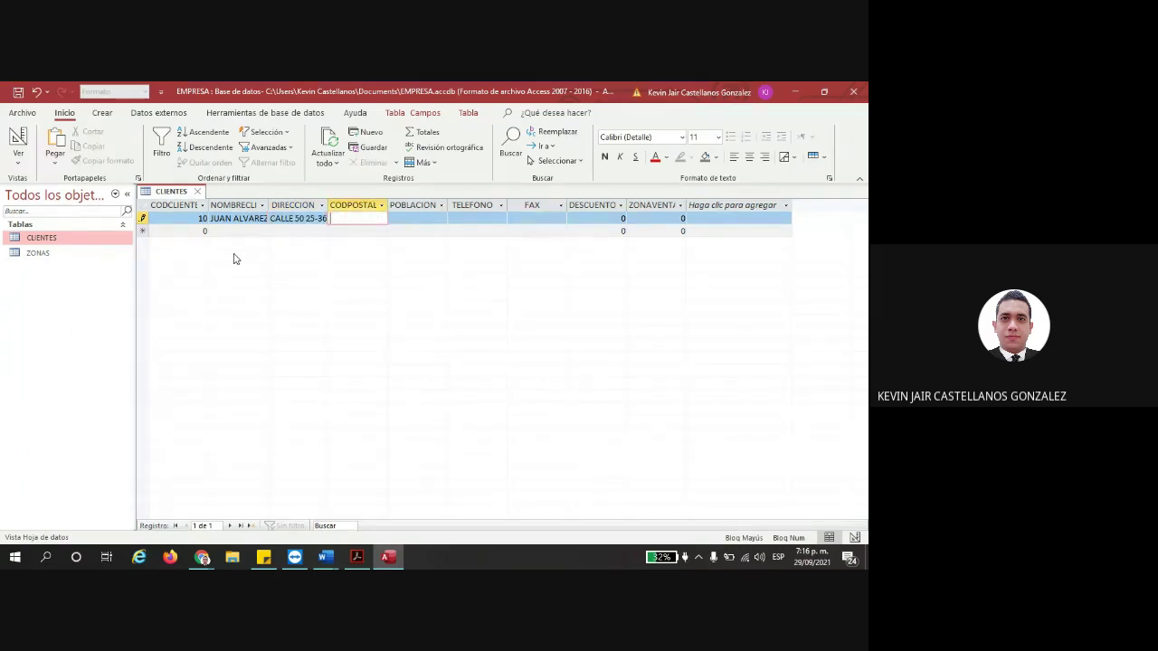
- Fill in the customer's postal code, POBLACION as BARCELONA, phone number and fax number
type("681002")
key("Tab")
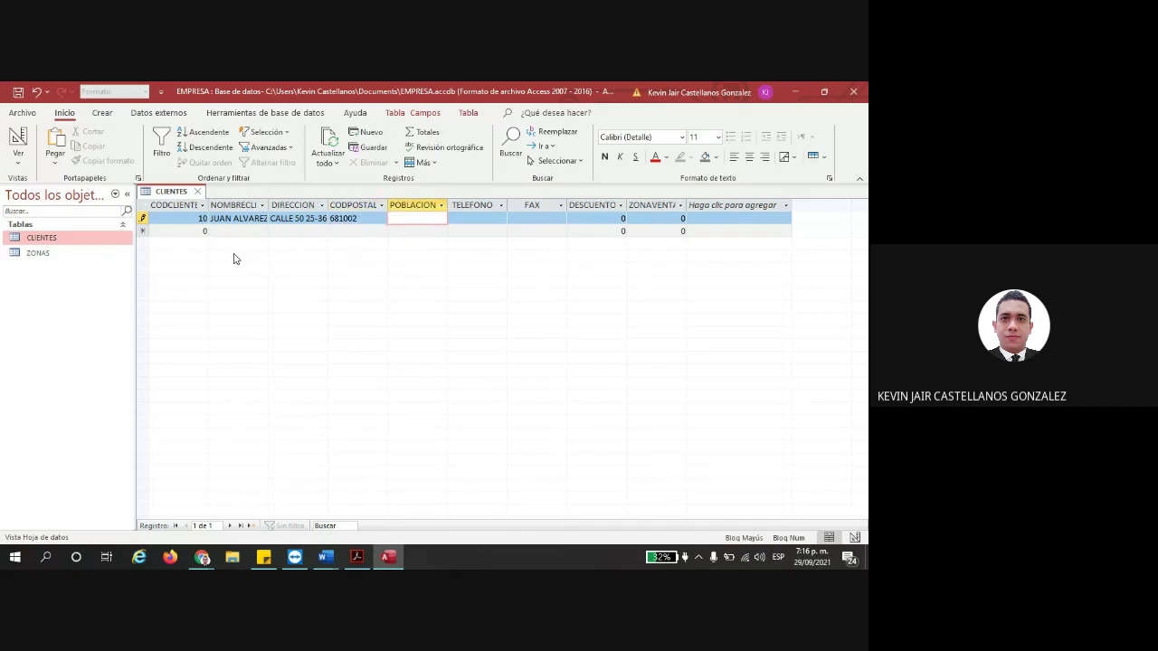
type("BARCELONA")
key("Tab")
type("315")
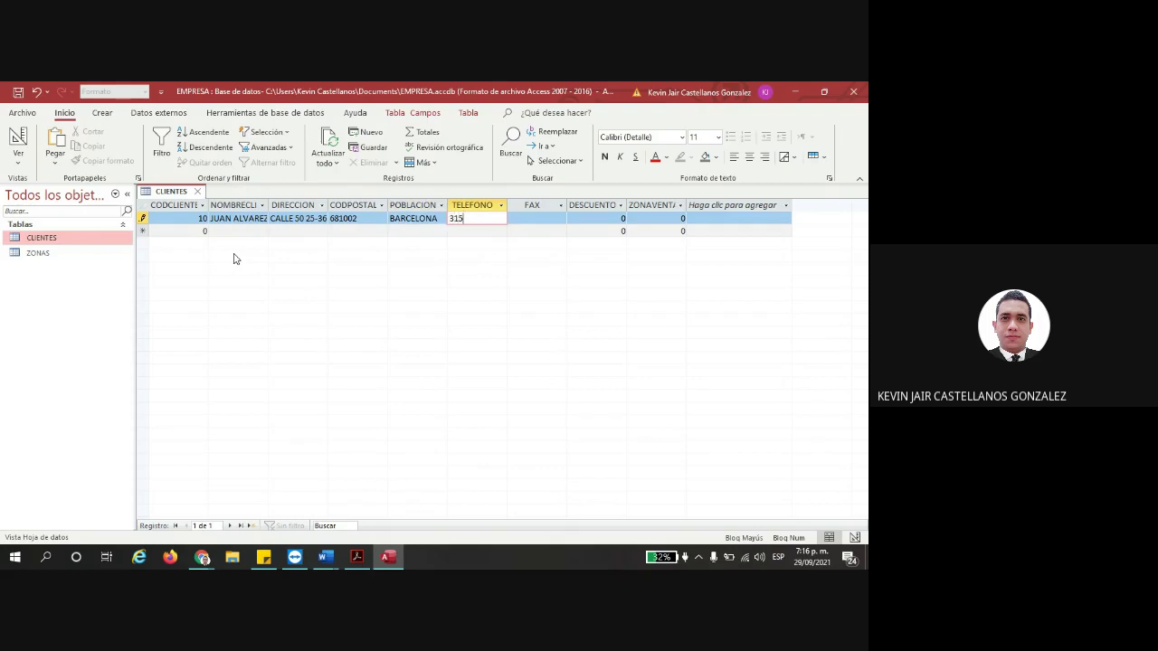
type("265252")
key("Tab")
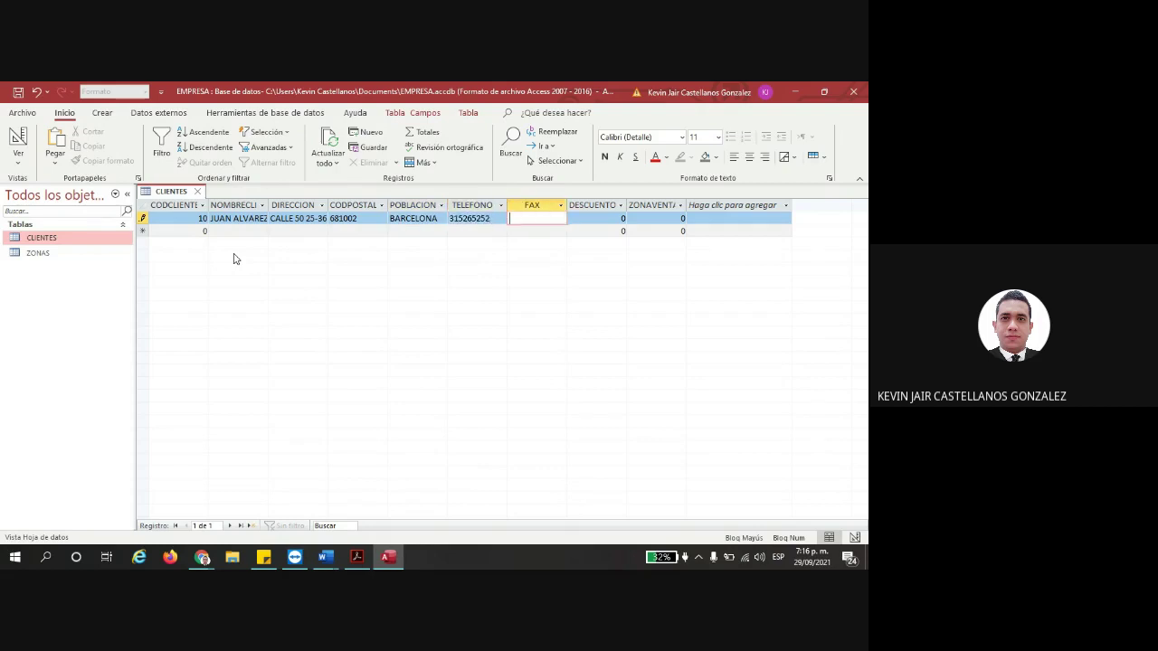
type("125252")
key("Tab")
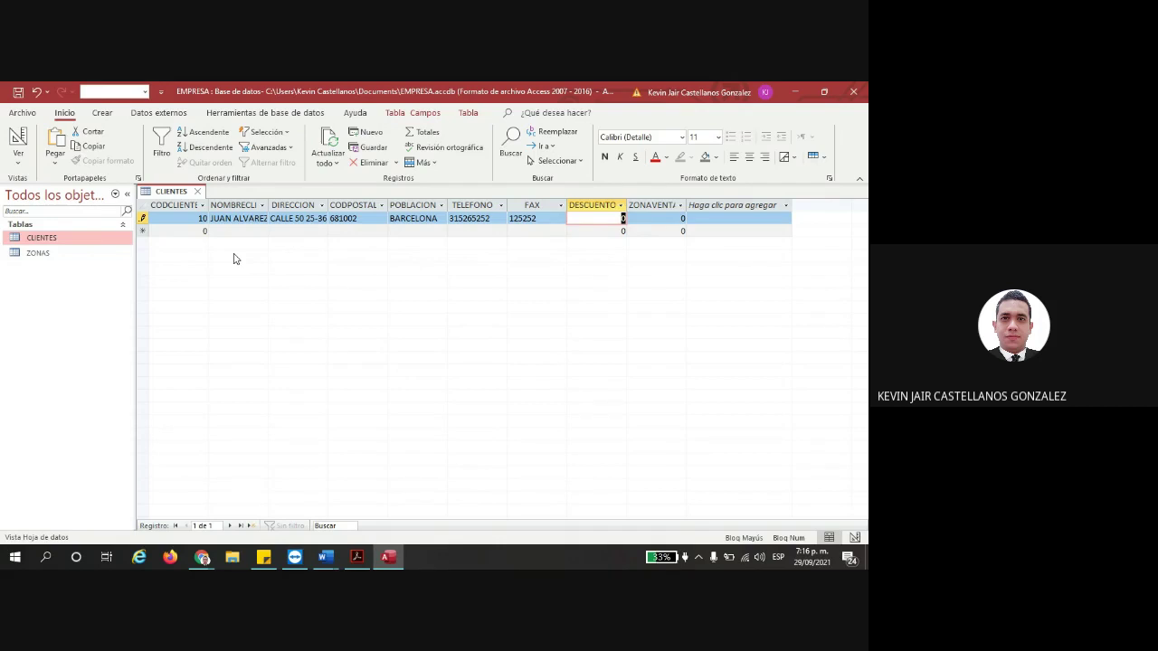
- Try to complete the customer record with DESCUENTO 15 and ZONAVENTAS 1
type("15")
key("Tab")
type("1")
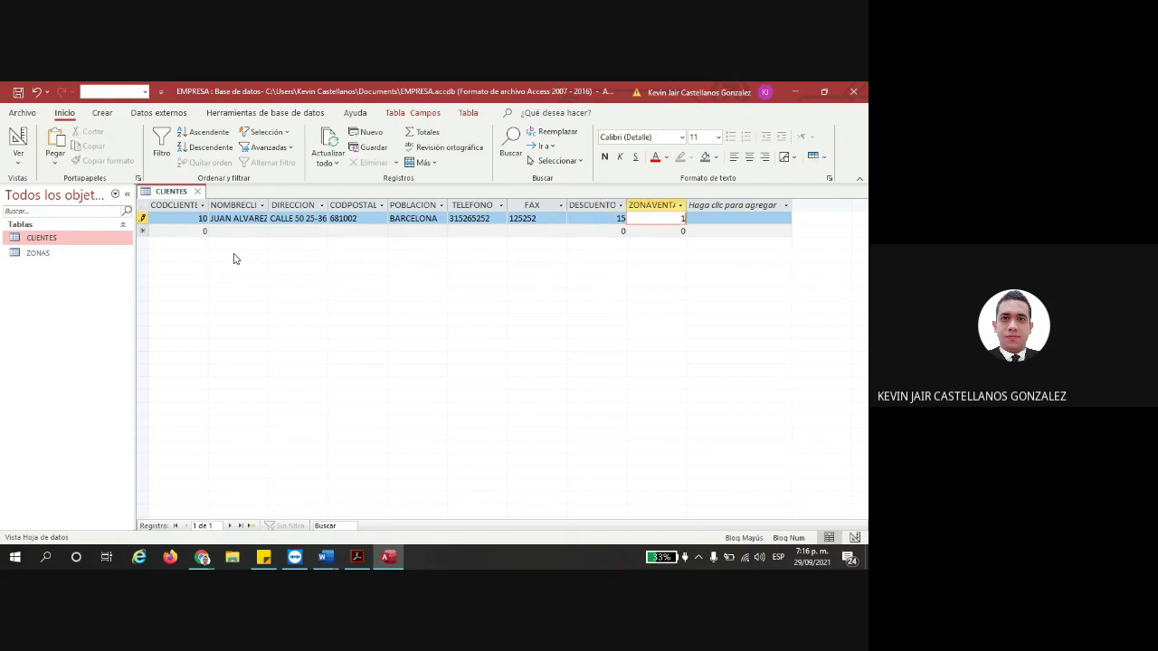
key("Tab")
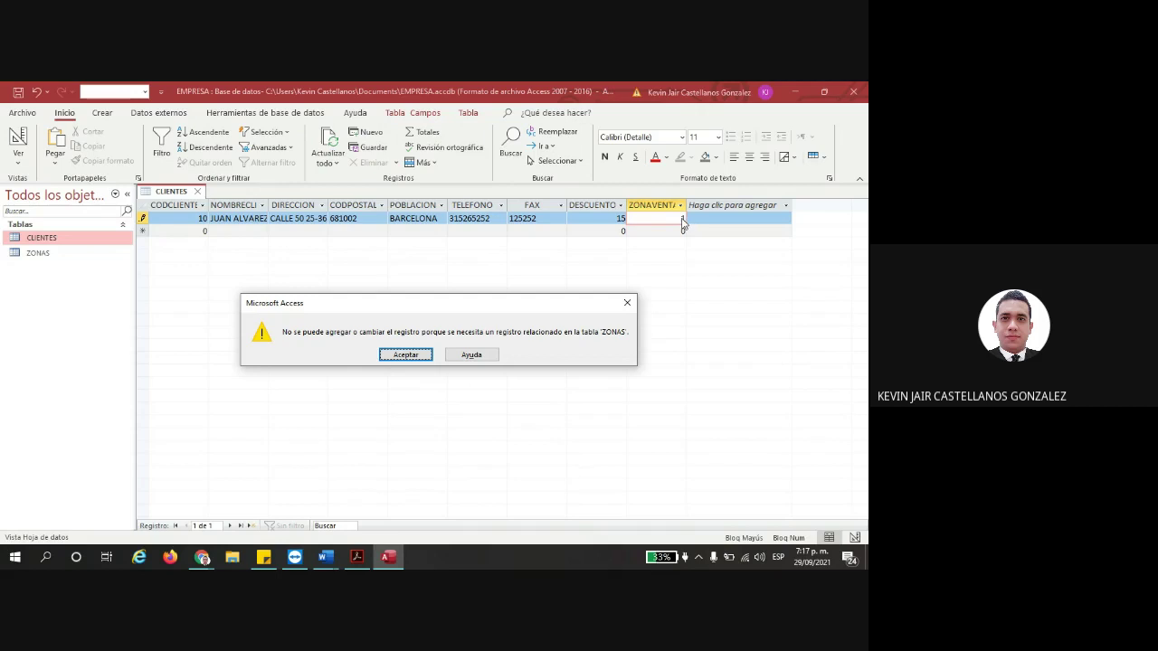
left_click(419, 354)
- Clear the record's ZONAVENTAS value and delete the customer record from CLIENTES
key("BackSpace")
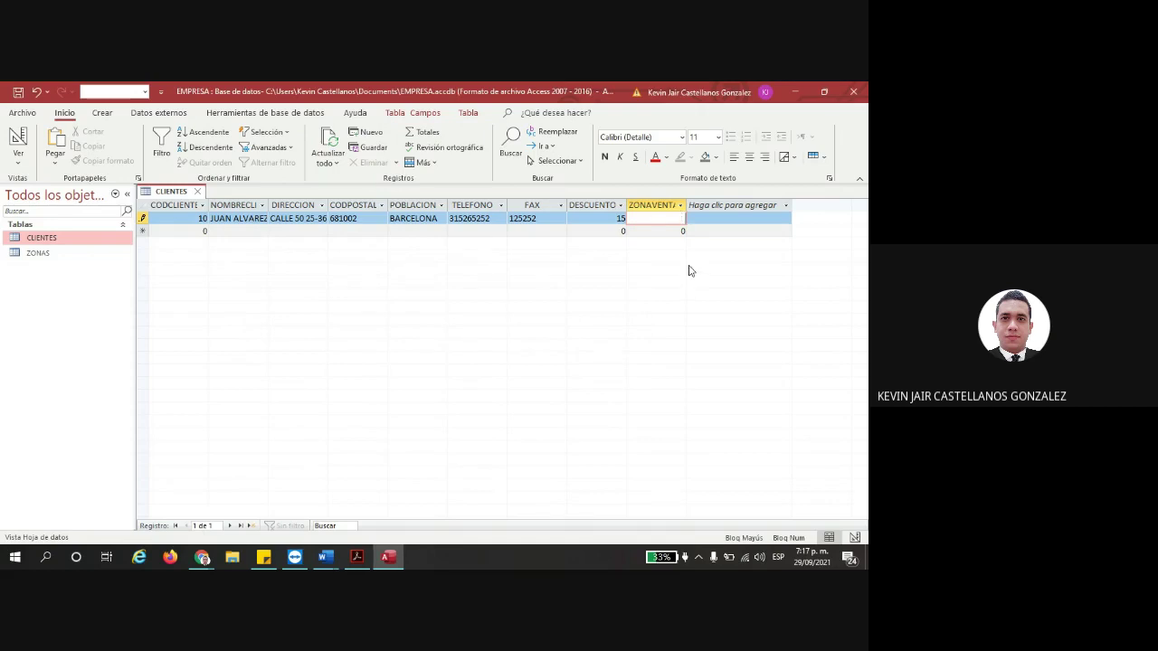
left_click(548, 218)
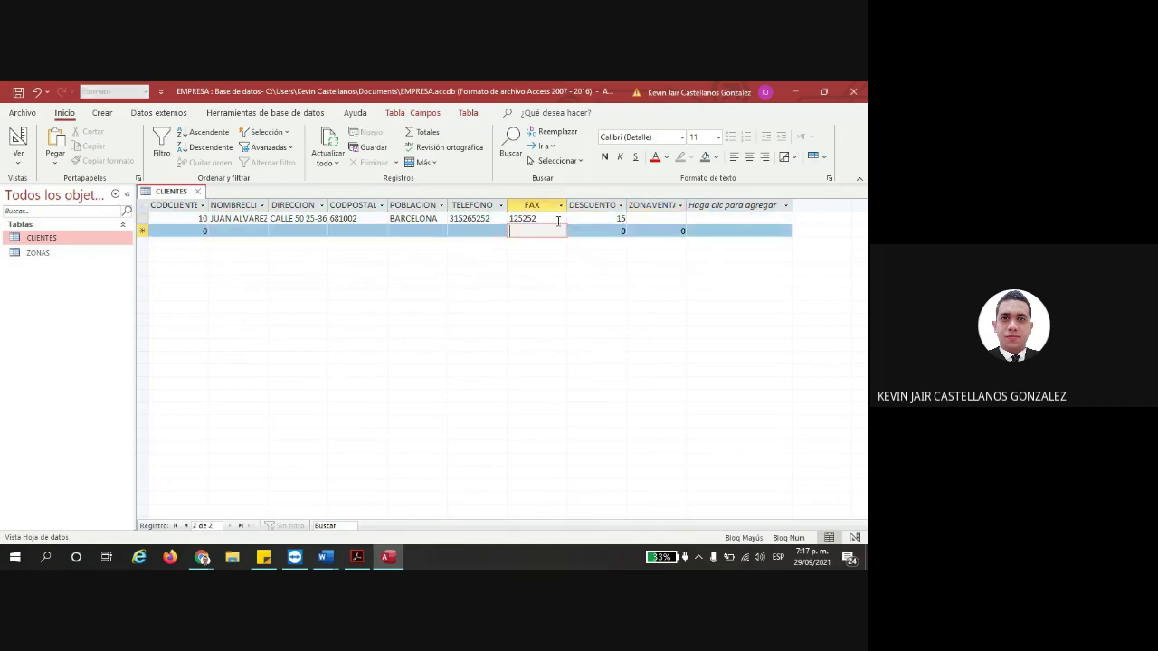
left_click(663, 218)
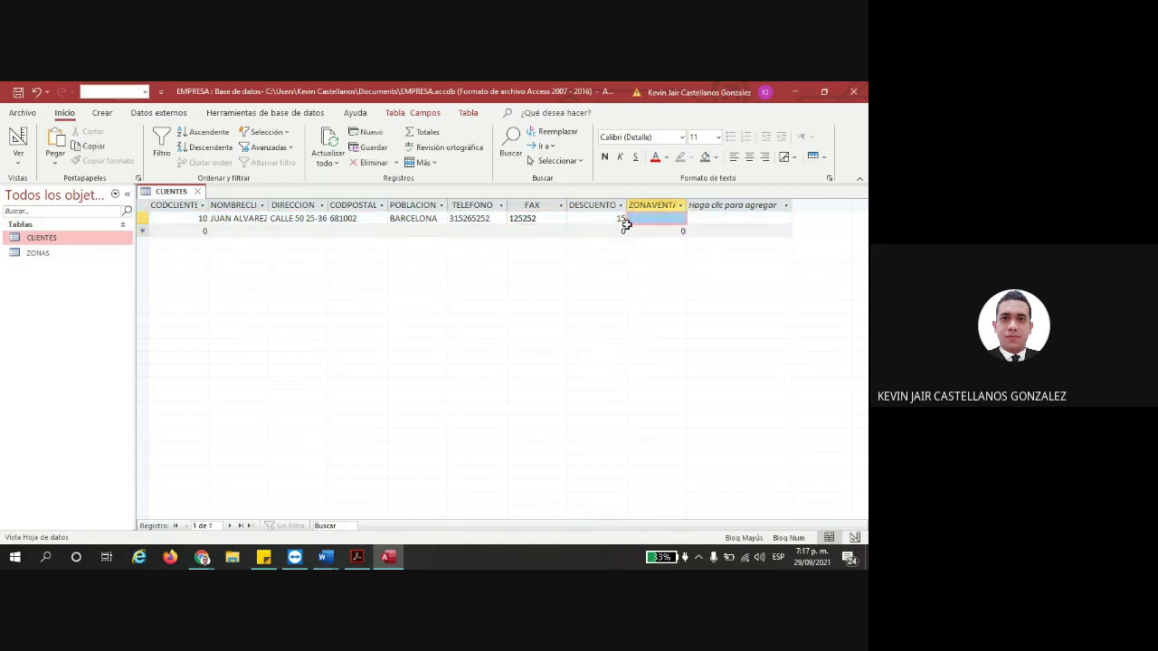
right_click(142, 218)
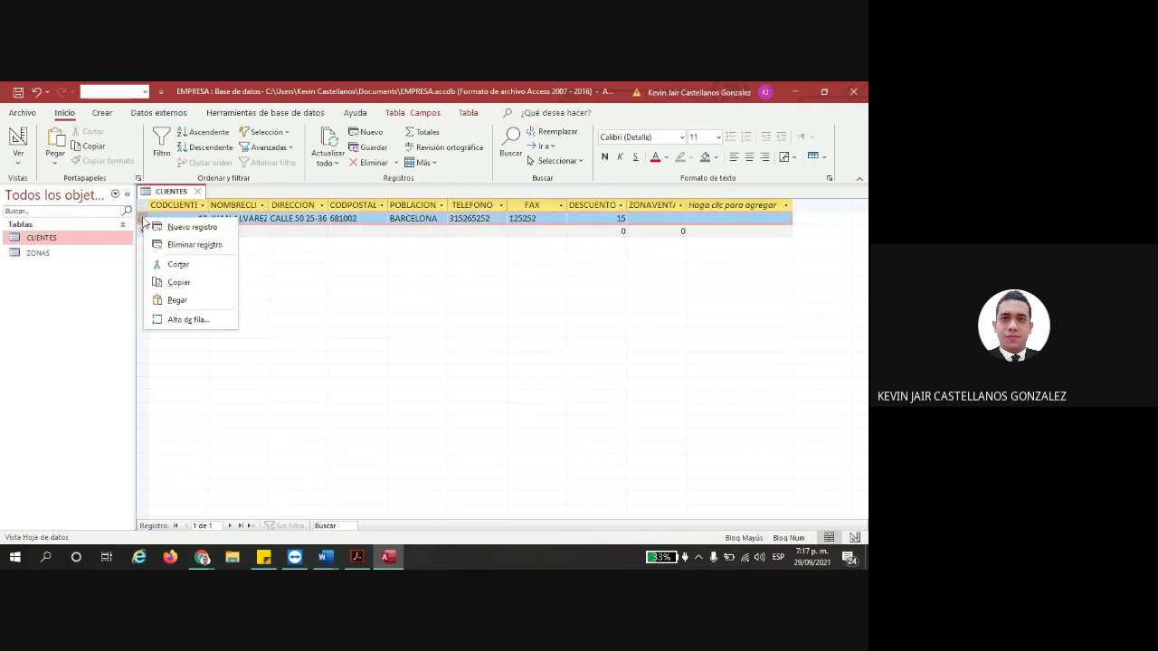
left_click(186, 246)
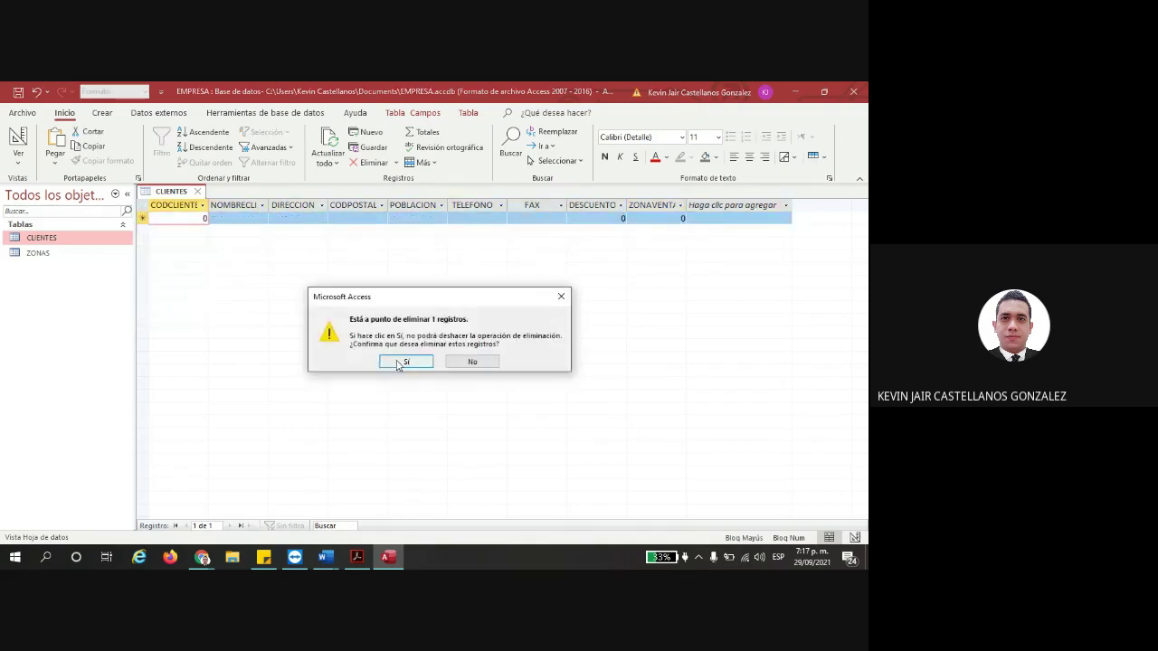
left_click(402, 364)
- Add a record to the ZONAS table with ZONA 1 and DESCRIPCION NORTE, and save the table
left_click(51, 258)
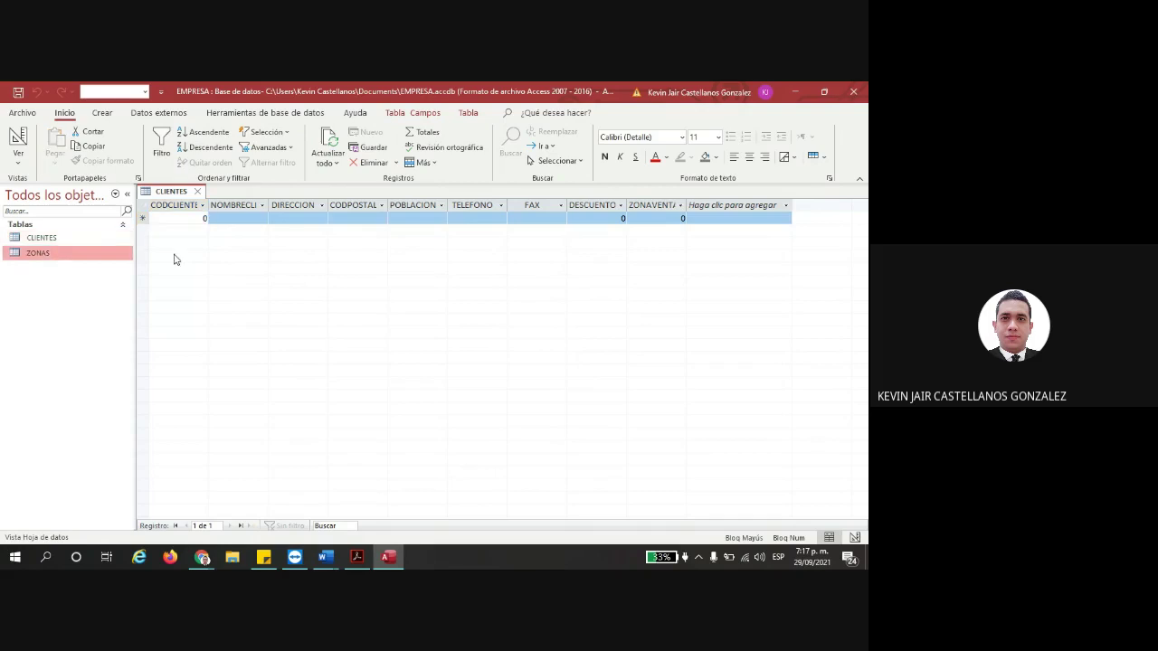
double_click(36, 253)
type("1")
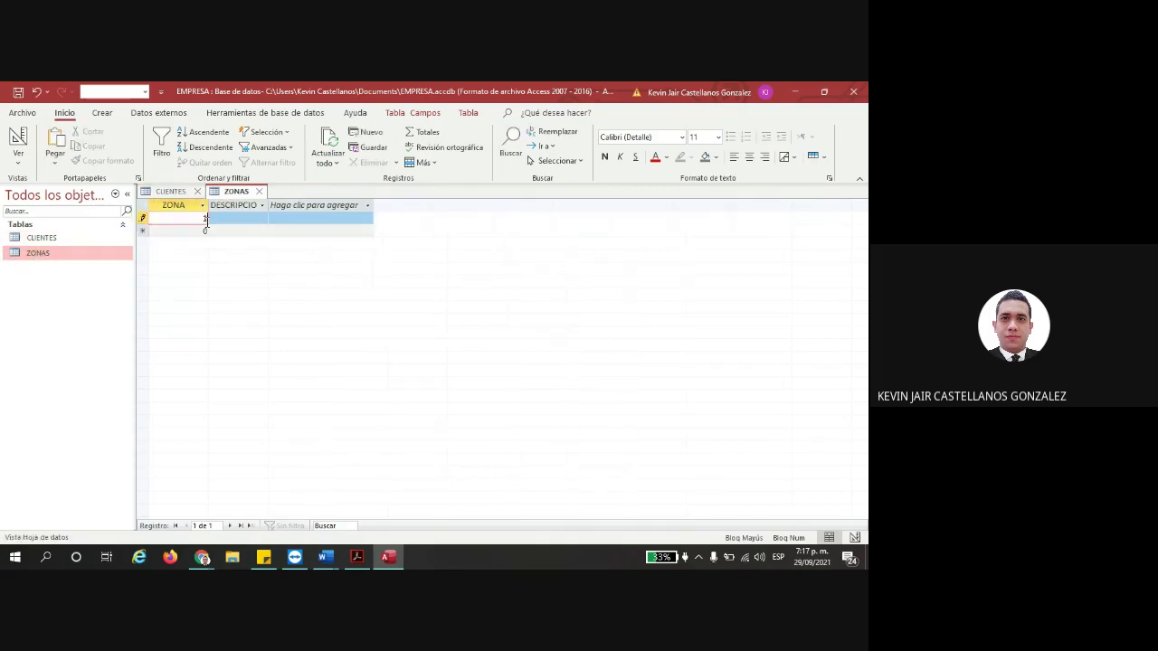
key("Tab")
type("NORTE")
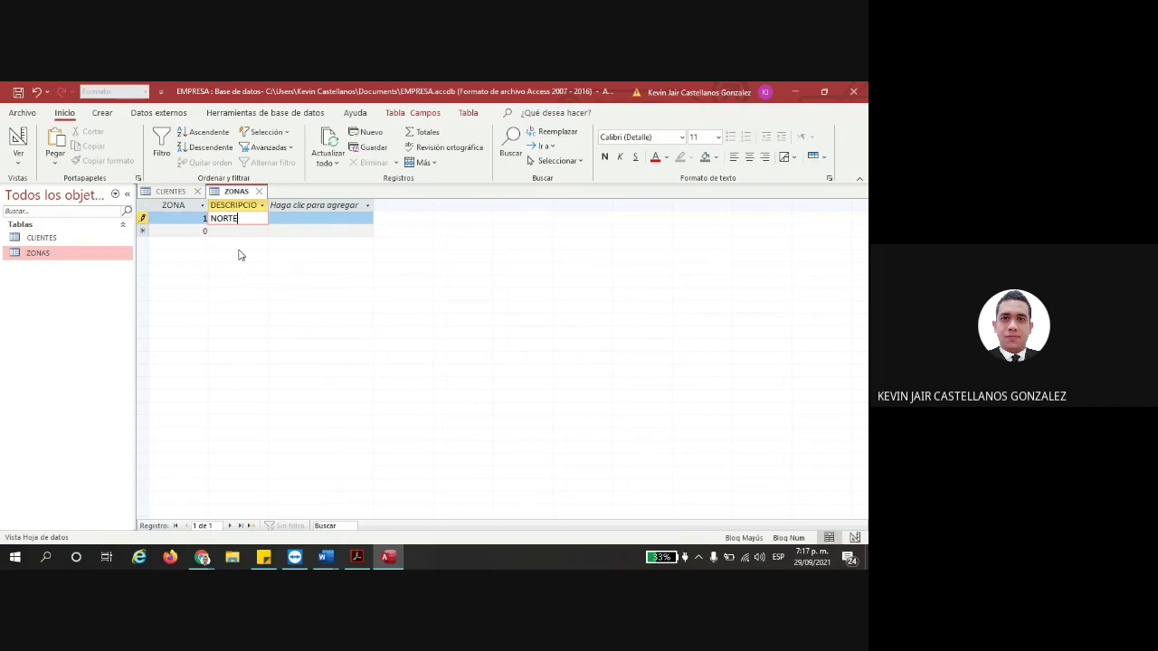
key("Return")
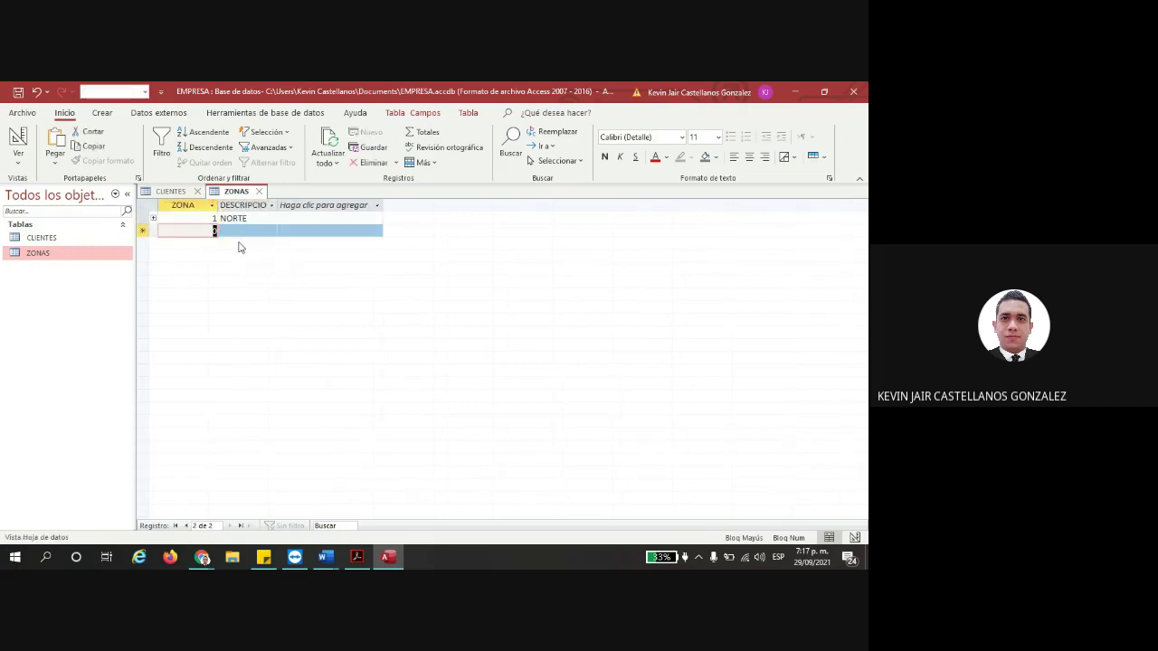
right_click(235, 196)
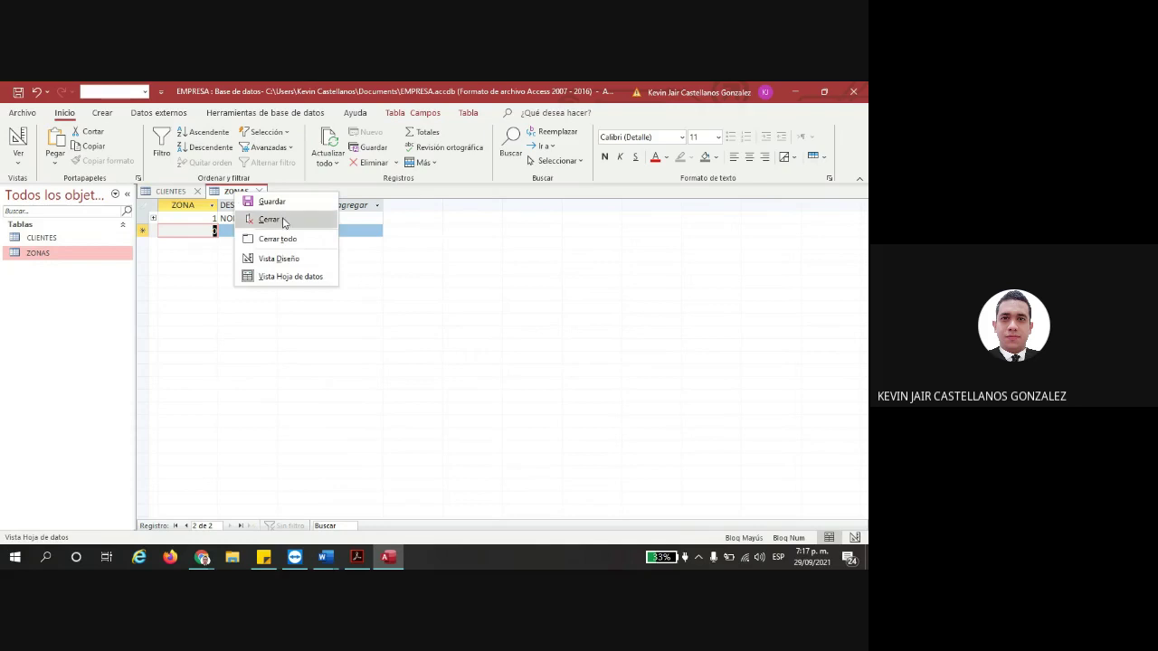
left_click(278, 209)
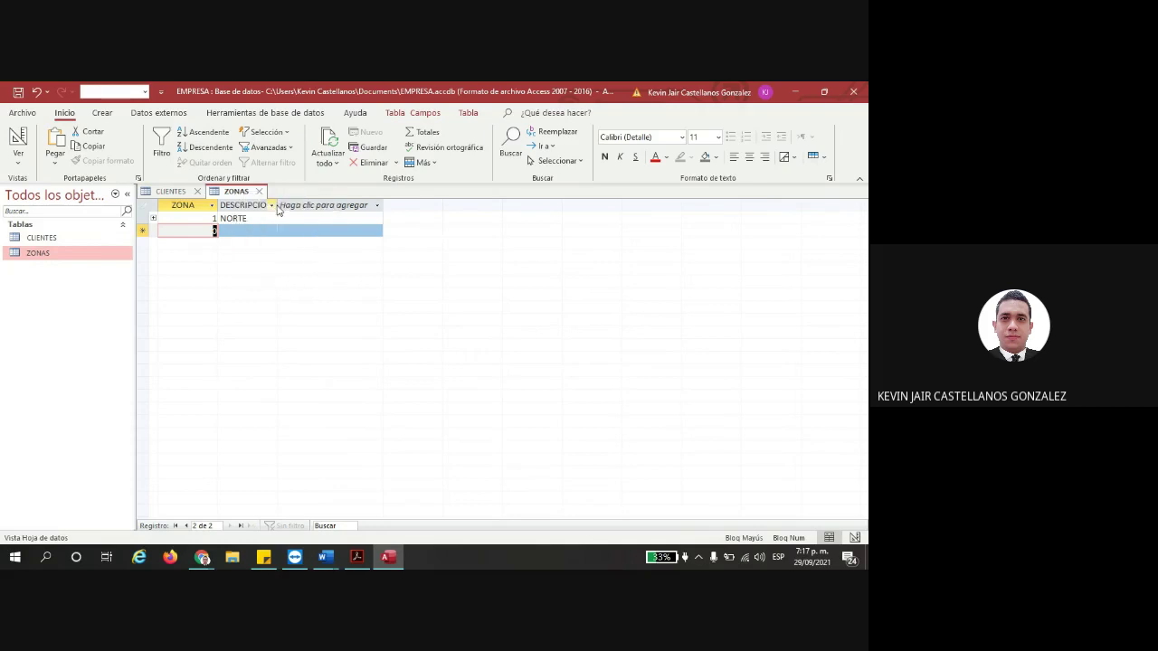
- Start a new record in CLIENTES with the customer's code, full name and street address
double_click(51, 240)
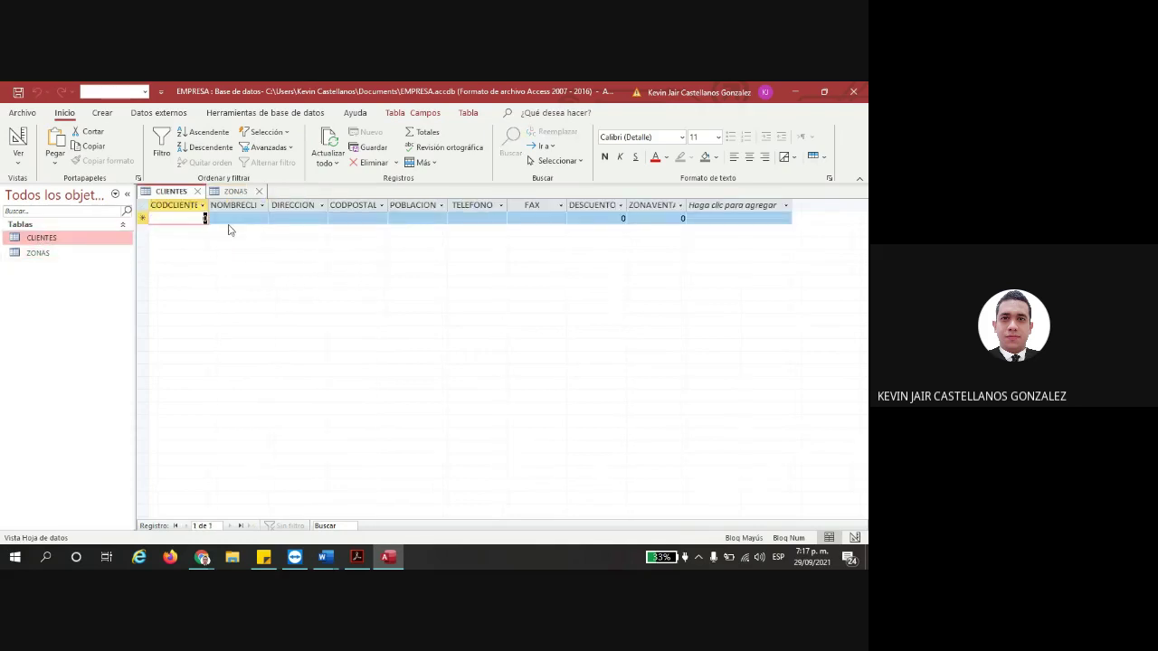
type("10")
key("Tab")
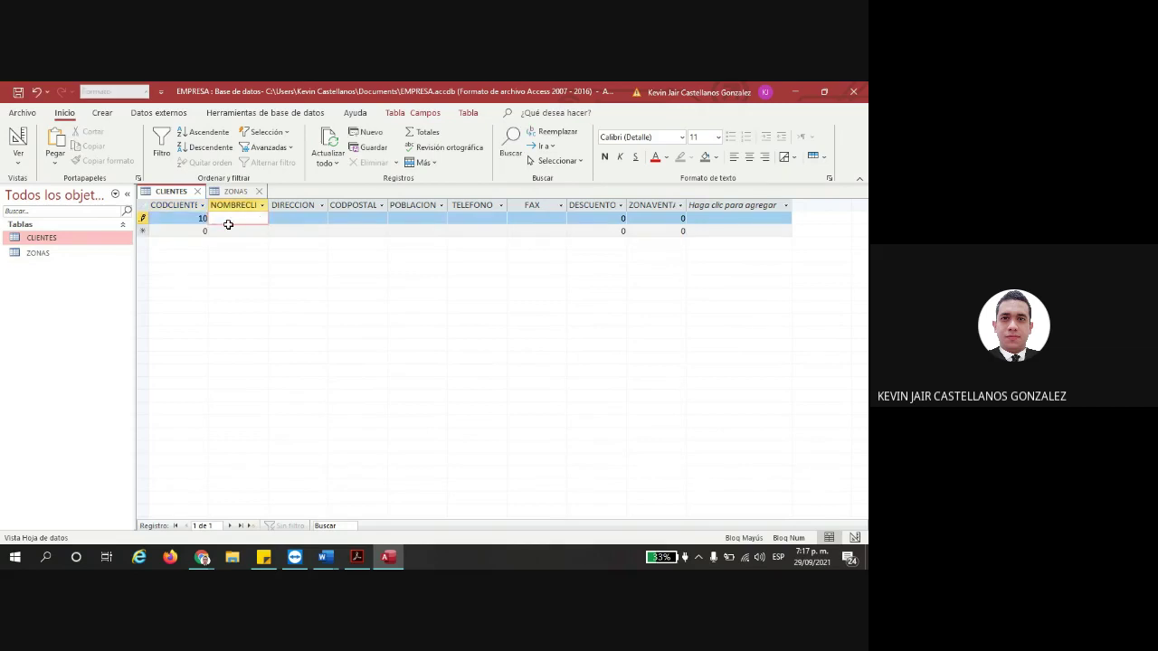
type("JUAN ALVAREZ")
key("Tab")
type("CALLE 50")
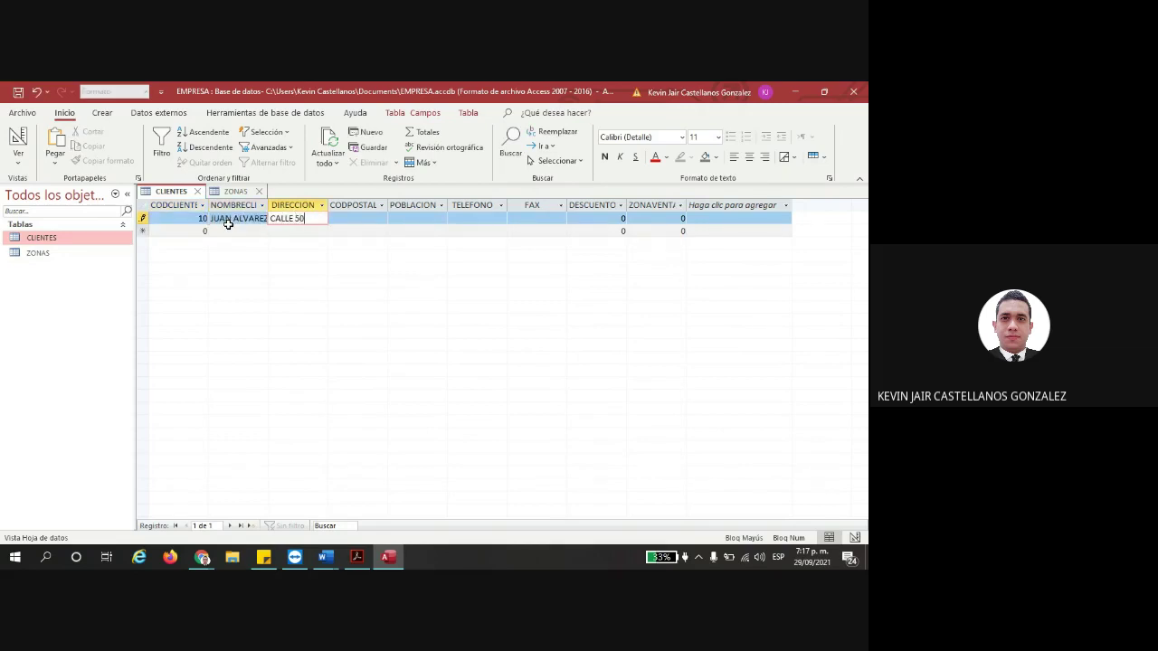
- Fill in the new customer's postal code, POBLACION as BARCELONA, and phone number
key("Tab")
type("681002")
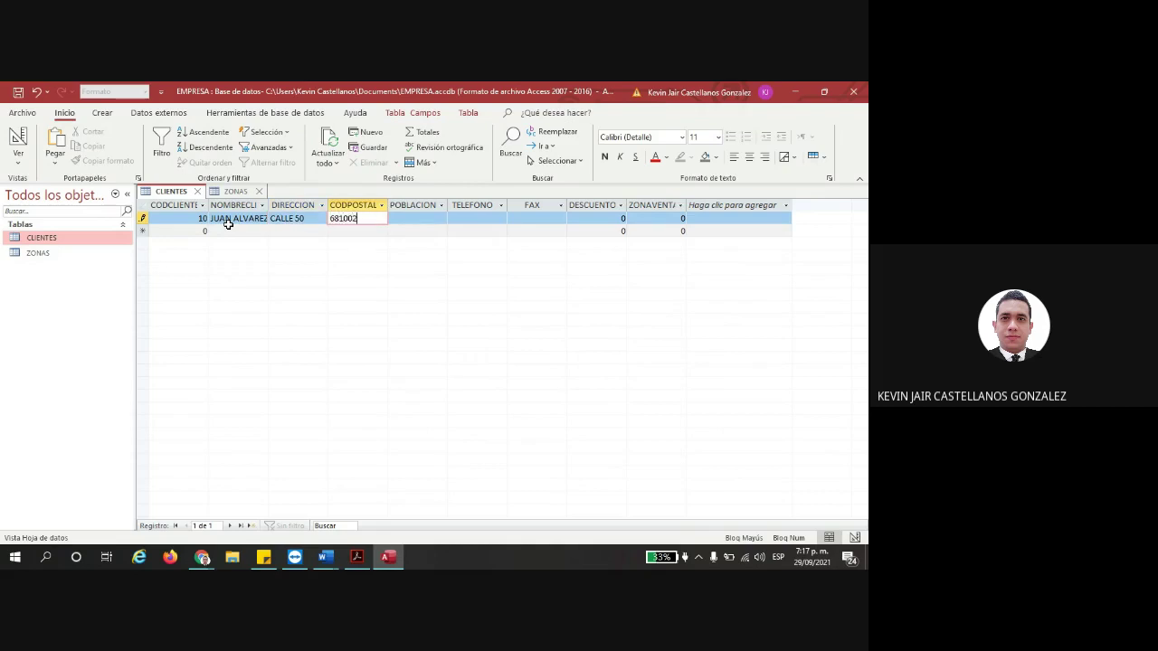
key("Tab")
type("BARC")
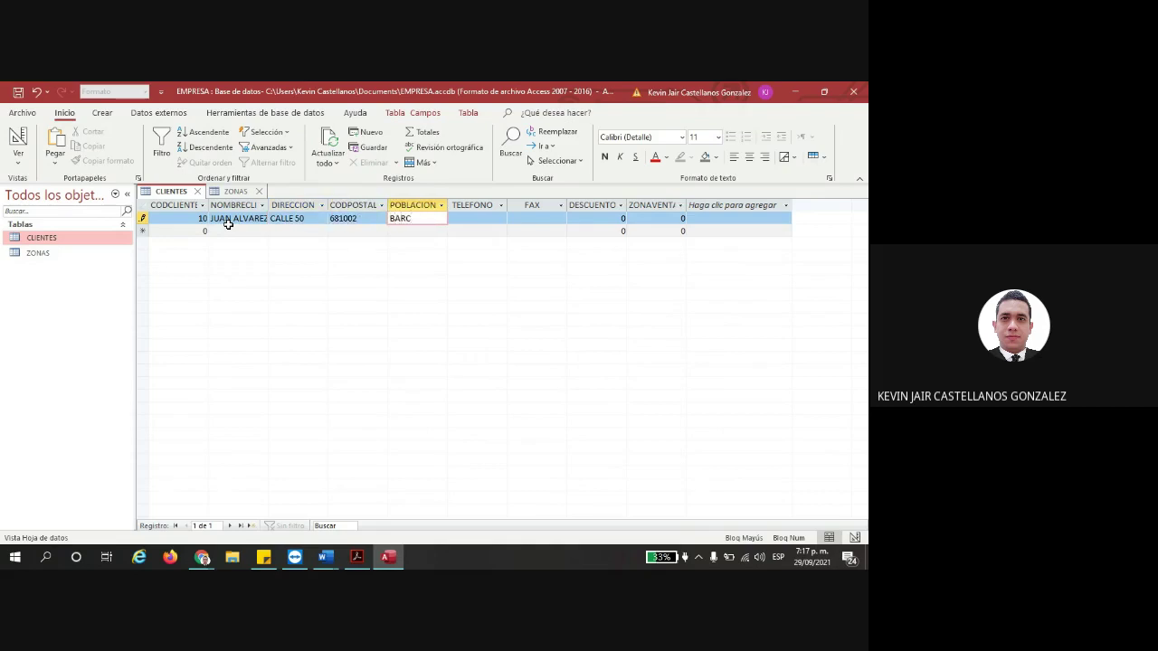
type("ELONA")
key("Tab")
type("35151515")
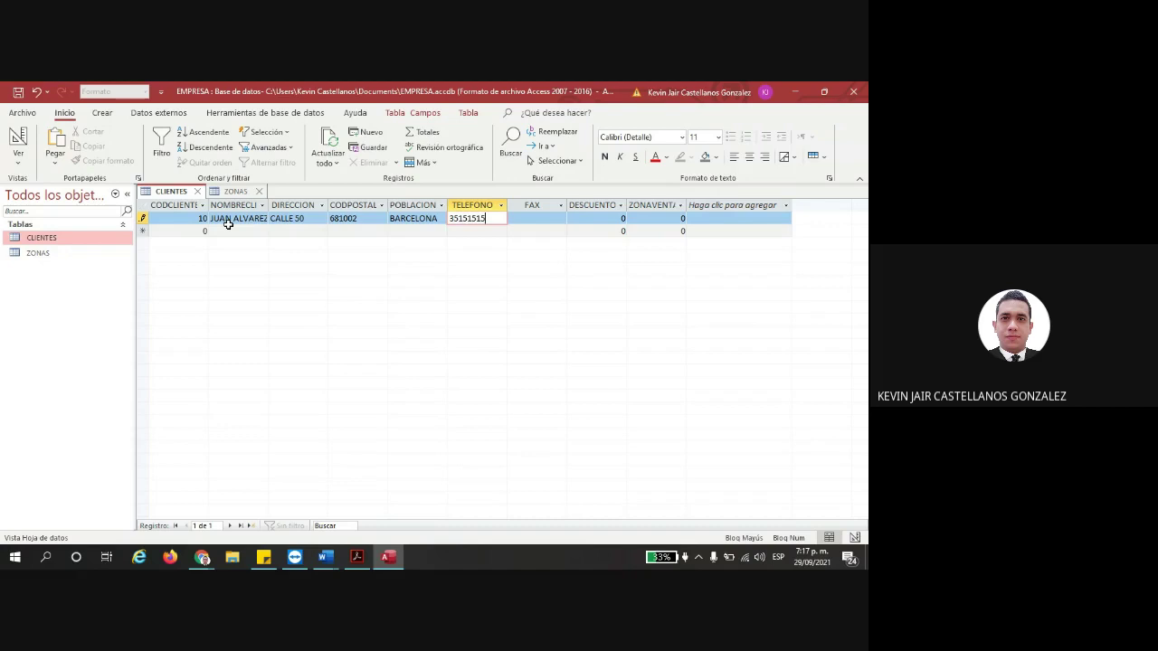
key("Tab")
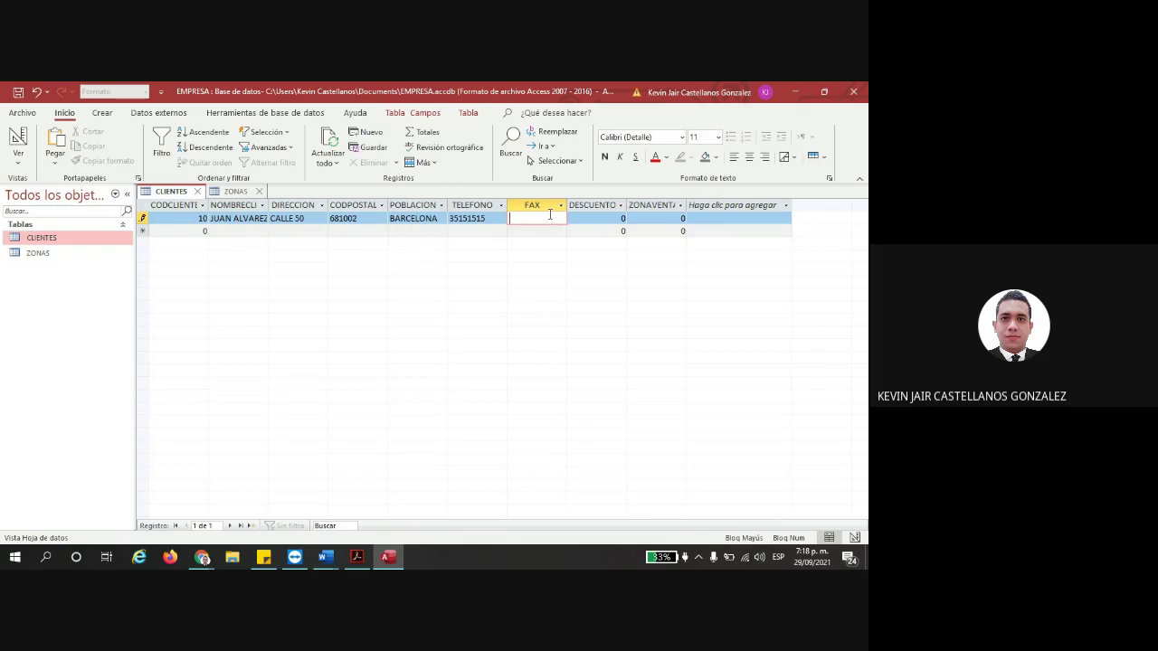
- Set the customer's DESCUENTO to 15 and try to save the record with ZONAVENTAS 2
left_click(584, 224)
type("15")
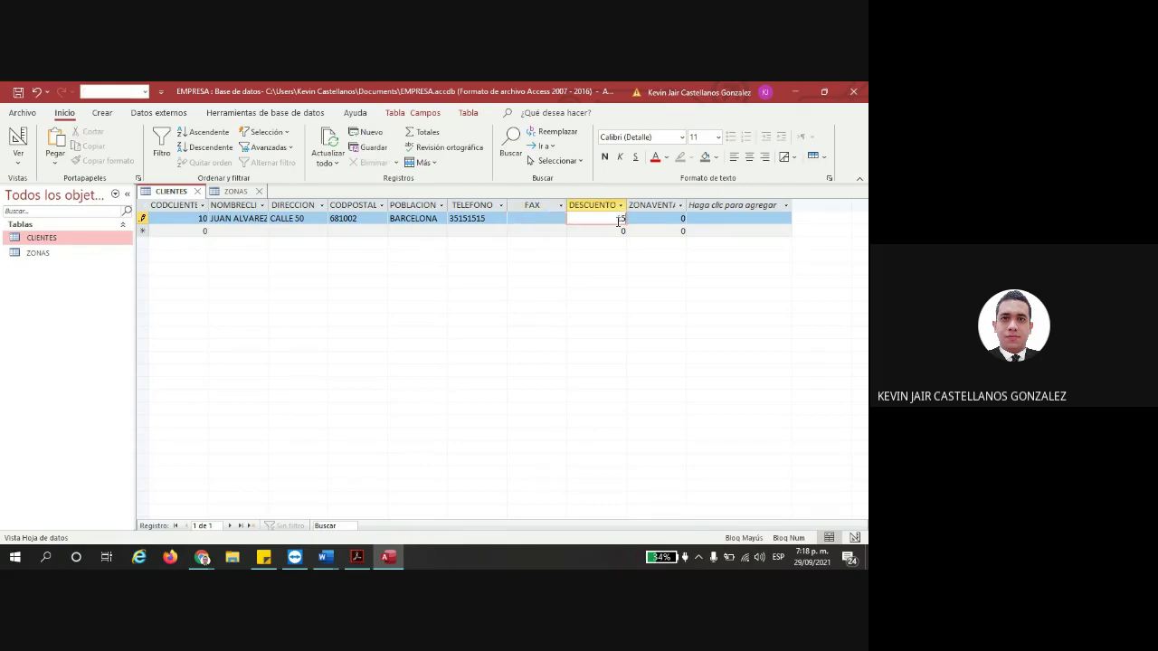
key("Tab")
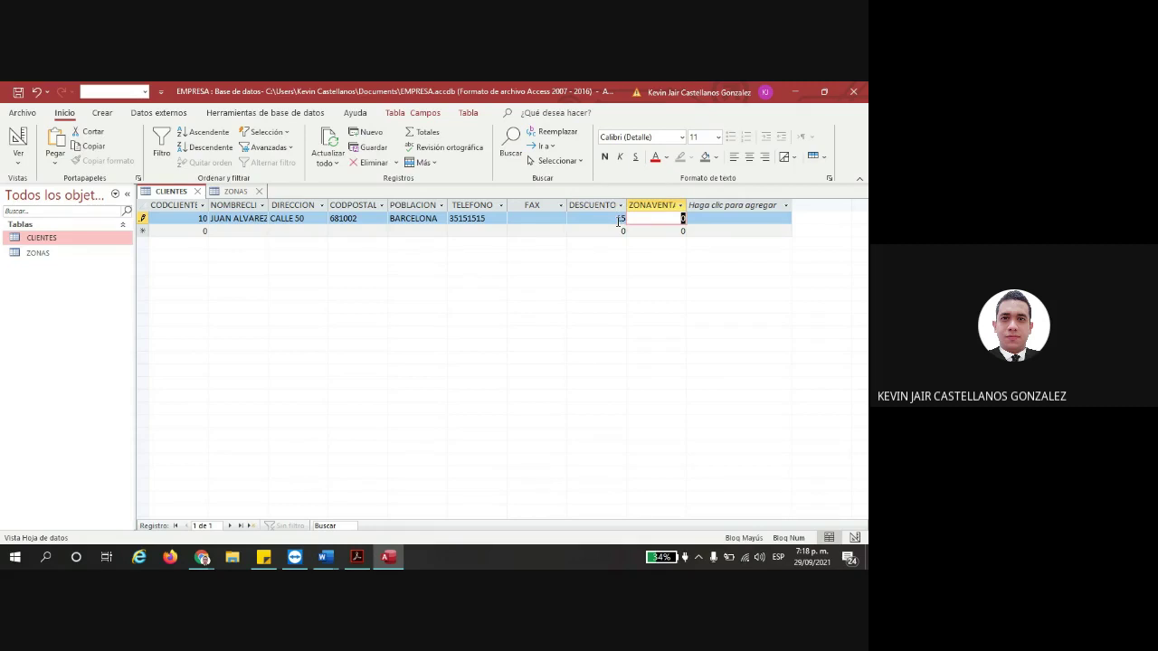
type("2")
left_click(621, 230)
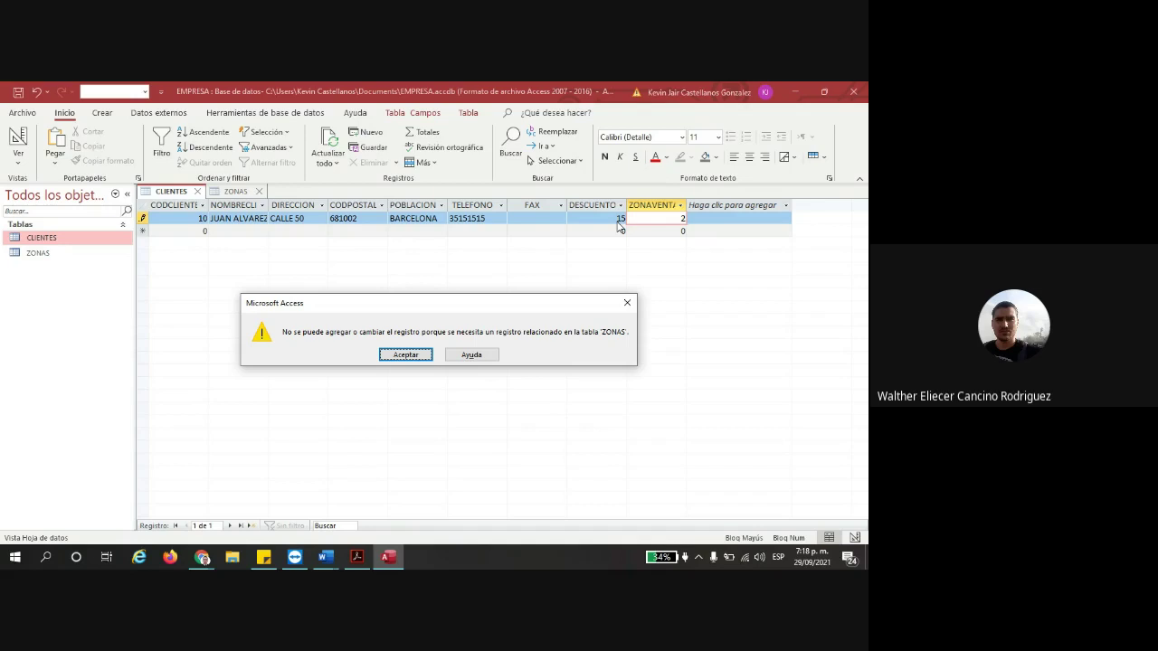
left_click(627, 302)
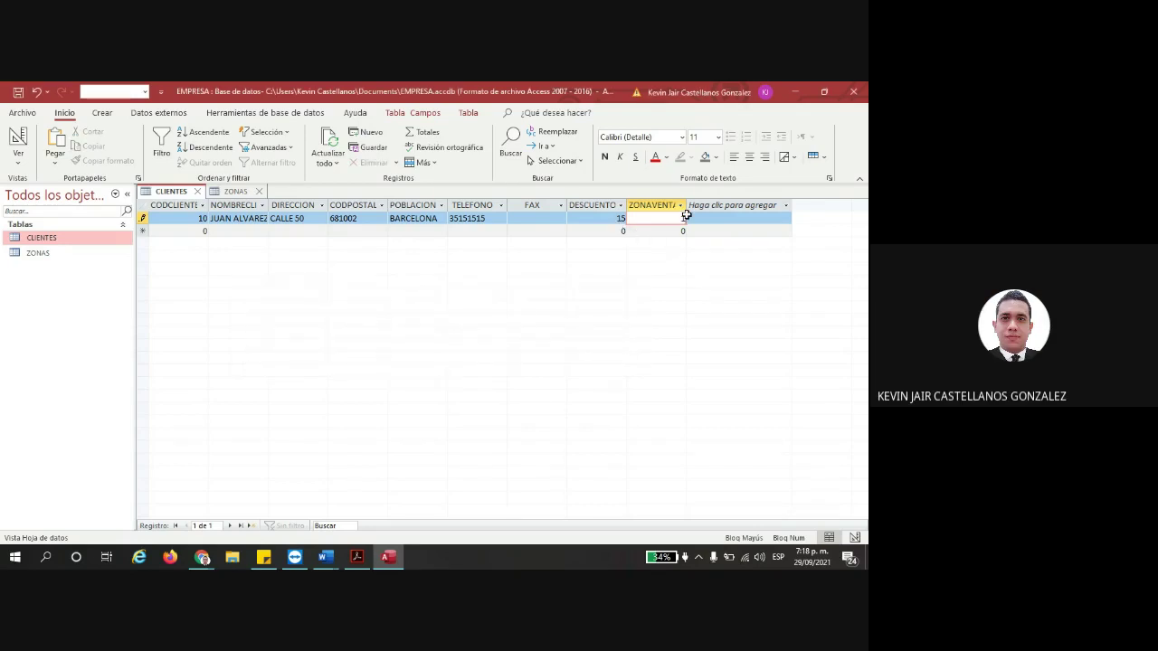
- Set the customer's ZONAVENTAS to 1, save the record, and close all open tables
type("1")
key("Return")
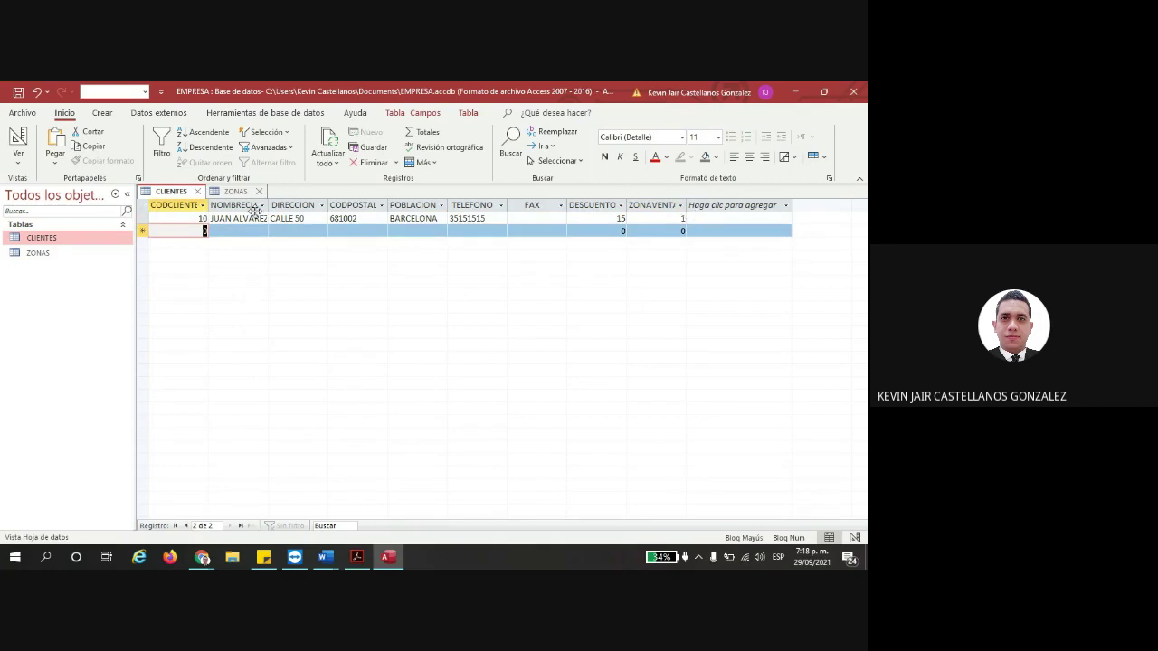
right_click(181, 192)
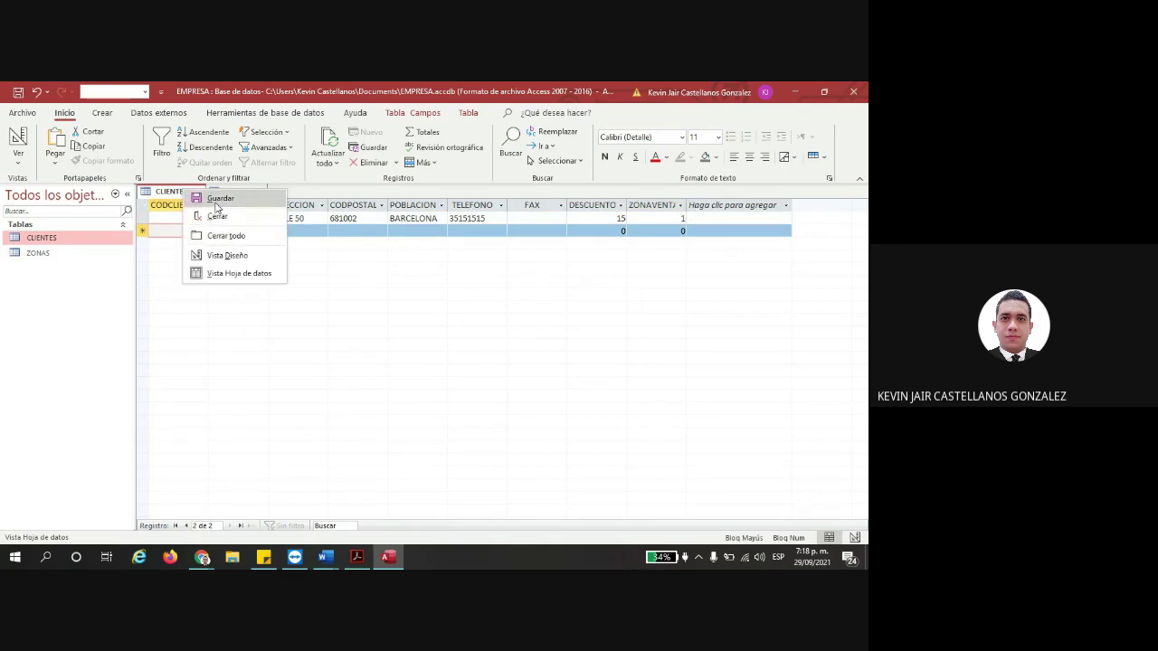
left_click(225, 235)
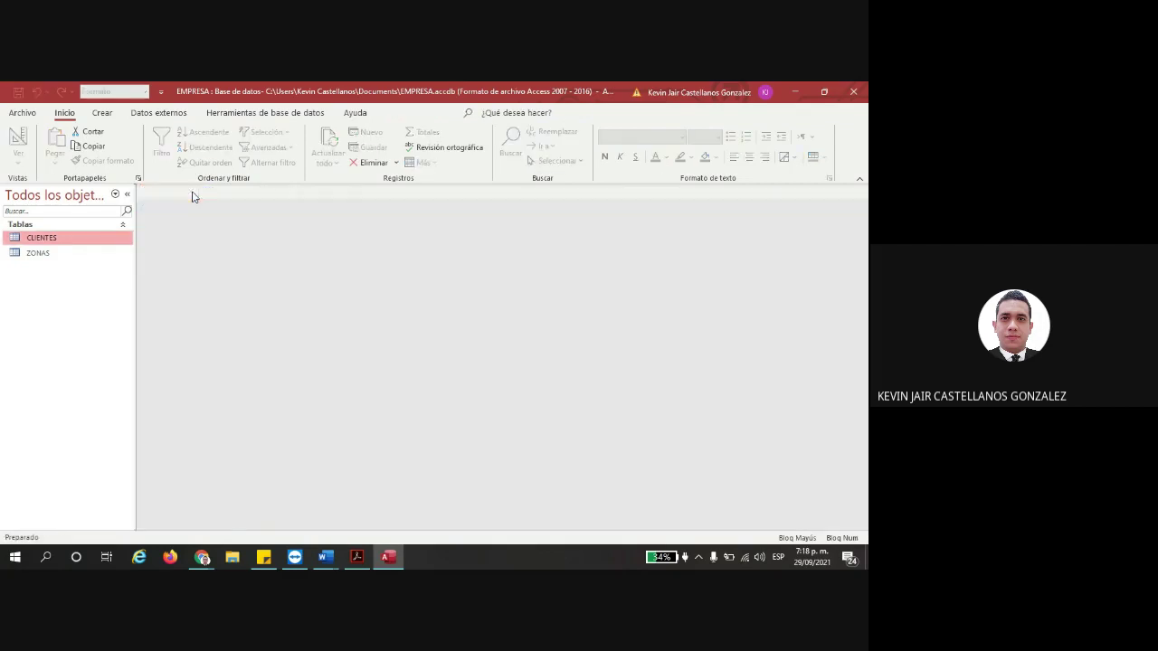
- Open ZONAS, expand the customers related to zone NORTE, and compare them with the CLIENTES table
double_click(41, 253)
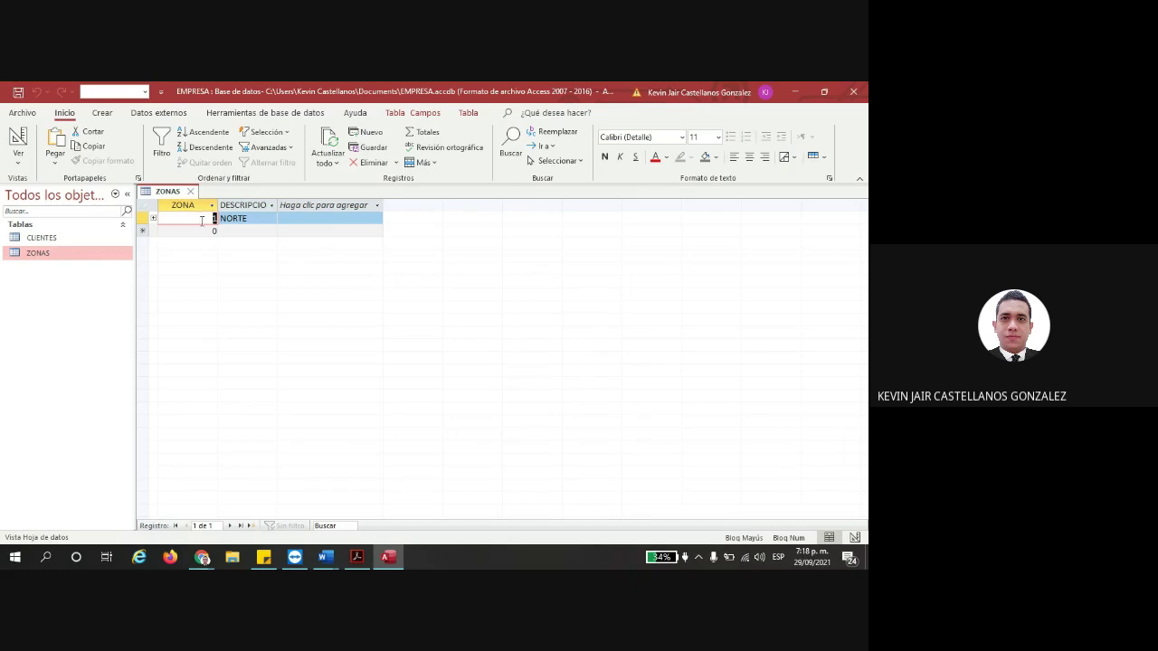
left_click(154, 219)
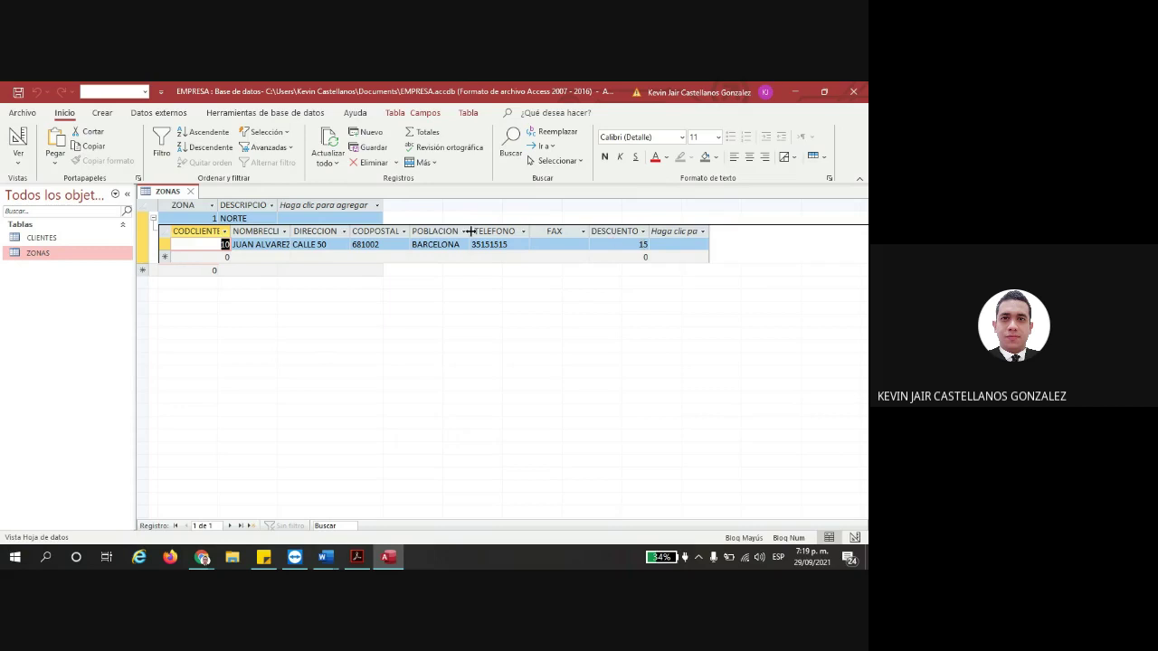
double_click(45, 239)
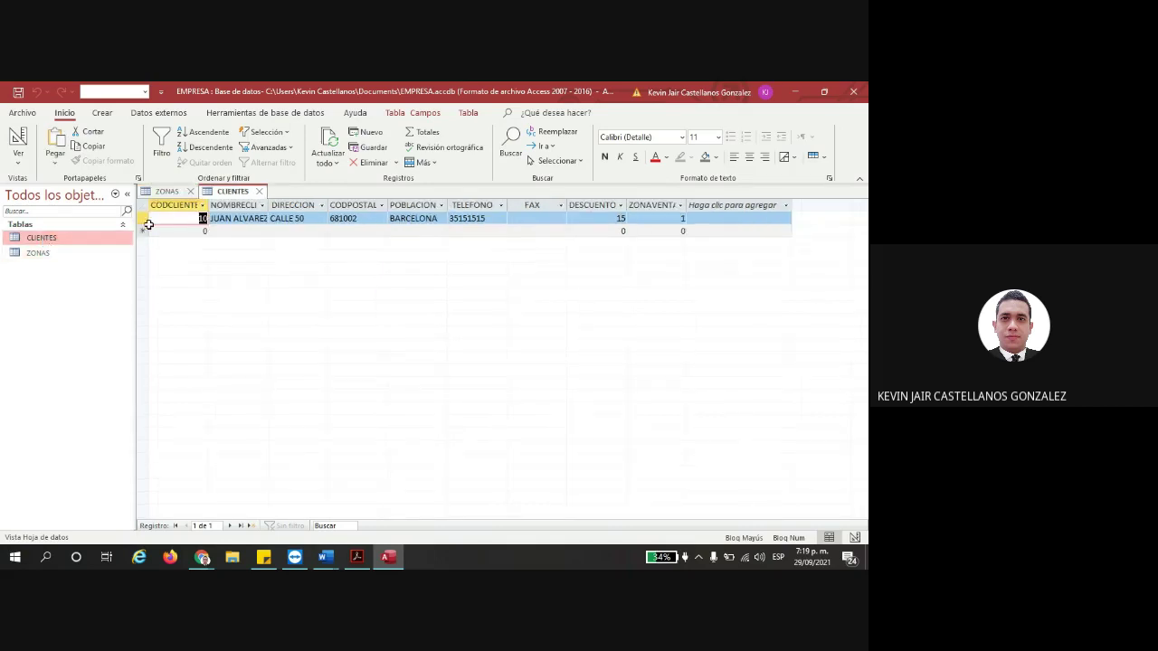
double_click(28, 257)
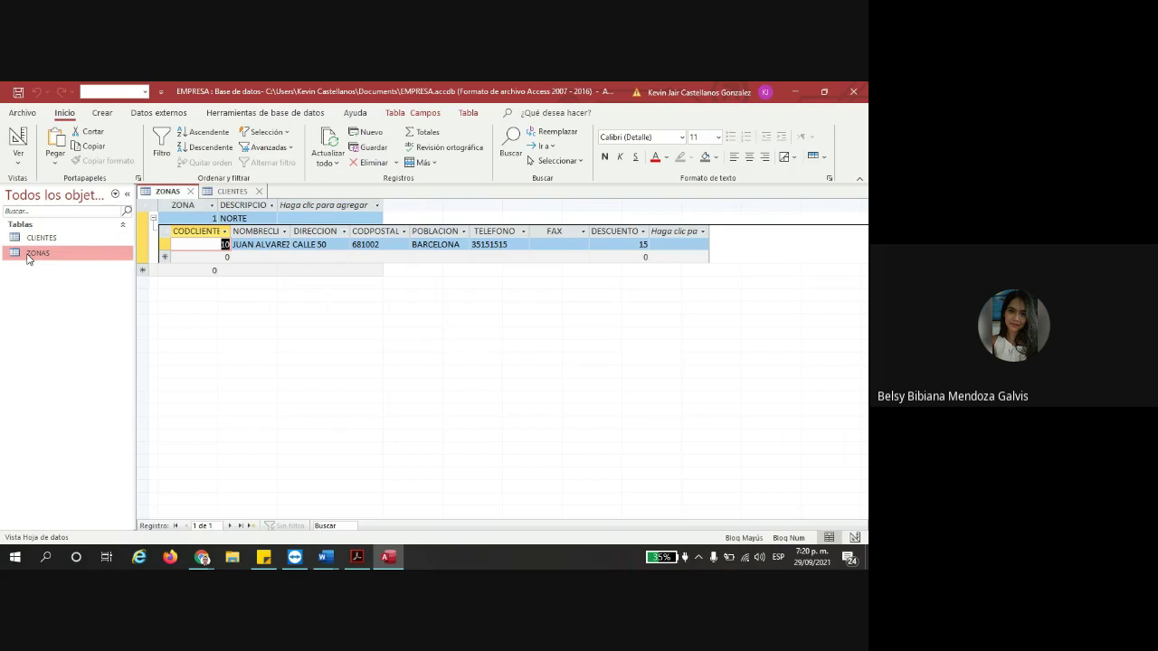
- Switch to the shared screen in the meeting window and check its ZONAS table against CLIENTES
mouse_move(202, 556)
left_click(303, 481)
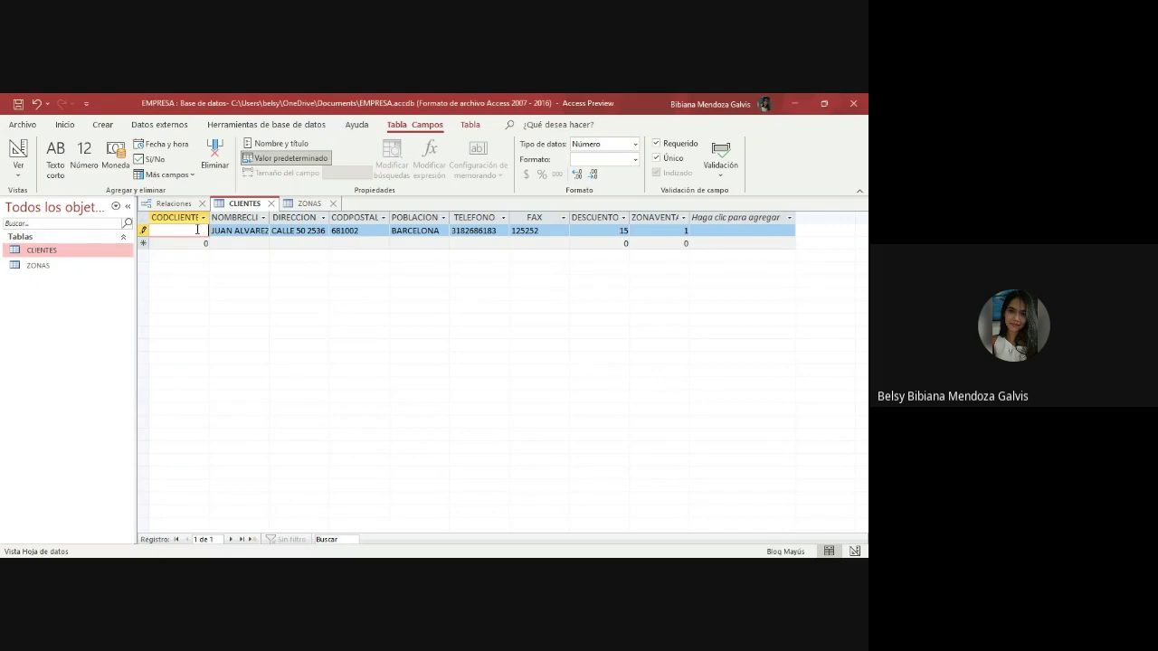
left_click(95, 266)
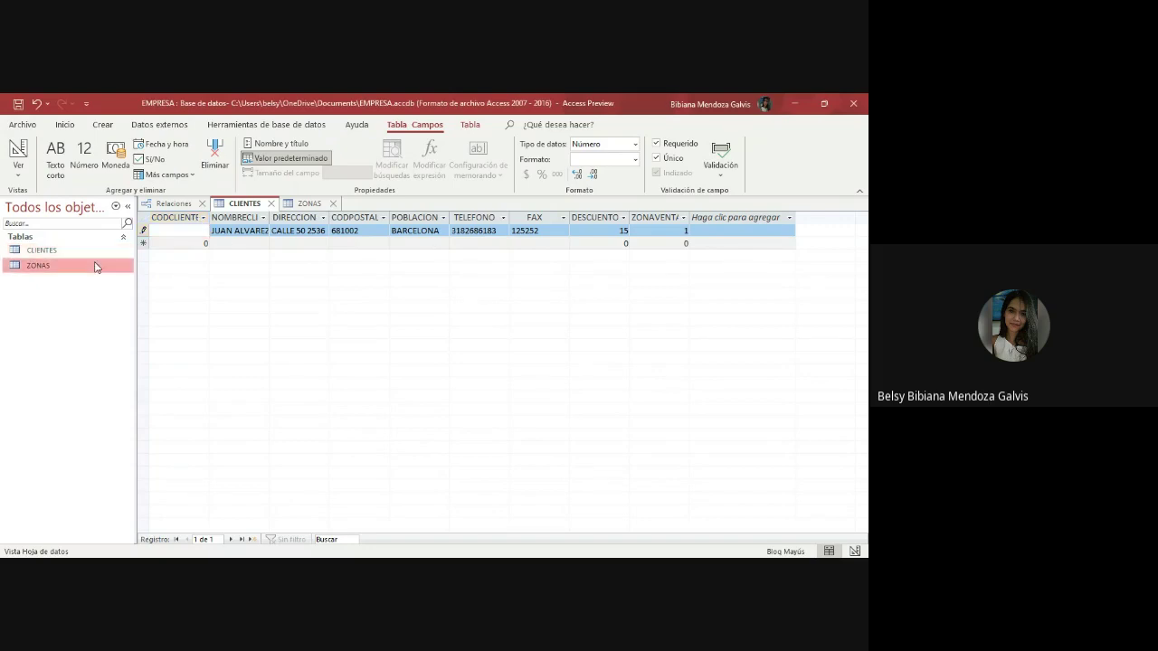
left_click(309, 203)
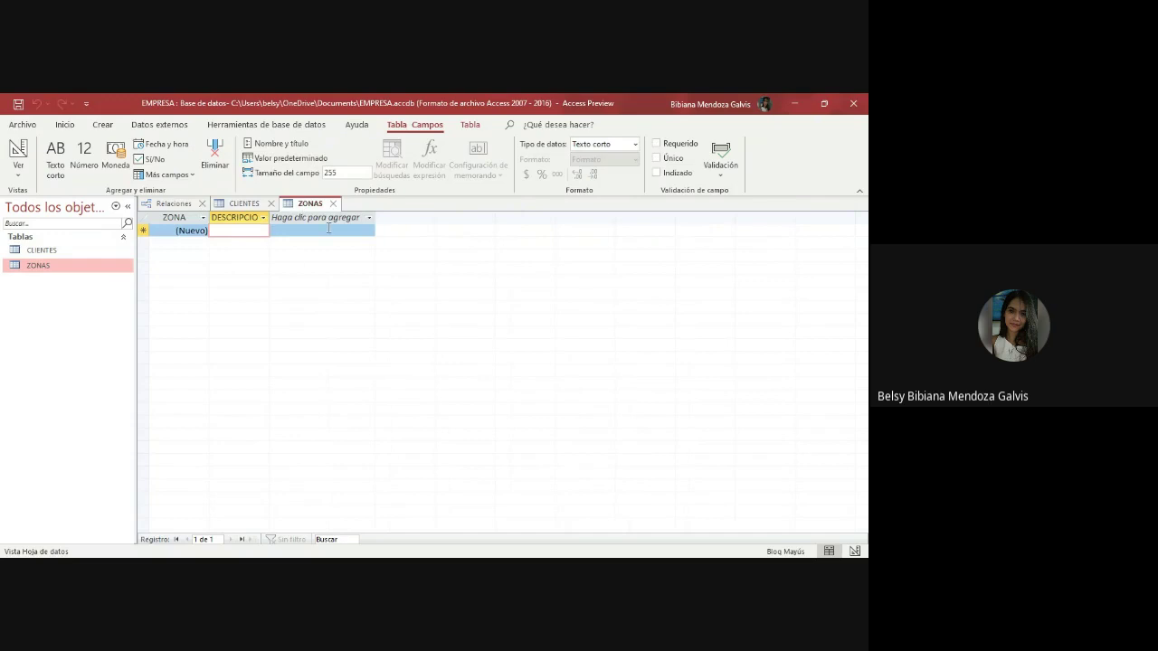
left_click(243, 203)
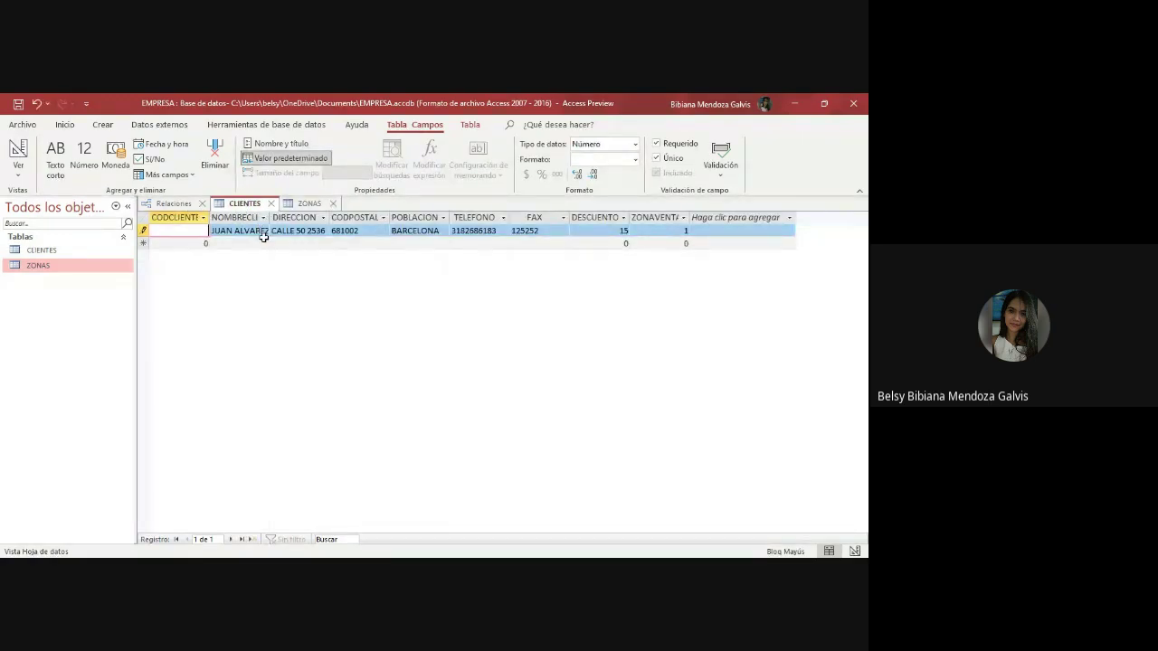
- Fill in the missing customer code in the CLIENTES record and try to save the record
key("Down")
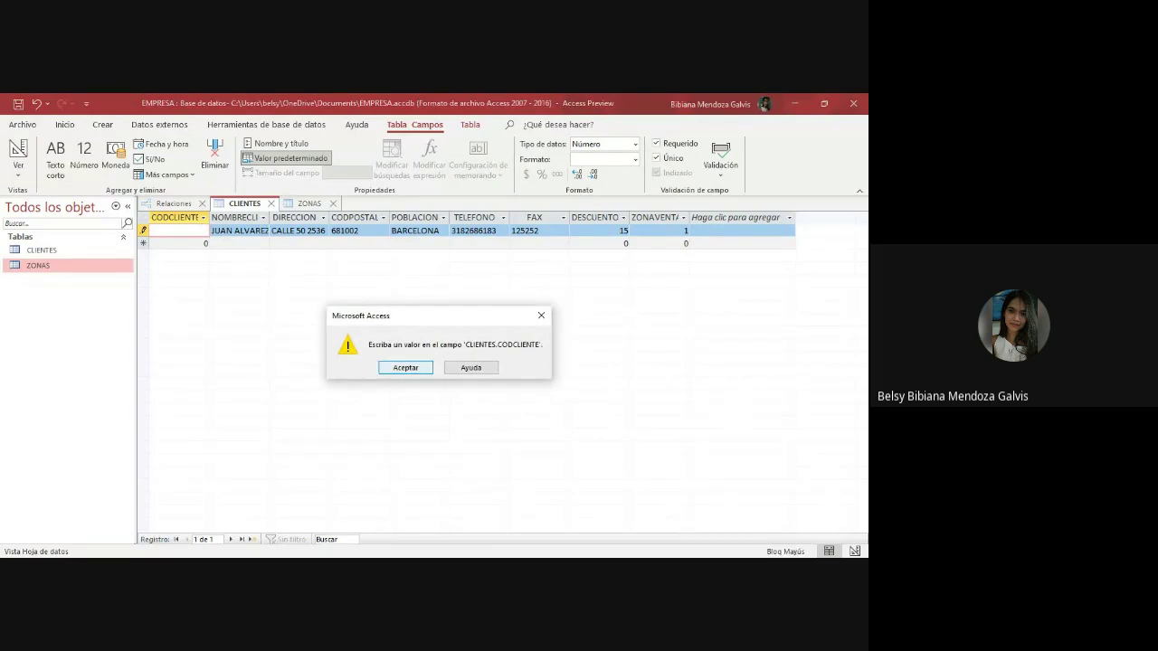
left_click(405, 368)
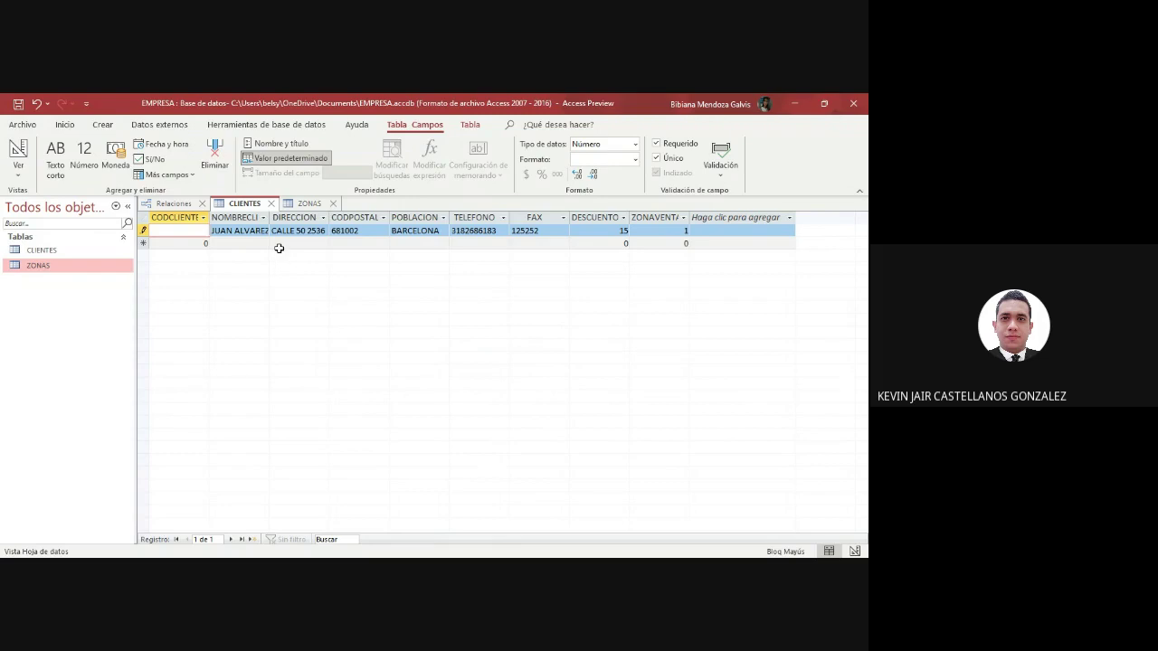
key("Num_Lock")
type("0")
left_click(657, 218)
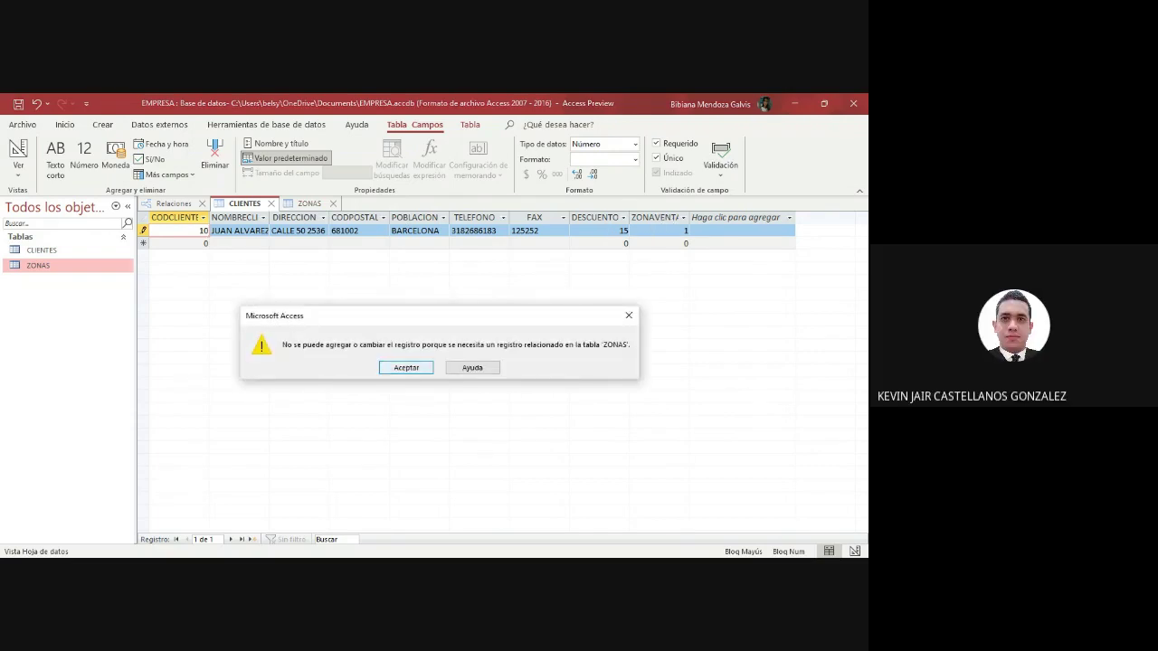
left_click(418, 370)
- Clear the customer record's ZONAVENTAS value and save the record
key("Tab")
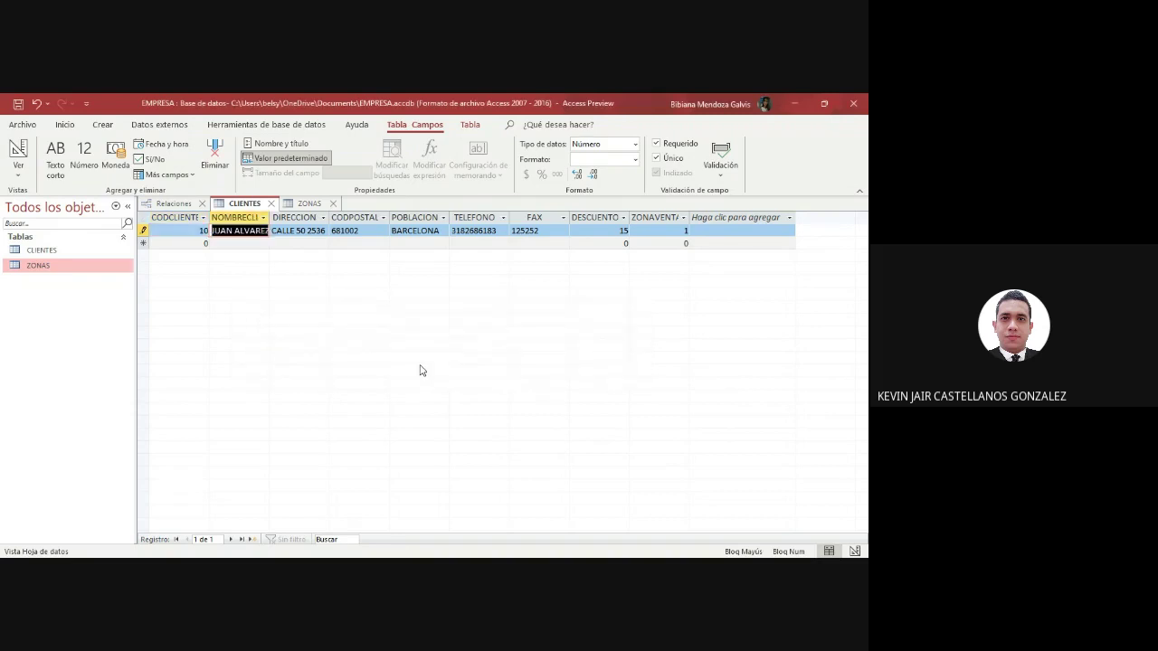
key("Tab")
key("Tab")
key("Tab")
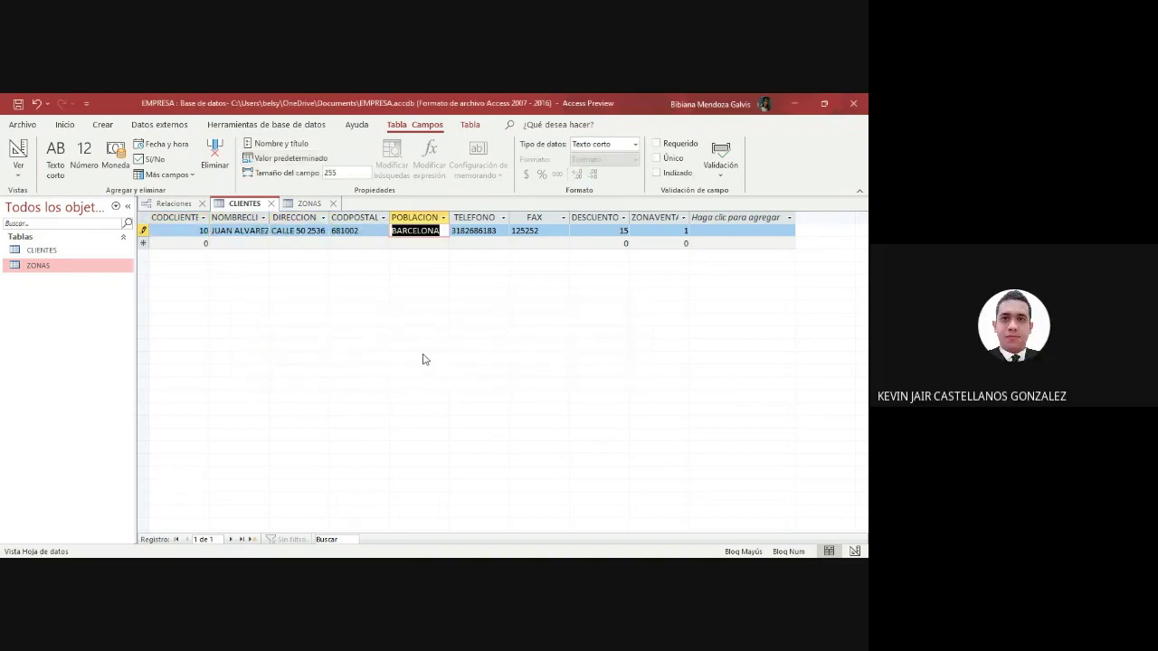
key("Tab")
key("Tab")
key("Tab")
key("Tab")
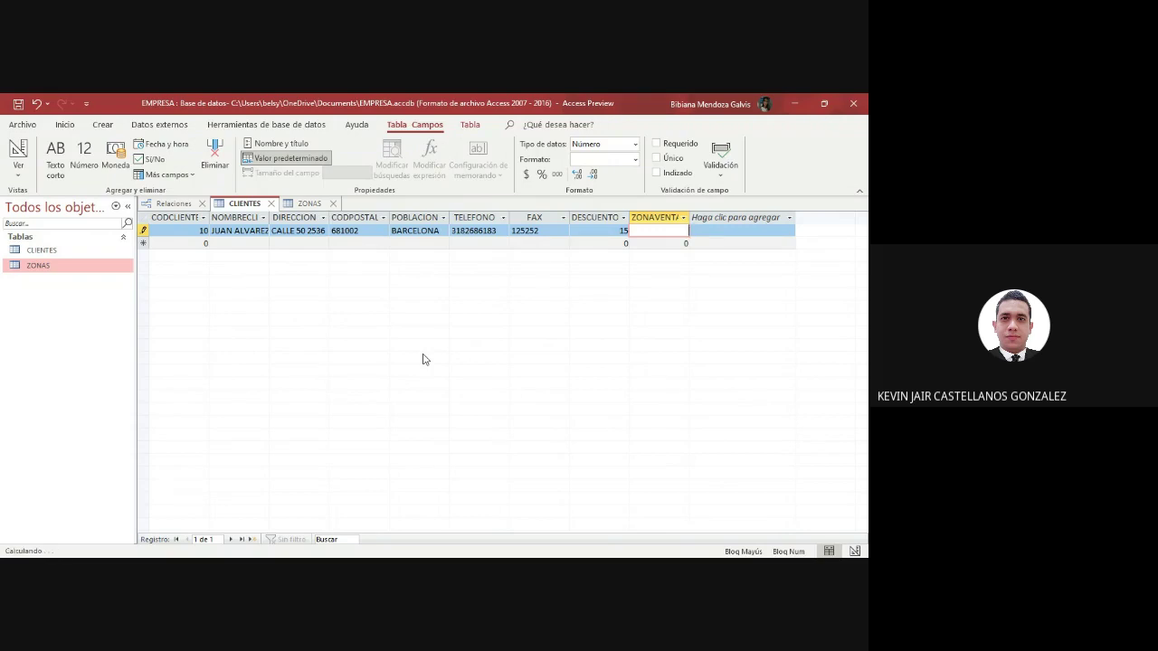
key("Tab")
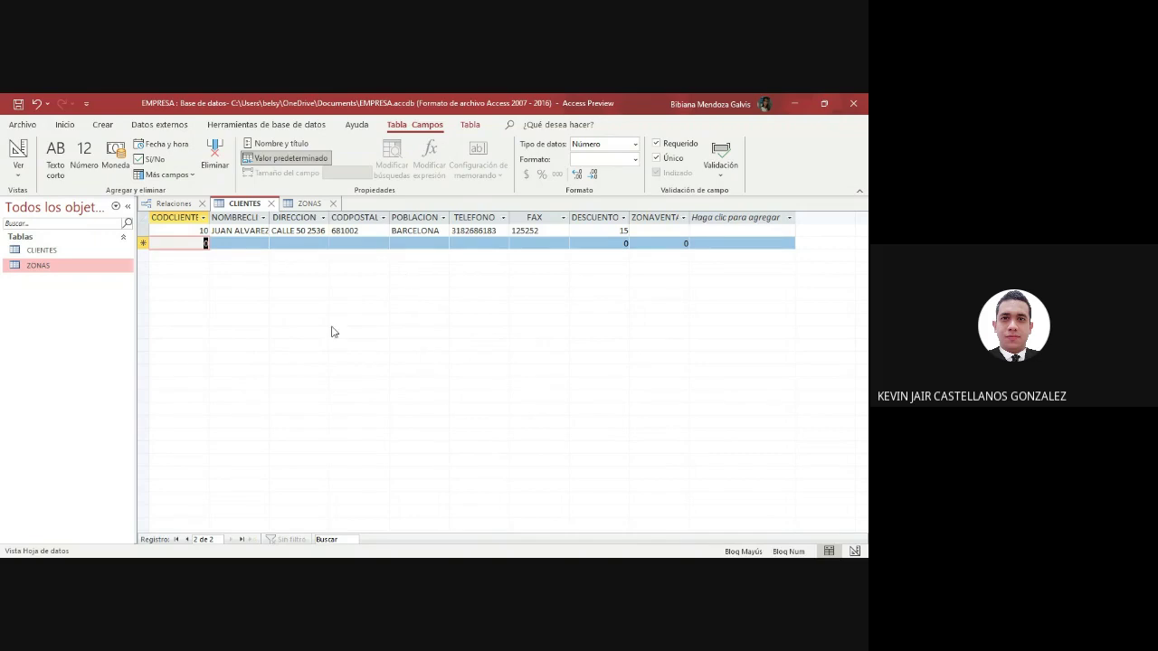
- Try to edit the new record's ZONA value in ZONAS, and switch the table to Design view
left_click(292, 207)
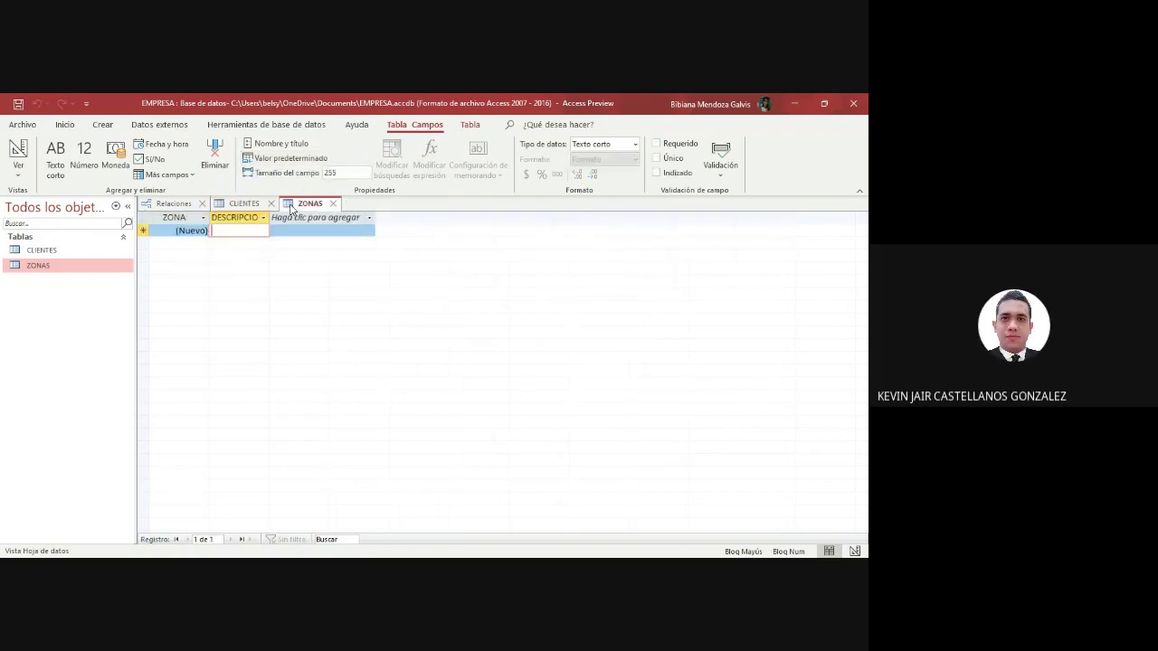
left_click(202, 231)
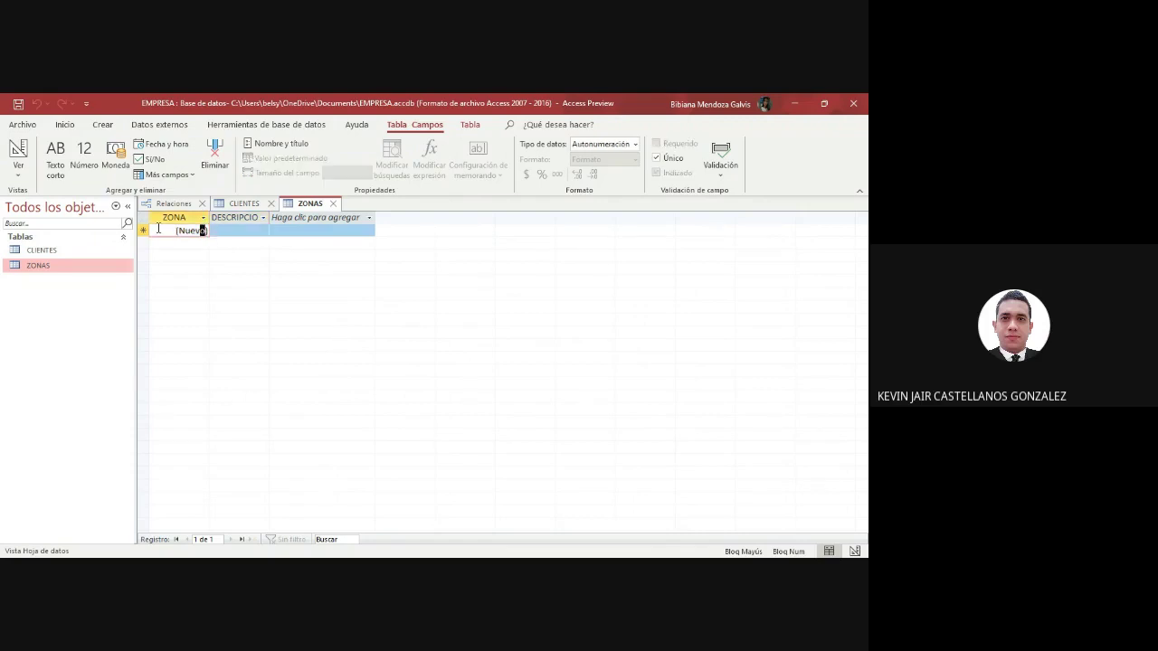
double_click(177, 231)
left_click(181, 230)
left_click(855, 551)
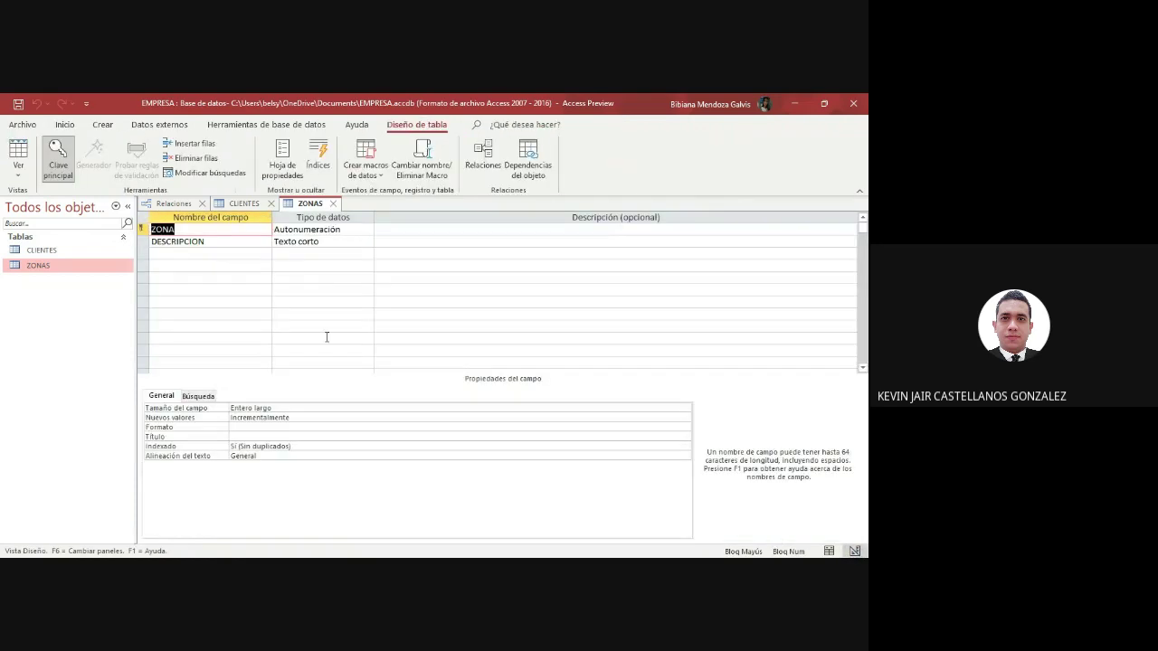
- Try to change the data type of the ZONA field in the ZONAS table
left_click(328, 229)
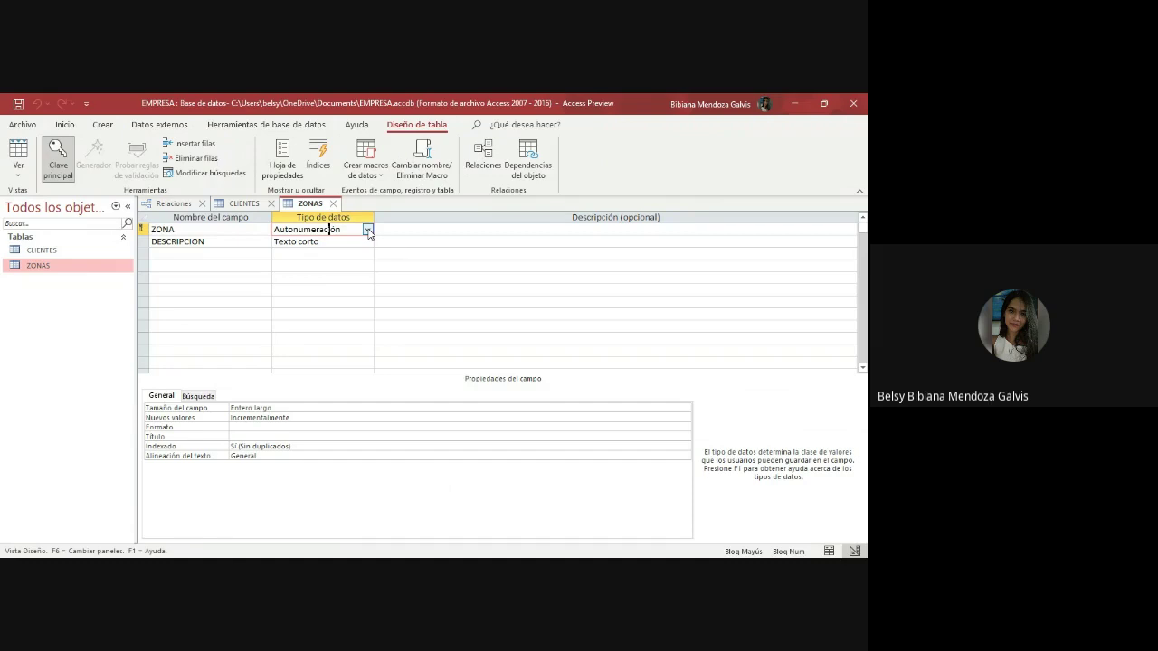
left_click(368, 230)
key("Down")
key("Down")
key("Return")
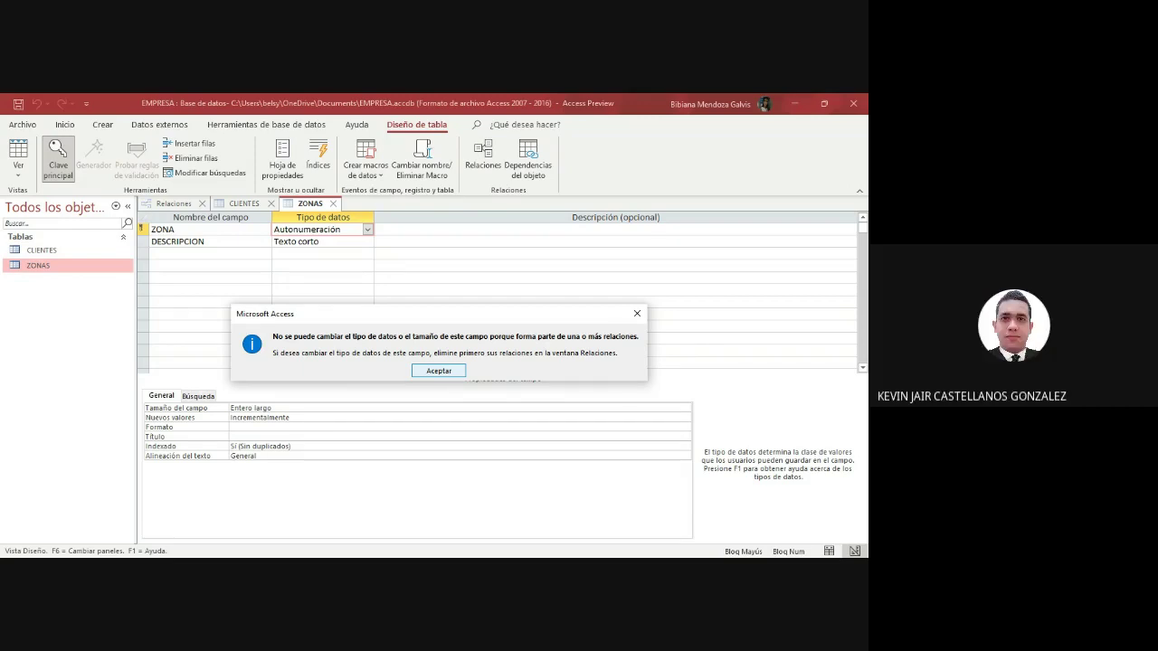
key("Return")
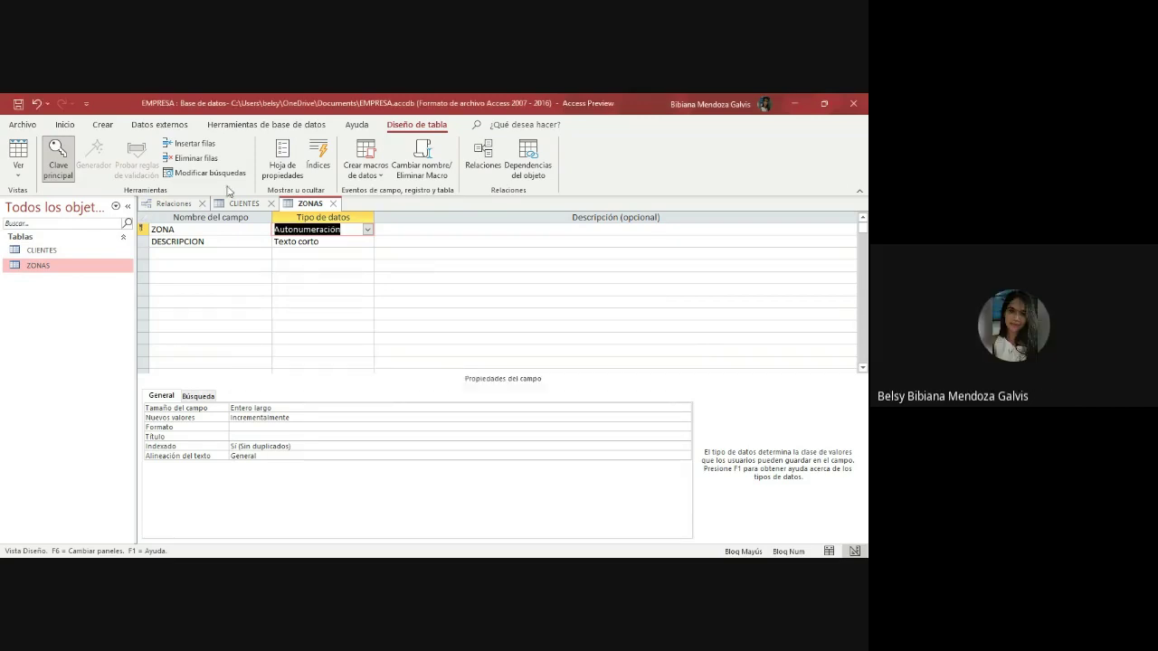
- Show the database relationships and check the edit options of the relationship between ZONAS_1 and CLIENTES
left_click(167, 204)
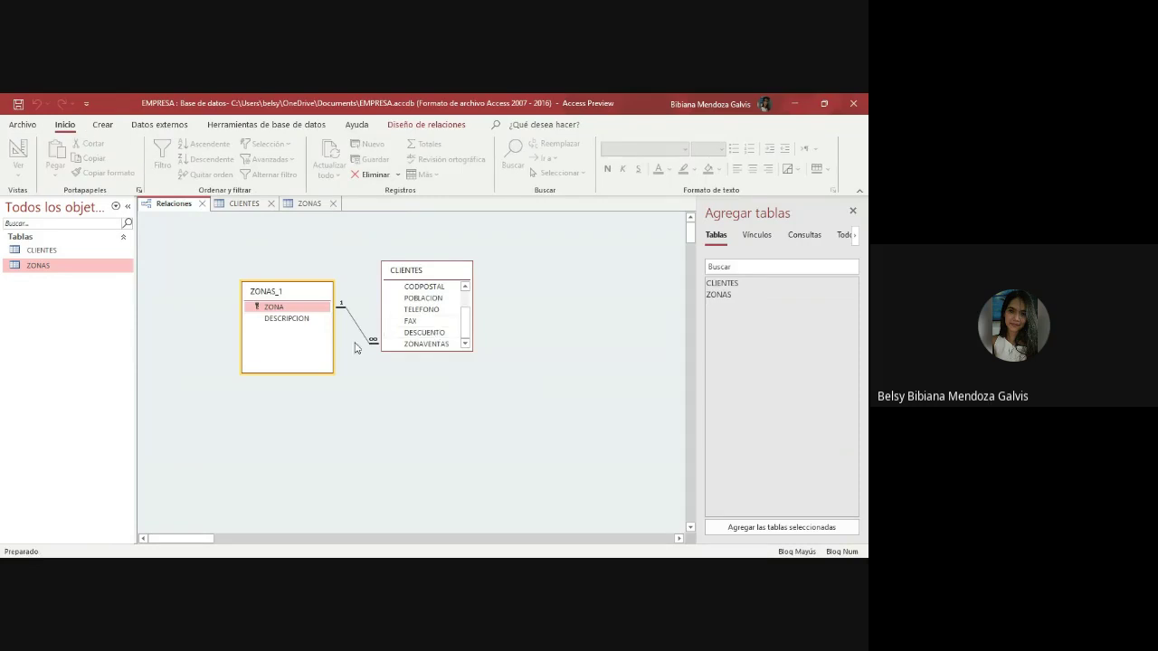
mouse_move(308, 306)
left_mouse_down()
mouse_move(429, 350)
mouse_move(317, 313)
left_mouse_up()
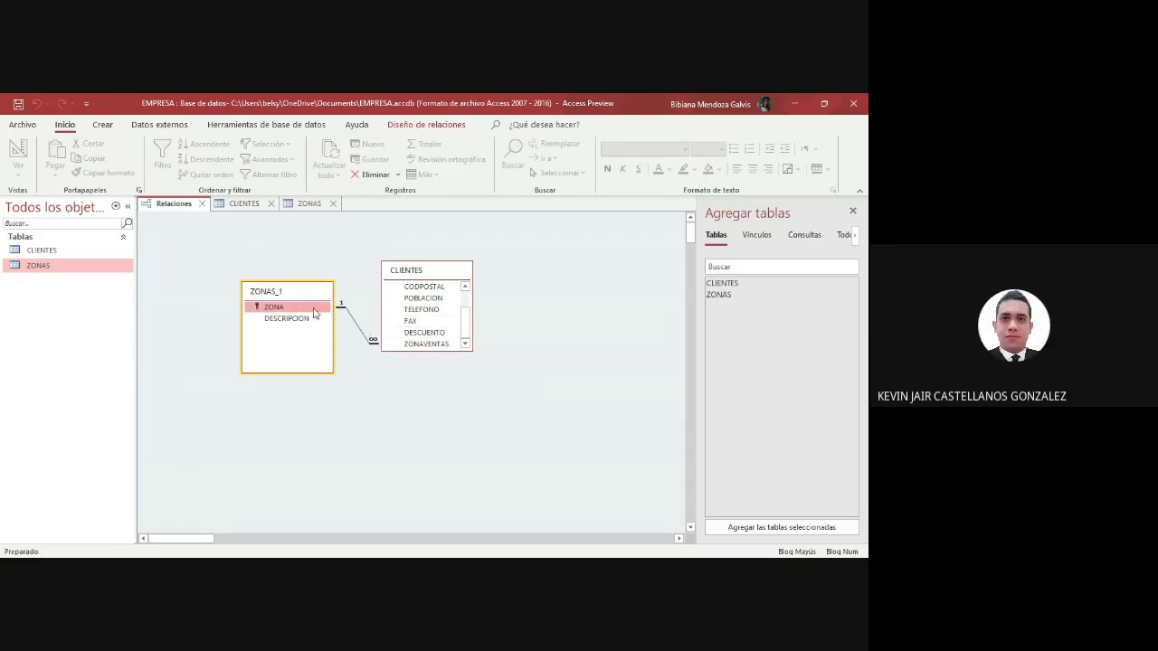
double_click(366, 333)
left_click(556, 197)
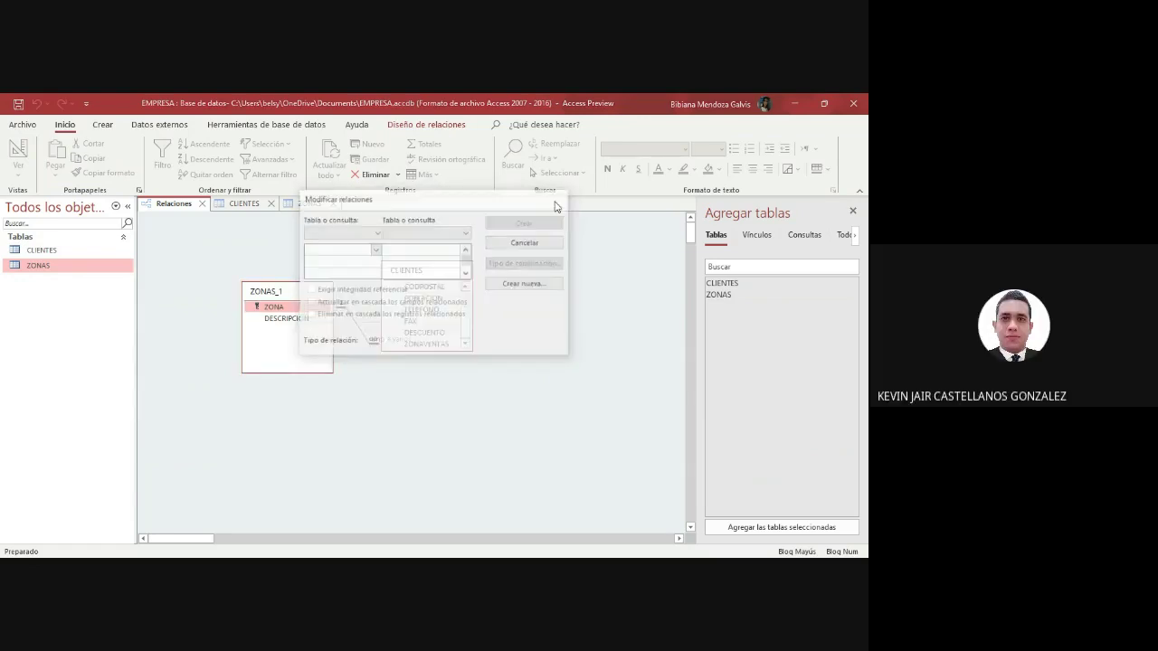
right_click(362, 335)
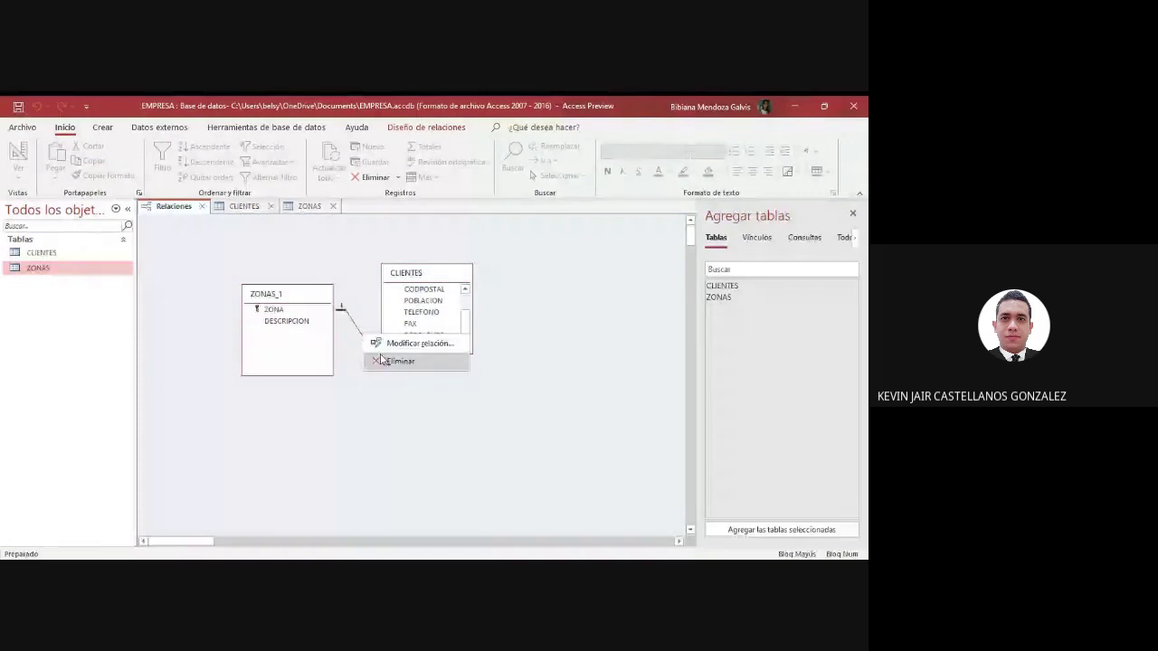
left_click(416, 343)
left_click(555, 197)
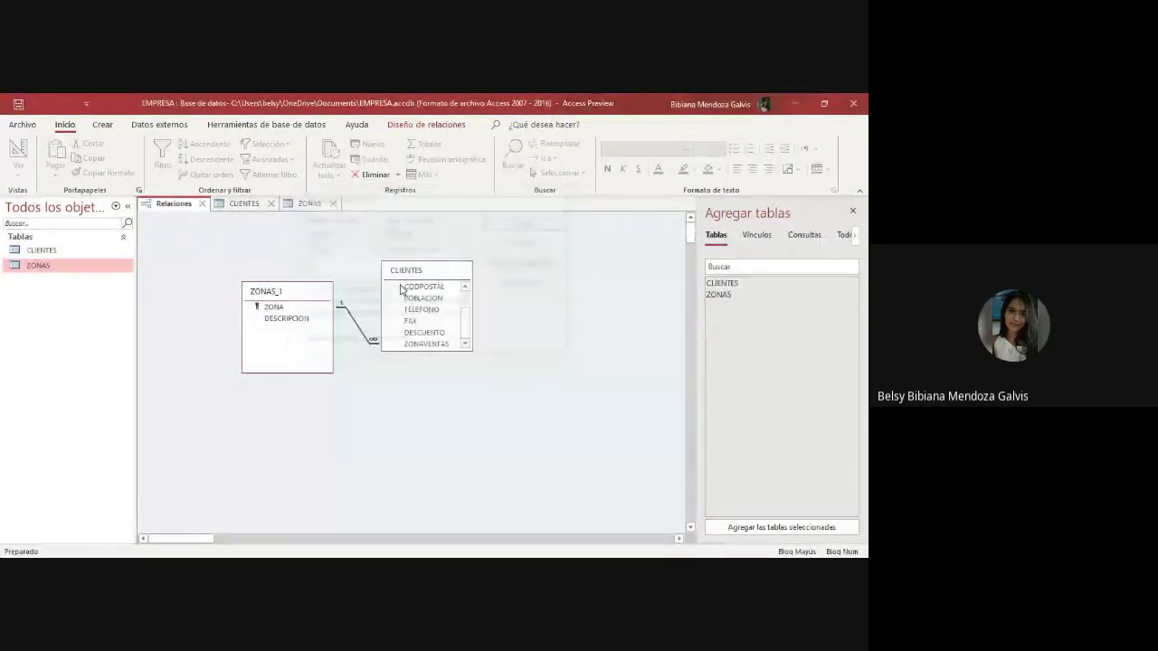
- Try to delete the relationship between ZONAS_1 and CLIENTES
right_click(366, 333)
left_click(389, 355)
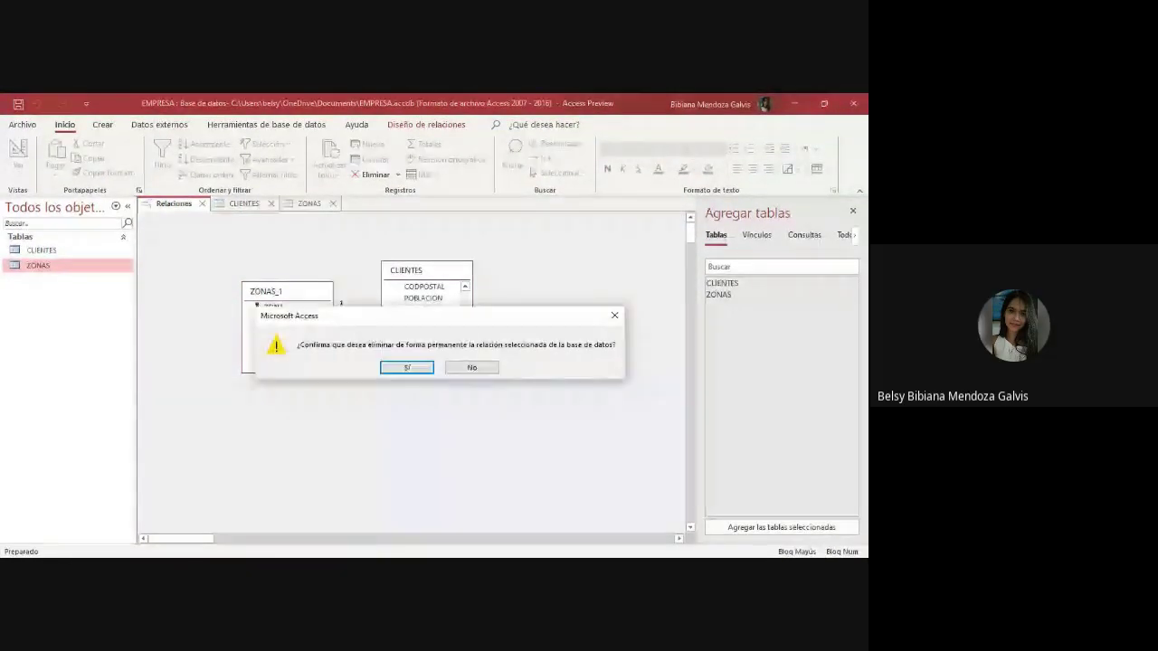
left_click(408, 366)
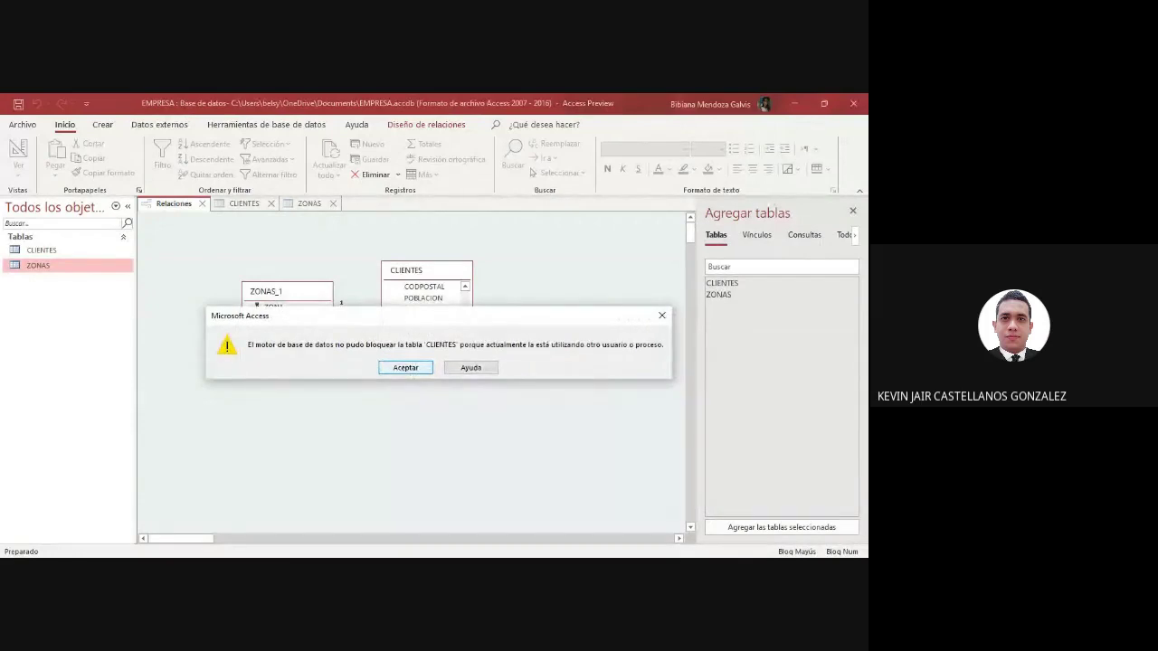
- Try again to delete the relationship between ZONAS_1 and CLIENTES while their tables are still open
left_click(403, 368)
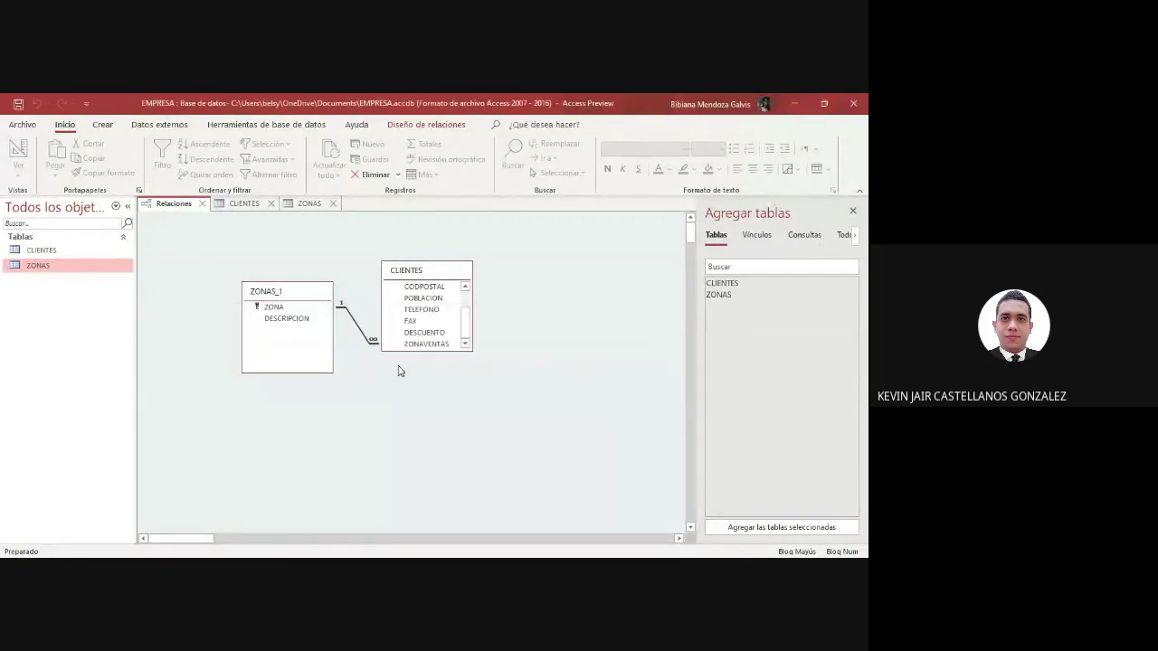
right_click(360, 335)
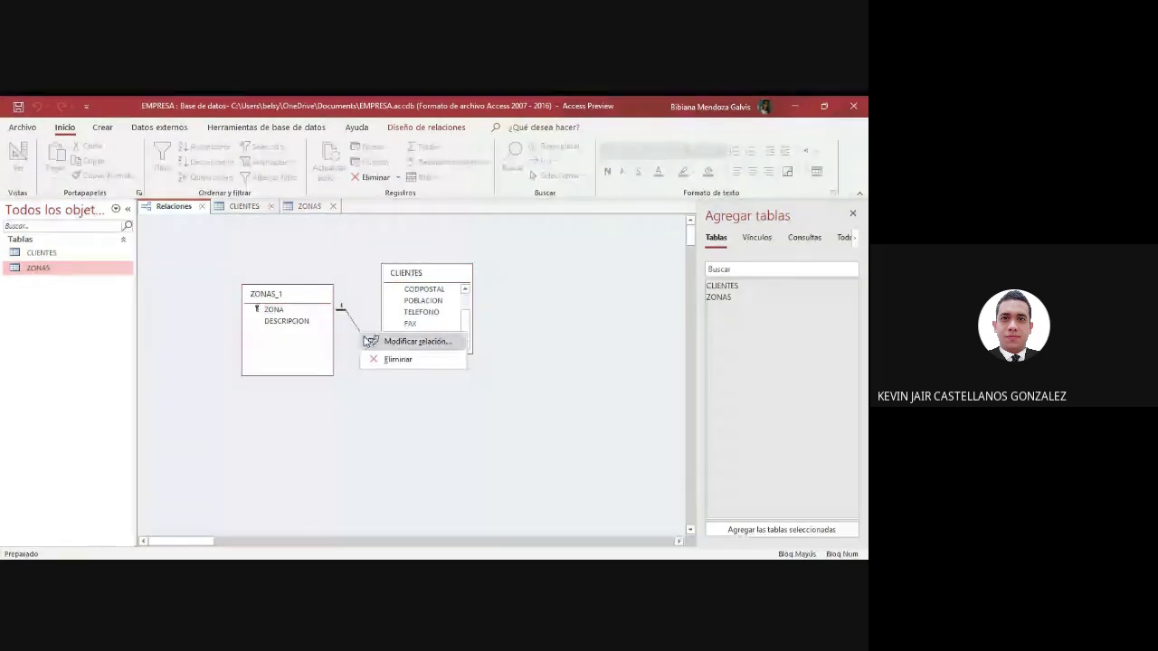
left_click(391, 356)
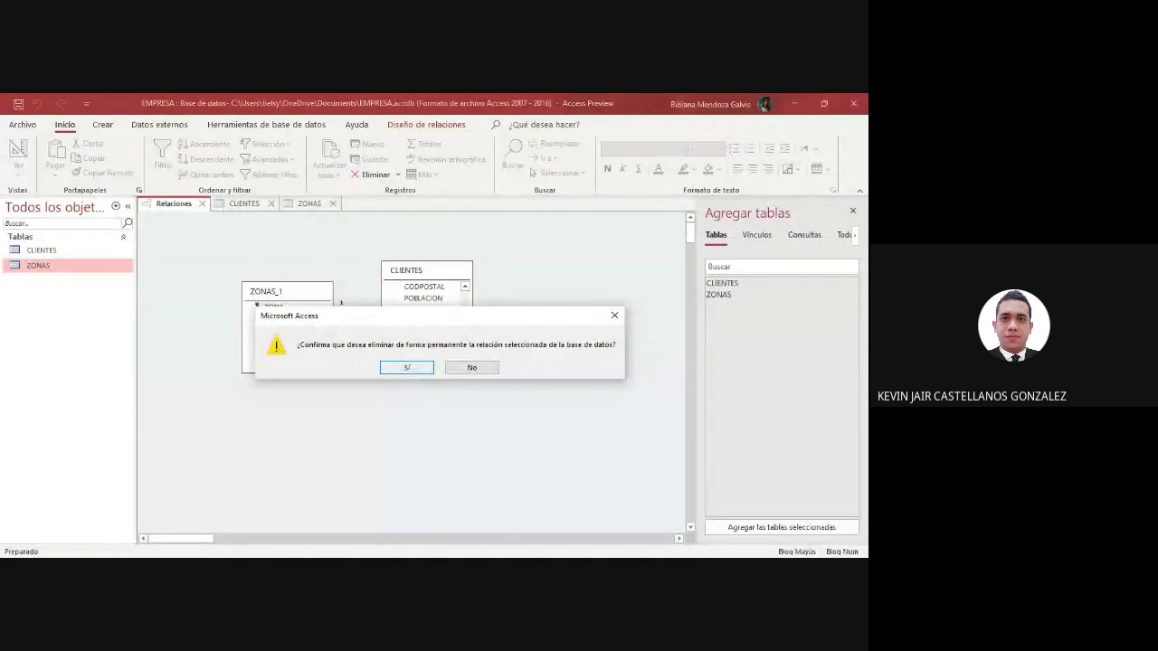
left_click(406, 367)
left_click(407, 368)
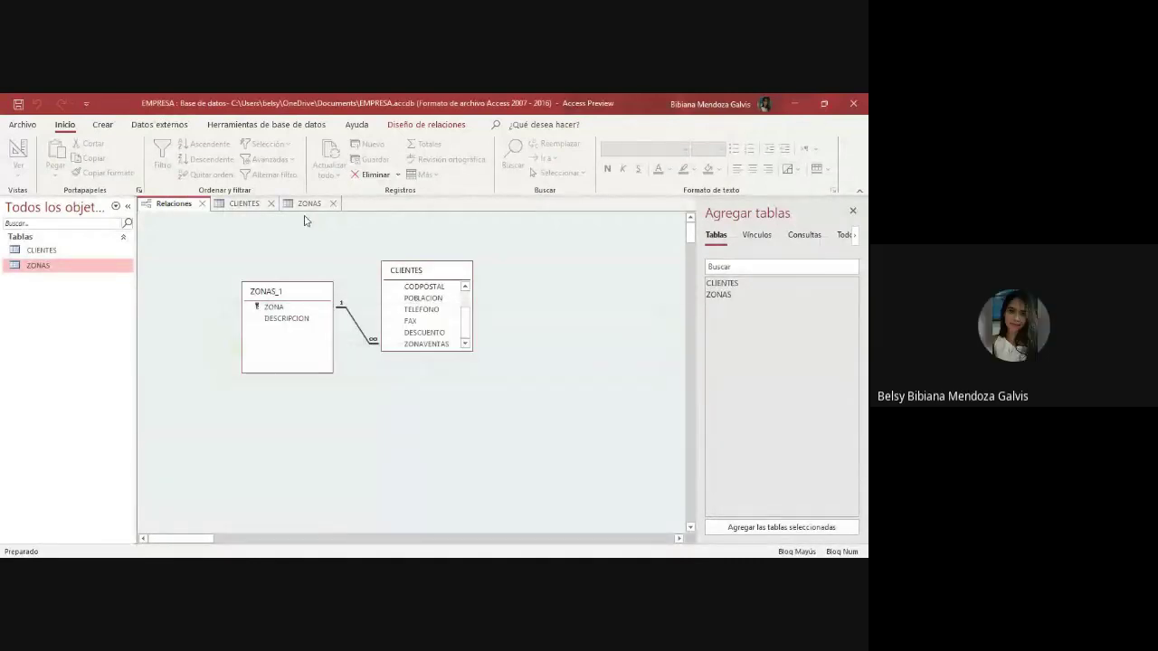
- Close the open CLIENTES and ZONAS tables, and permanently delete the relationship between ZONAS_1 and CLIENTES
left_click(270, 204)
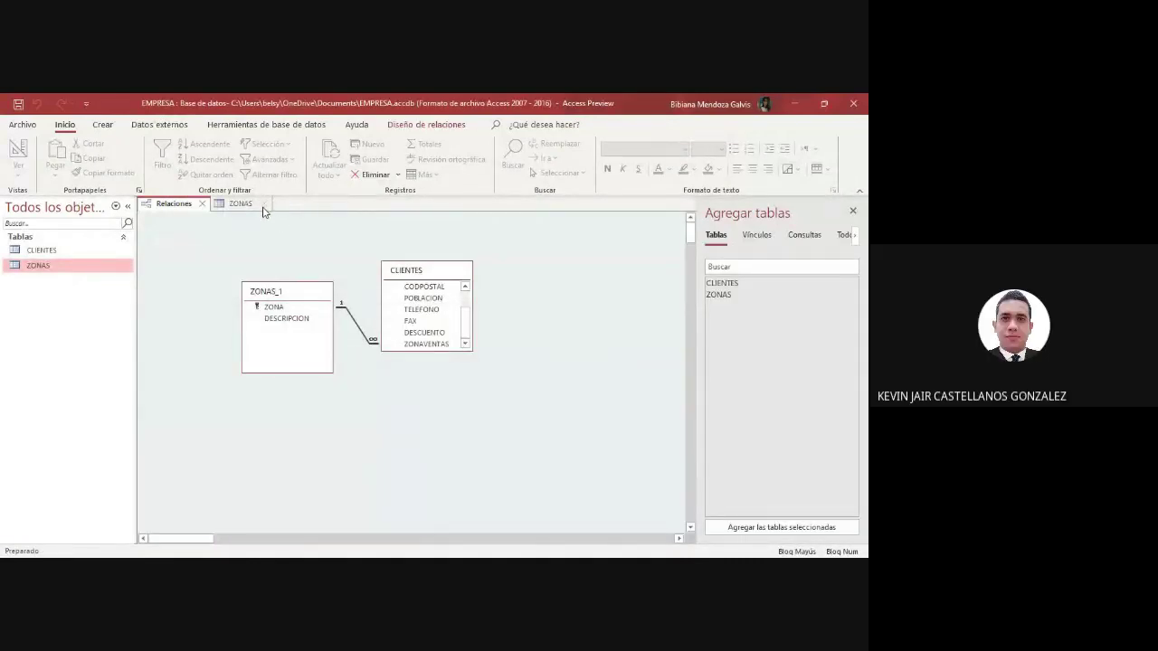
left_click(263, 205)
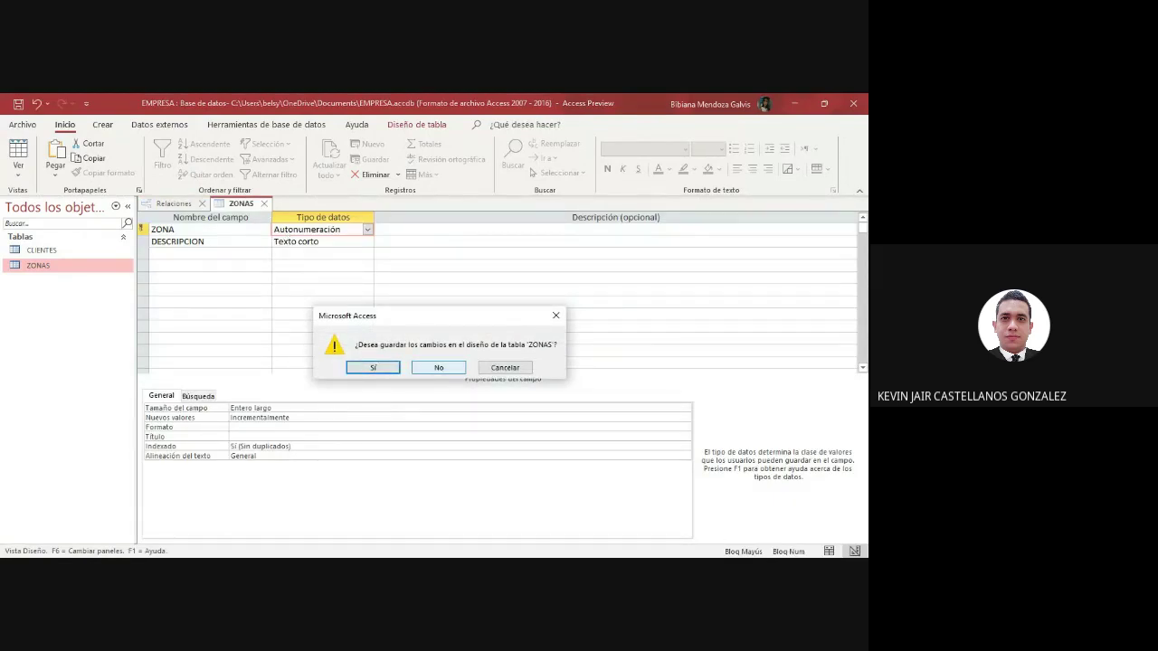
left_click(373, 367)
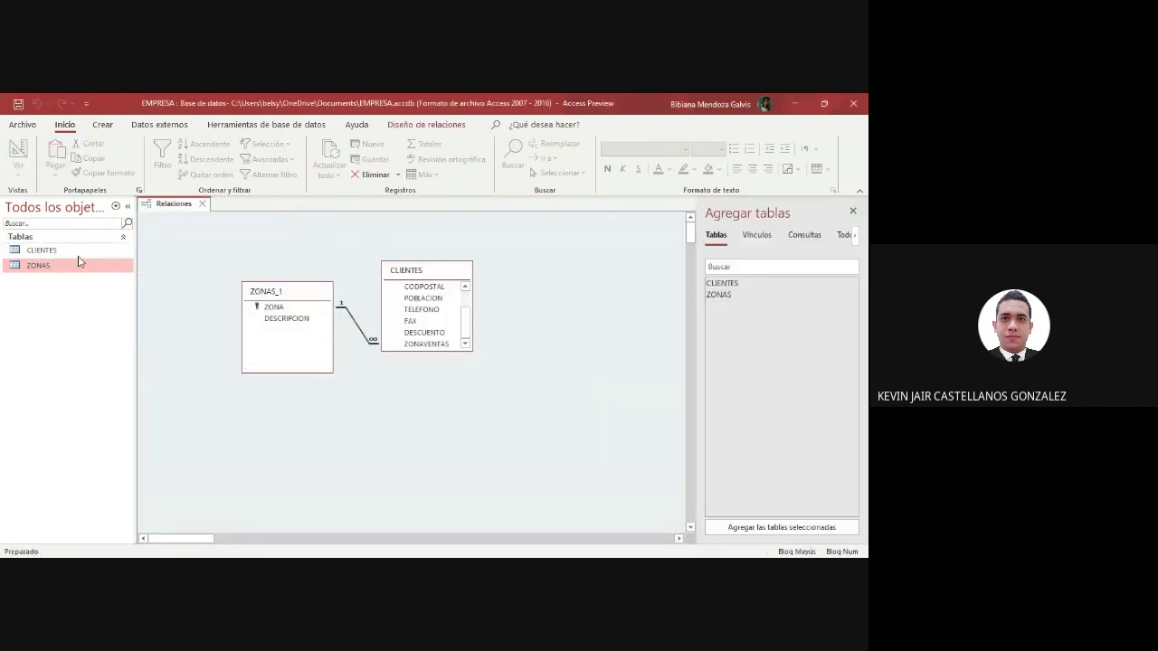
right_click(378, 341)
left_click(384, 368)
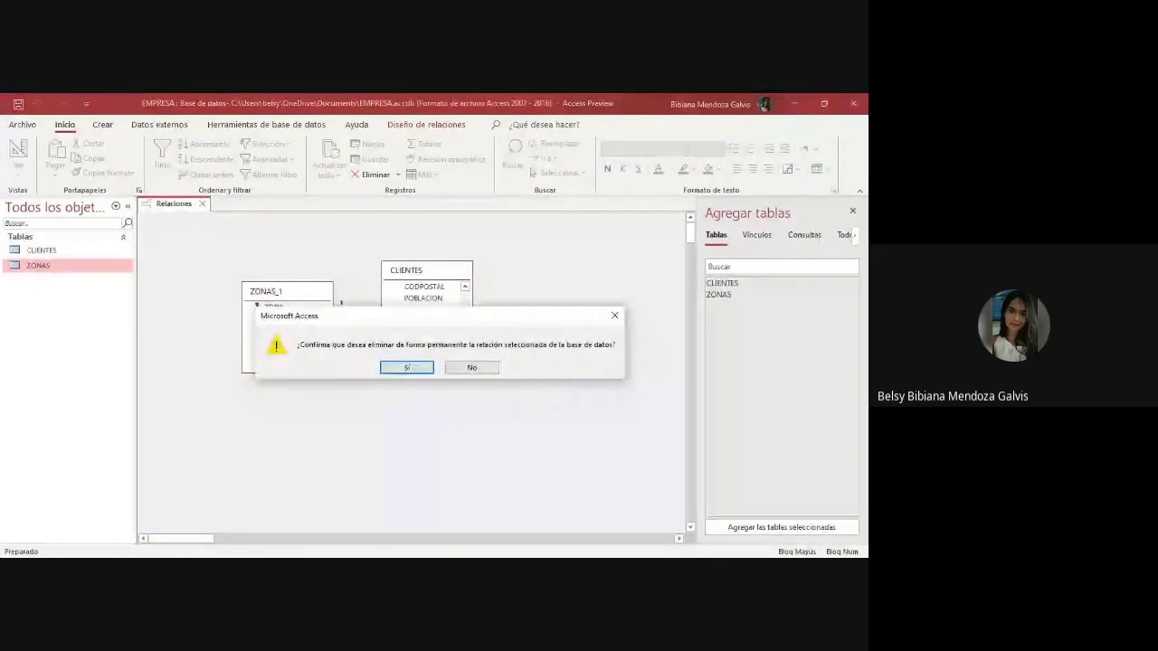
left_click(413, 368)
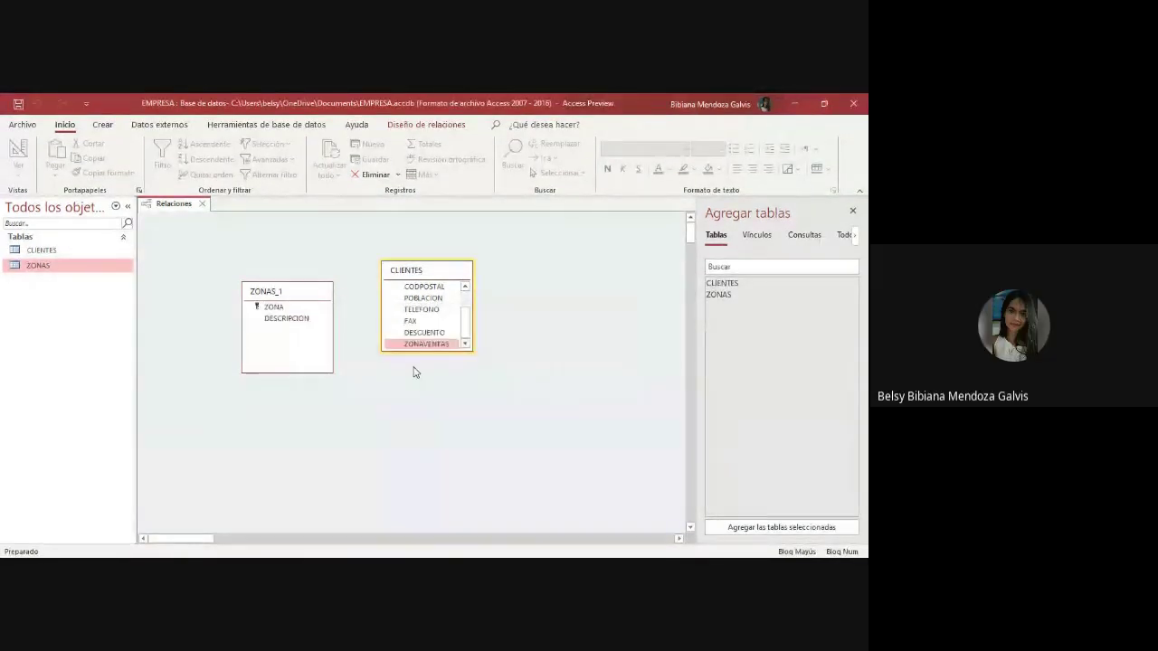
- Change the ZONA field's data type to Número in the design of the ZONAS table, and close the table with the change saved
double_click(60, 273)
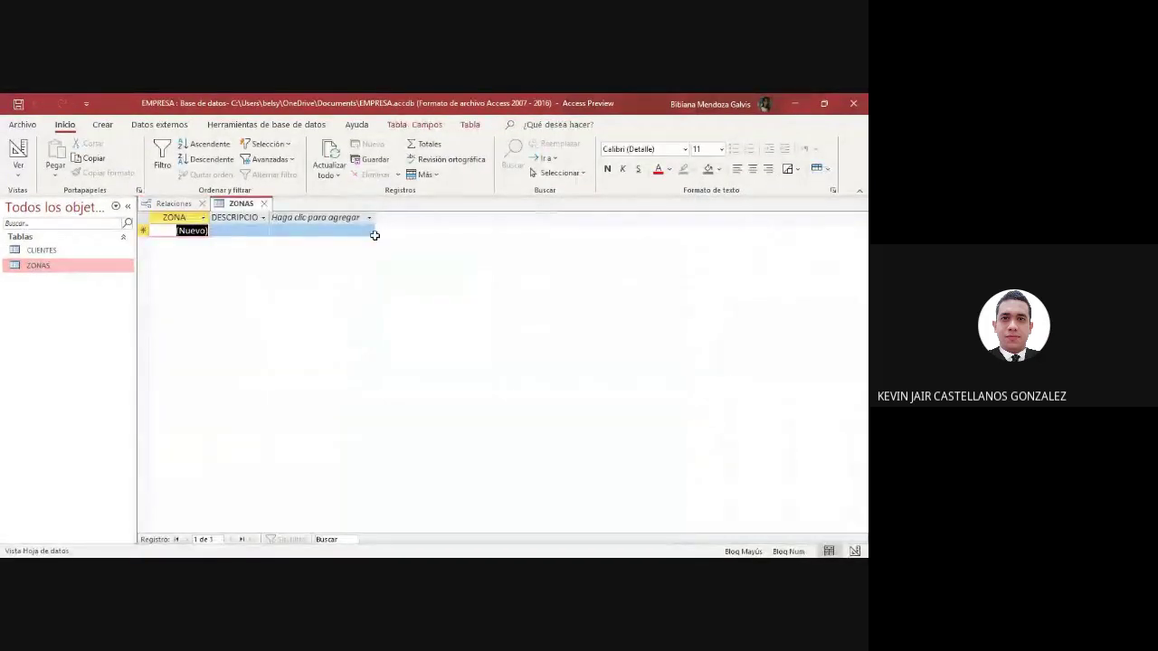
left_click(854, 551)
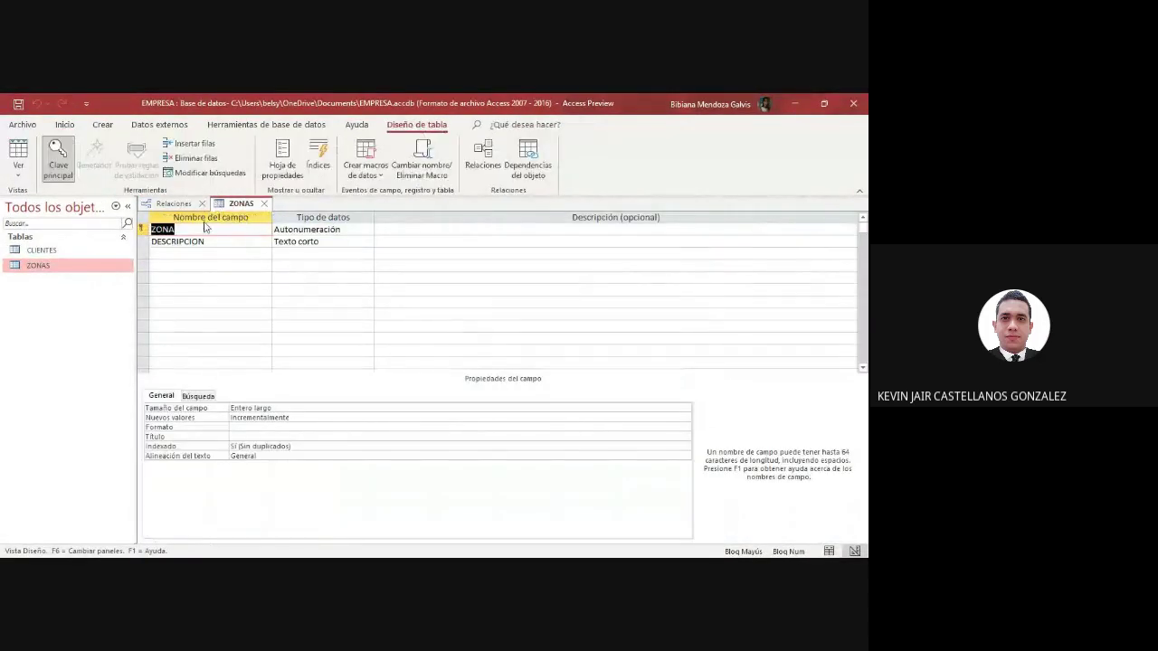
left_click(294, 230)
left_click(367, 230)
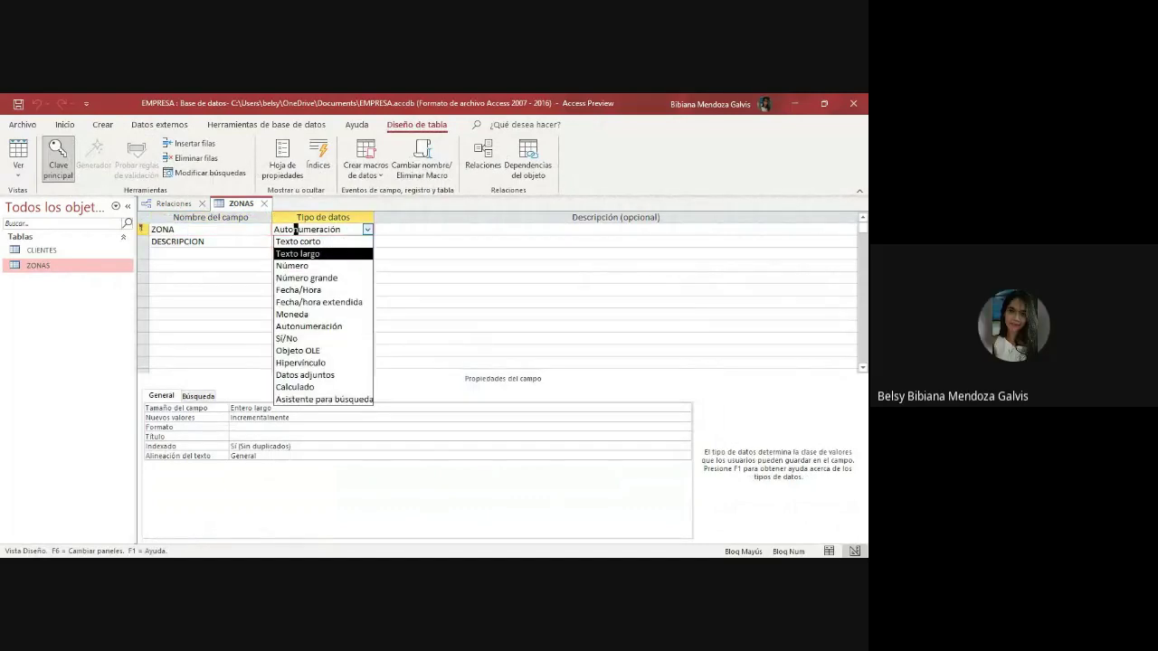
left_click(291, 266)
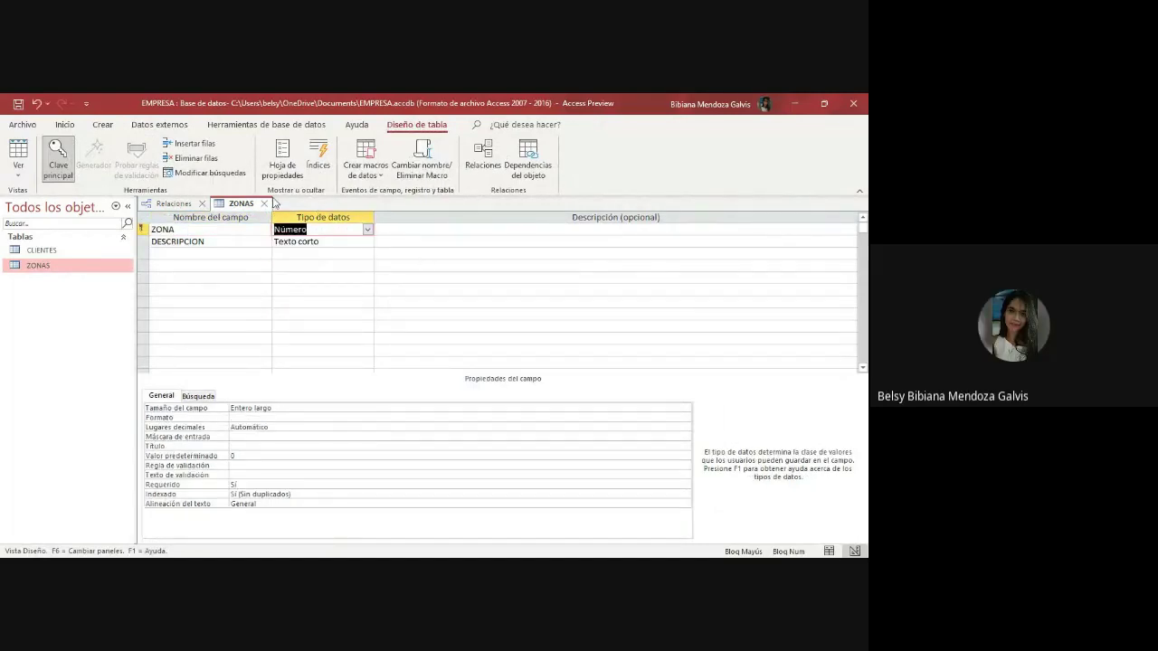
left_click(264, 204)
left_click(373, 368)
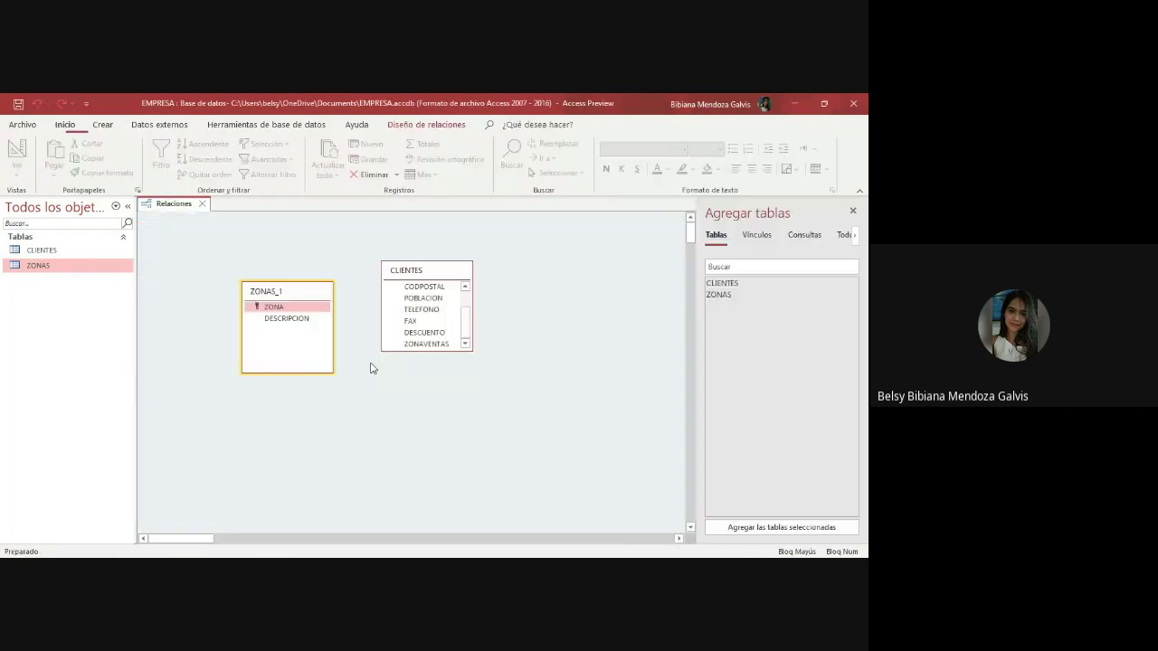
left_click(481, 364)
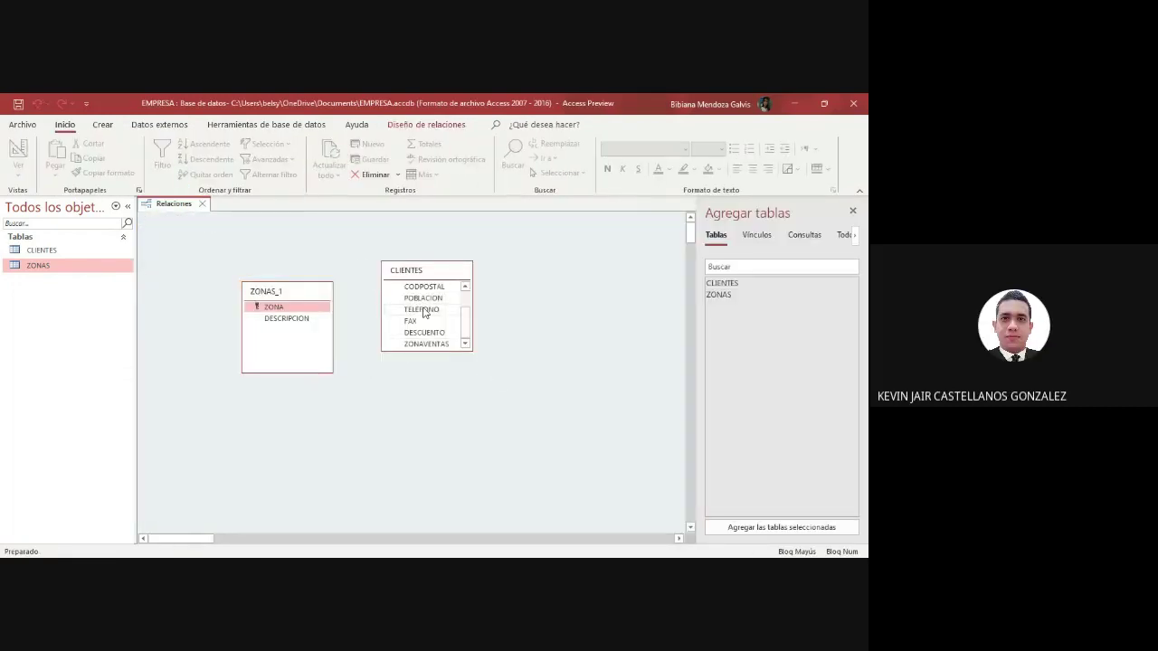
left_click(440, 124)
left_click(22, 163)
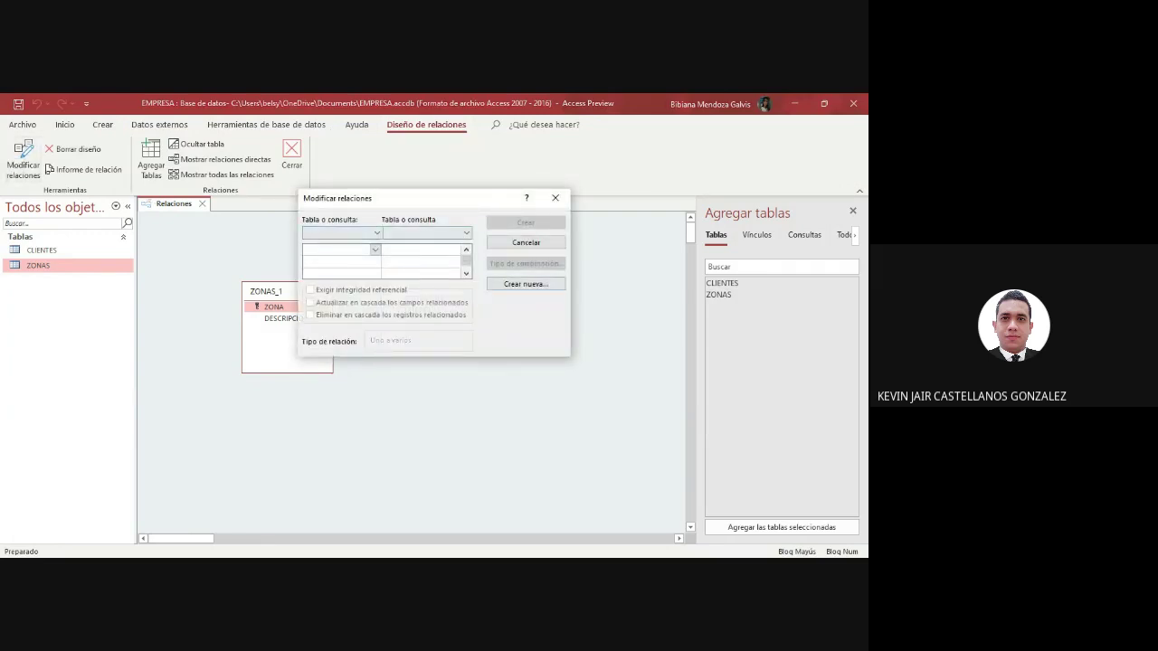
left_click(526, 284)
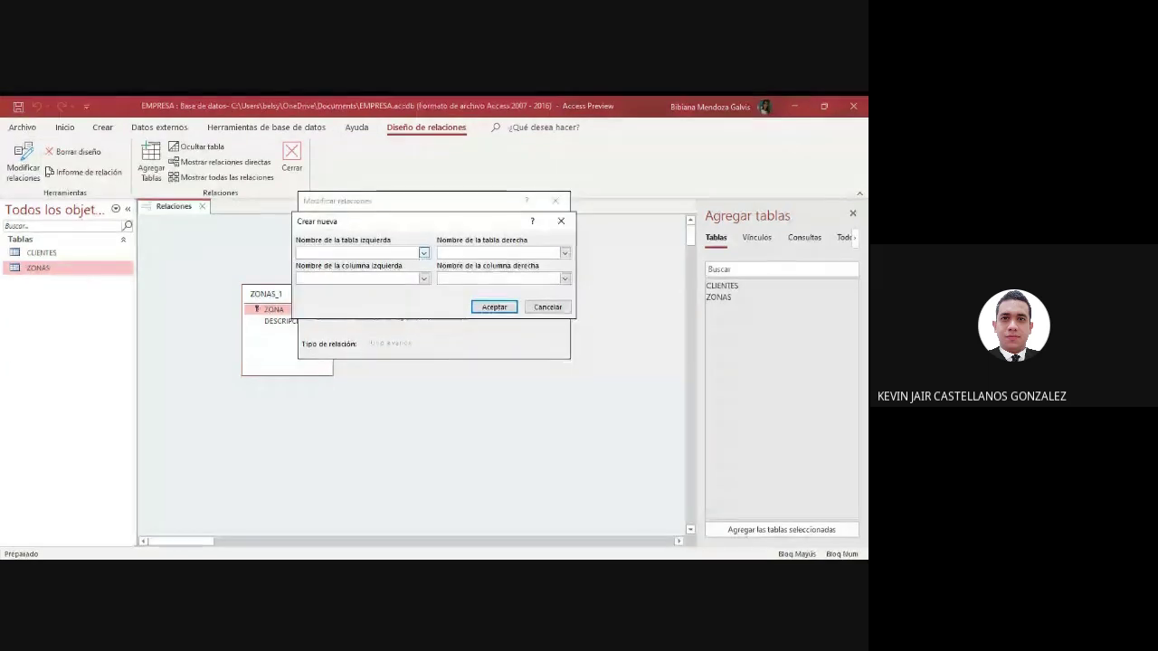
left_click(423, 250)
left_click(424, 262)
left_click(565, 250)
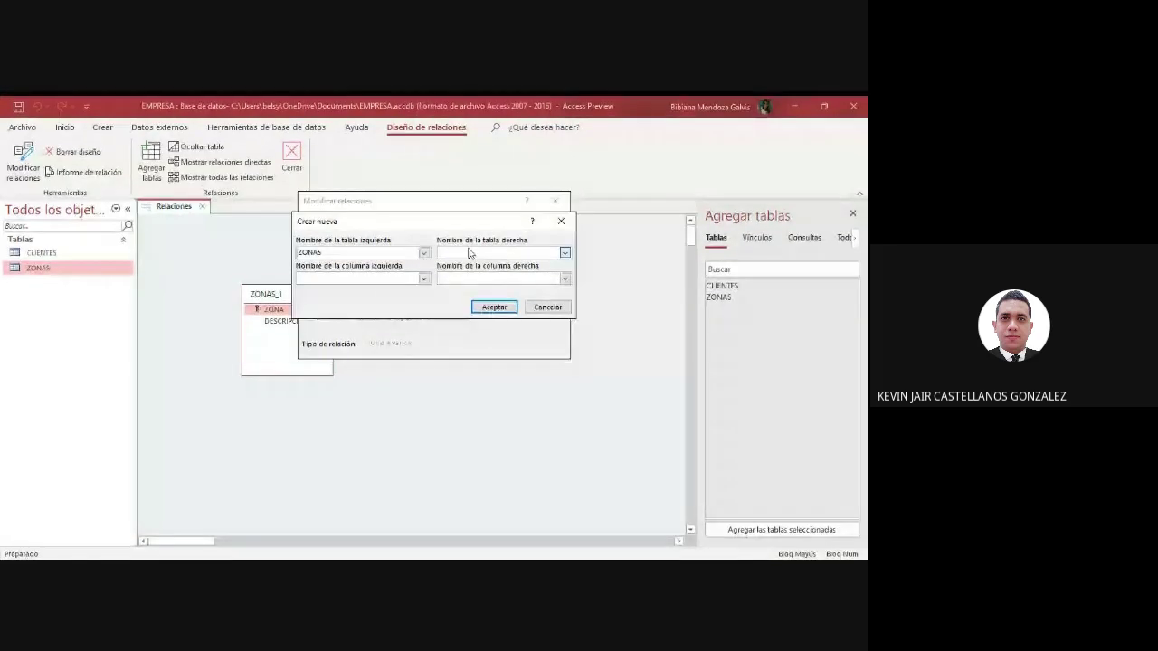
left_click(443, 262)
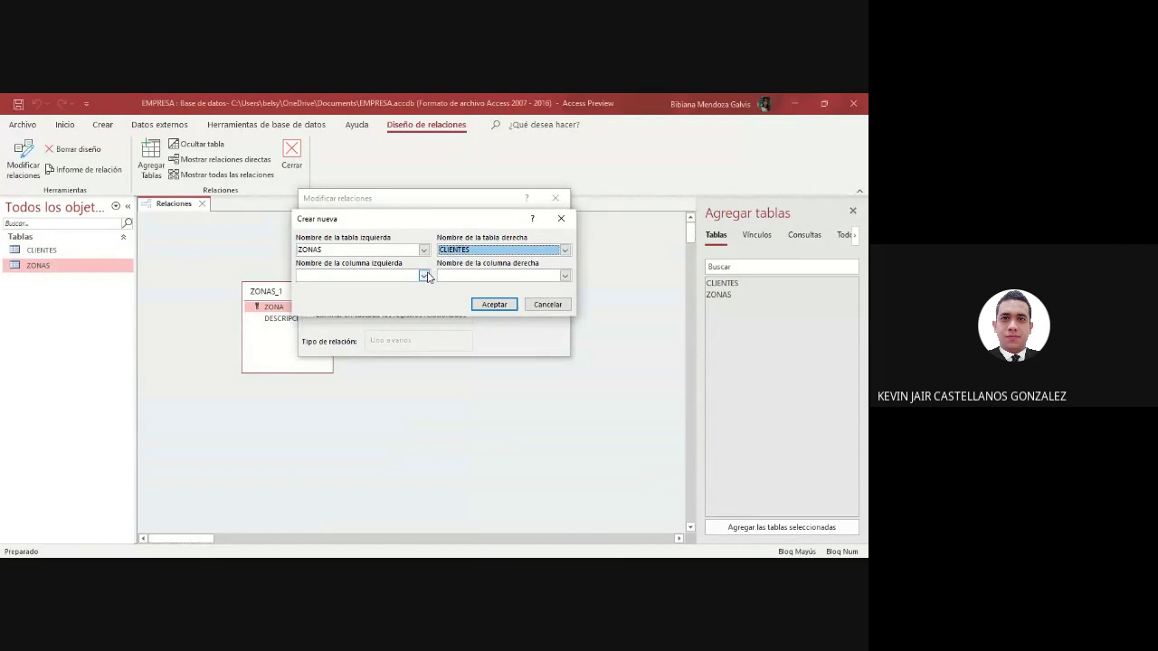
left_click(427, 277)
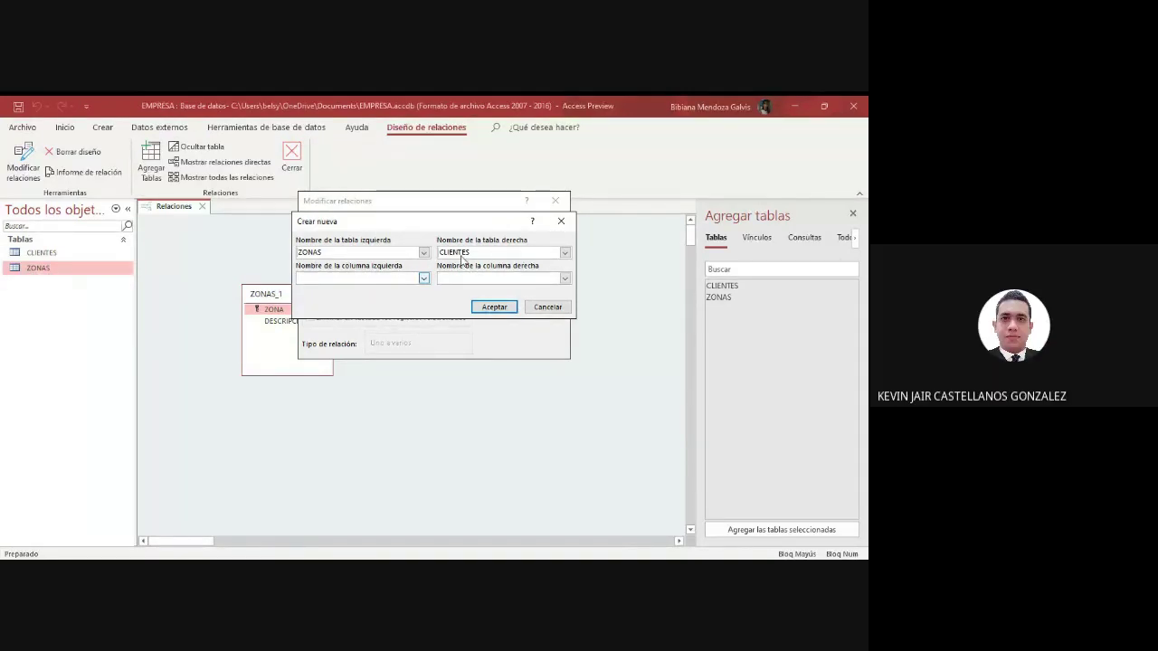
left_click(536, 308)
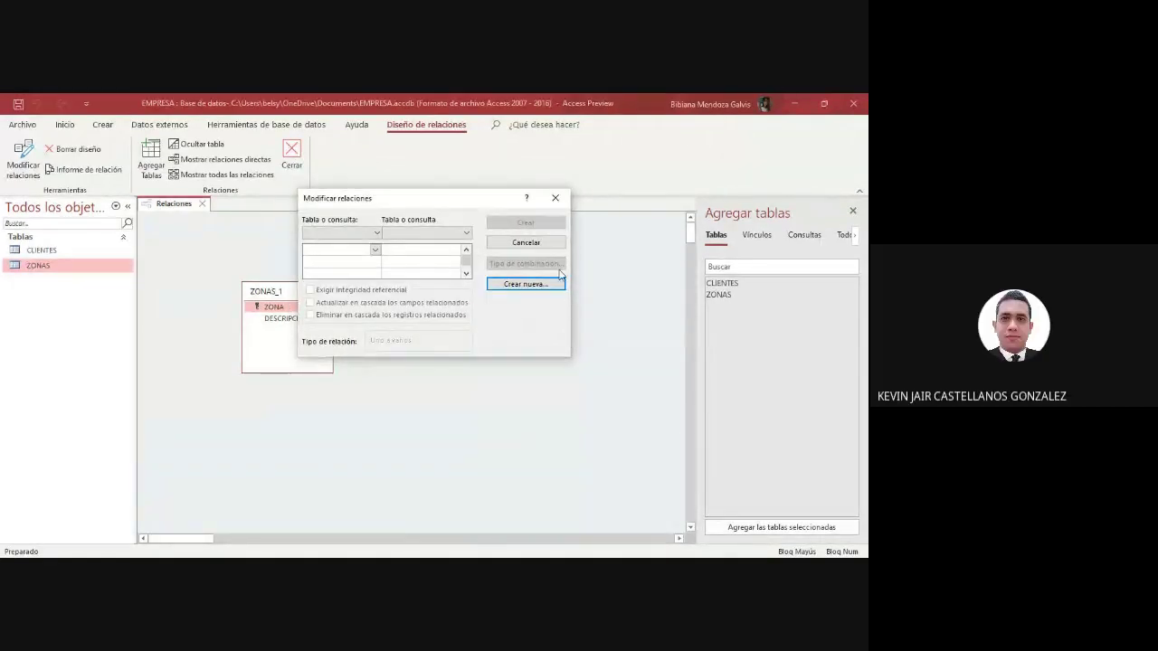
left_click(556, 197)
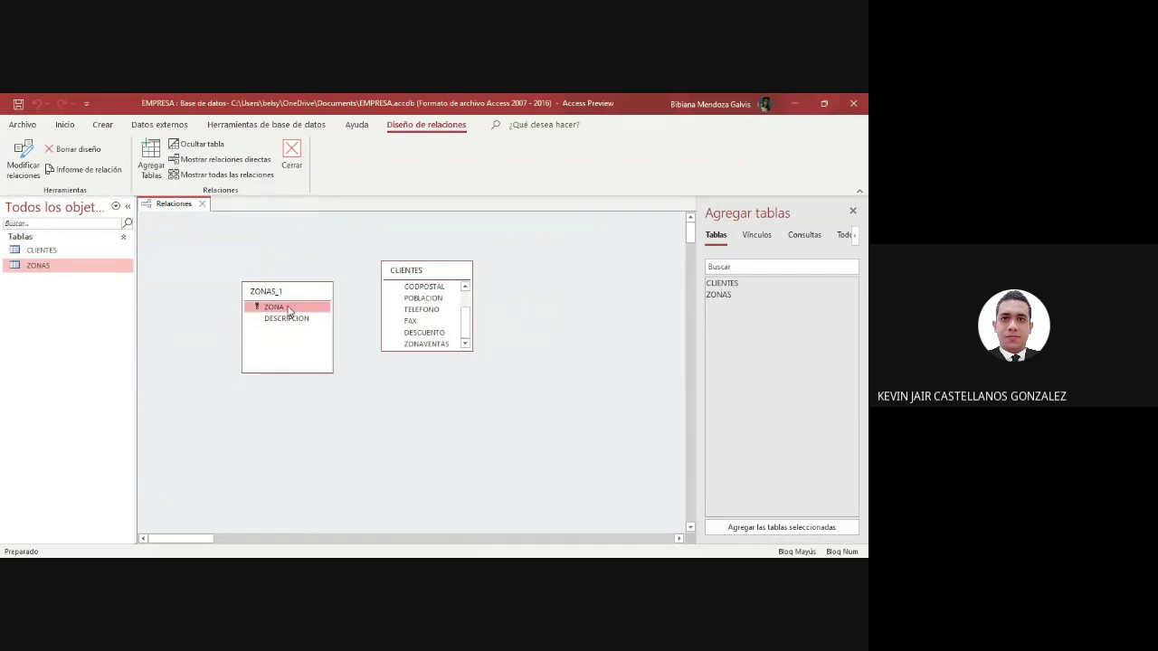
- Relate ZONA in ZONAS_1 to ZONAVENTAS in CLIENTES, enforcing referential integrity with cascade update and cascade delete
left_click_drag(288, 310, 416, 346)
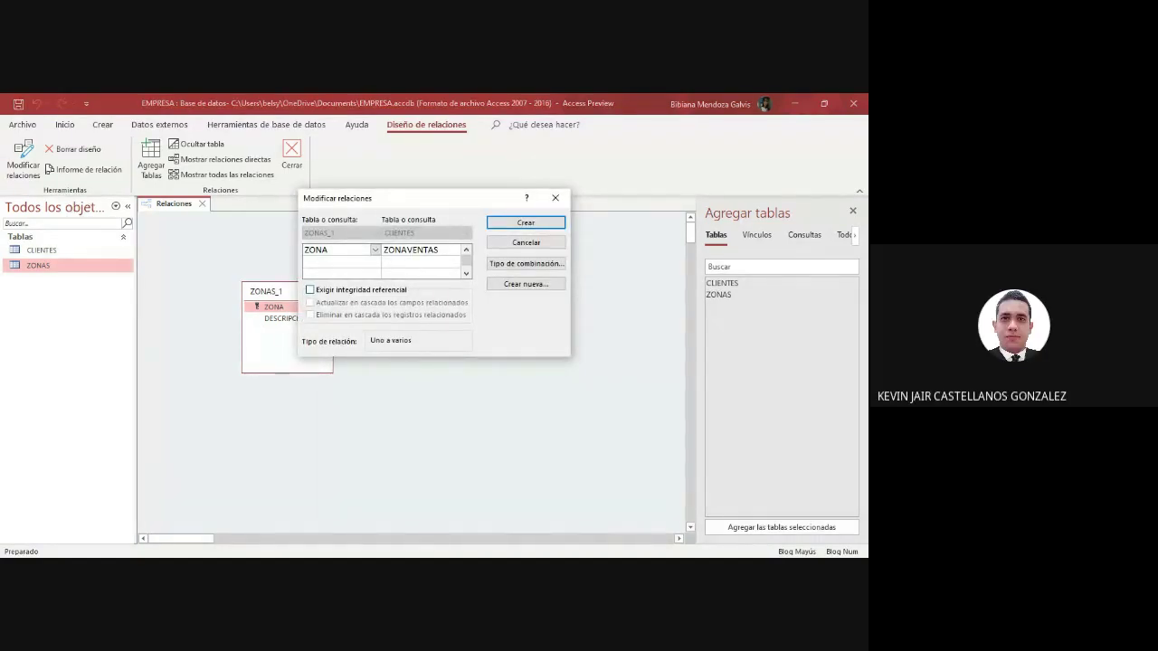
left_click(309, 289)
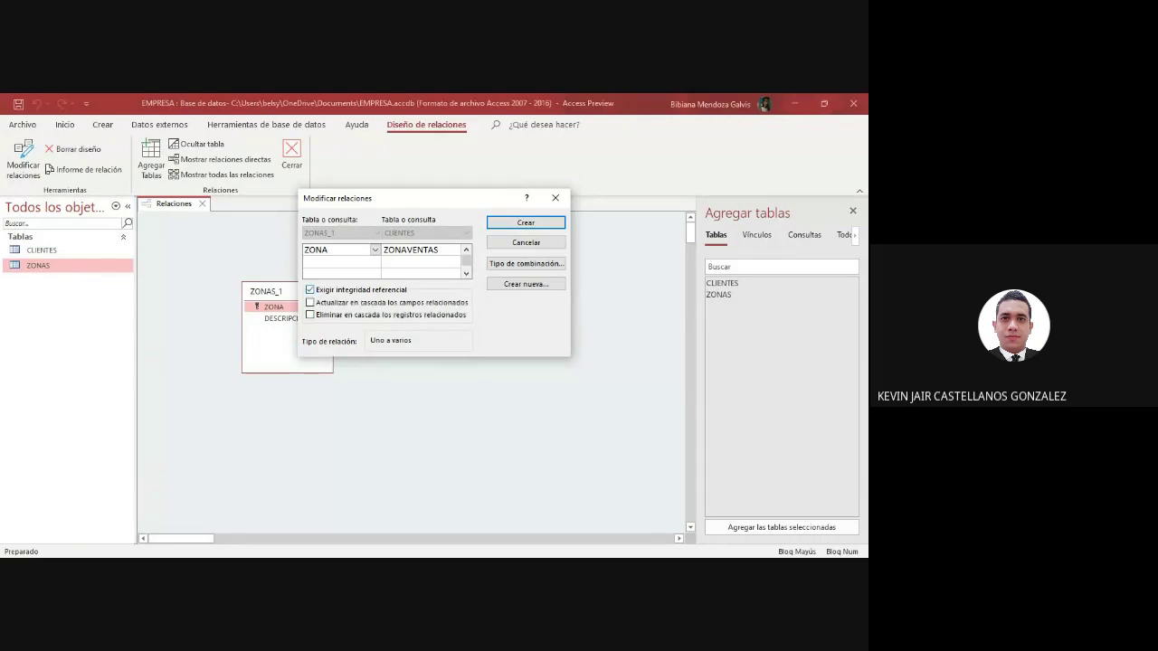
left_click(309, 315)
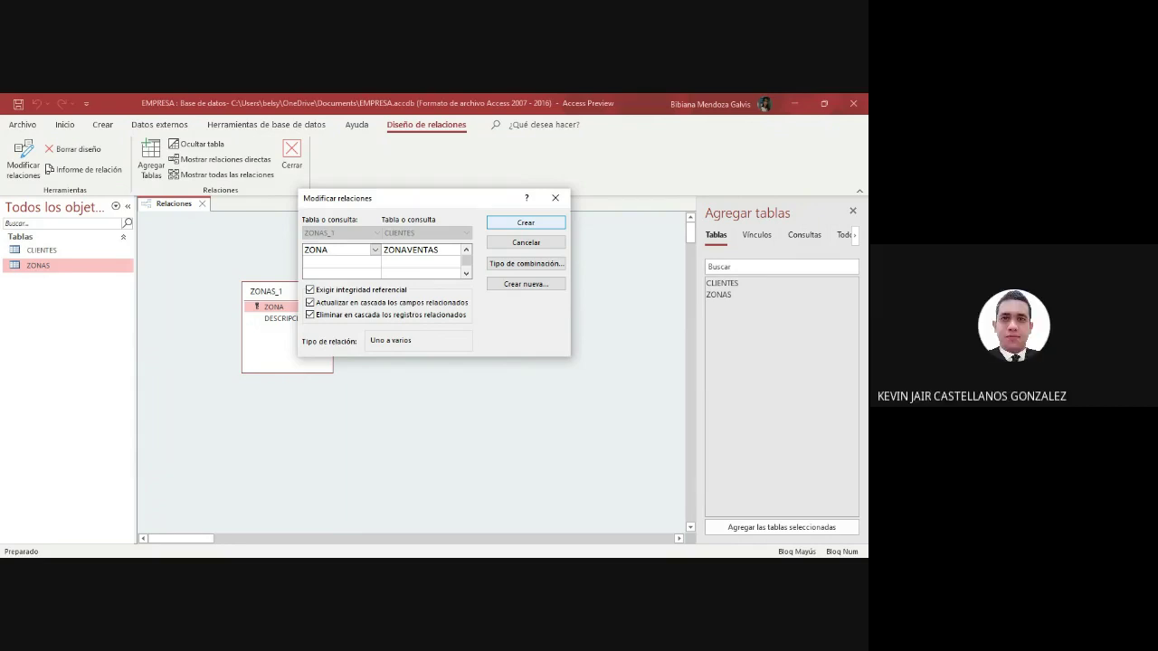
left_click(522, 226)
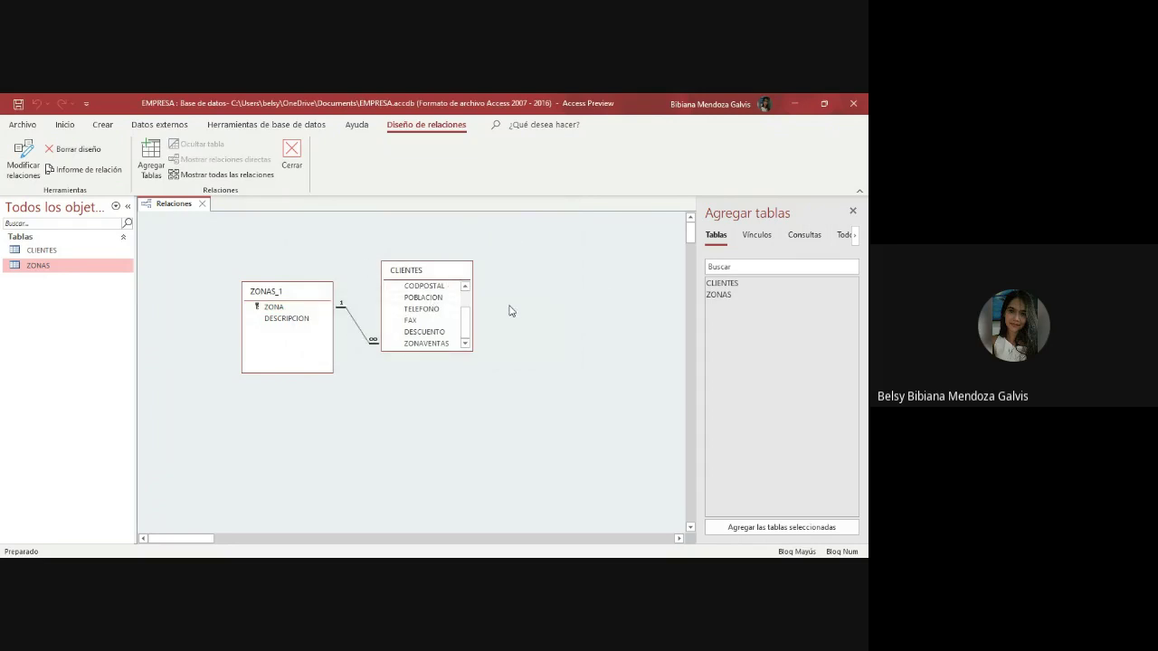
- Open CLIENTES and ZONAS, add a ZONAS record with ZONA 1 and DESCRIPCION NORTE, and close ZONAS
double_click(54, 251)
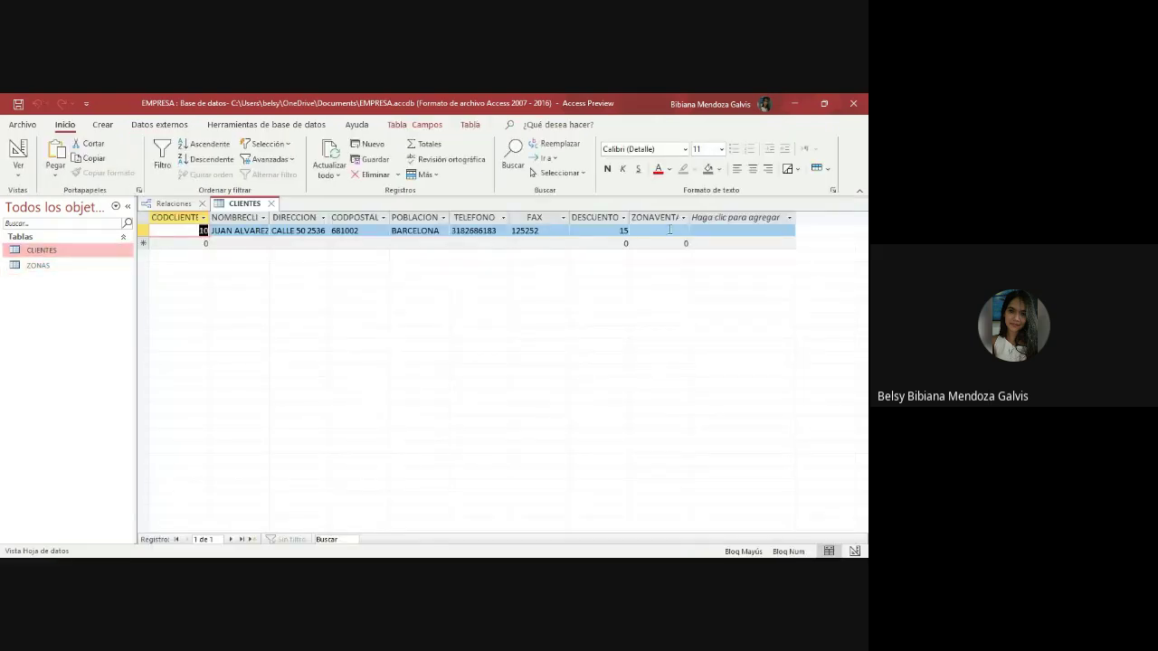
double_click(51, 266)
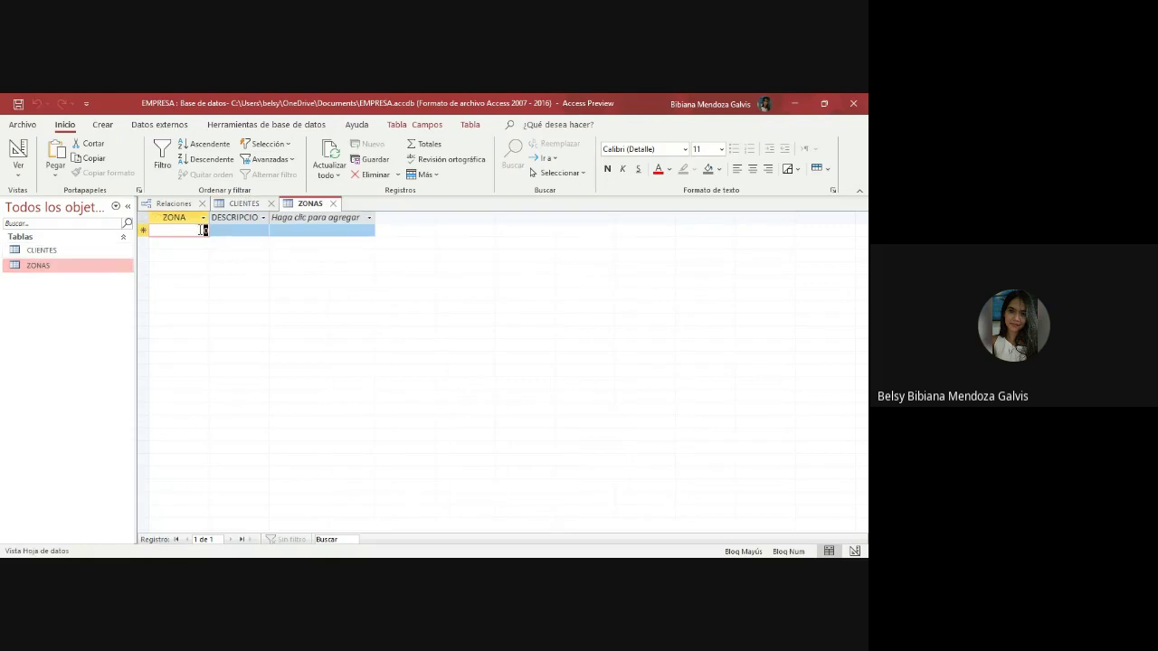
type("1")
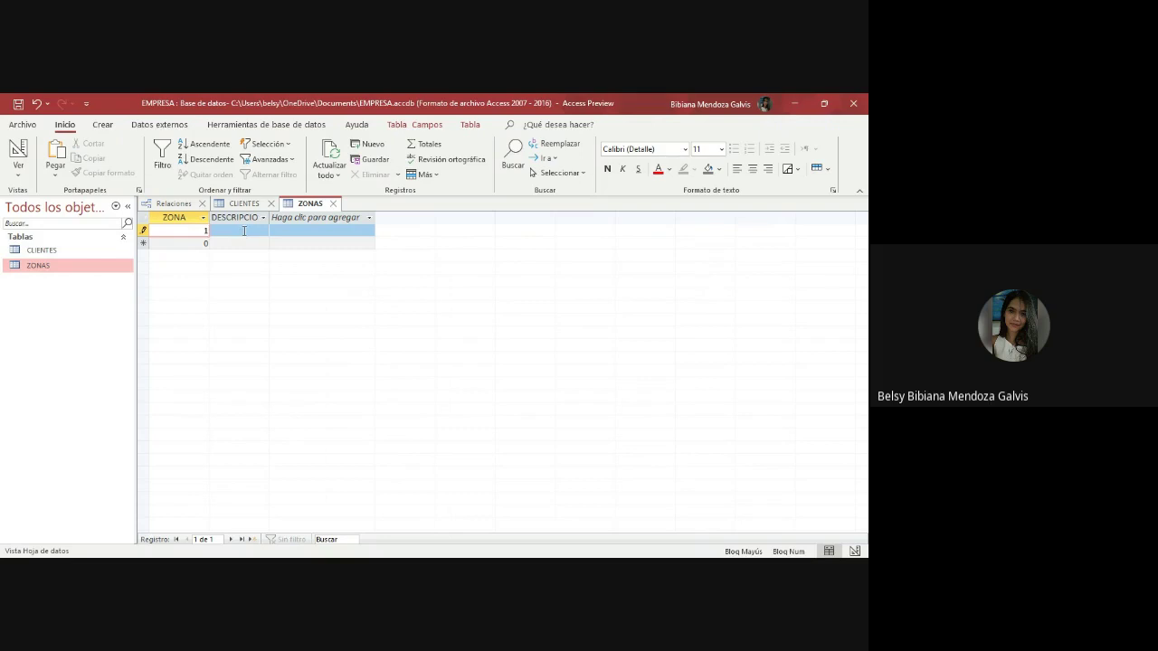
left_click(244, 232)
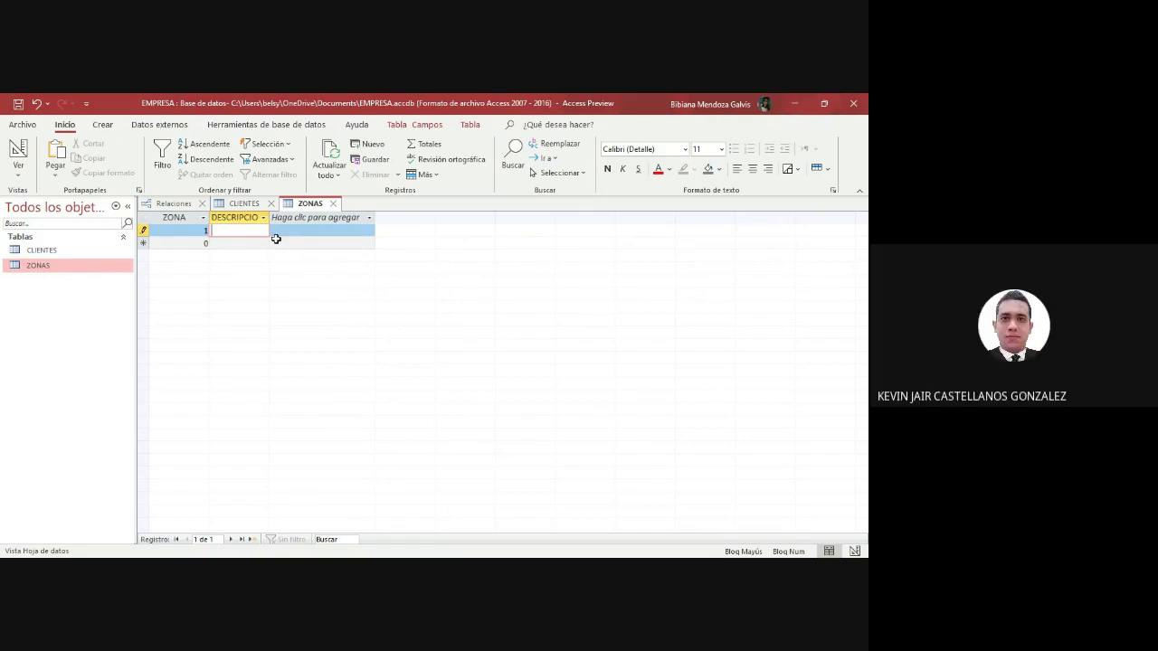
type("NORTE")
left_click(334, 232)
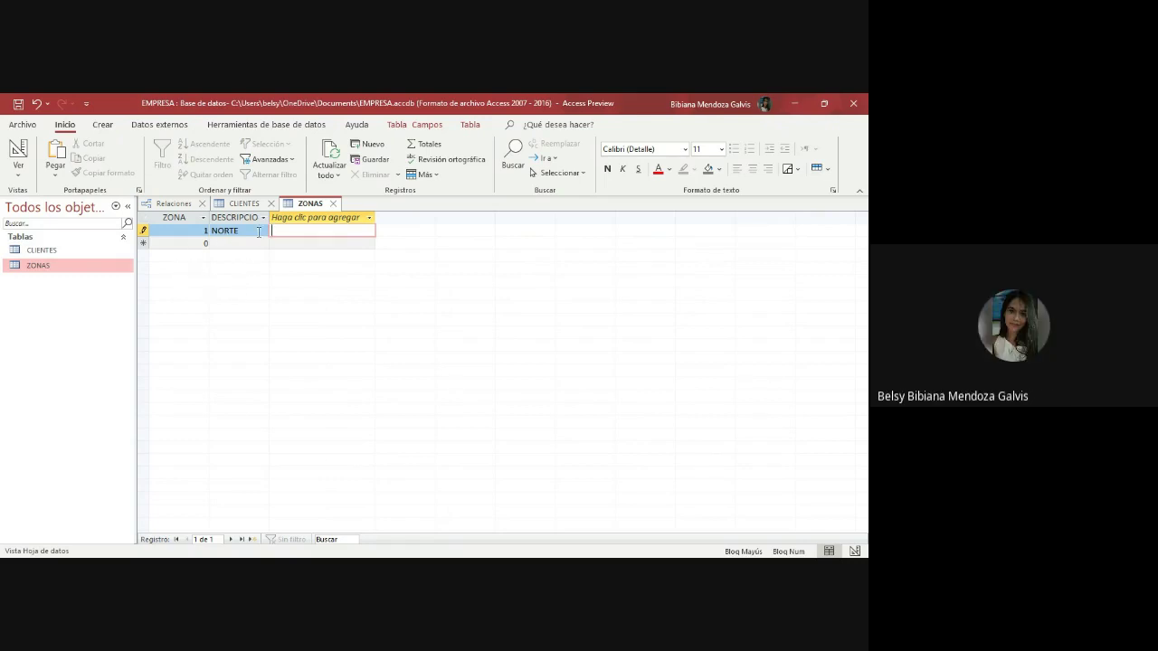
left_click(334, 203)
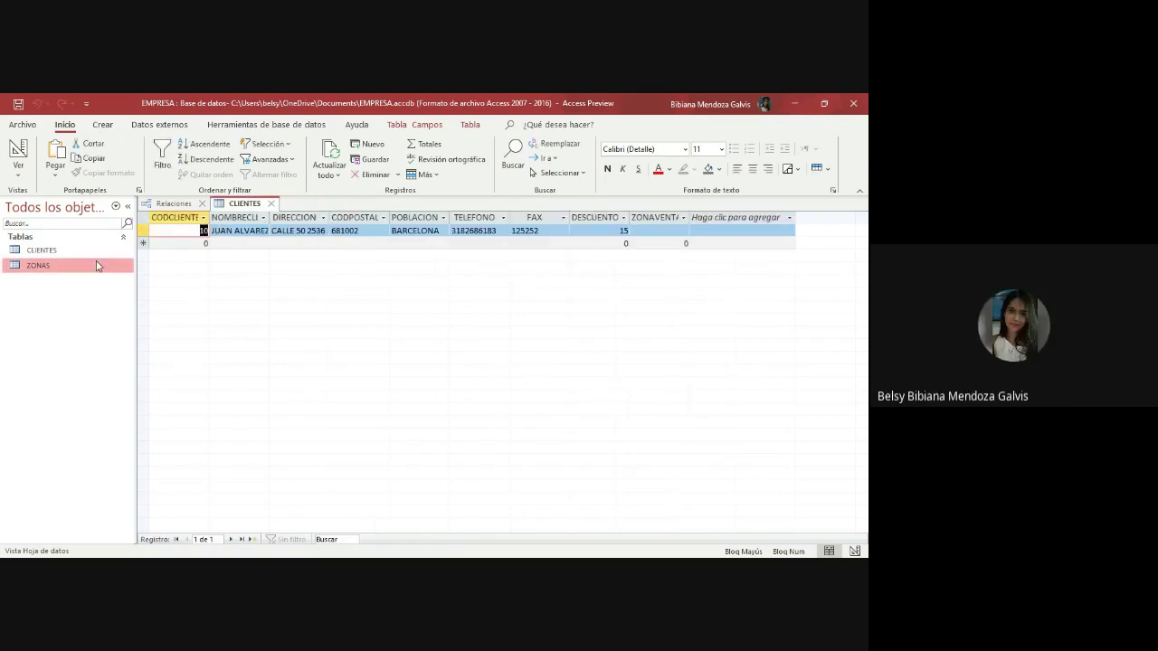
- Set ZONAVENTAS to 1 in the existing CLIENTES record and save the record
left_click(655, 230)
type("1")
key("Return")
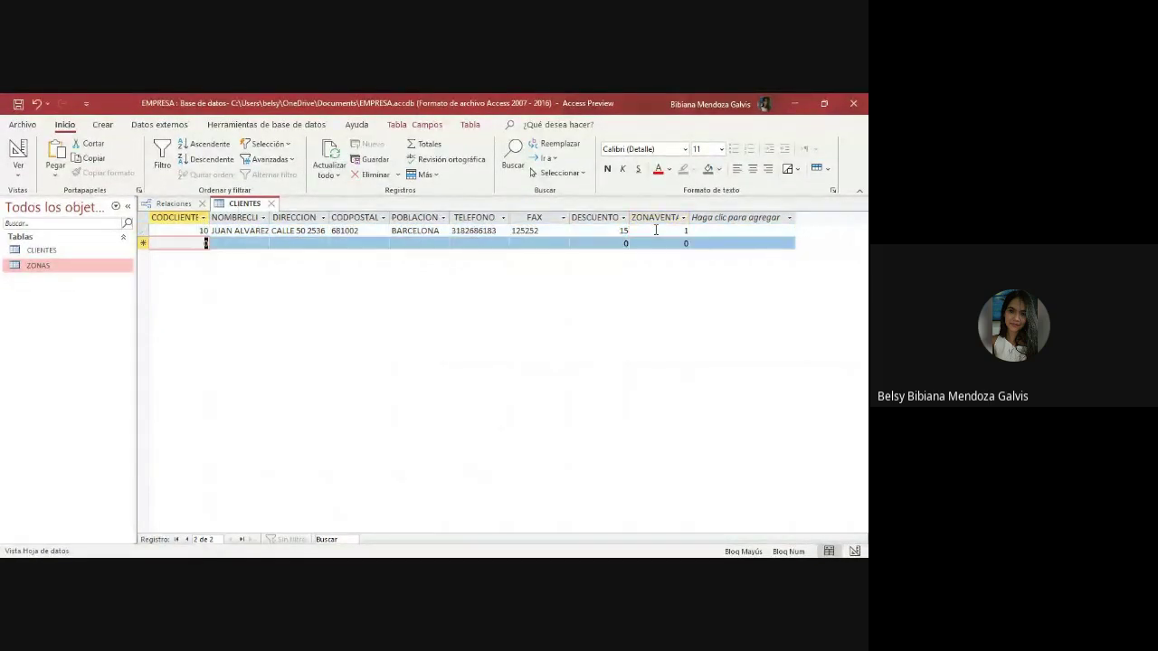